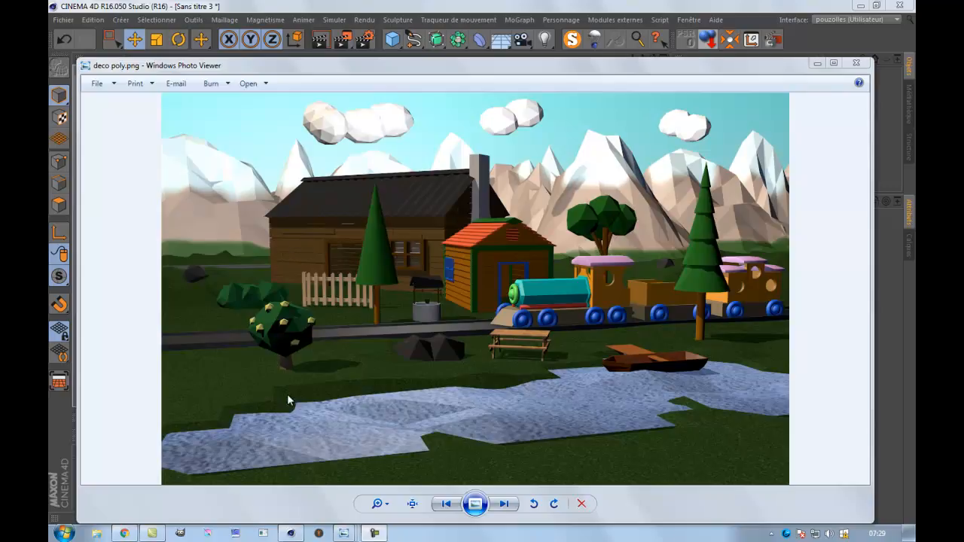
Review the reference images texture grange.png and img 2.jpg, and close the image viewer to return to Cinema 4D.
mouse_move(344, 534)
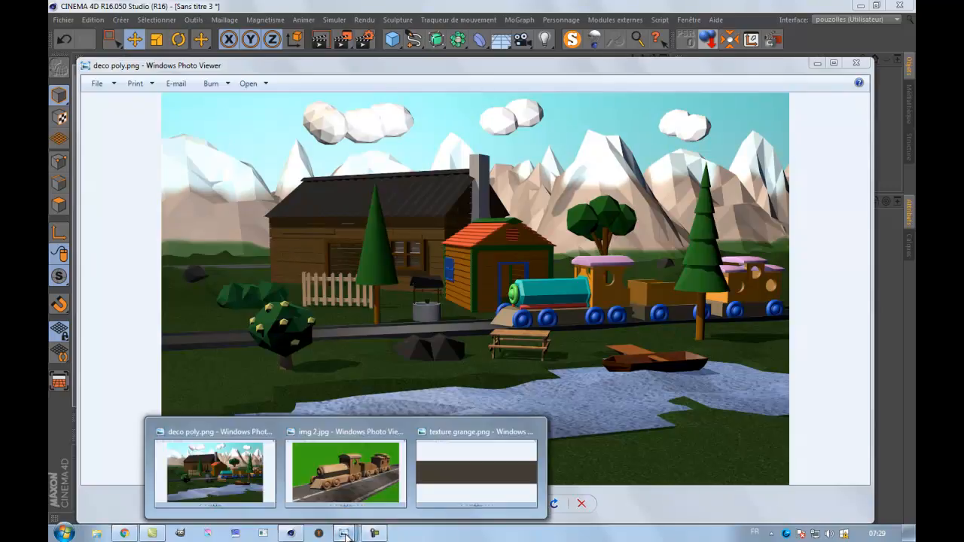
left_click(453, 477)
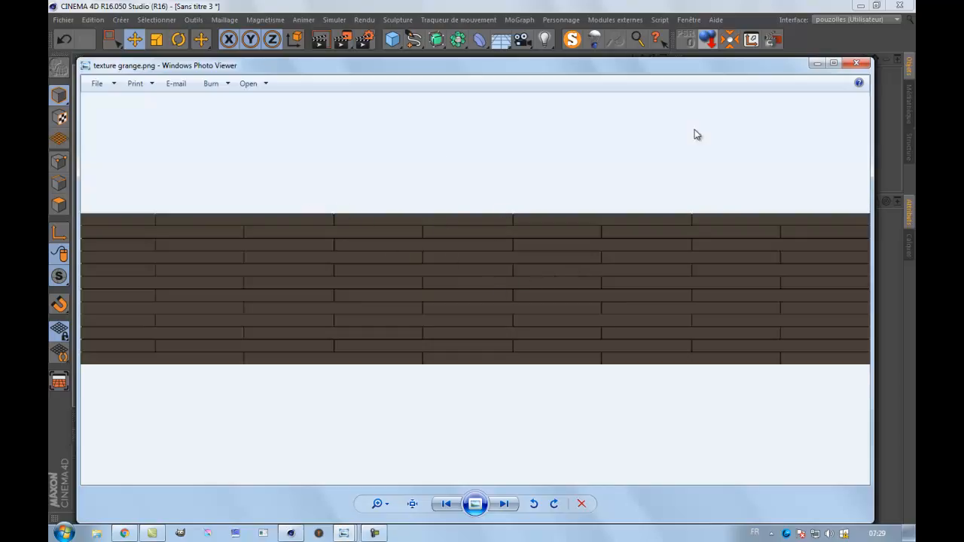
left_click(819, 64)
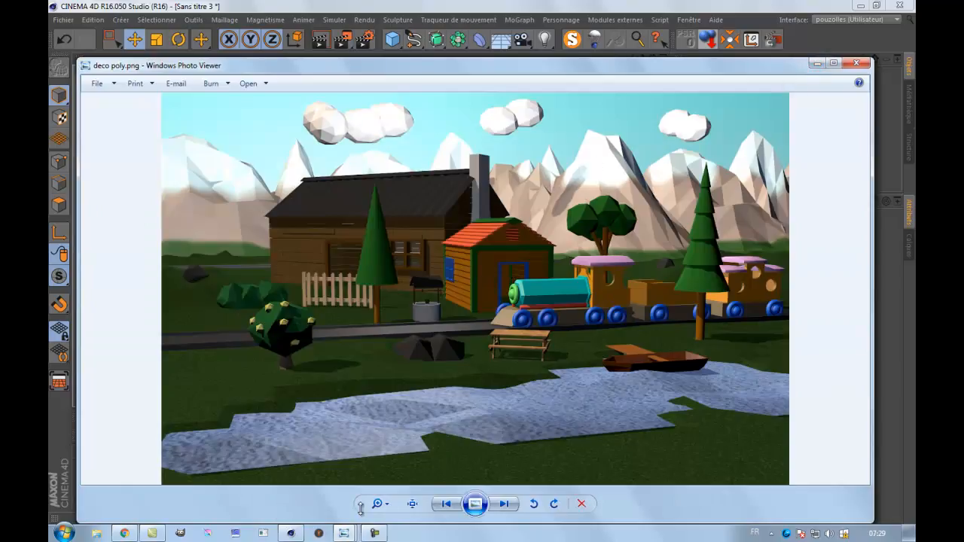
left_click(348, 535)
left_click(347, 472)
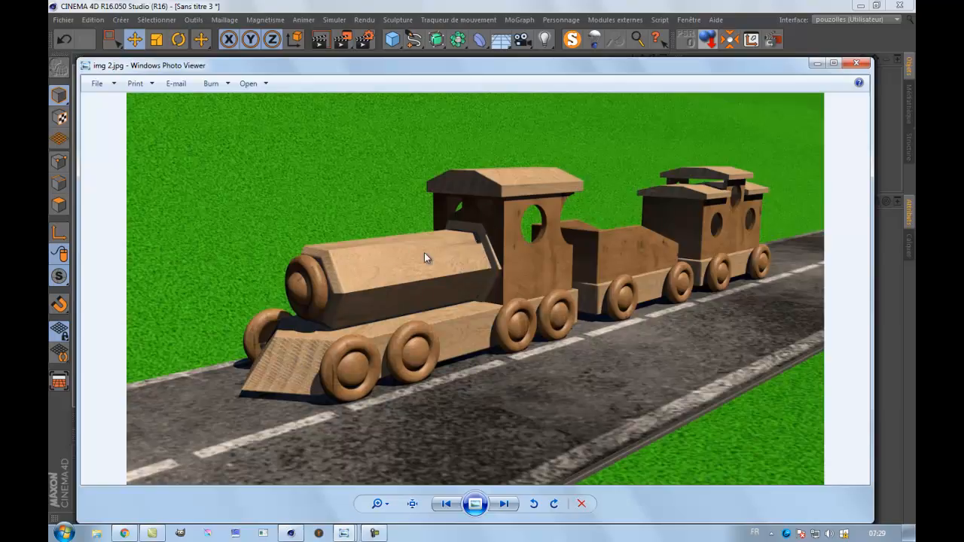
left_click(856, 65)
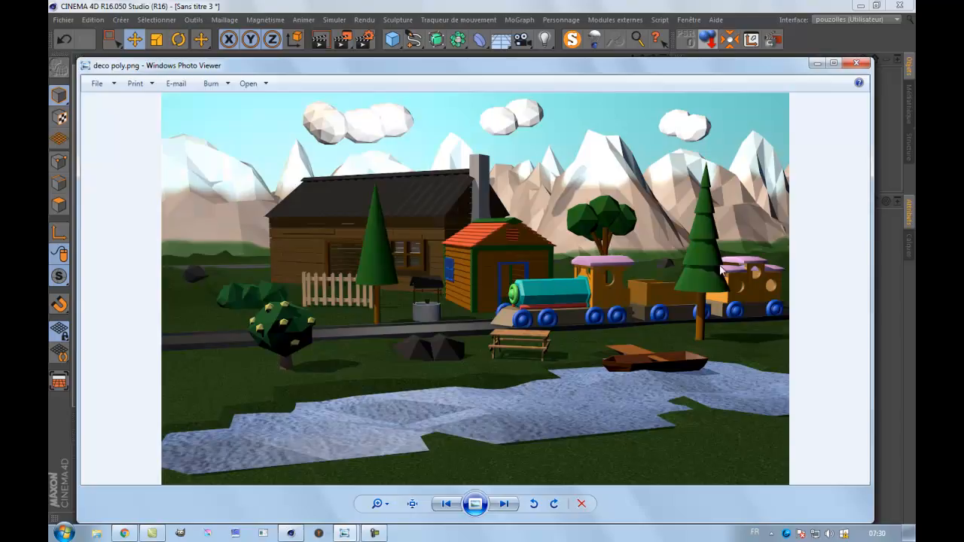
left_click(857, 62)
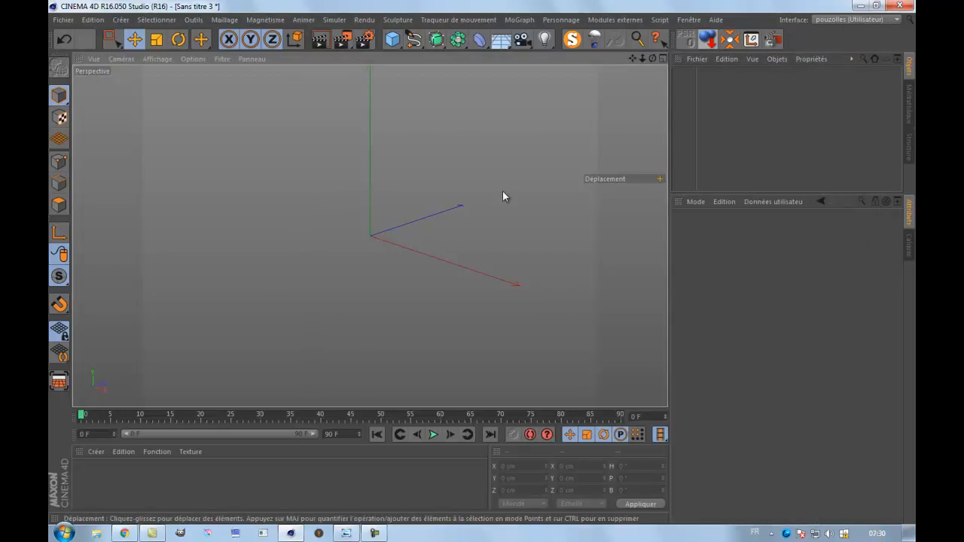
Add a cube and stretch it to about 586 cm in X and 300 cm in Z.
left_click(393, 39)
left_click_drag(407, 247, 504, 301)
left_click_drag(406, 225, 418, 220)
left_click_drag(652, 59, 489, 266)
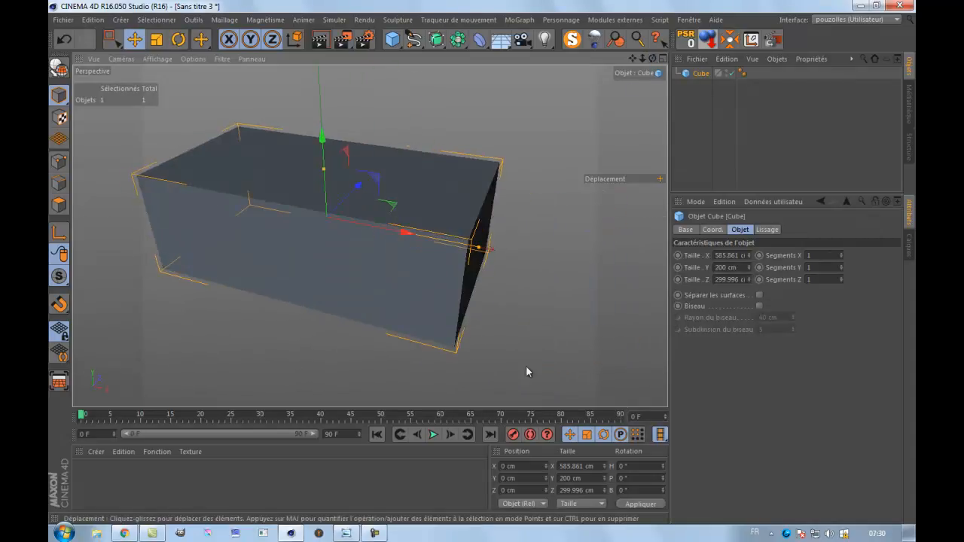
Set the cube's X size to 600 cm and its Z size to 300 cm.
double_click(730, 256)
type("600")
double_click(727, 280)
type("3")
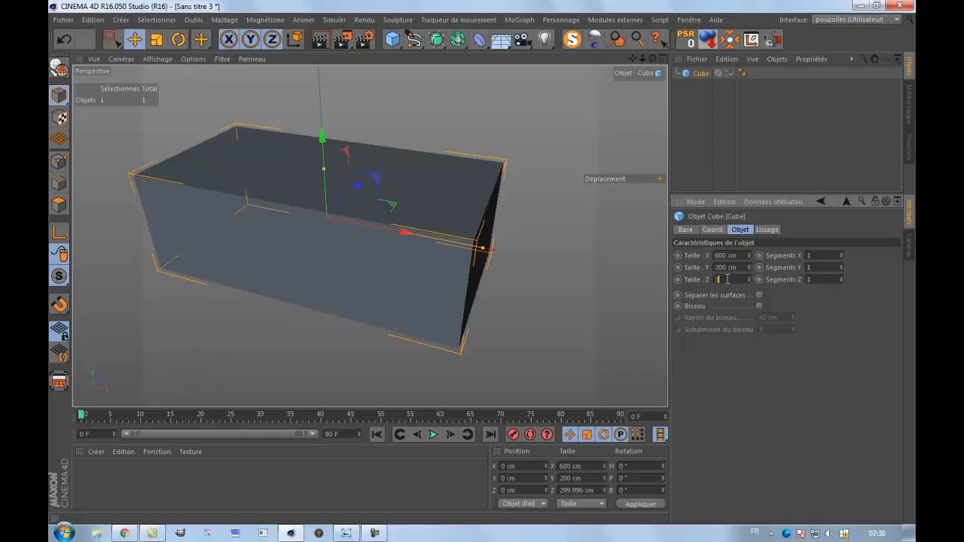
key("Return")
Display the edge lines over the viewport shading and set the cube's Z segments to 2.
left_click_drag(652, 58, 475, 264)
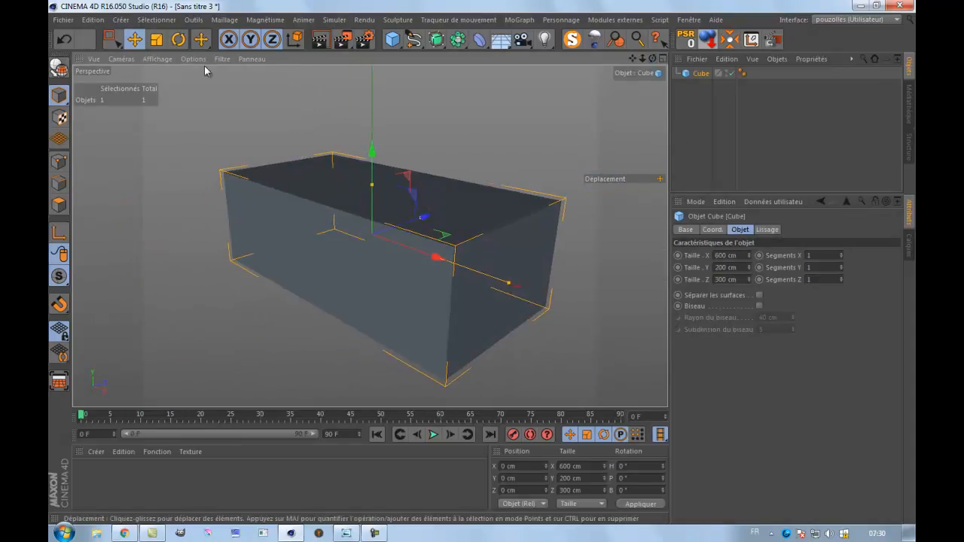
left_click(157, 59)
left_click(189, 89)
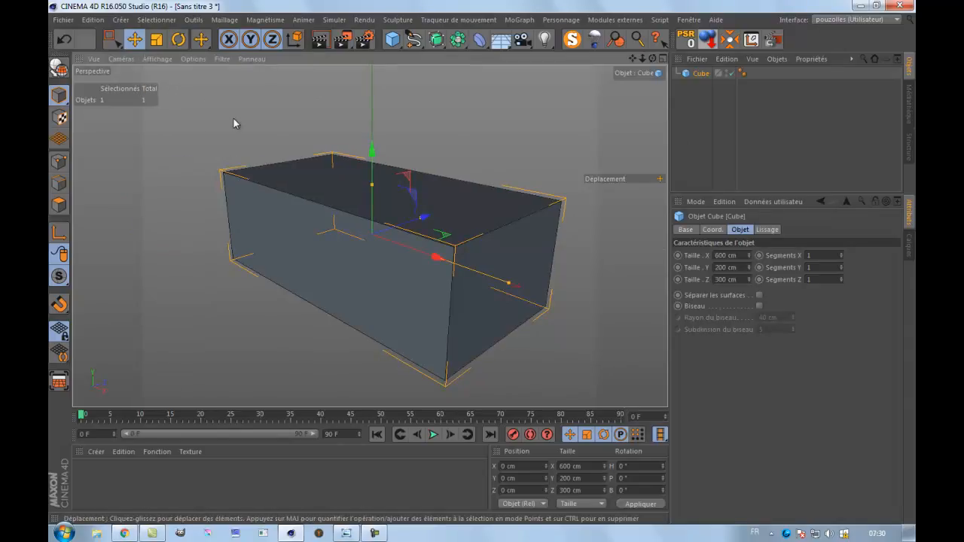
left_click(841, 277)
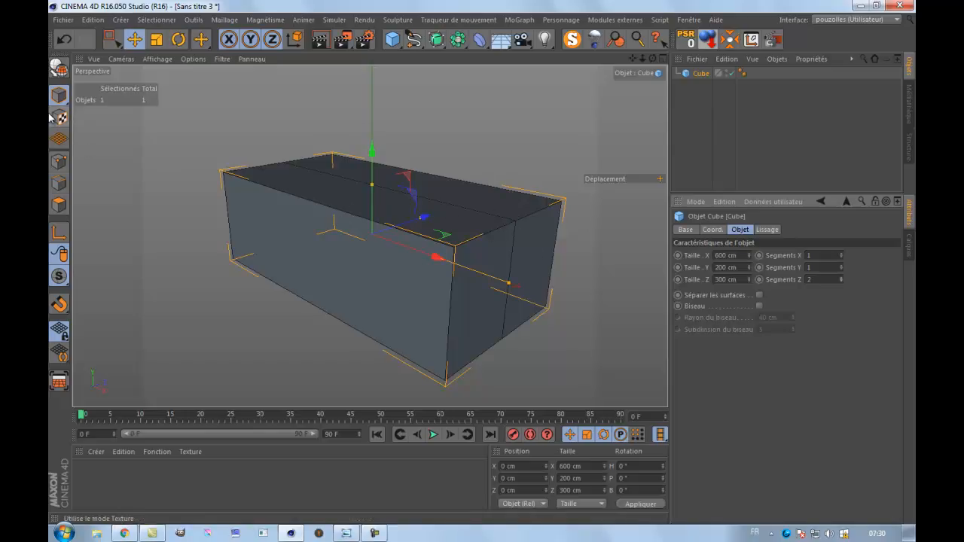
Switch to the Live Selection tool in point mode and convert the cube into an editable polygon object.
left_click_drag(111, 43, 162, 60)
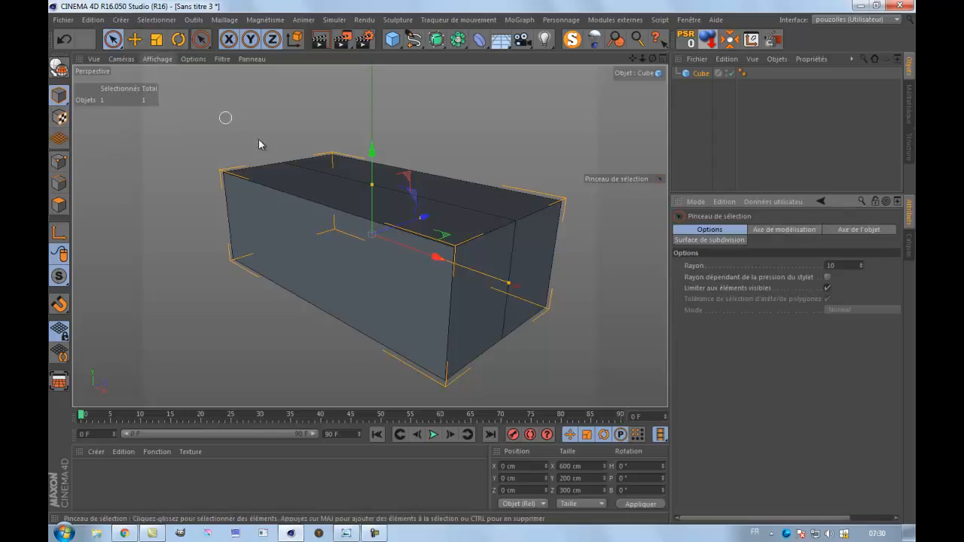
left_click(513, 220)
left_click(59, 162)
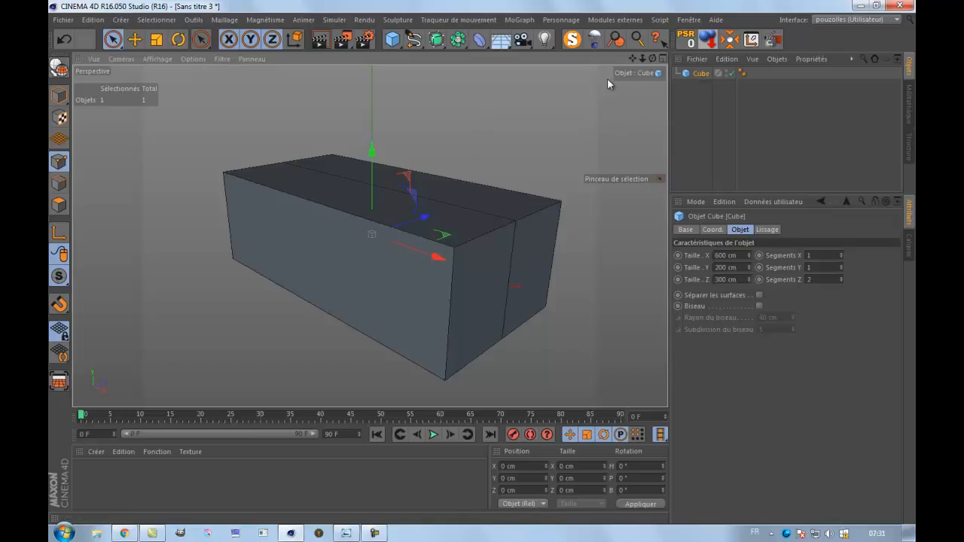
left_click(59, 70)
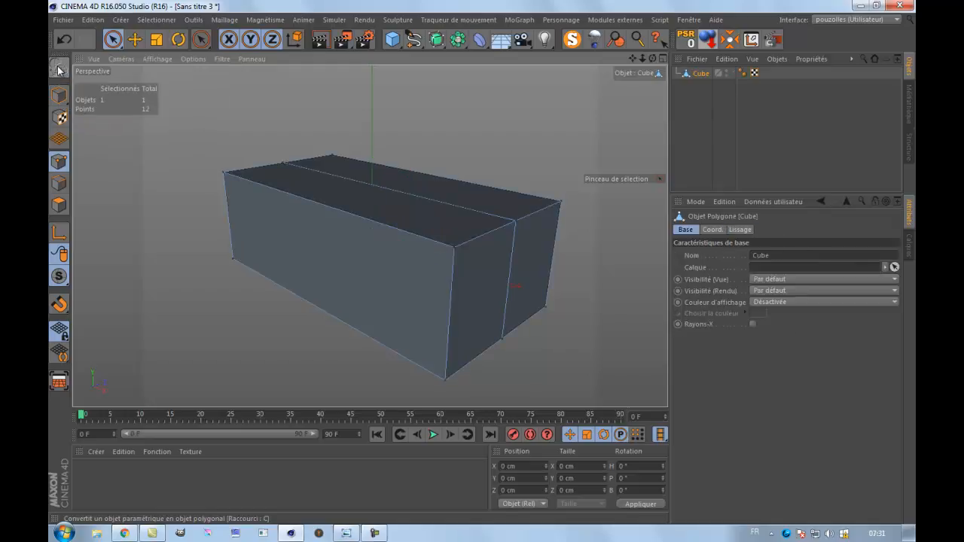
Select the two middle points on the cube's top and raise them to about 168 cm in Y as a roof ridge.
left_click(284, 163)
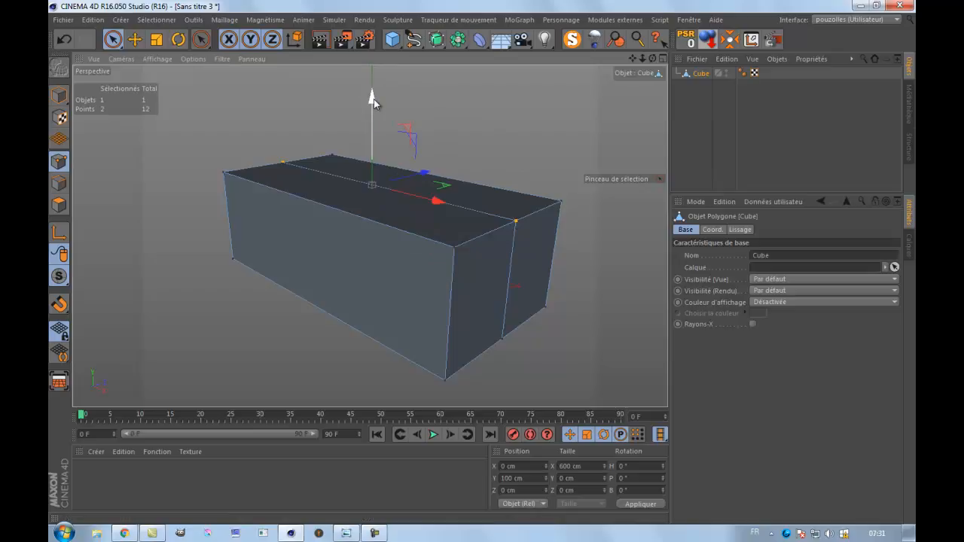
left_click_drag(373, 99, 482, 260)
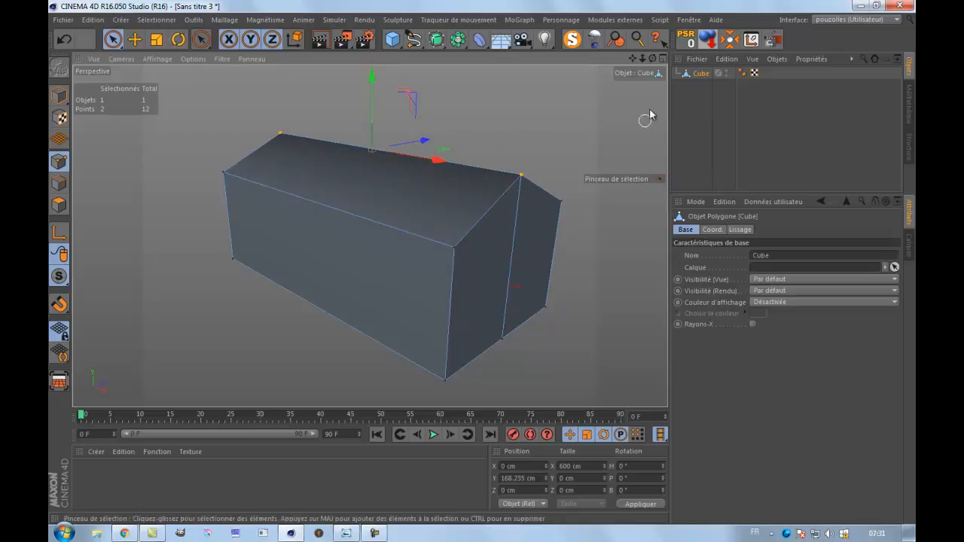
left_click_drag(653, 59, 479, 261)
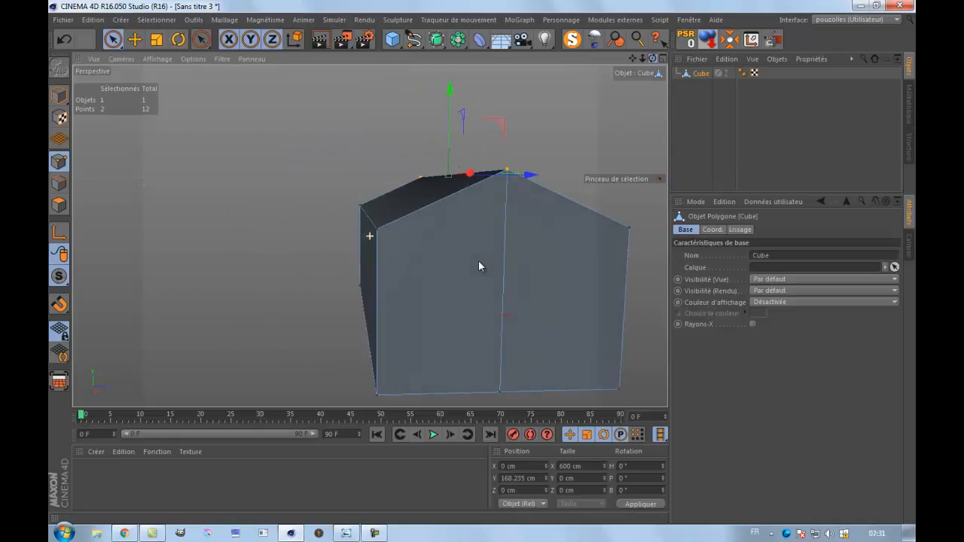
Delete the cube's smoothing (Lissage) tag so its faces shade flat.
left_click(742, 73)
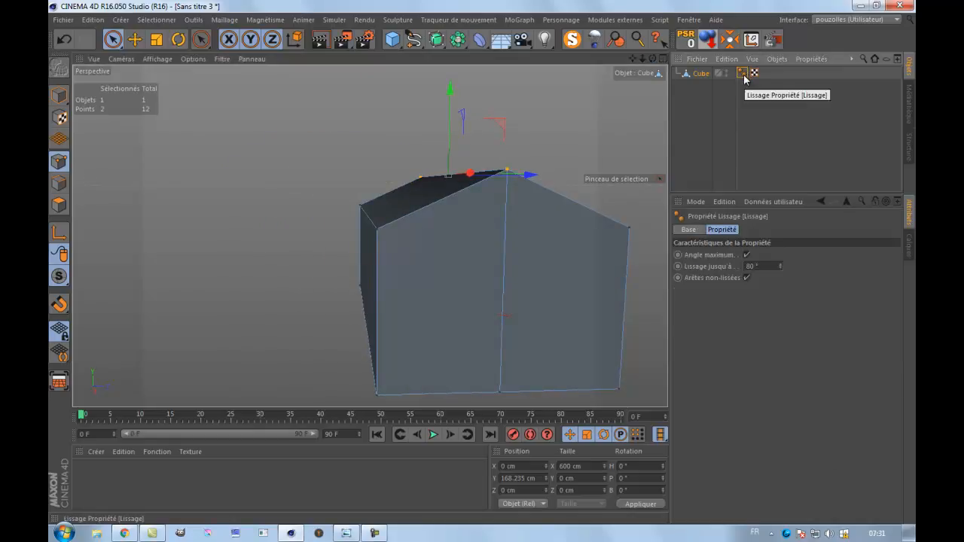
key("Delete")
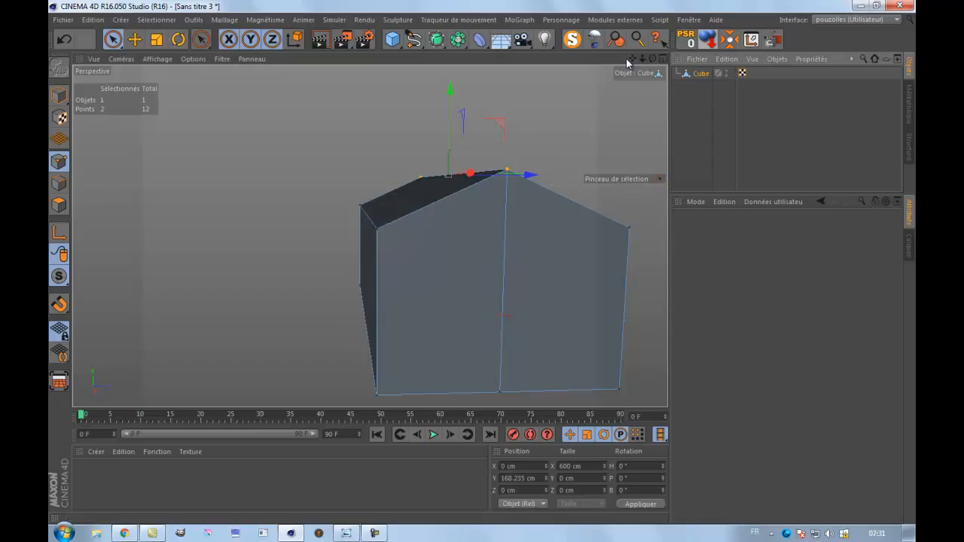
mouse_move(461, 262)
left_mouse_down()
mouse_move(481, 262)
mouse_move(460, 256)
left_mouse_up()
mouse_move(650, 59)
left_mouse_down()
mouse_move(487, 263)
mouse_move(644, 58)
mouse_move(498, 263)
mouse_move(483, 262)
left_mouse_up()
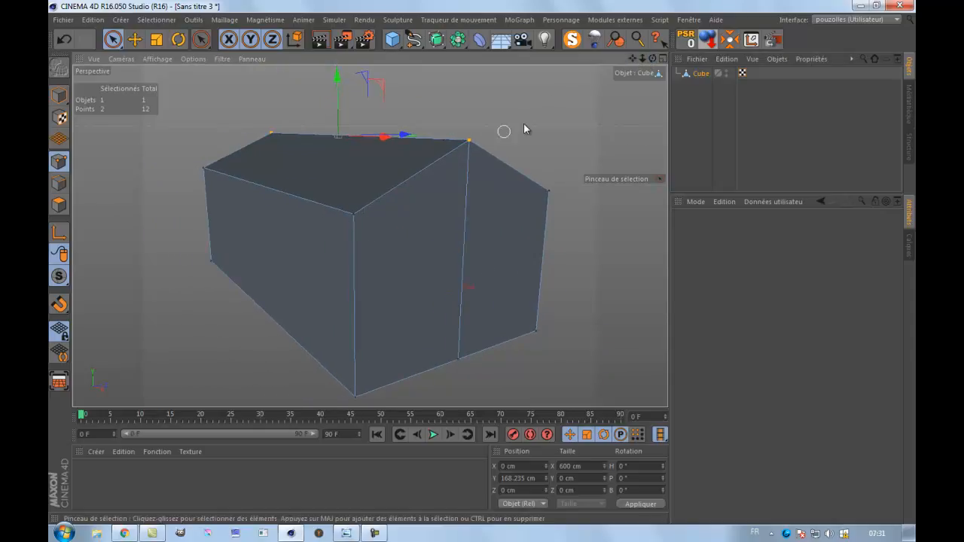
mouse_move(653, 58)
left_mouse_down()
mouse_move(476, 264)
mouse_move(487, 261)
left_mouse_up()
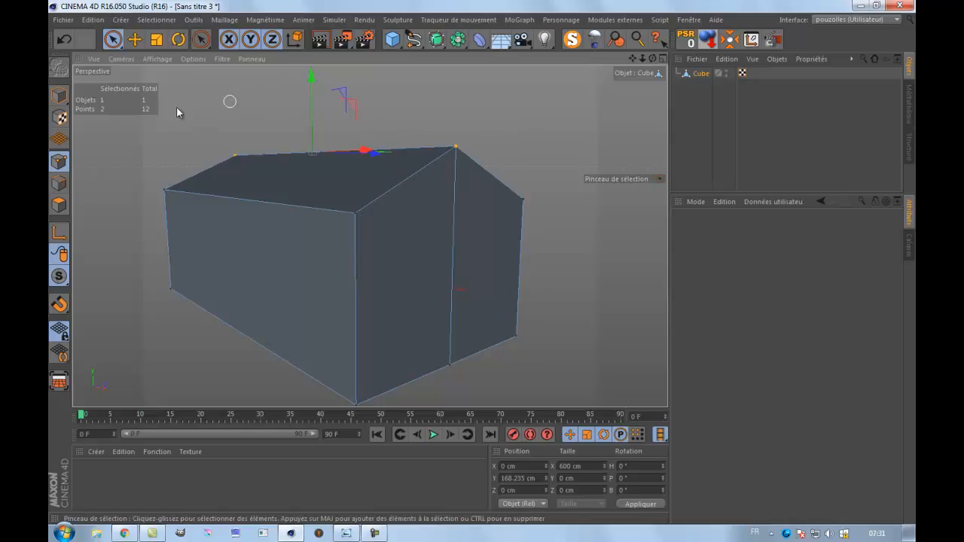
Select both sloped roof polygons and split them off as a separate object with Scission.
left_click(59, 205)
left_click(273, 175)
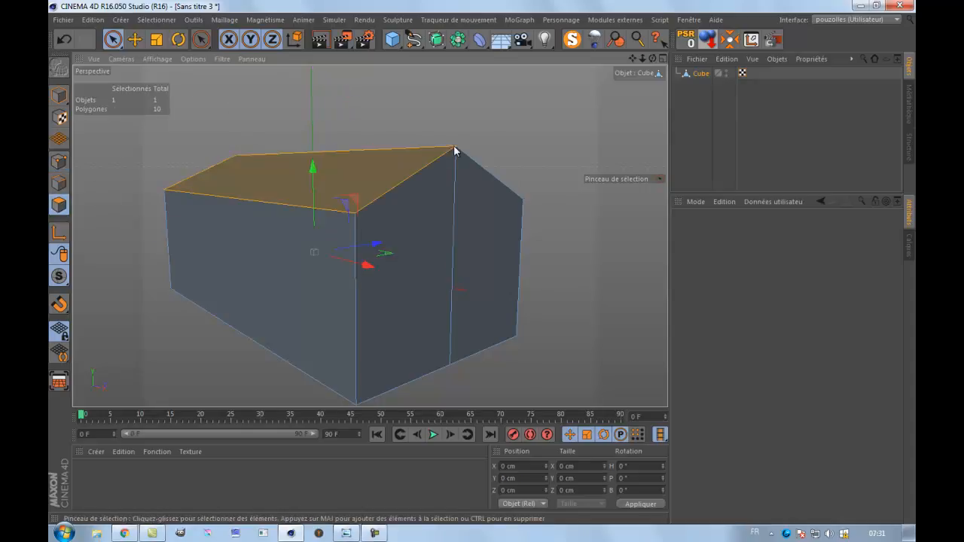
mouse_move(651, 58)
left_mouse_down()
mouse_move(473, 268)
mouse_move(632, 84)
mouse_move(480, 262)
mouse_move(467, 263)
left_mouse_up()
left_click(567, 134, "shift")
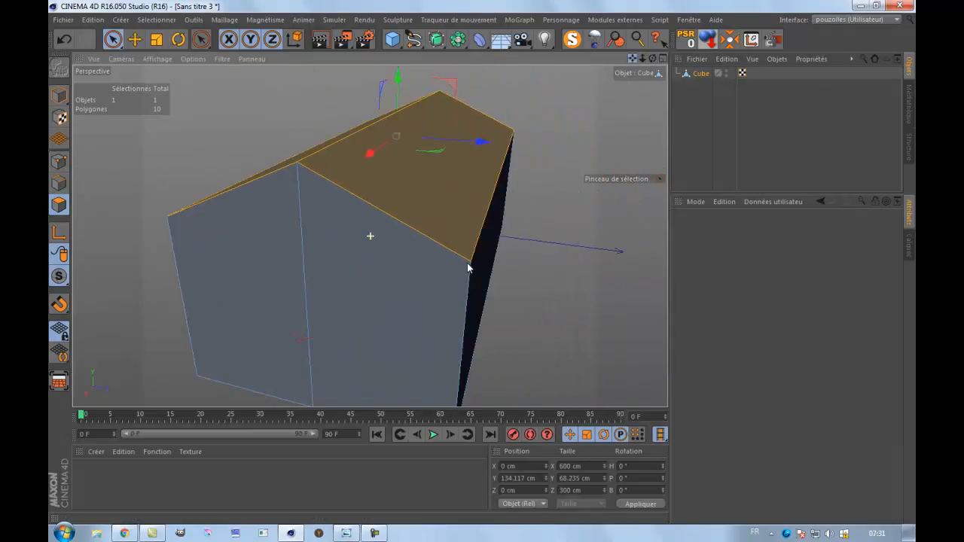
right_click(549, 125)
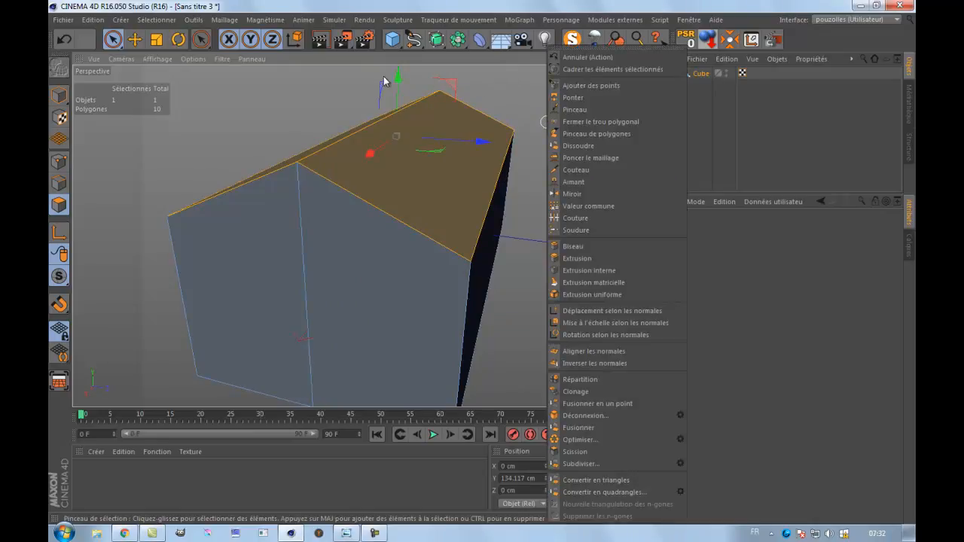
left_click(299, 98)
right_click(419, 177)
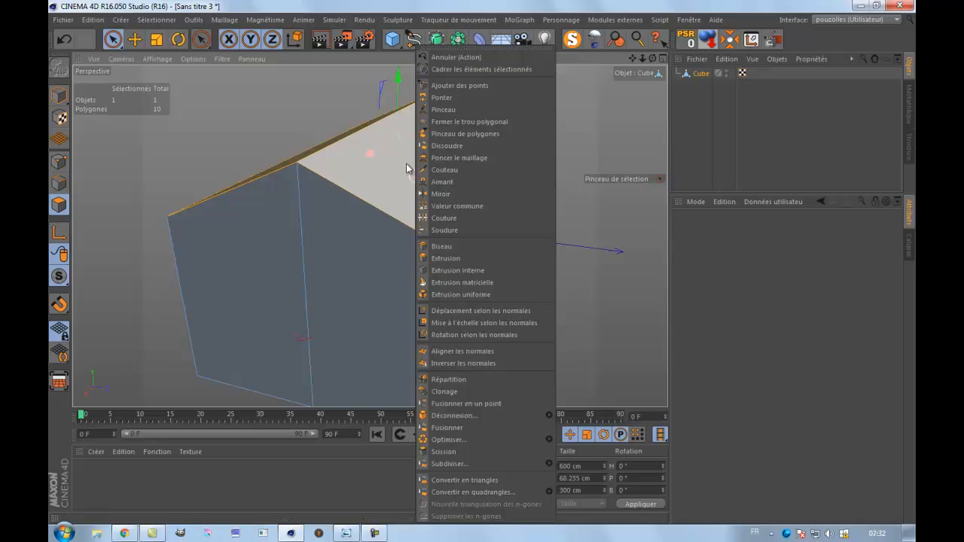
left_click(338, 238)
right_click(569, 137)
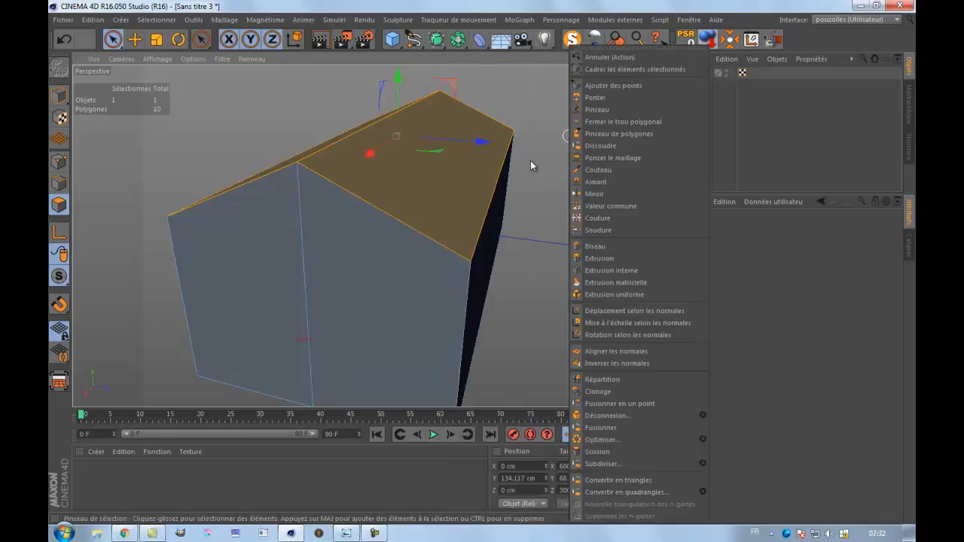
left_click(603, 455)
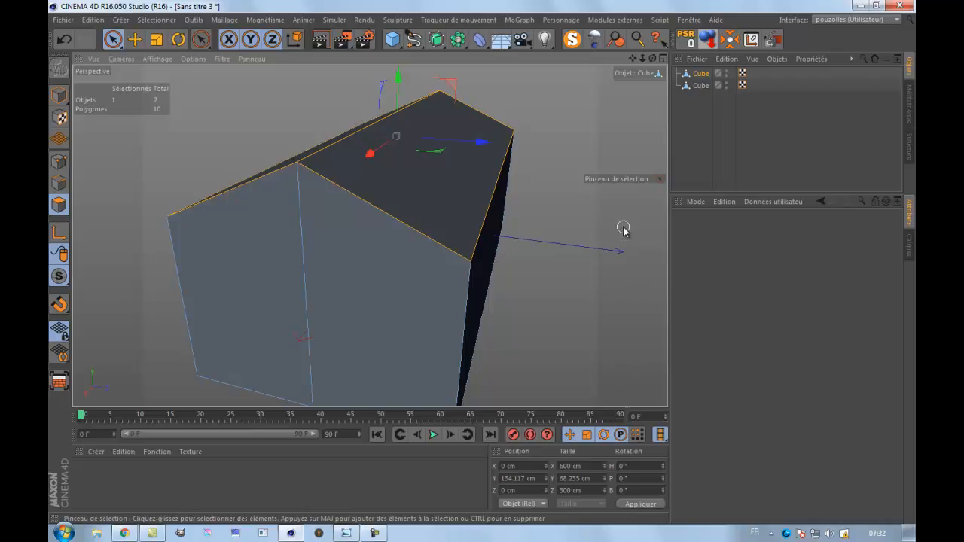
Try moving the separated roof object up by about 76 cm in Y above the house body.
left_click(701, 86)
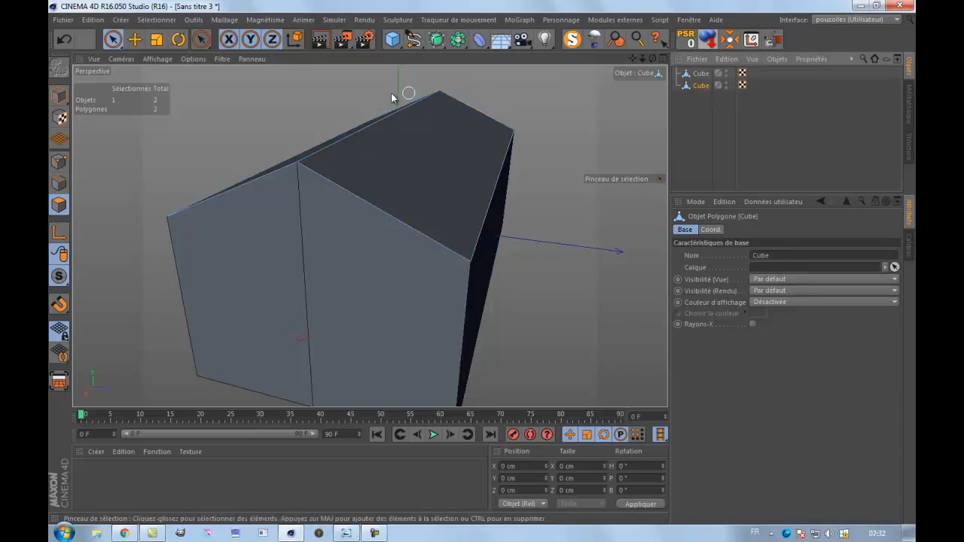
left_click(135, 39)
left_click(58, 96)
left_click_drag(396, 136, 395, 89)
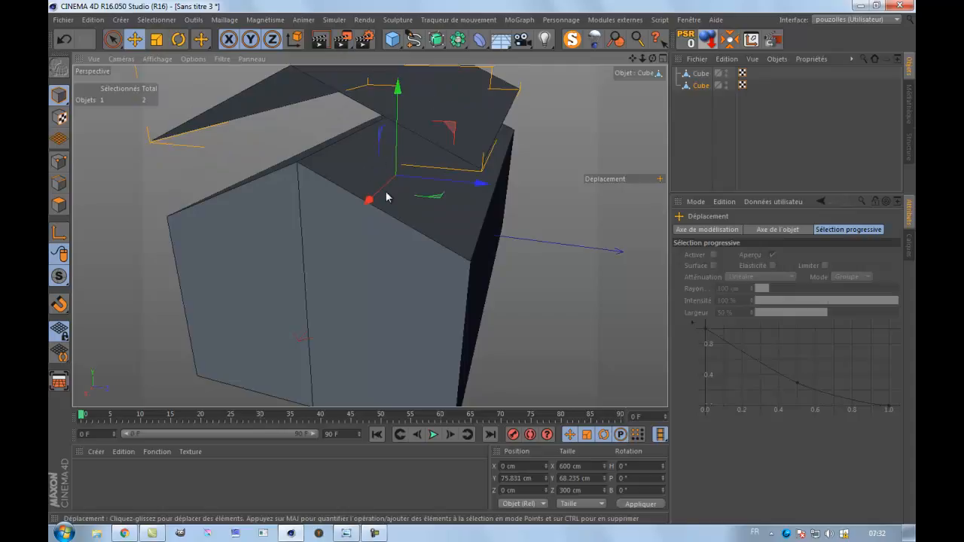
Check the roof polygons remaining on the original house body, and undo the move of the separated roof.
left_click(703, 74)
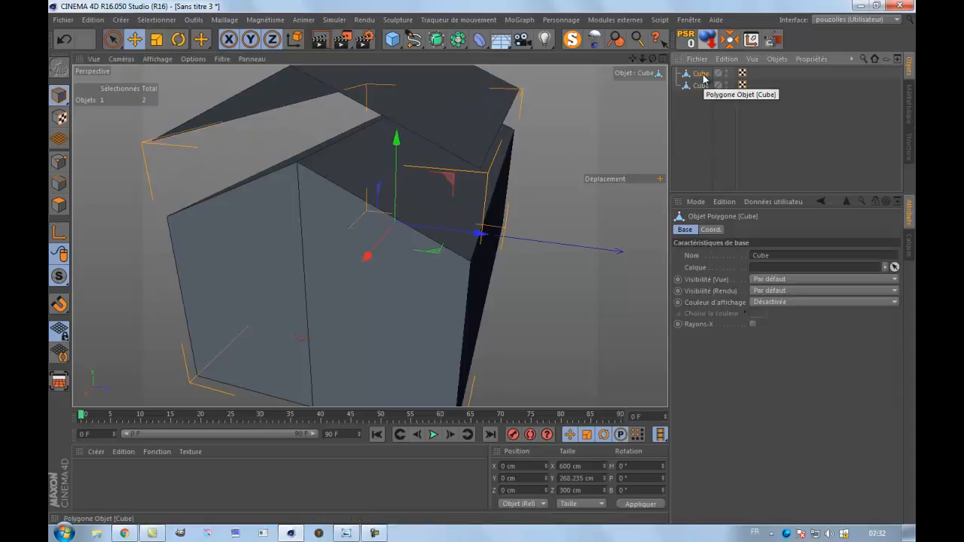
left_click(60, 205)
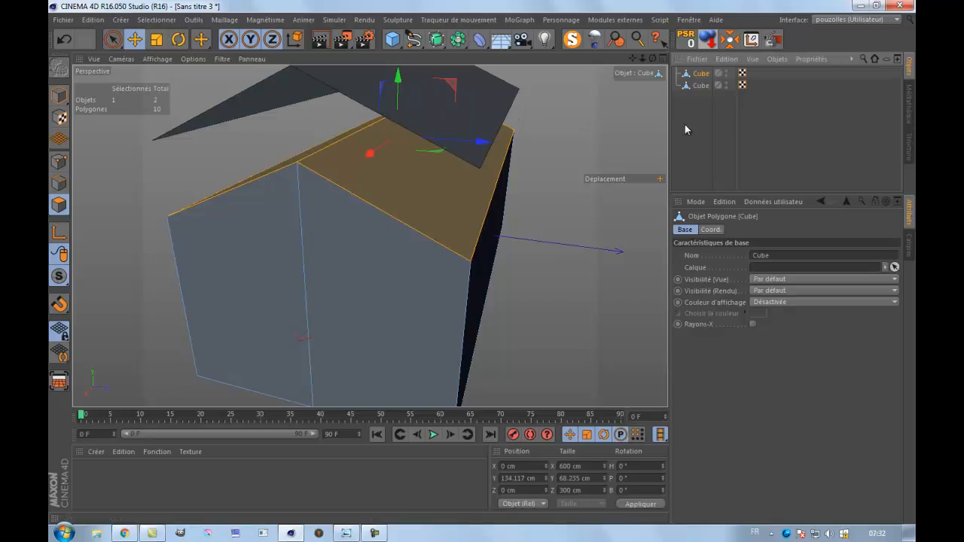
left_click(64, 39)
left_click(64, 40)
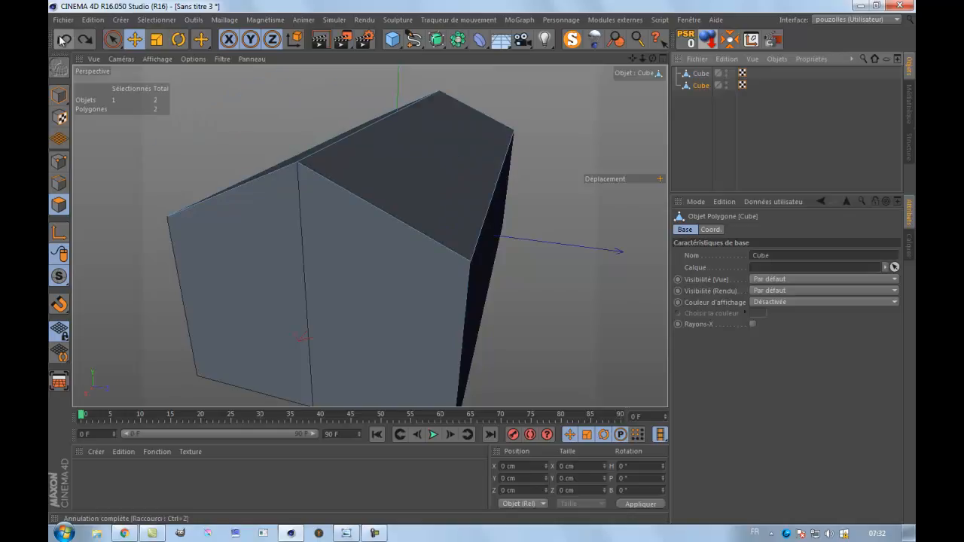
left_click(63, 40)
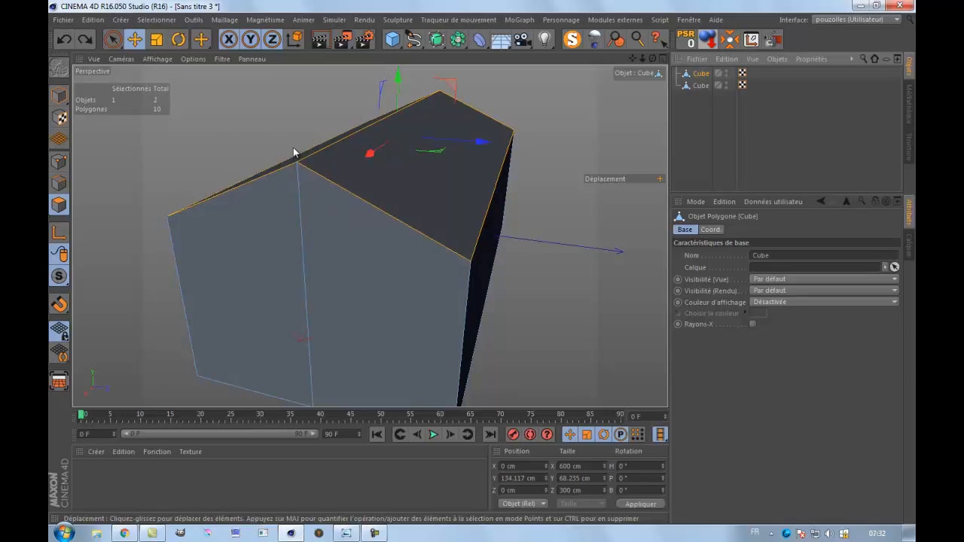
Delete the two roof polygons left on the original house body and select the separated roof object.
key("Delete")
left_click(701, 85)
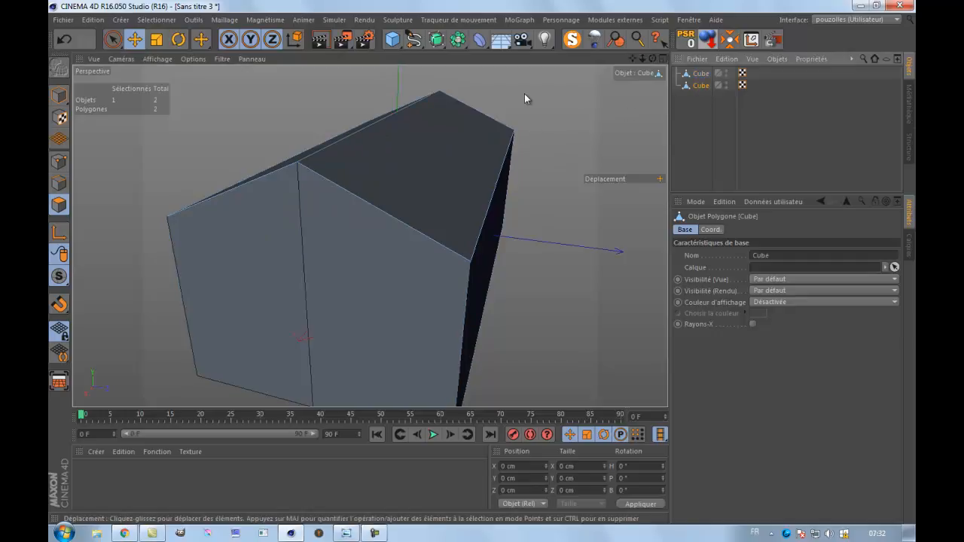
Try moving the separated roof object up by about 58 cm in Y, and undo the move.
left_click(135, 39)
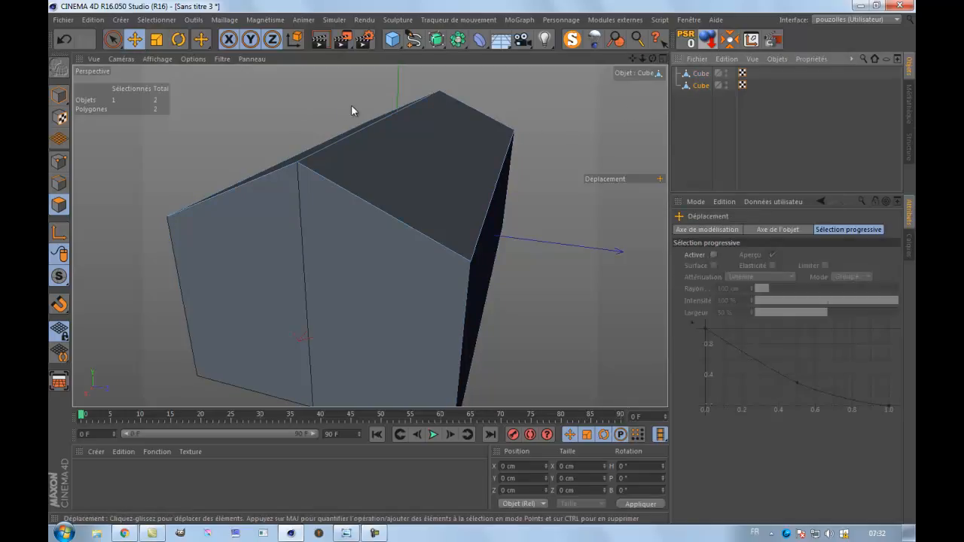
left_click(59, 96)
left_click_drag(396, 136, 395, 98)
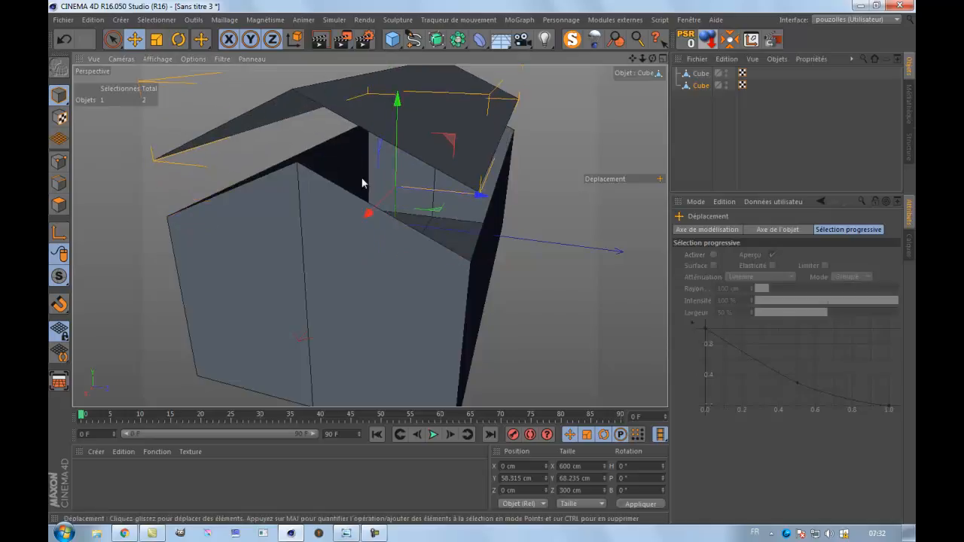
left_click(63, 40)
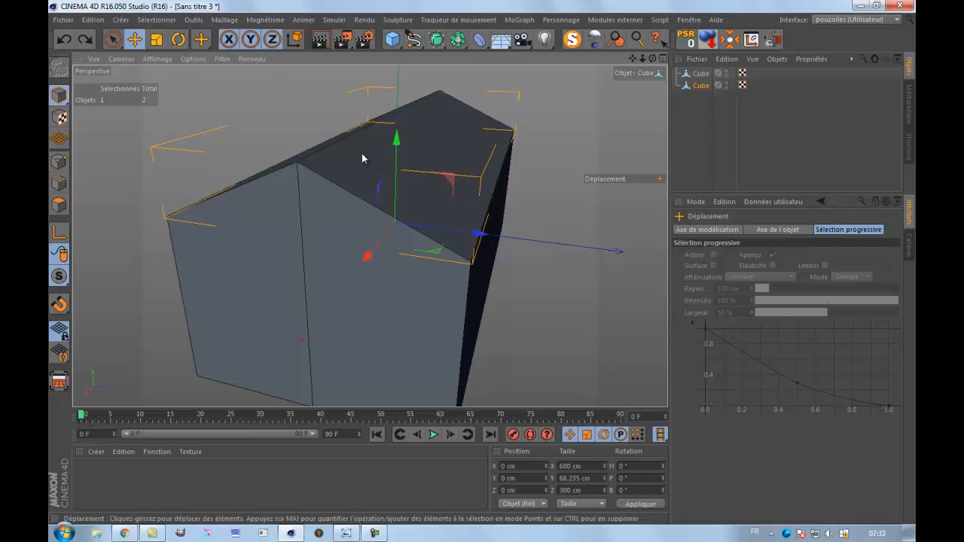
Select both sloped polygons of the separated roof in polygon mode and start the Extrusion tool.
left_click(60, 206)
left_click(114, 40)
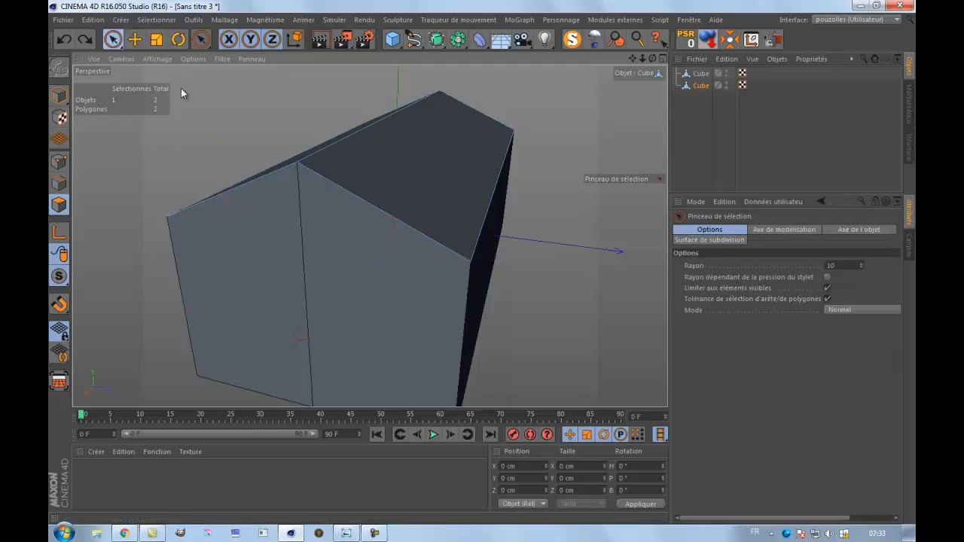
left_click(332, 148)
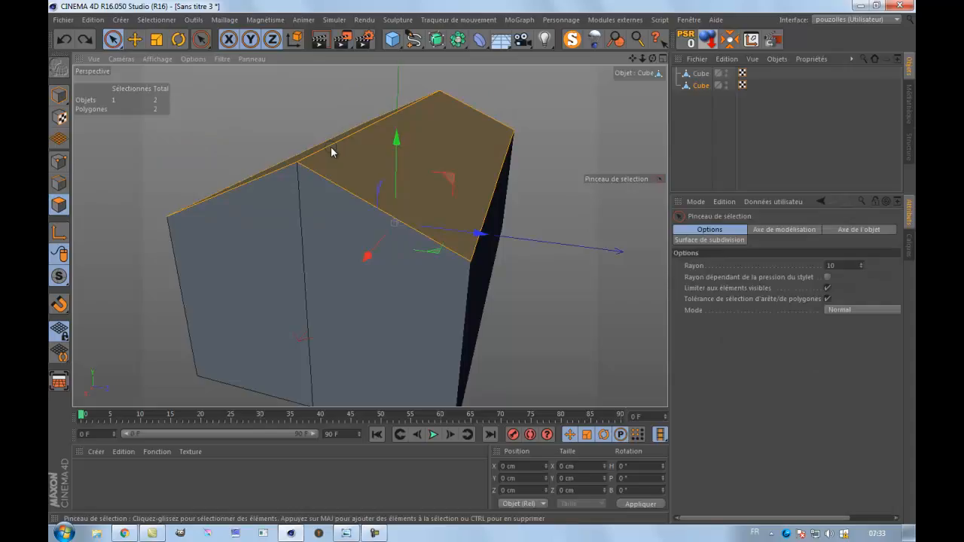
left_click_drag(653, 59, 482, 265)
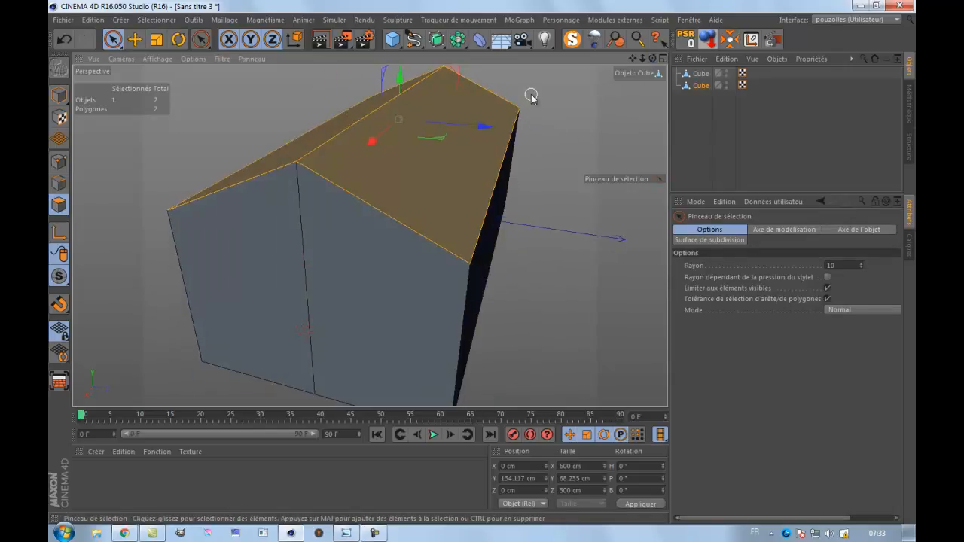
right_click(451, 115)
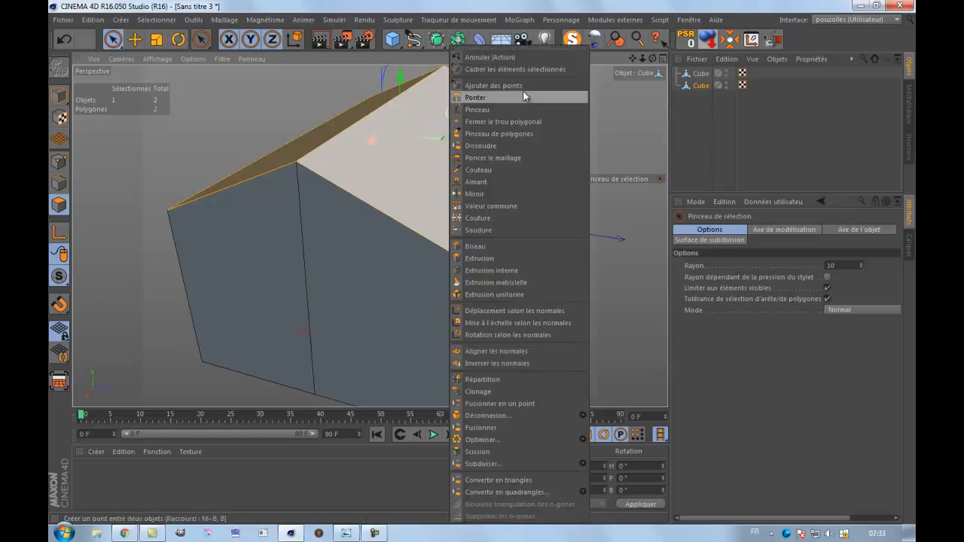
left_click(482, 257)
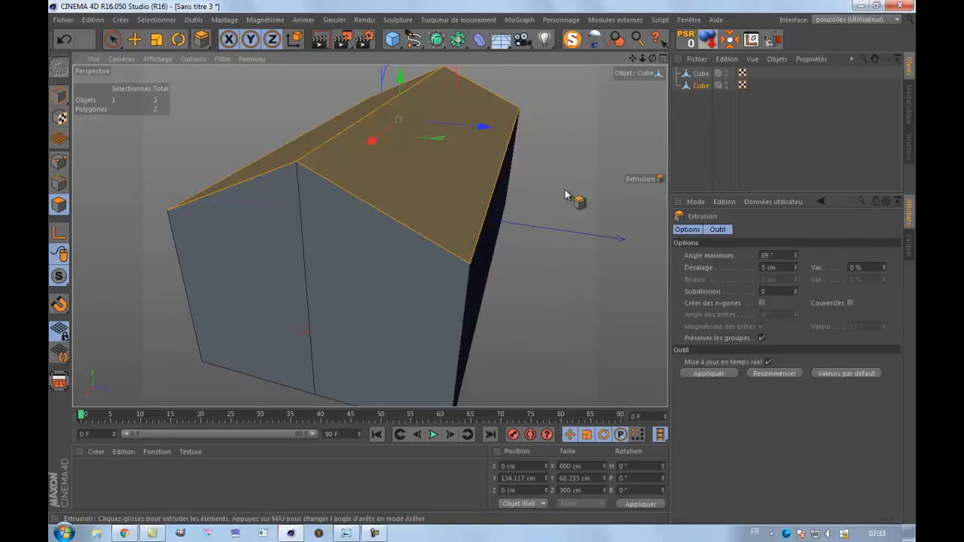
Try extruding the selected roof polygons by about 1.8 cm, and undo the extrusion.
left_click_drag(652, 59, 483, 263)
scroll(478, 266, "up", 3)
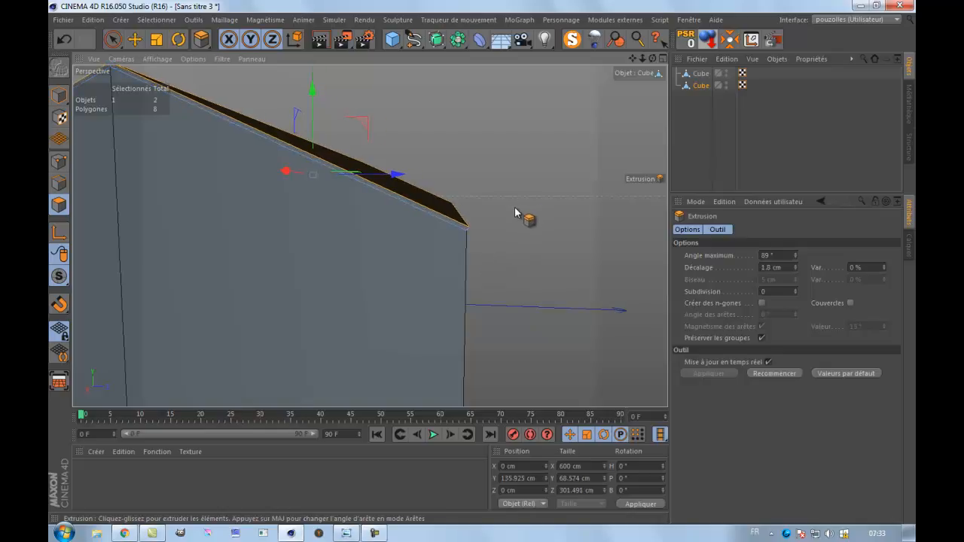
scroll(515, 209, "down", 3)
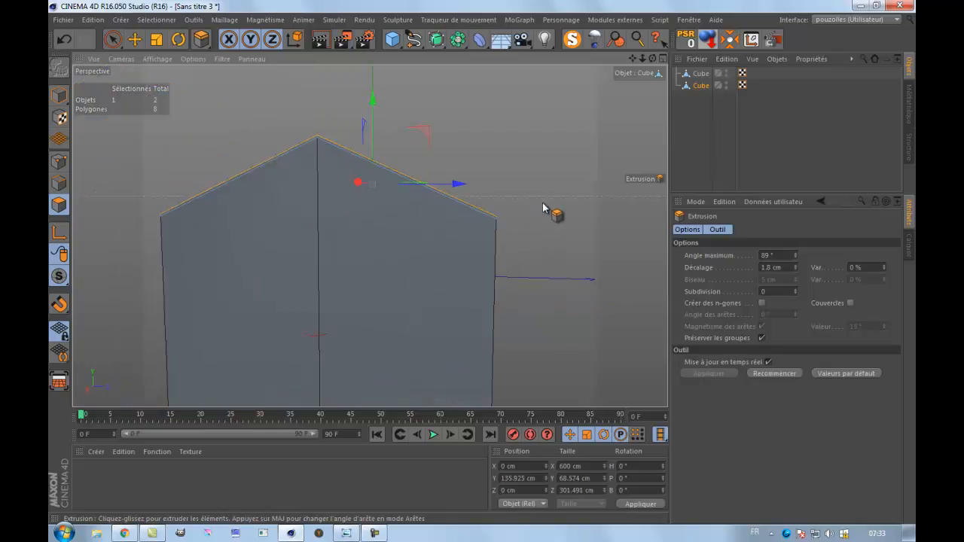
scroll(545, 200, "down", 1)
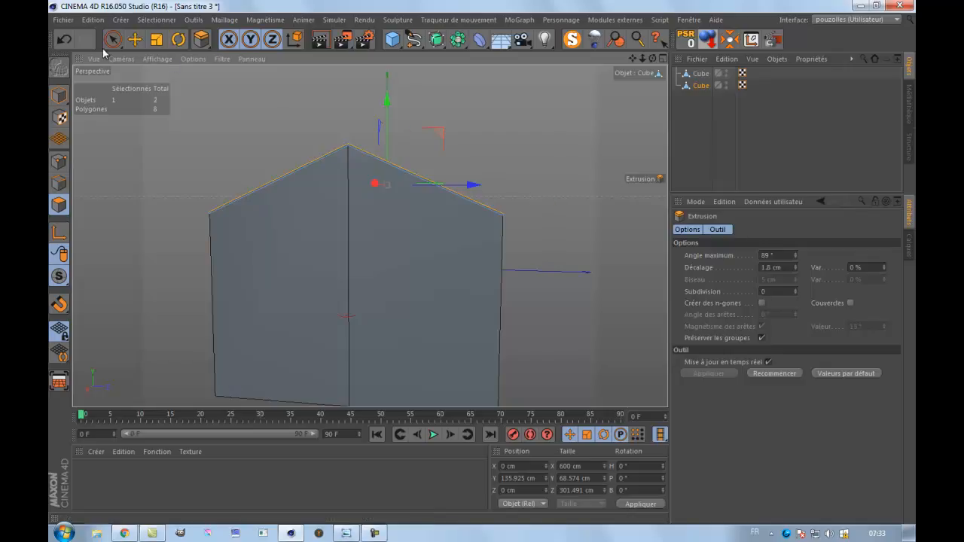
left_click(64, 39)
Extrude the two roof polygons by about 3.7 cm to give the roof thickness, and return to object mode with the Move tool.
left_click_drag(487, 263, 484, 263)
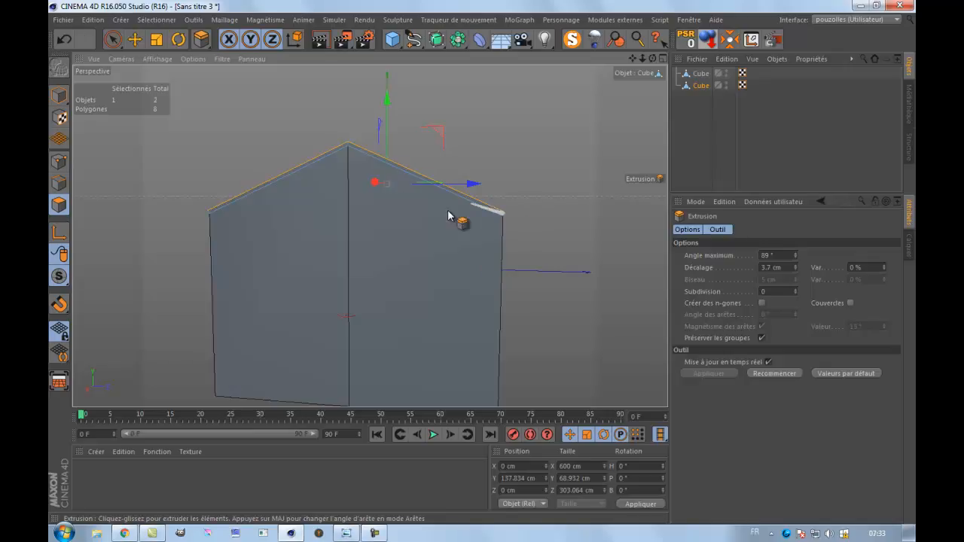
left_click(136, 40)
left_click(59, 95)
left_click_drag(653, 58, 474, 256)
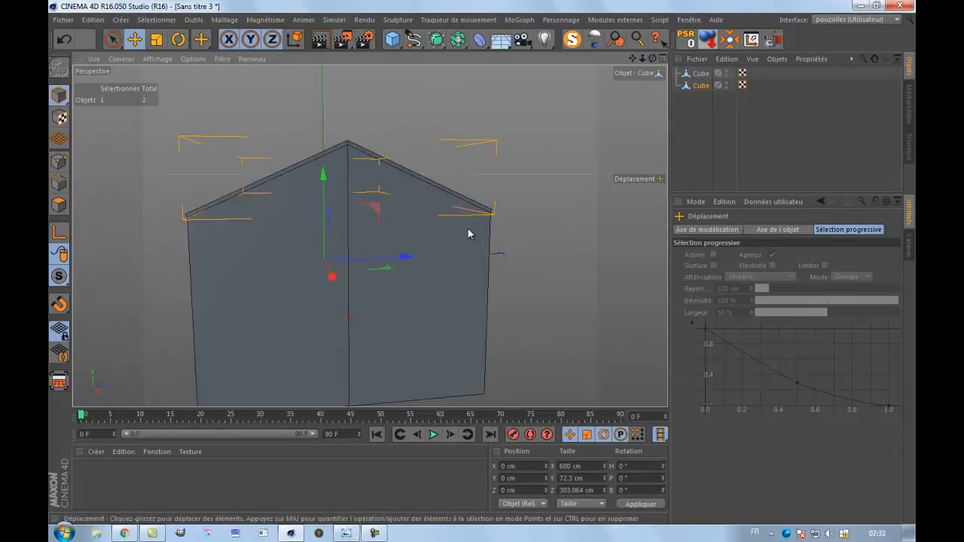
In the front view, select all points of the roof object with a rectangle selection that is not limited to visible elements.
middle_click(528, 283)
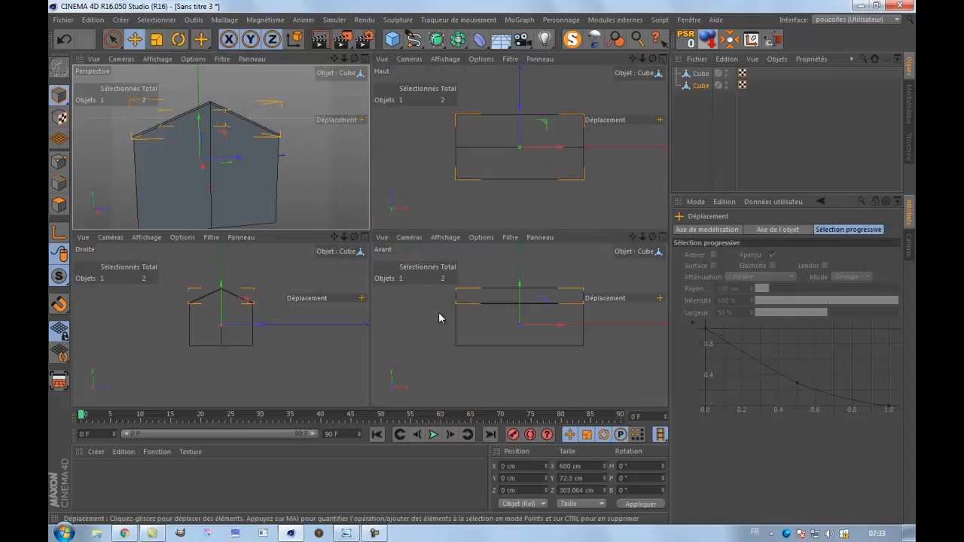
middle_click(439, 315)
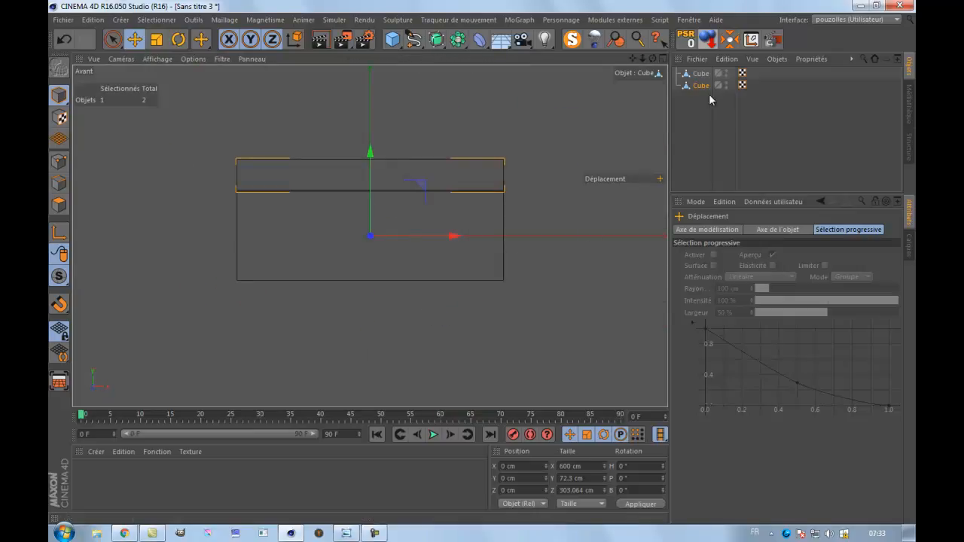
left_click(59, 160)
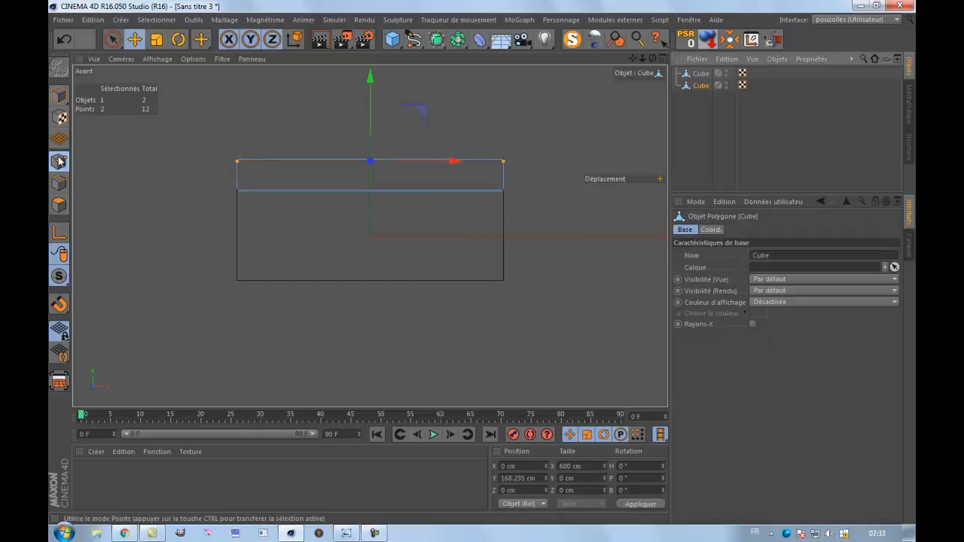
left_click(112, 40)
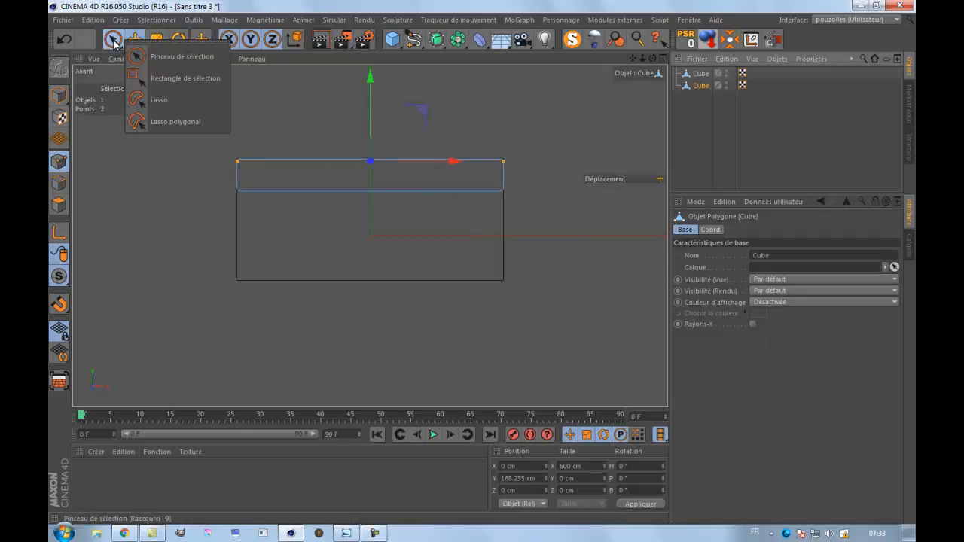
left_click(174, 79)
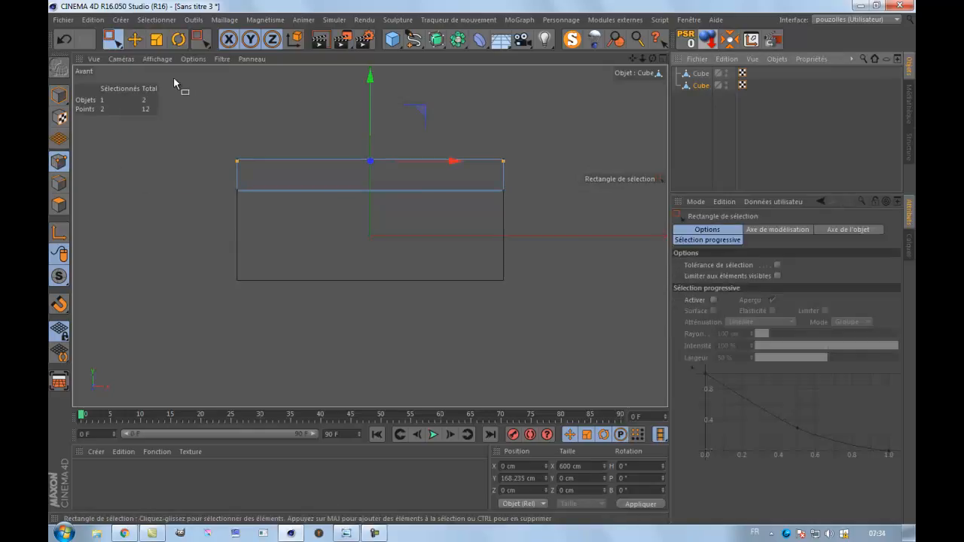
left_click(778, 276)
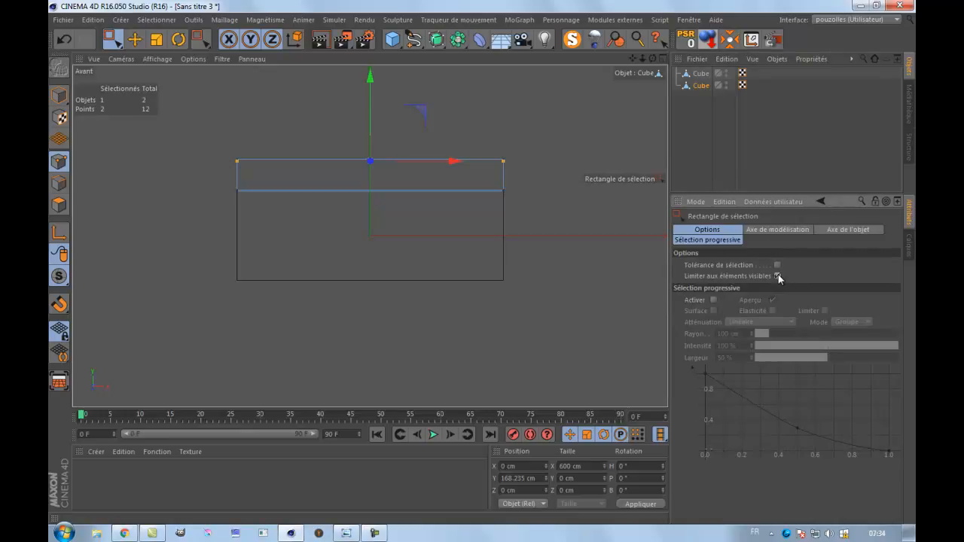
left_click_drag(548, 111, 184, 232)
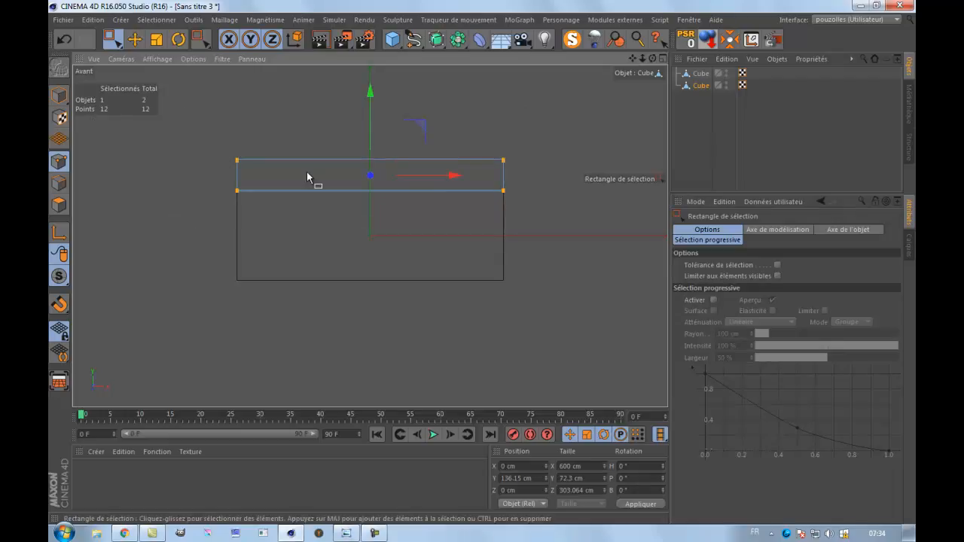
Scale the roof points to about 608 cm in X and about 337 cm in Z to overhang the walls.
key("t")
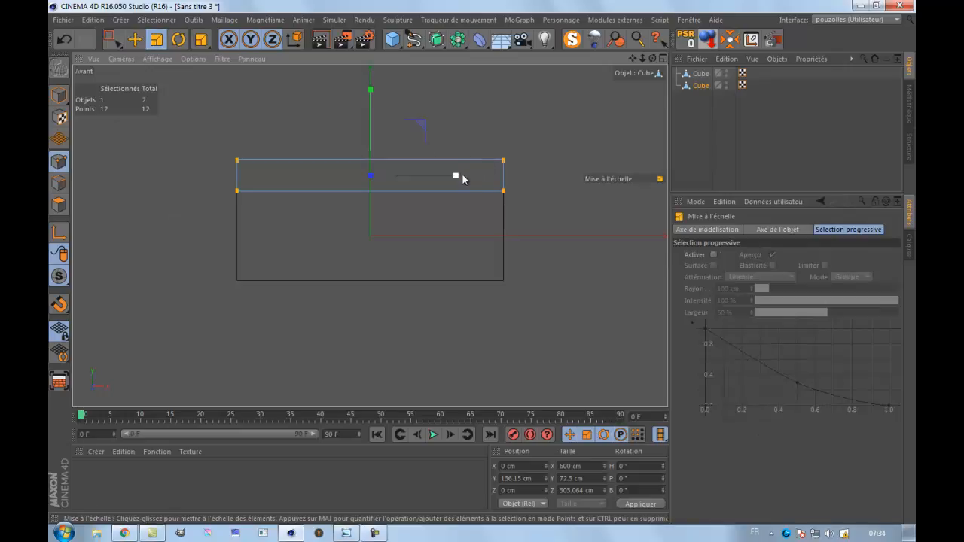
left_click_drag(456, 178, 459, 178)
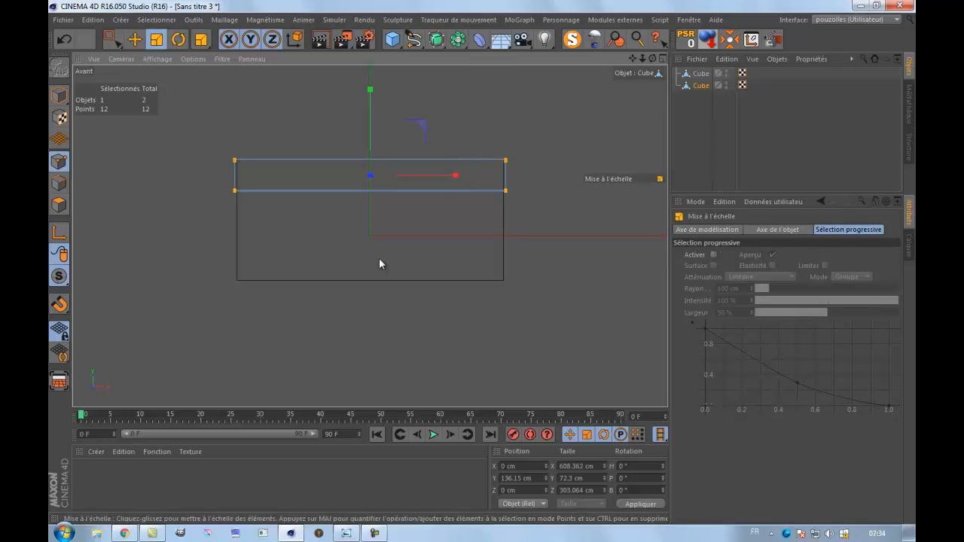
middle_click(241, 251)
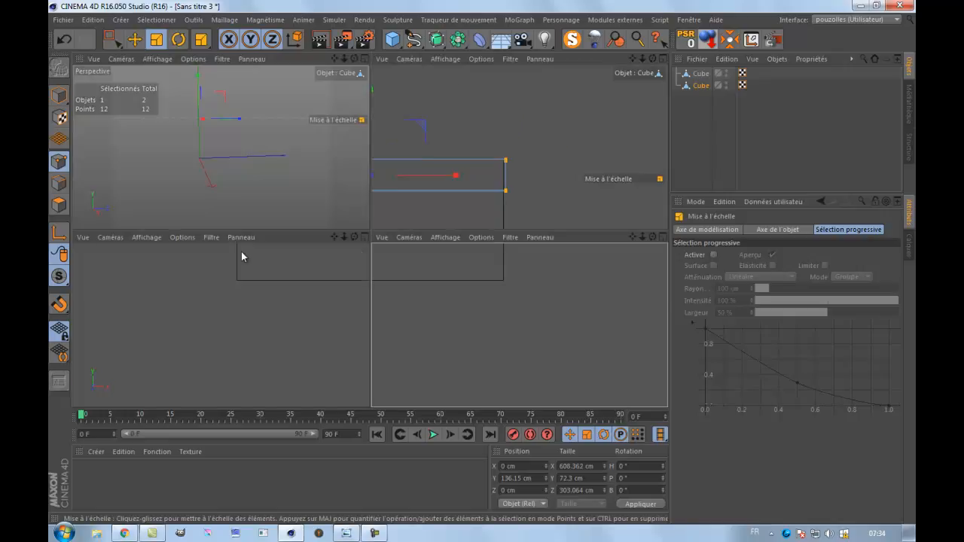
middle_click(310, 337)
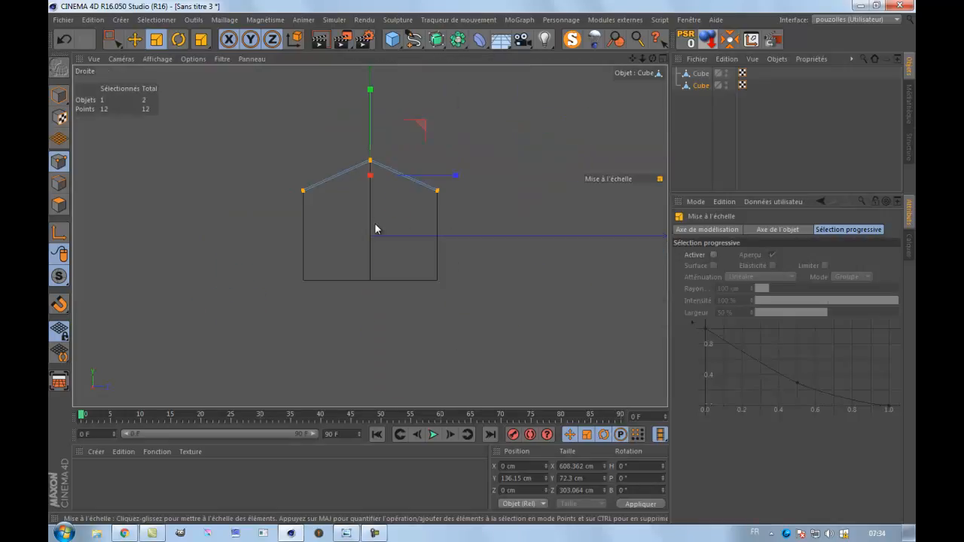
scroll(378, 197, "up", 3)
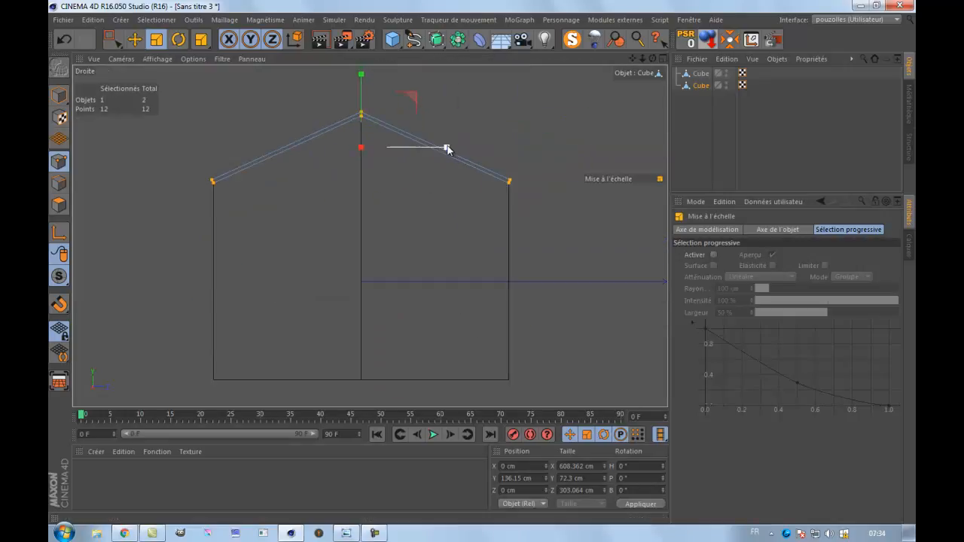
left_click_drag(447, 150, 458, 151)
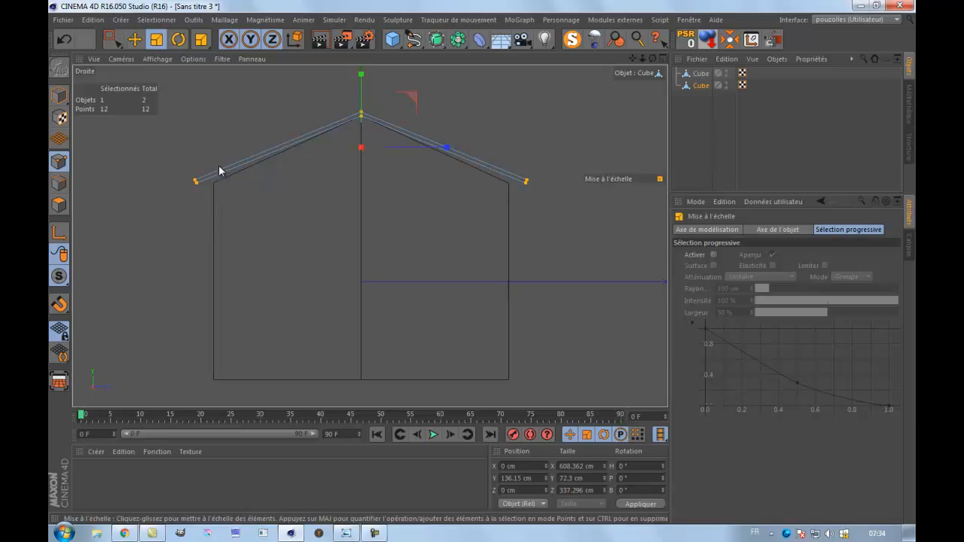
Select the roof's eave points on both sides and lower them by about 8 cm to a Y position of about 93.7 cm.
left_click(113, 40)
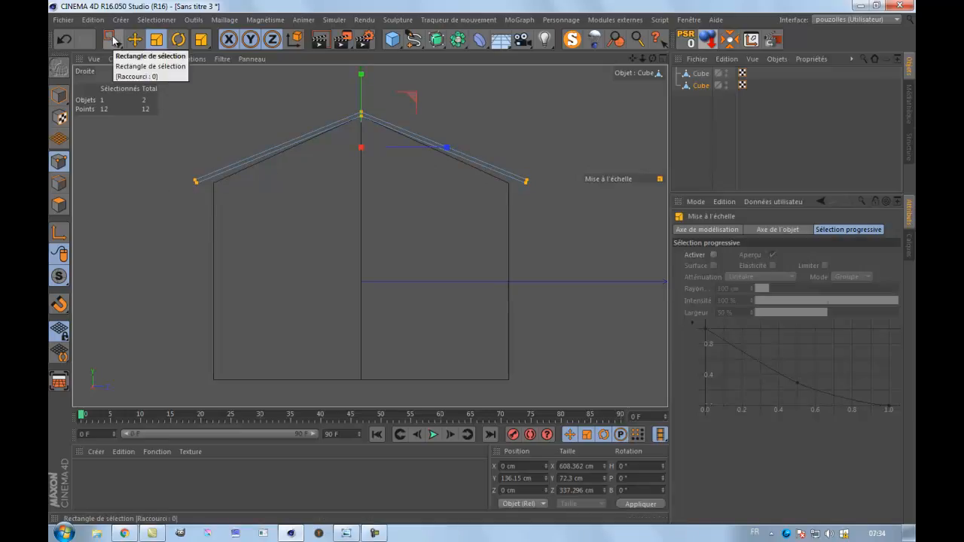
left_click_drag(162, 148, 616, 220)
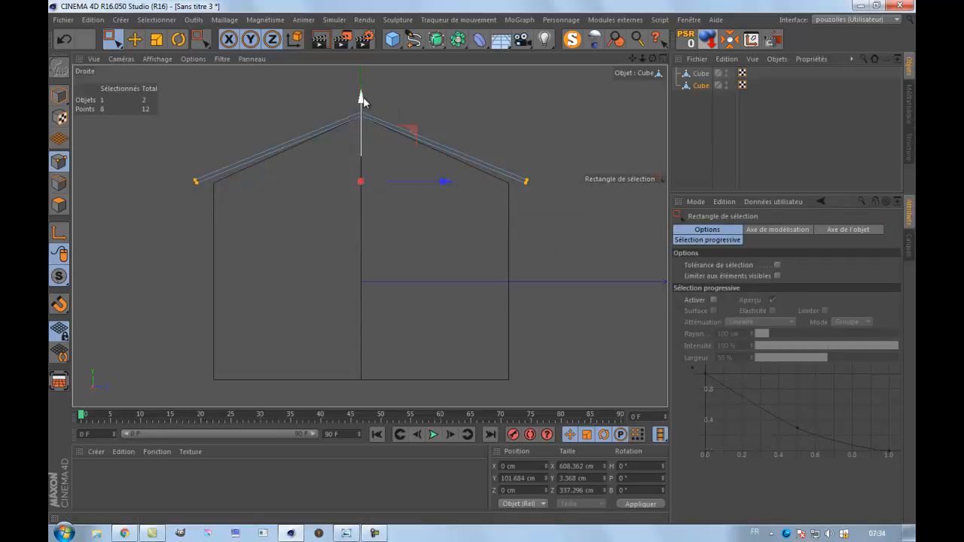
left_click_drag(360, 98, 364, 110)
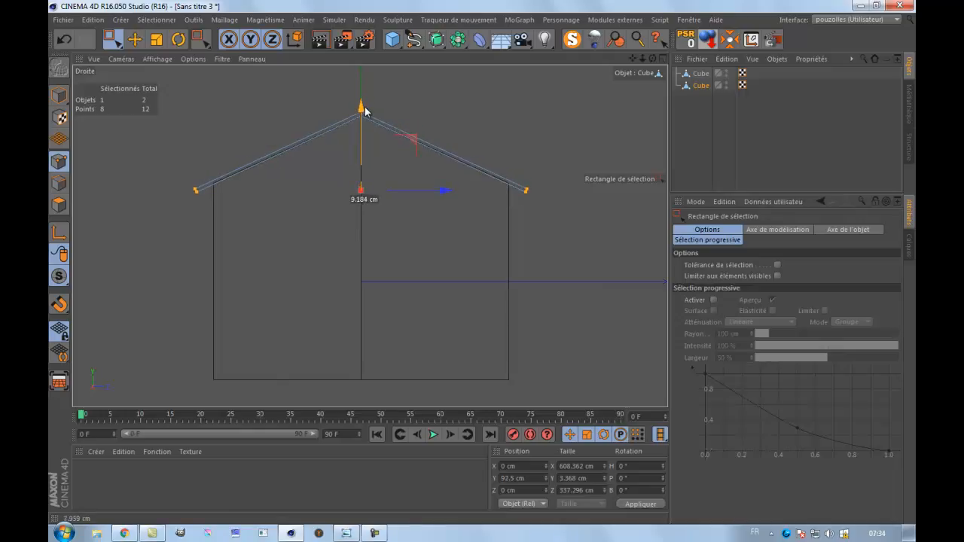
left_click_drag(365, 110, 364, 110)
scroll(215, 187, "up", 4)
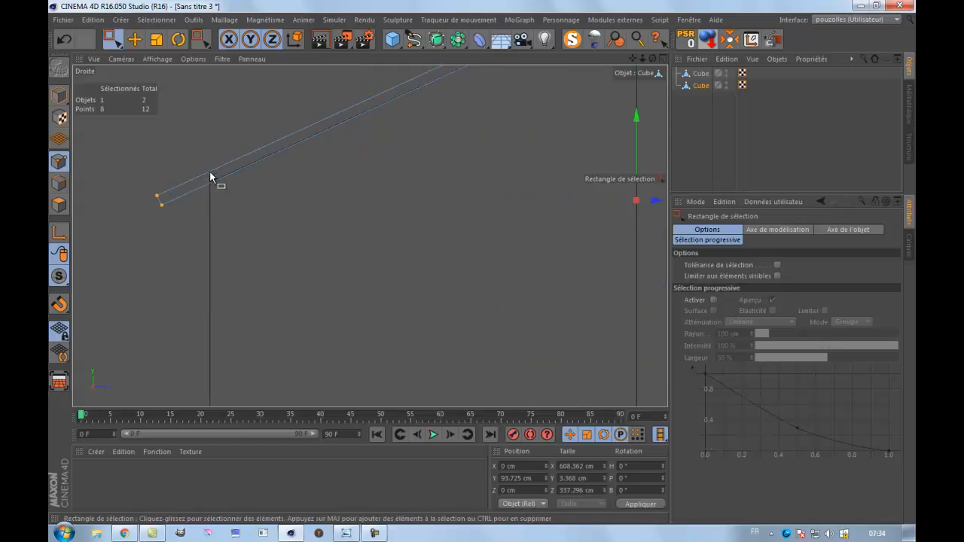
scroll(264, 207, "down", 4)
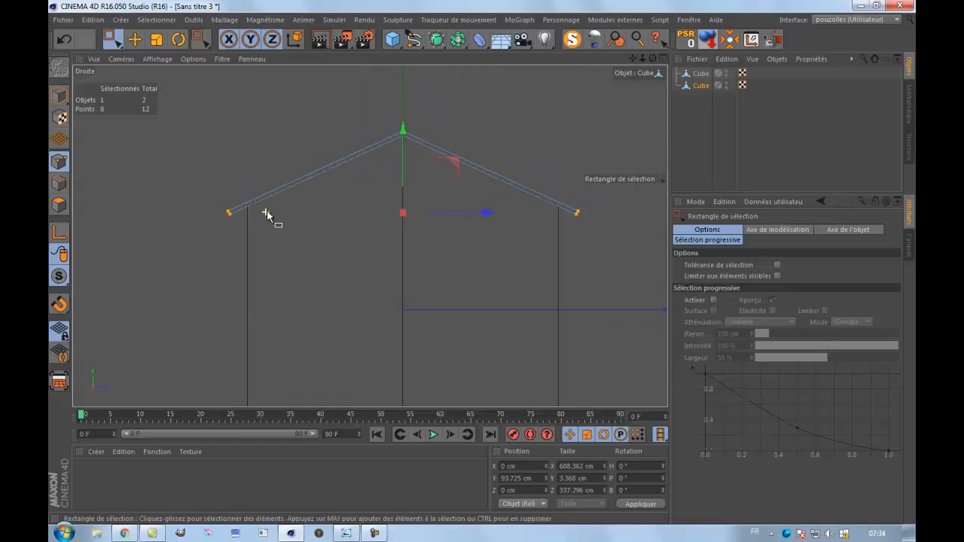
Deselect the roof points and examine the roof overhang around the whole barn in the perspective view.
middle_click(215, 157)
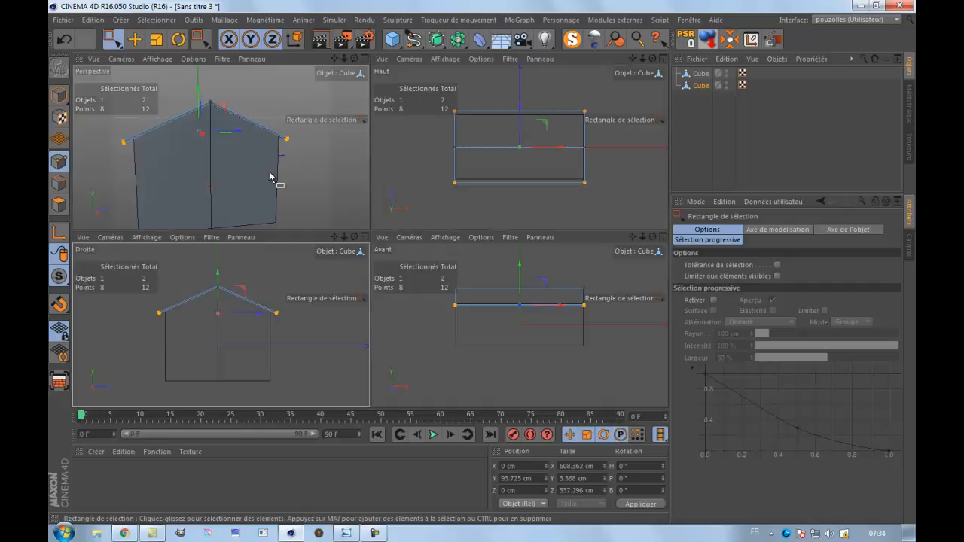
middle_click(345, 170)
scroll(348, 170, "down", 2)
left_click_drag(492, 129, 478, 145)
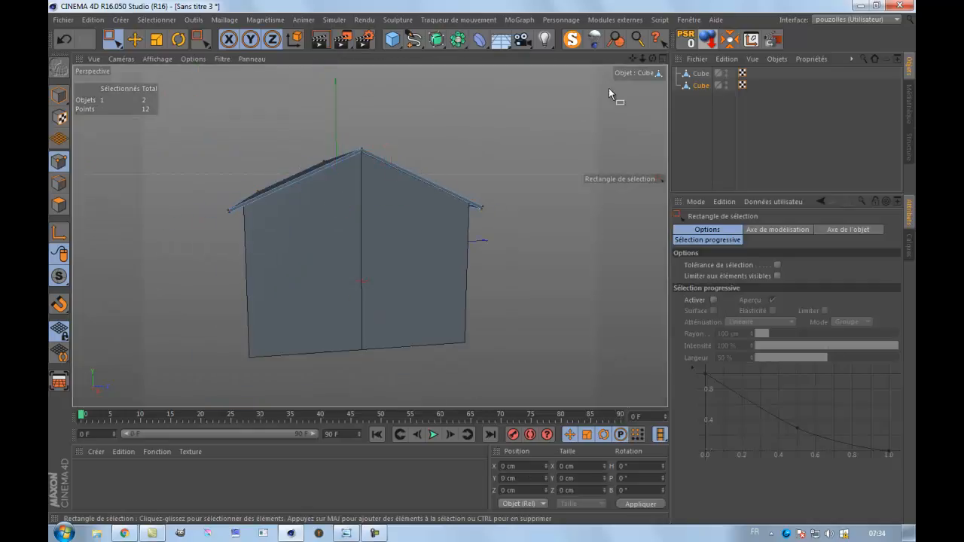
left_click_drag(652, 59, 469, 243)
left_click_drag(636, 58, 489, 259)
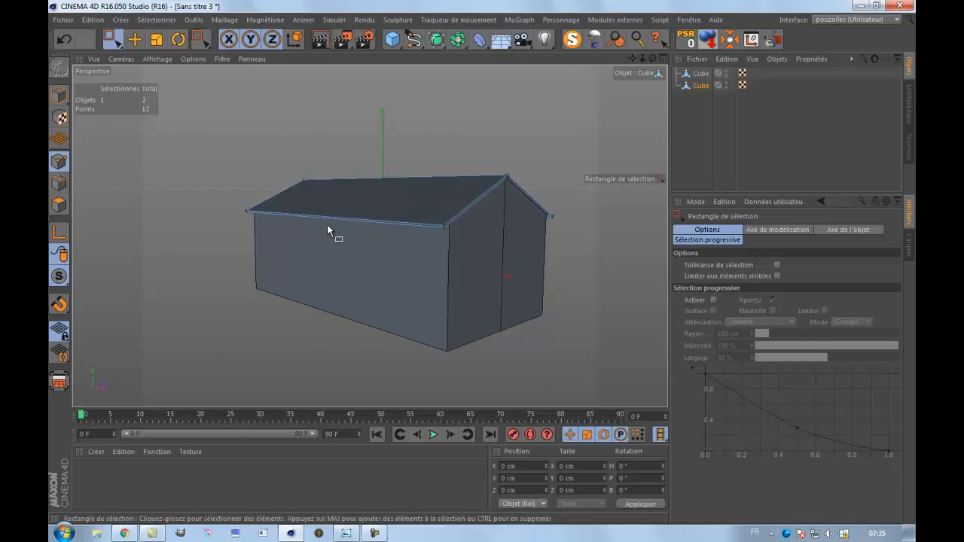
Rename the roof object as toit.
double_click(700, 86)
type("t")
key("Return")
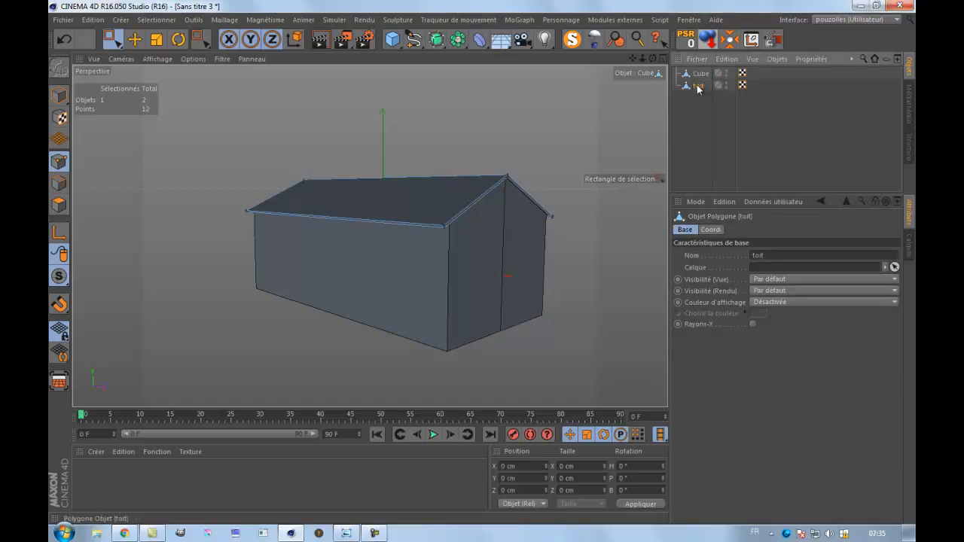
Rename the wall object as mur and deselect it.
left_click(700, 74)
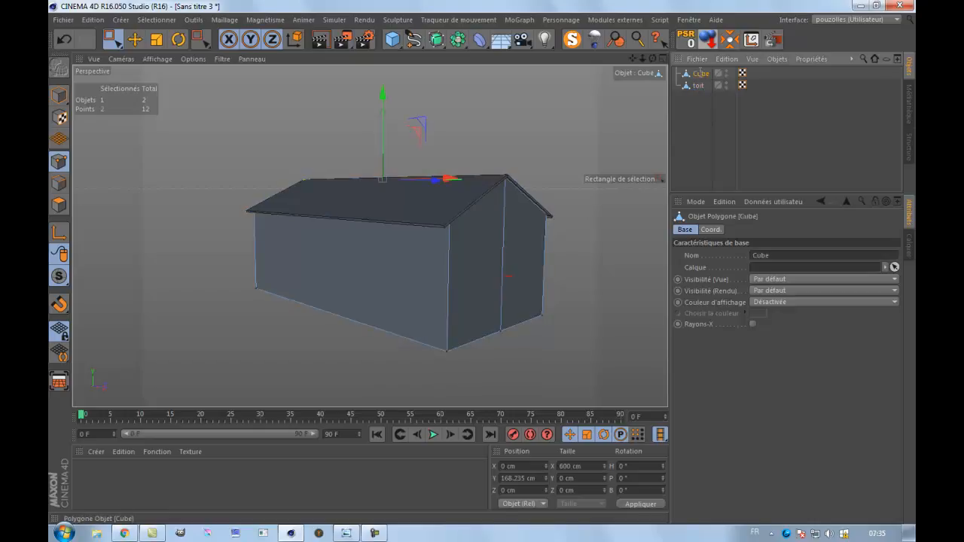
double_click(700, 74)
type("mur")
key("Return")
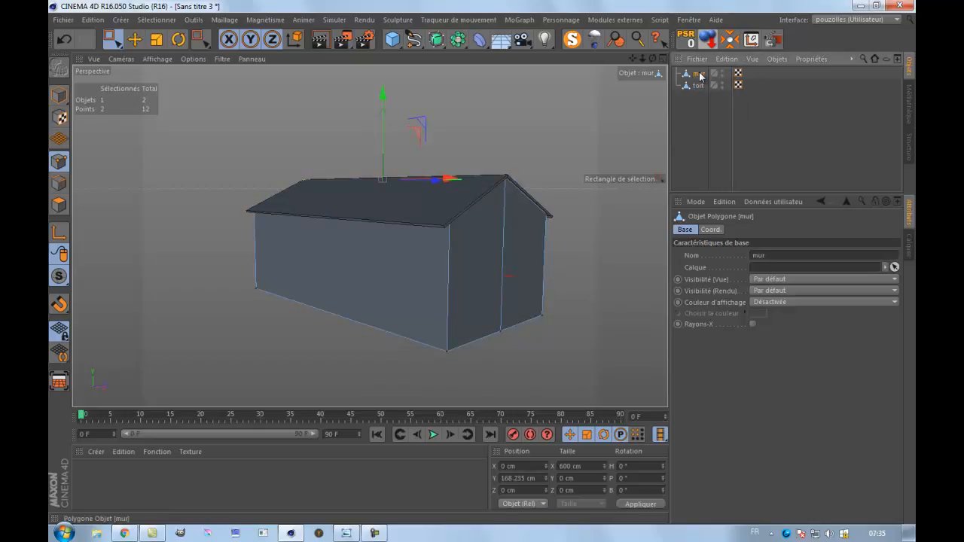
left_click(687, 143)
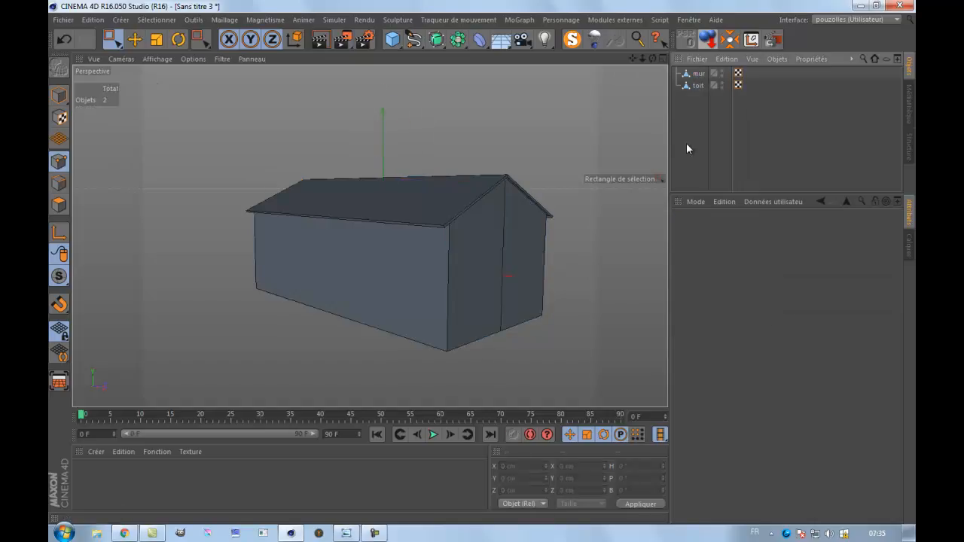
Rename the roof object as toiture and leave no object selected.
double_click(699, 85)
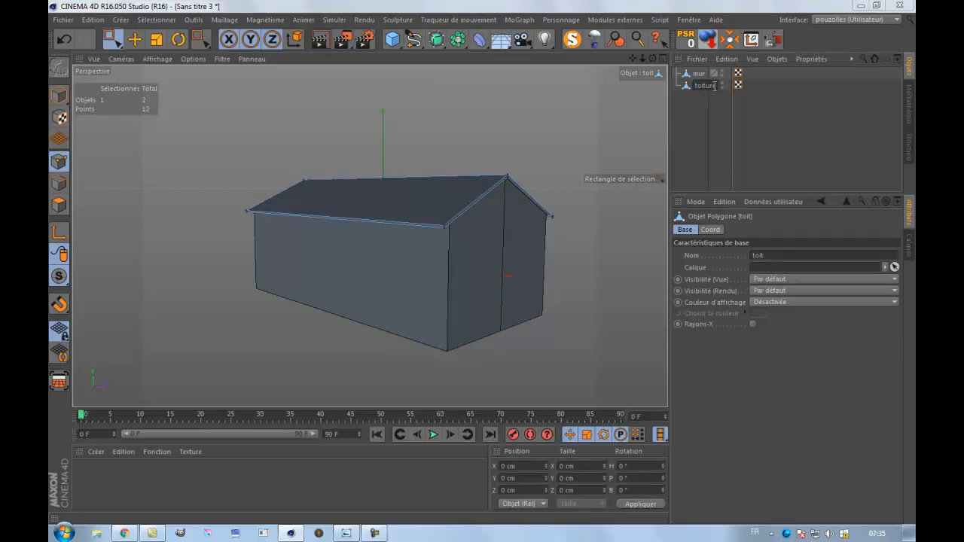
key("Return")
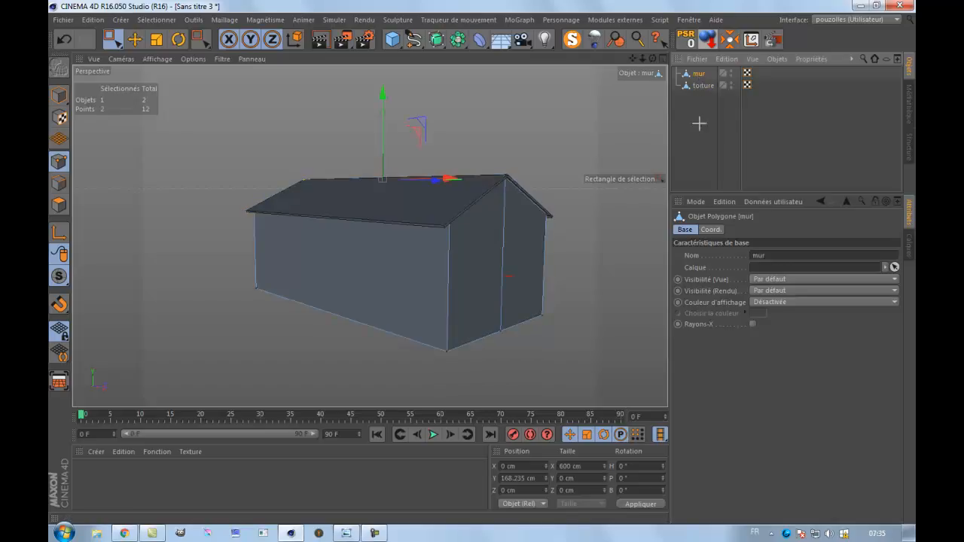
left_click(699, 123)
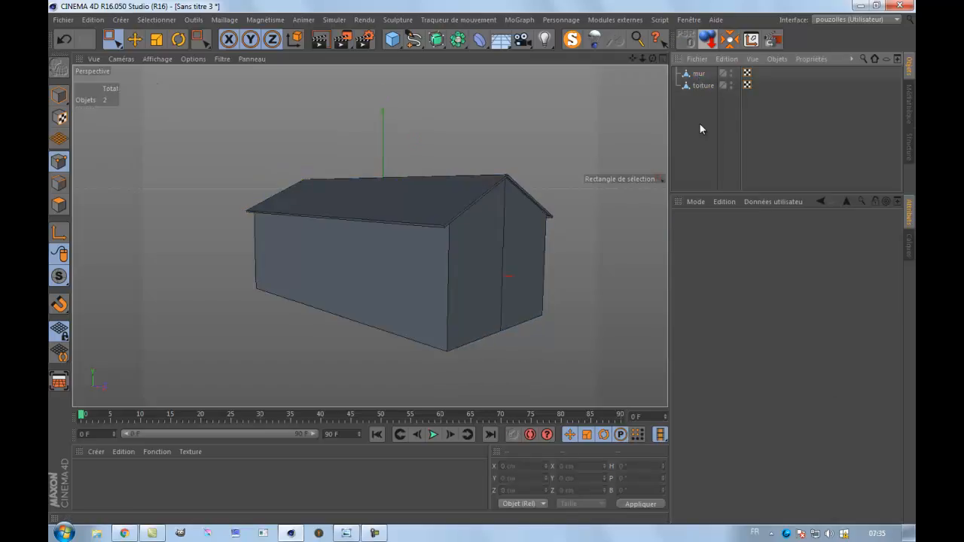
Add a cube and move it along Z to about -139 cm so it sticks out of the long wall.
left_click(393, 39)
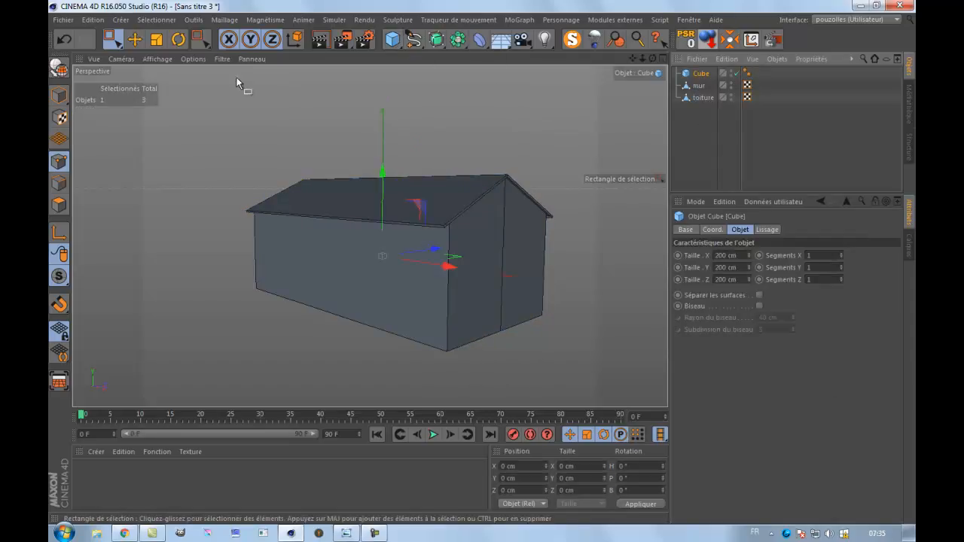
left_click(135, 39)
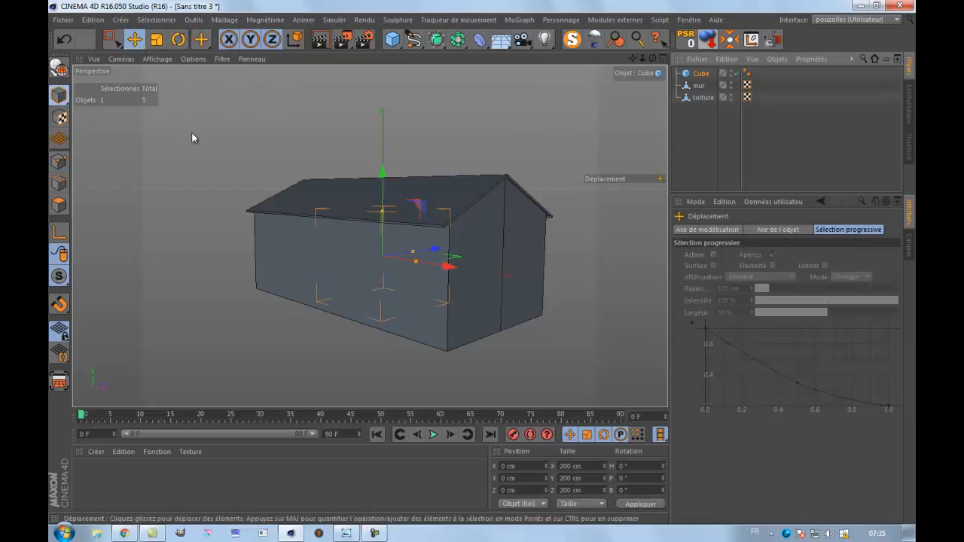
left_click_drag(437, 254, 390, 269)
scroll(258, 230, "up", 5)
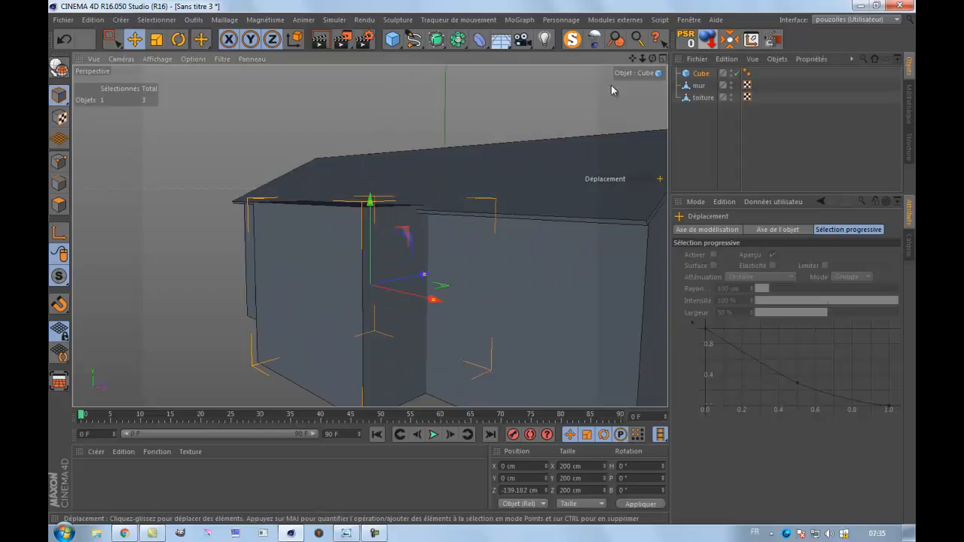
In the front view, lower the cube to about -34.4 cm in Y and resize it to about 180 cm wide and 140 cm high.
left_click_drag(502, 256, 482, 263, "alt")
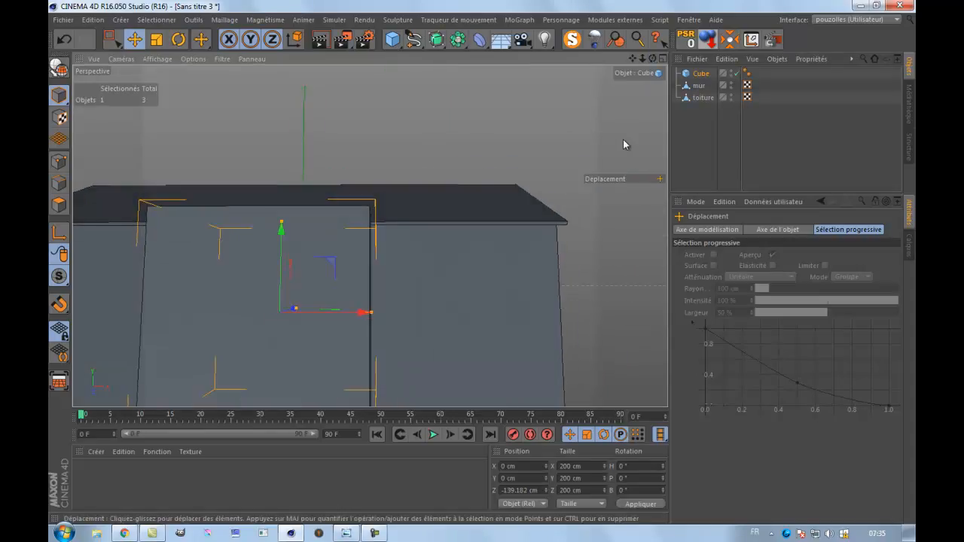
scroll(619, 153, "down", 5)
middle_click(401, 312)
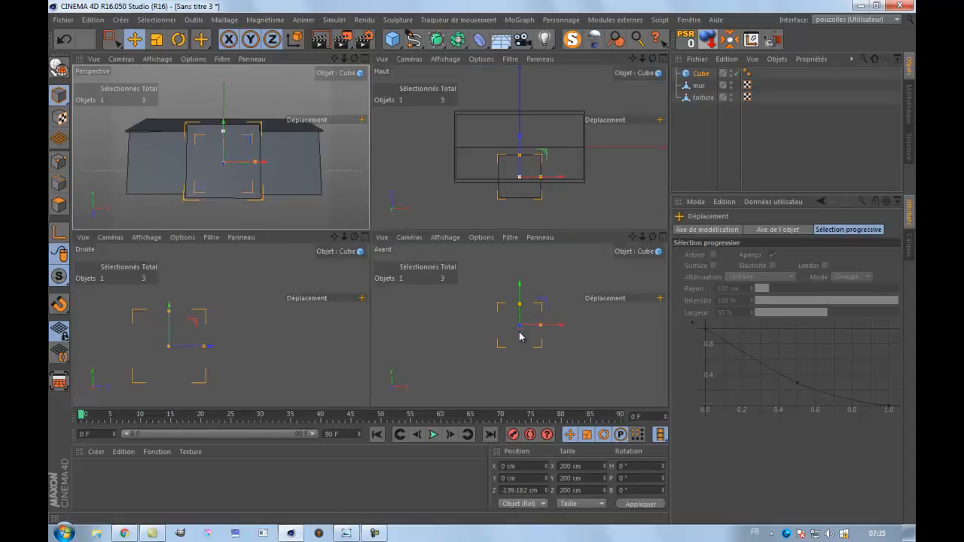
middle_click(519, 337)
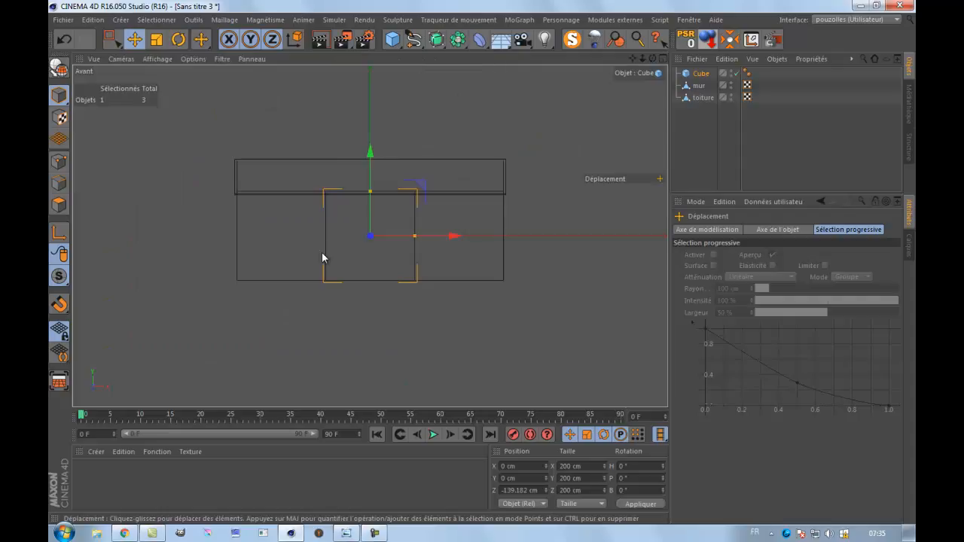
scroll(365, 232, "up", 5)
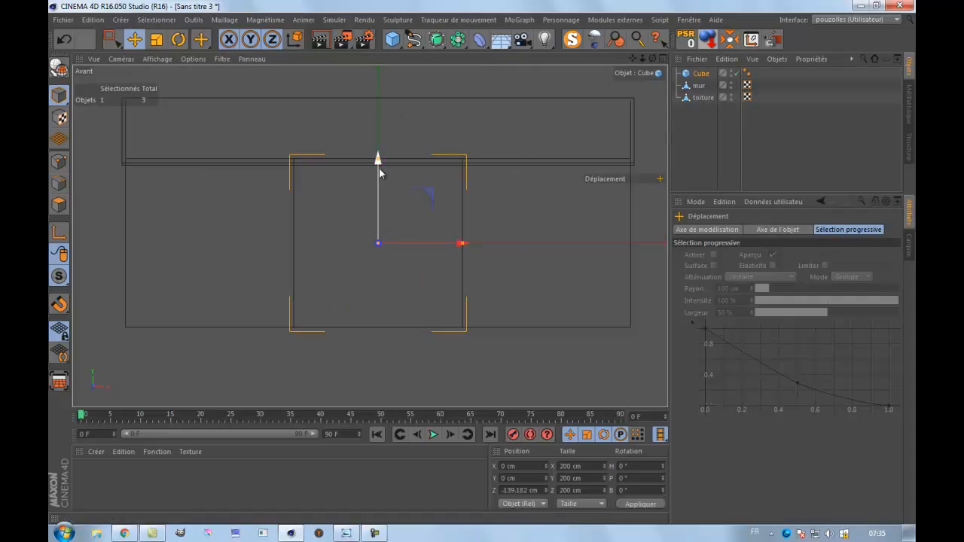
left_click_drag(379, 161, 379, 183)
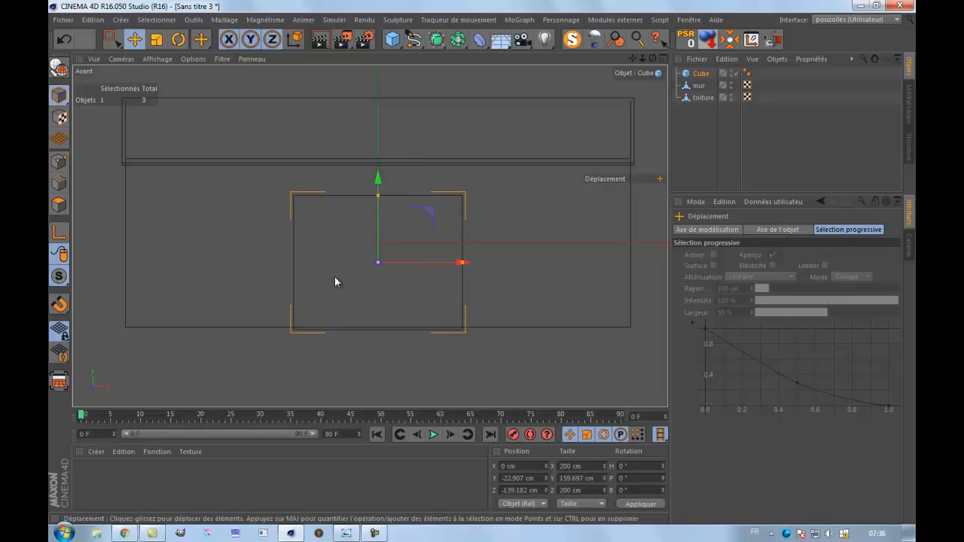
mouse_move(378, 198)
left_mouse_down()
mouse_move(379, 208)
mouse_move(379, 191)
left_mouse_up()
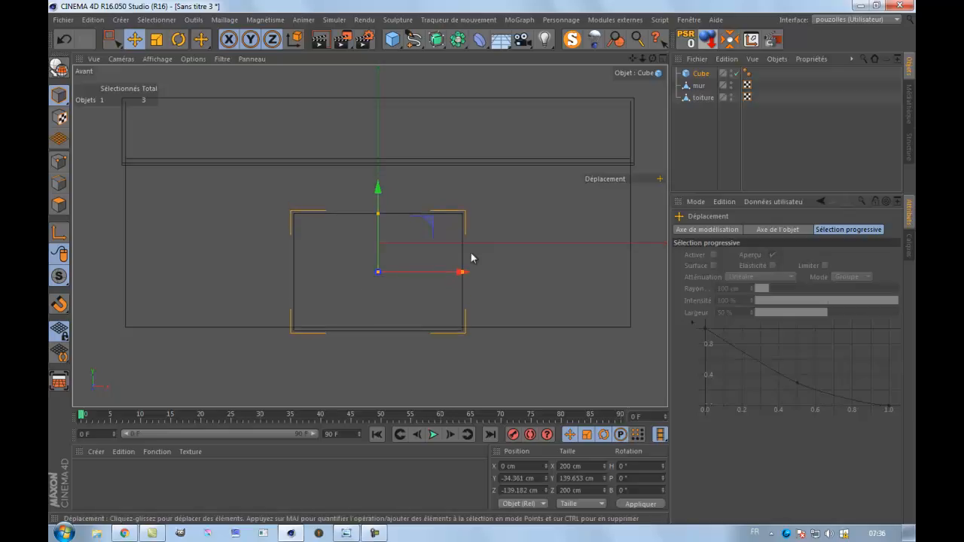
left_click_drag(462, 273, 454, 274)
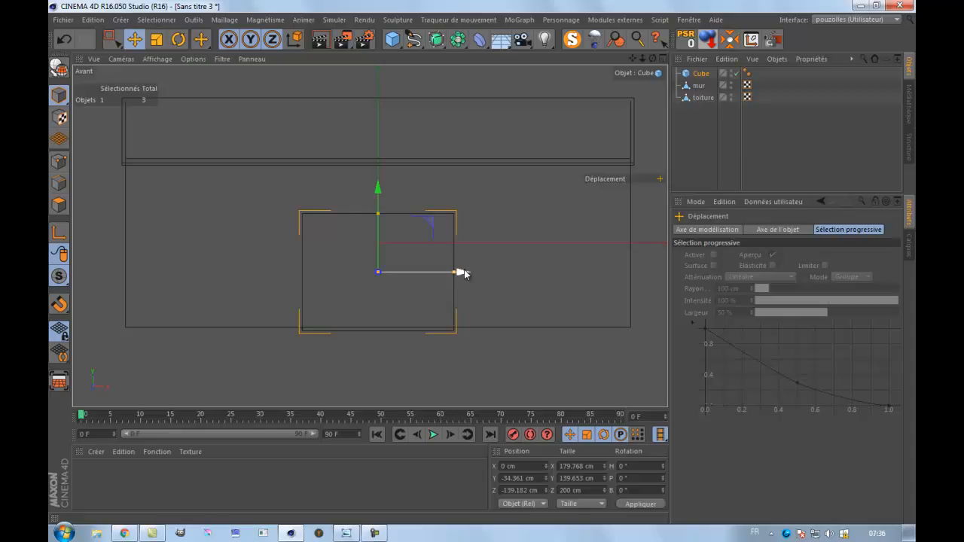
In the right view, reduce the cube's Z depth to about 8.4 cm to form a thin door panel.
middle_click(248, 271)
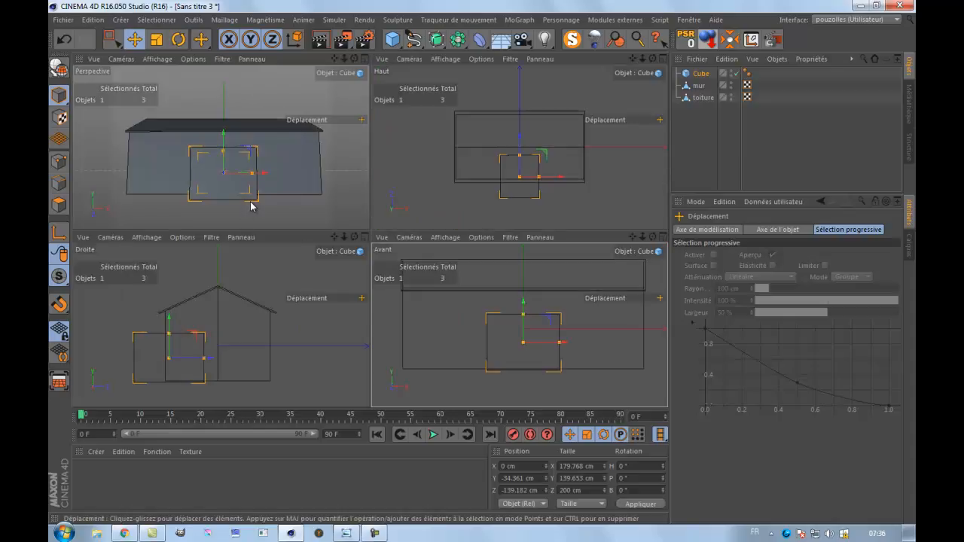
middle_click(251, 205)
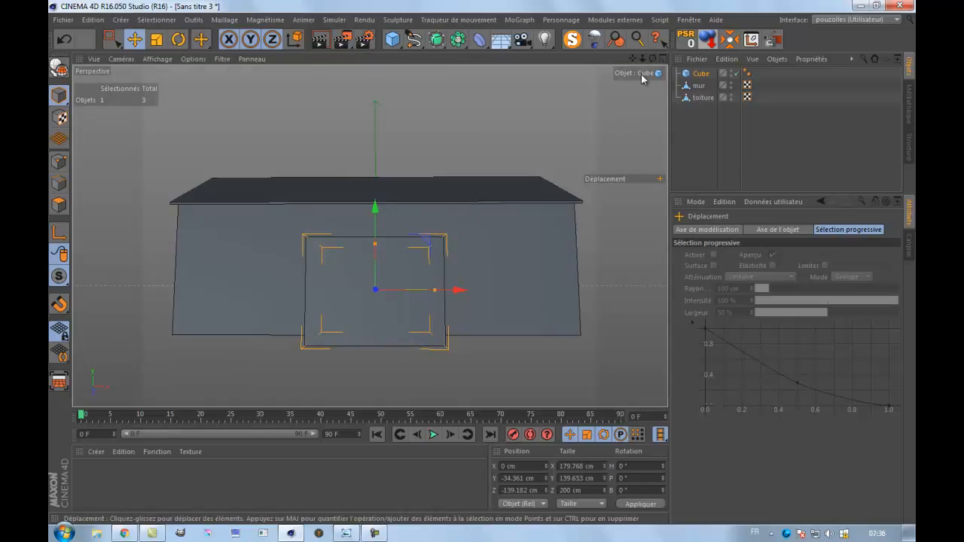
left_click_drag(653, 59, 473, 256)
middle_click(440, 351)
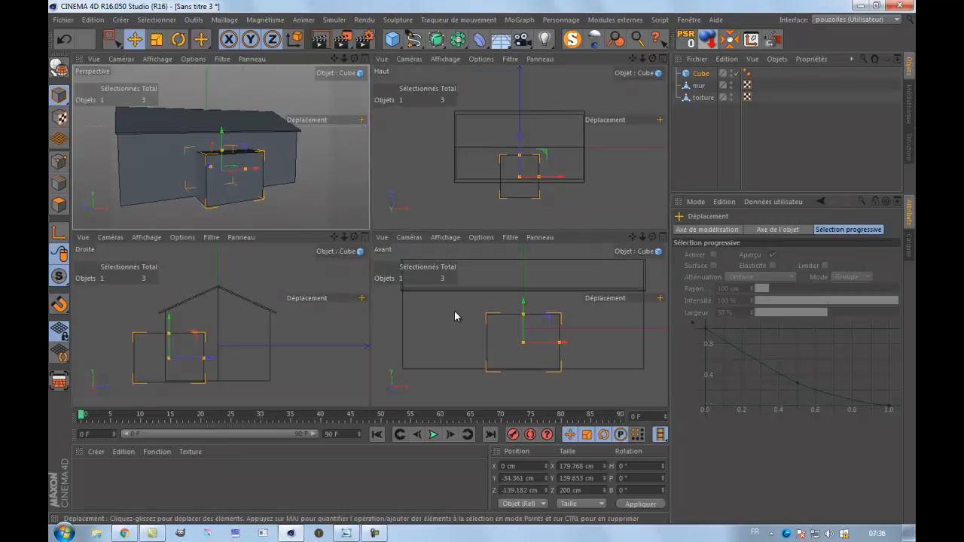
middle_click(284, 358)
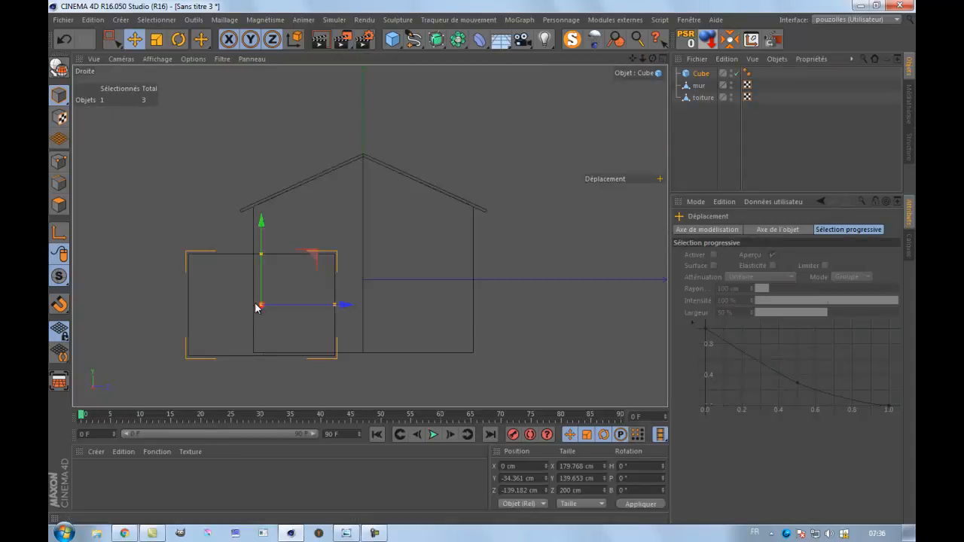
left_click_drag(335, 306, 263, 316)
scroll(256, 334, "up", 4)
scroll(254, 336, "up", 3)
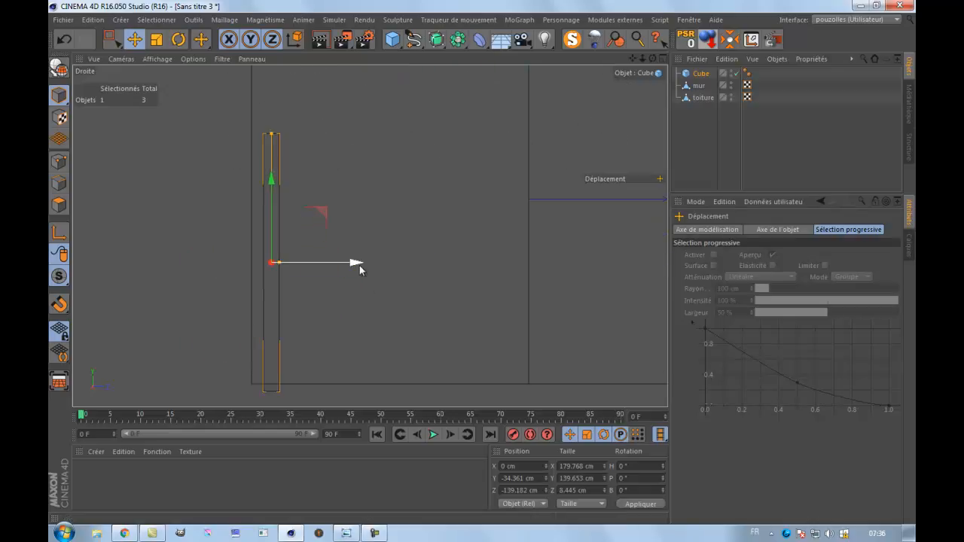
Centre the panel on the wall at a Z position of about -149.6 cm and thin it to about 4.27 cm.
left_click_drag(356, 268, 338, 278)
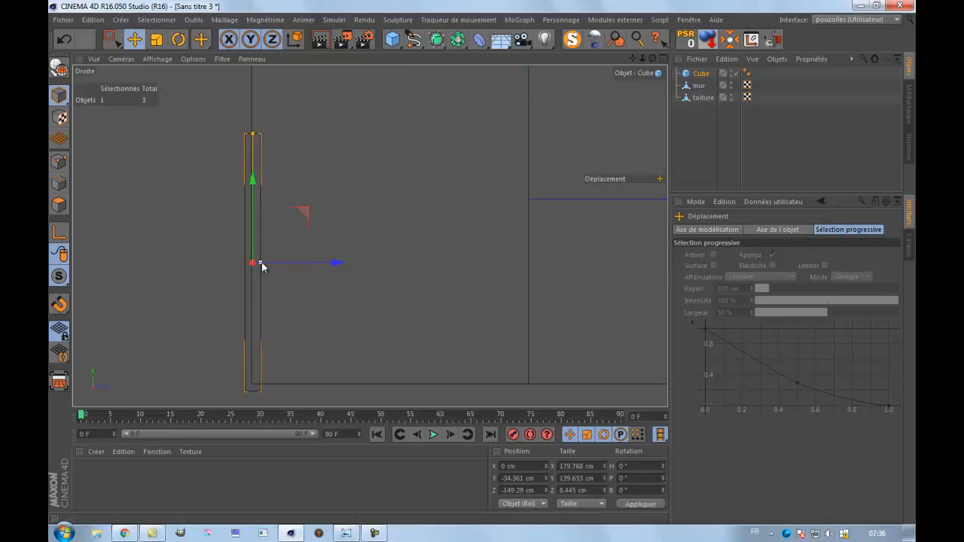
left_click_drag(261, 266, 254, 266)
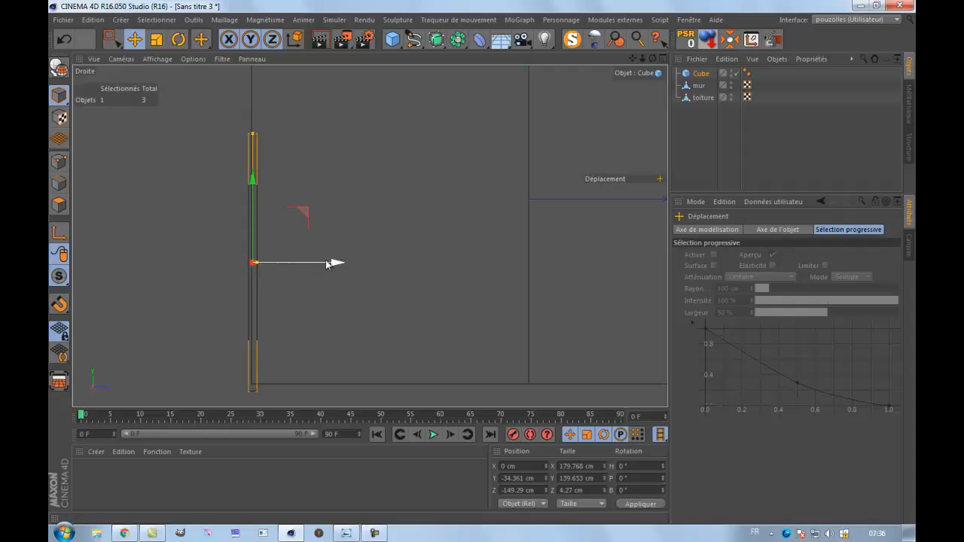
left_click_drag(335, 266, 336, 267)
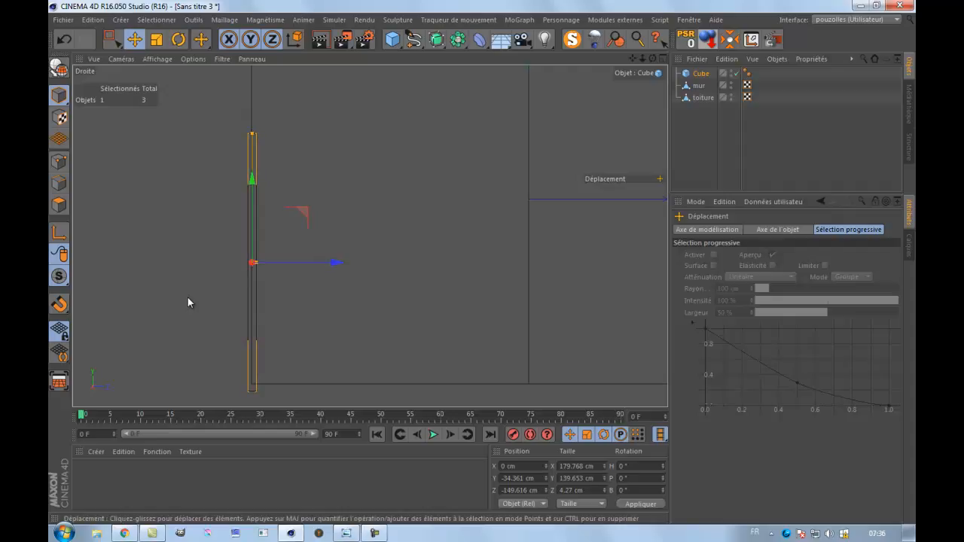
Check the door panel on the wall in the perspective view and duplicate it in place.
middle_click(187, 297)
middle_click(290, 206)
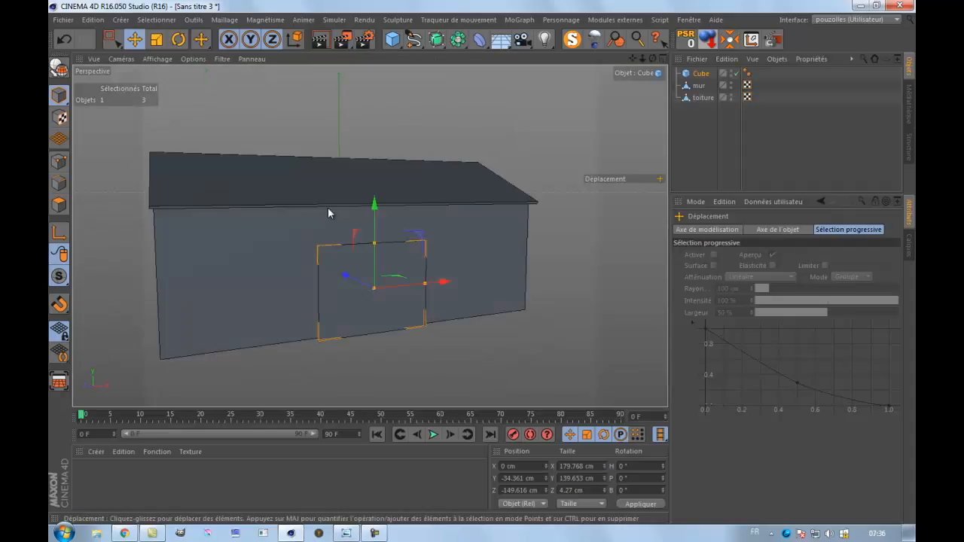
scroll(349, 310, "up", 3)
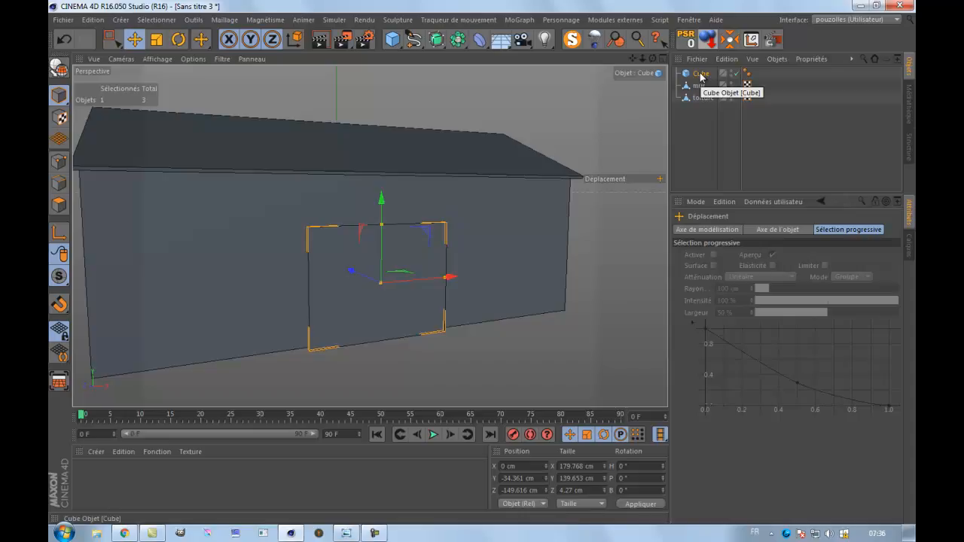
left_click_drag(702, 77, 702, 80, "ctrl")
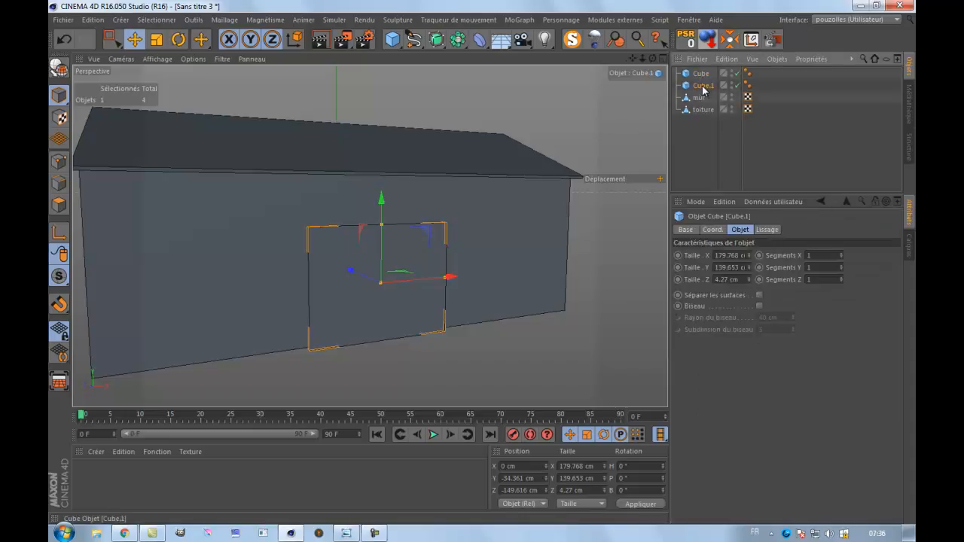
In the front view, narrow the duplicated panel to about 162 cm in X, leaving an equal border on both sides.
scroll(405, 308, "up", 2)
middle_click(405, 309)
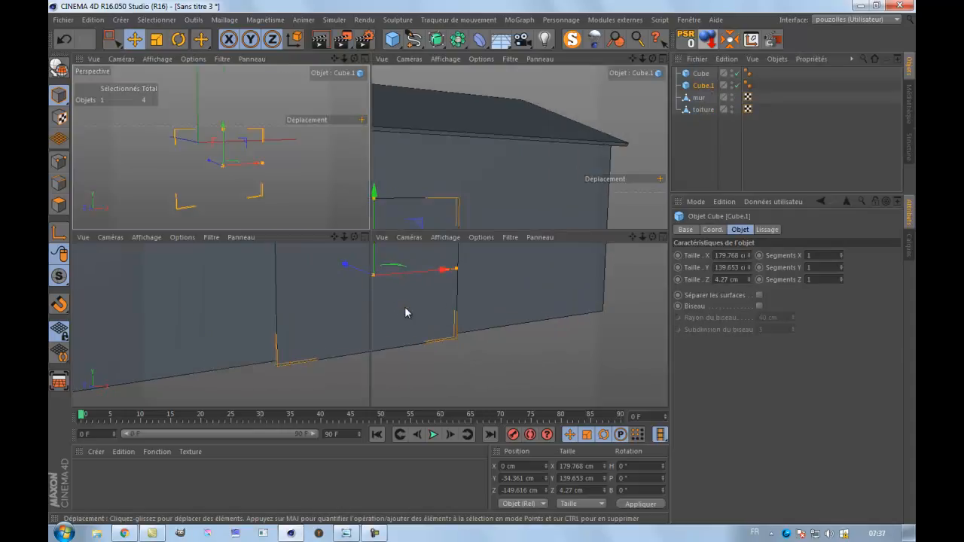
middle_click(449, 360)
scroll(428, 322, "up", 3)
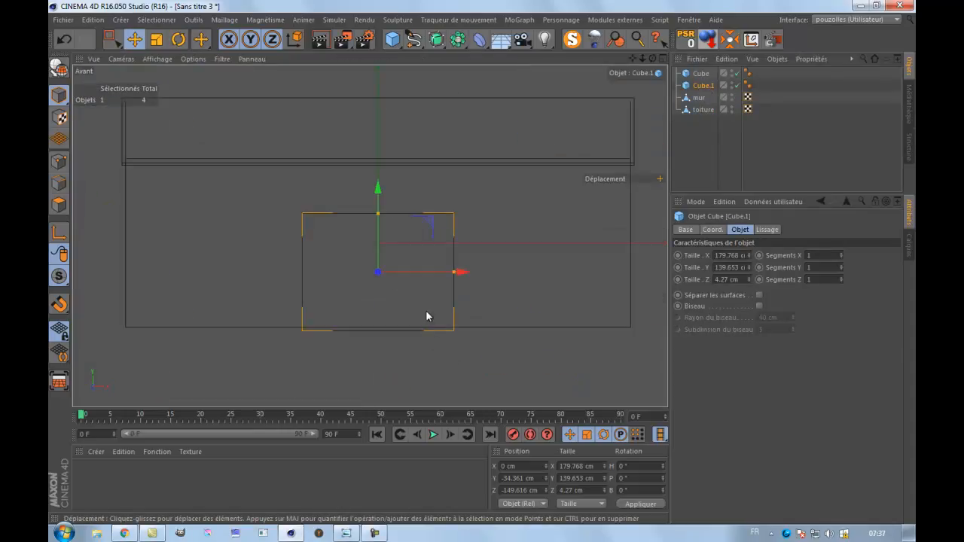
left_click_drag(467, 264, 461, 264)
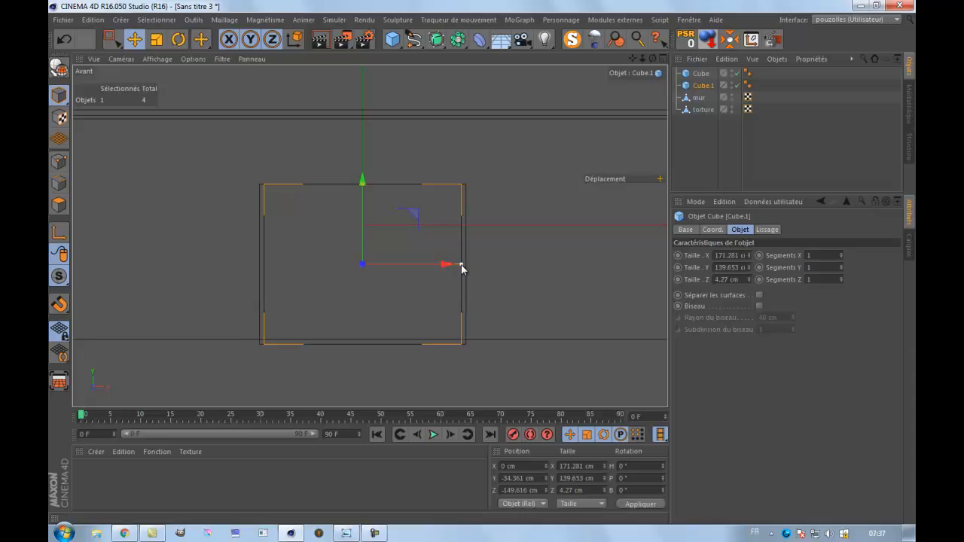
left_click_drag(461, 268, 455, 266)
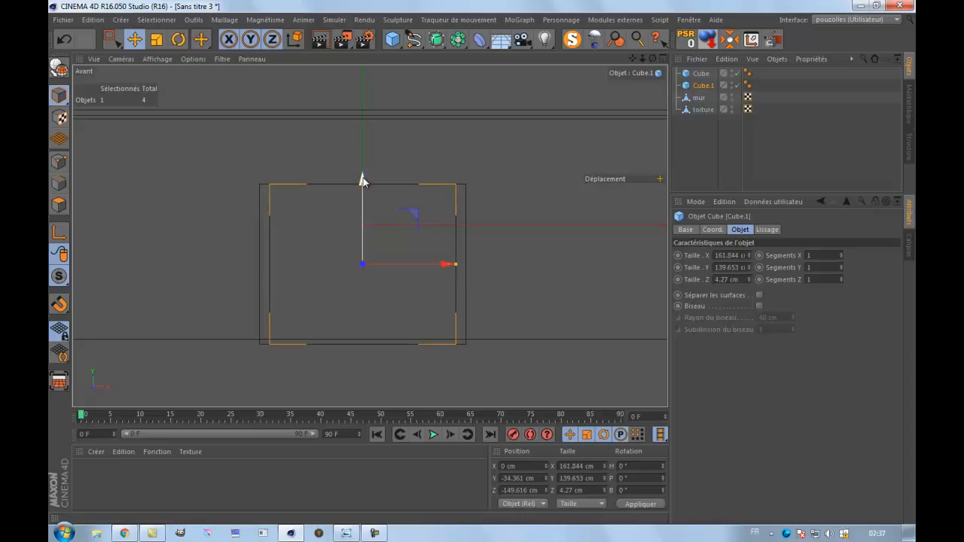
Lower the duplicated panel to a Y position of about -43.8 cm and view it in perspective.
left_click_drag(362, 179, 362, 192)
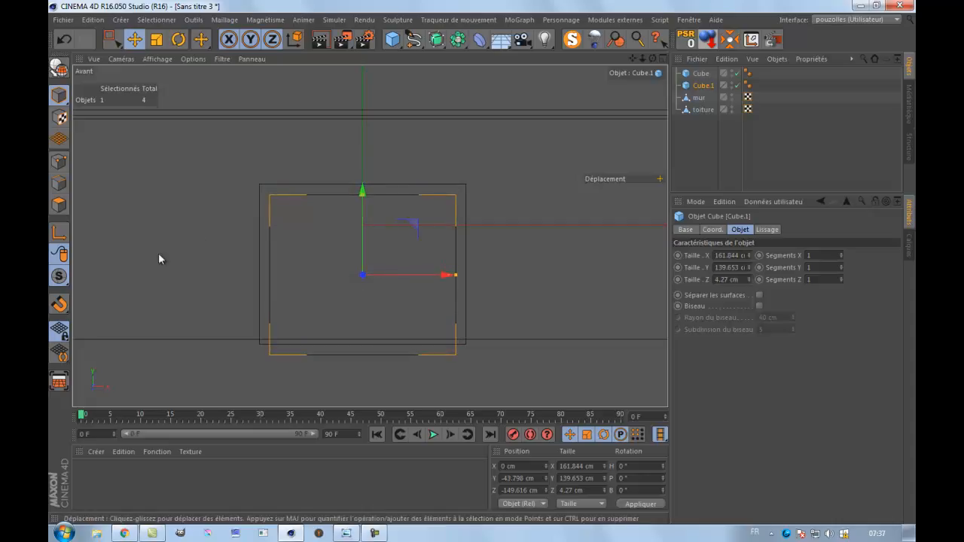
middle_click(206, 225)
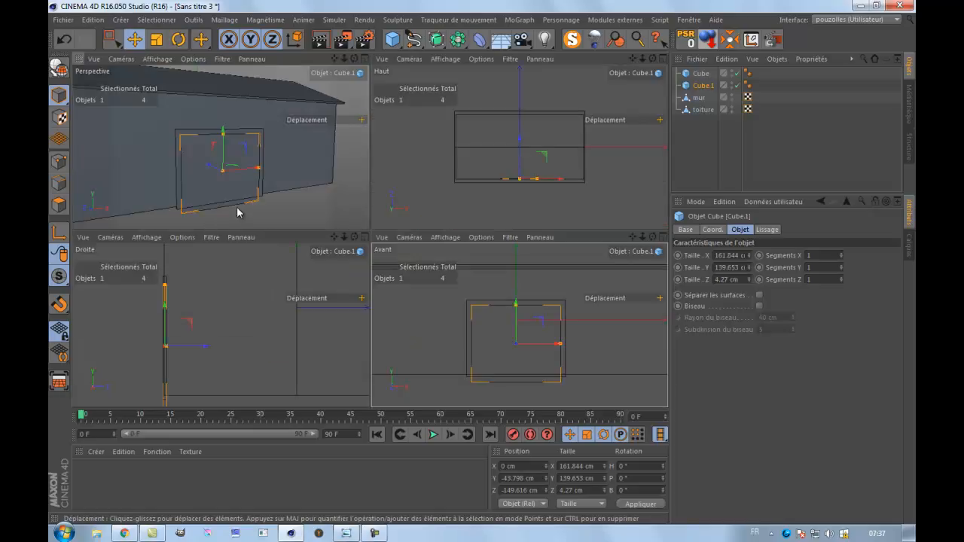
middle_click(236, 211)
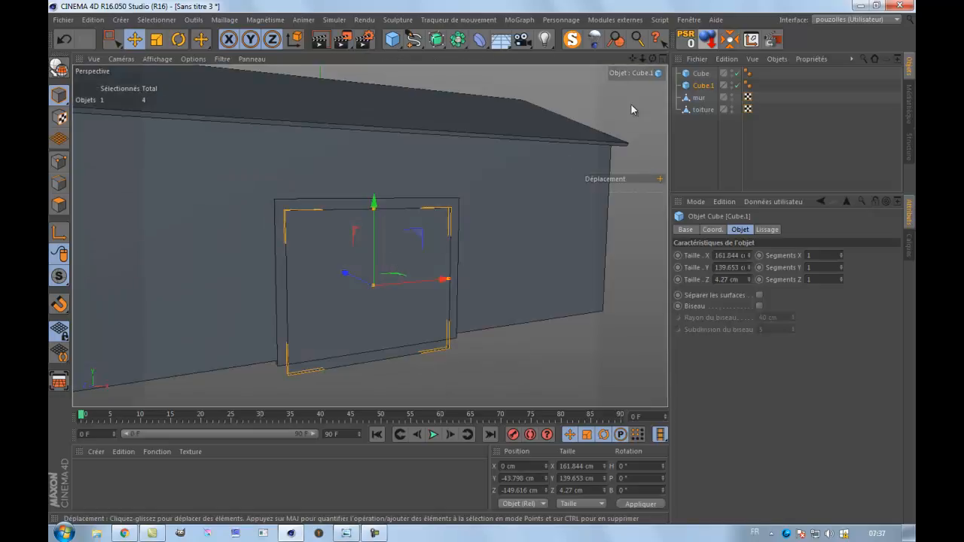
left_click_drag(653, 58, 488, 269)
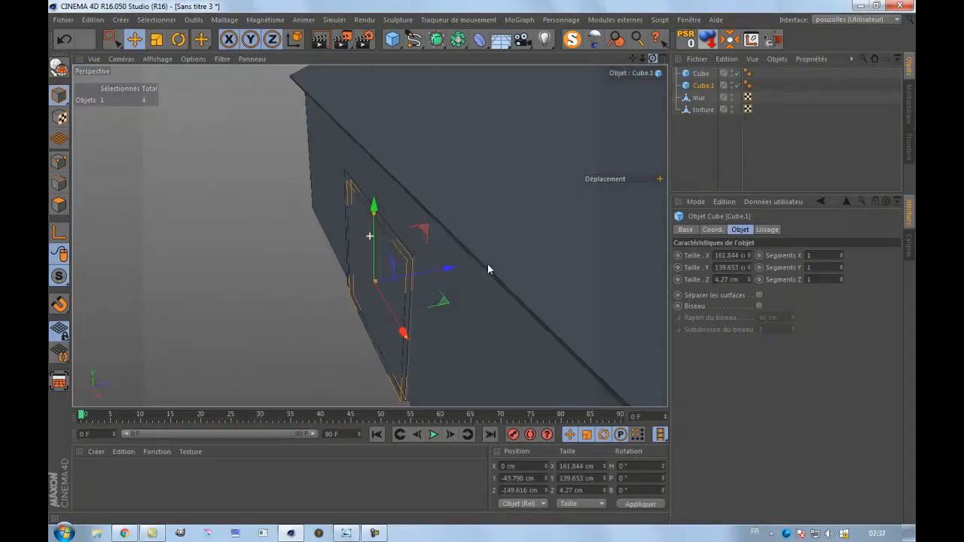
left_click(156, 39)
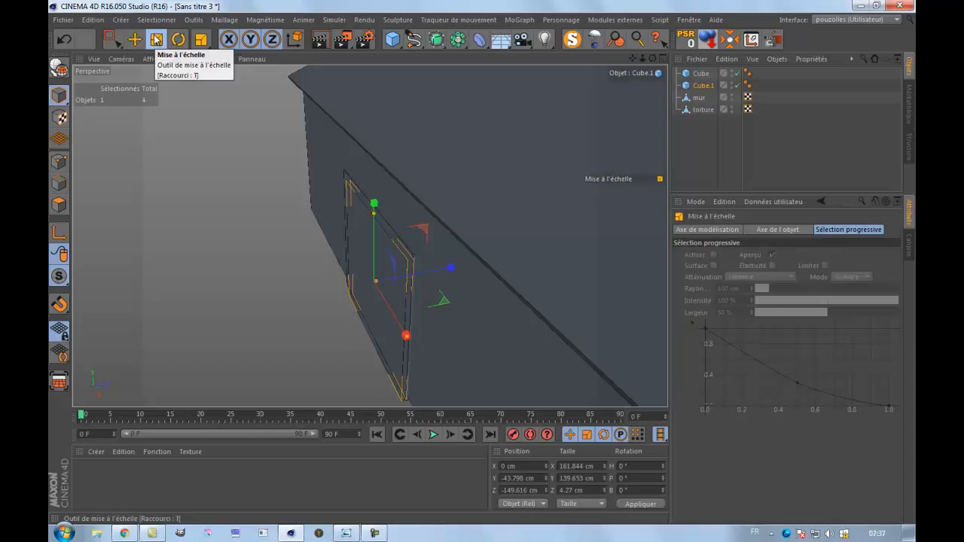
left_click_drag(450, 269, 467, 263)
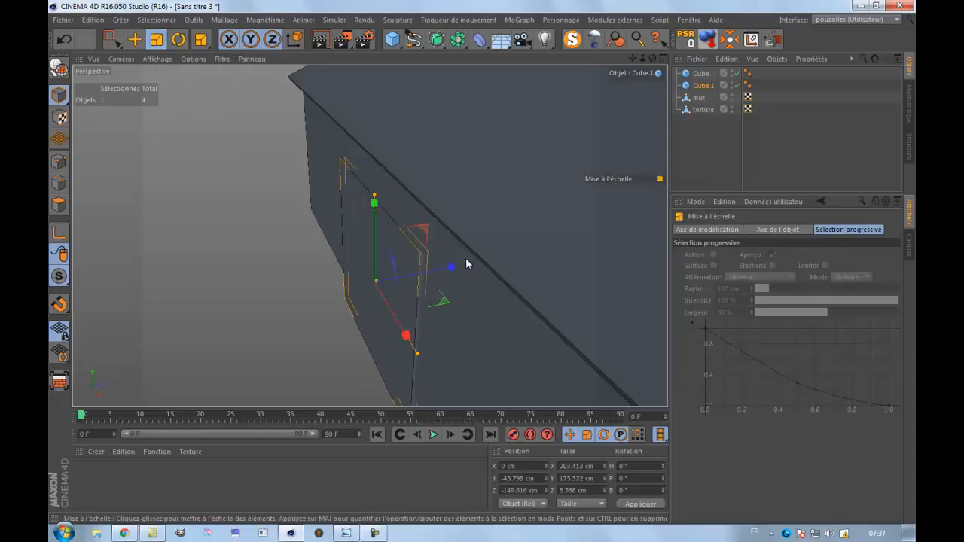
left_click(65, 40)
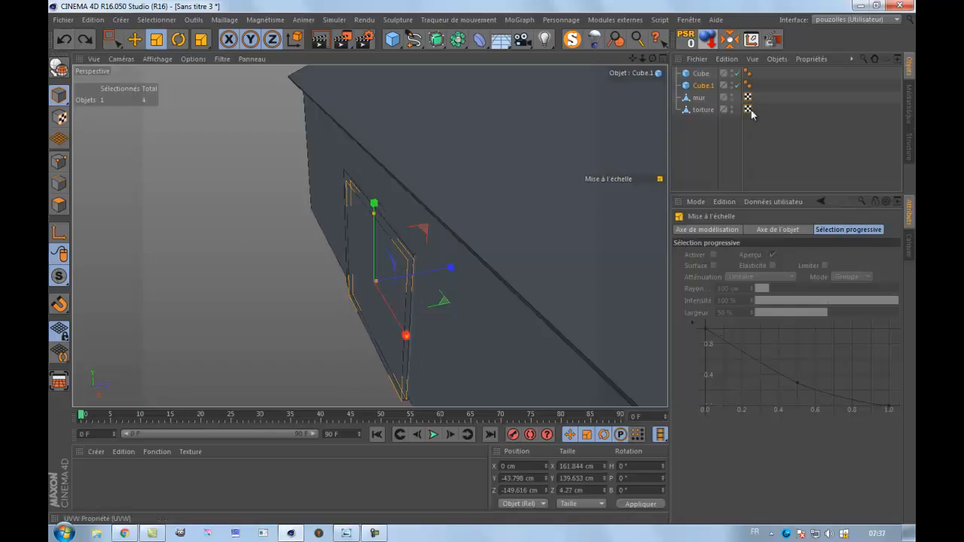
Thicken the duplicated door cube, Cube.1, to a Z size of 34.27 cm so it passes through the wall.
left_click(699, 86)
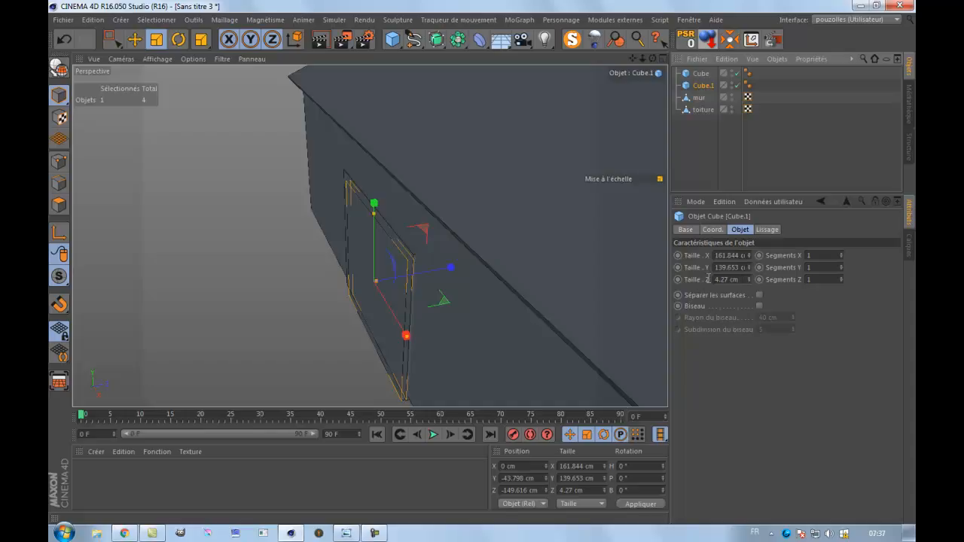
mouse_move(748, 280)
left_mouse_down()
mouse_move(744, 302)
mouse_move(747, 279)
mouse_move(732, 300)
mouse_move(750, 274)
mouse_move(735, 280)
left_mouse_up()
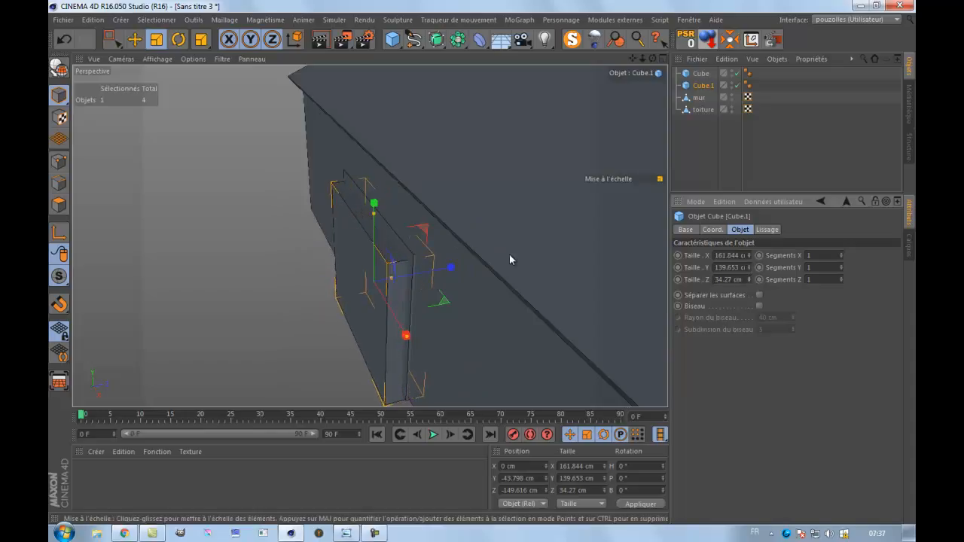
left_click_drag(653, 60, 497, 255)
Add a Boolean object and place Cube and Cube.1 inside it to cut the door frame with A minus B.
left_click(706, 73)
left_click(705, 73)
left_click(700, 86)
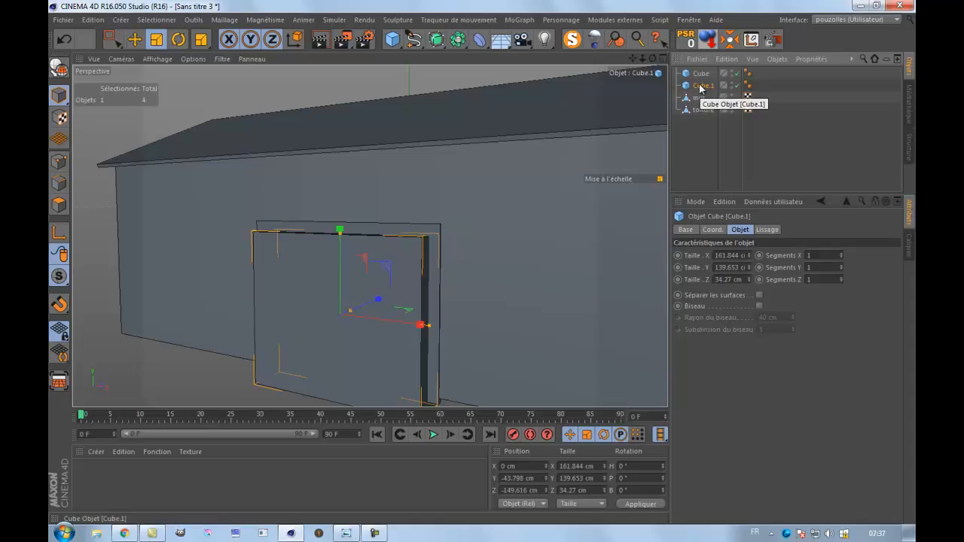
left_click(458, 39)
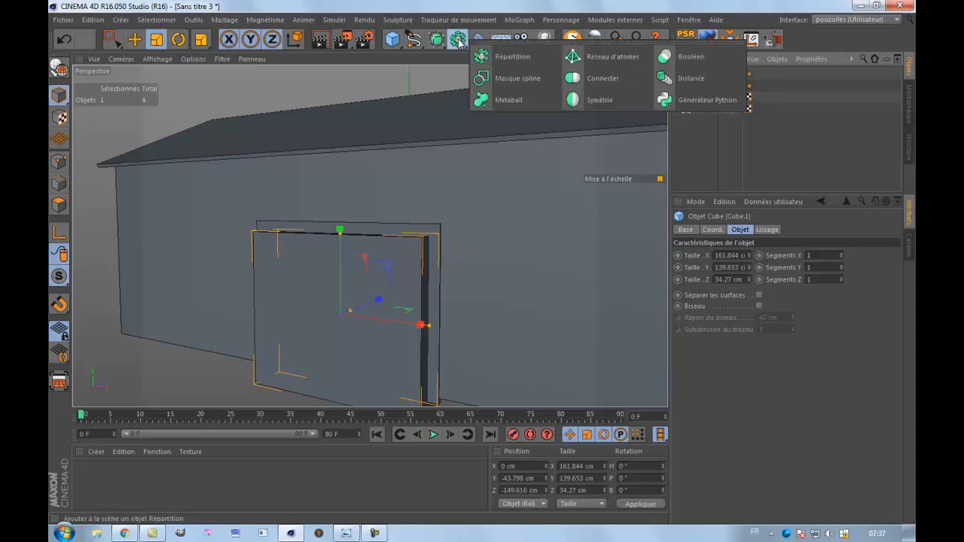
left_click(692, 57)
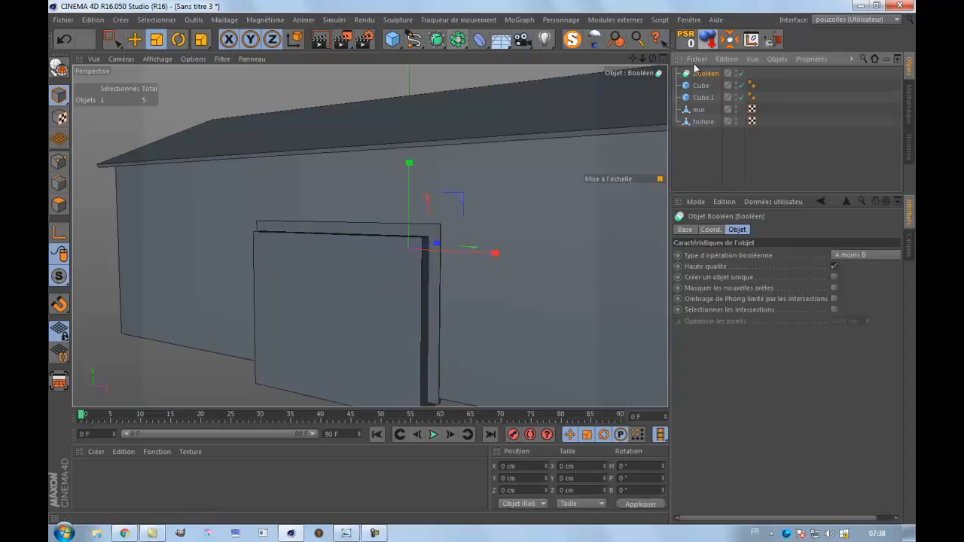
left_click_drag(774, 83, 706, 76)
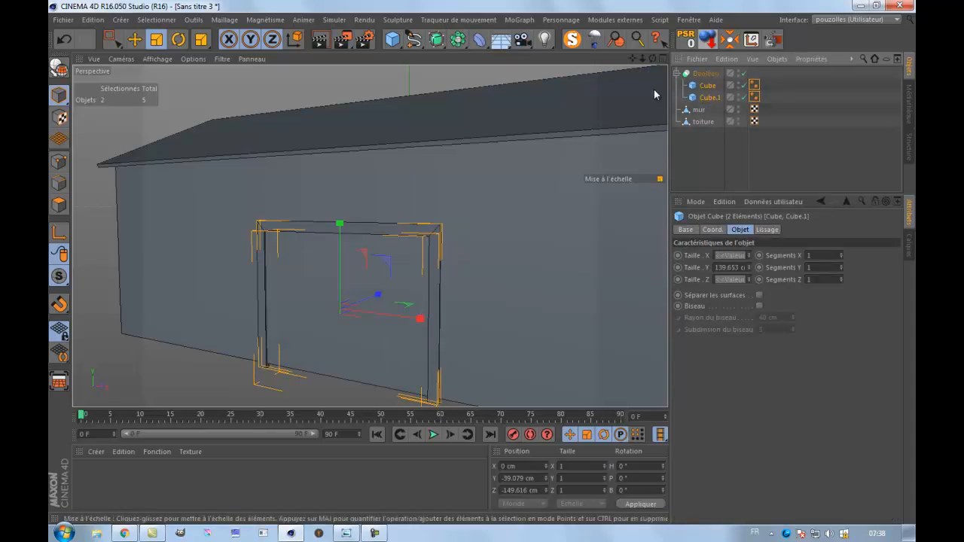
Isolate the Boolean door frame with MagicSolo, examine its shape, and show the whole barn again.
left_click(575, 40)
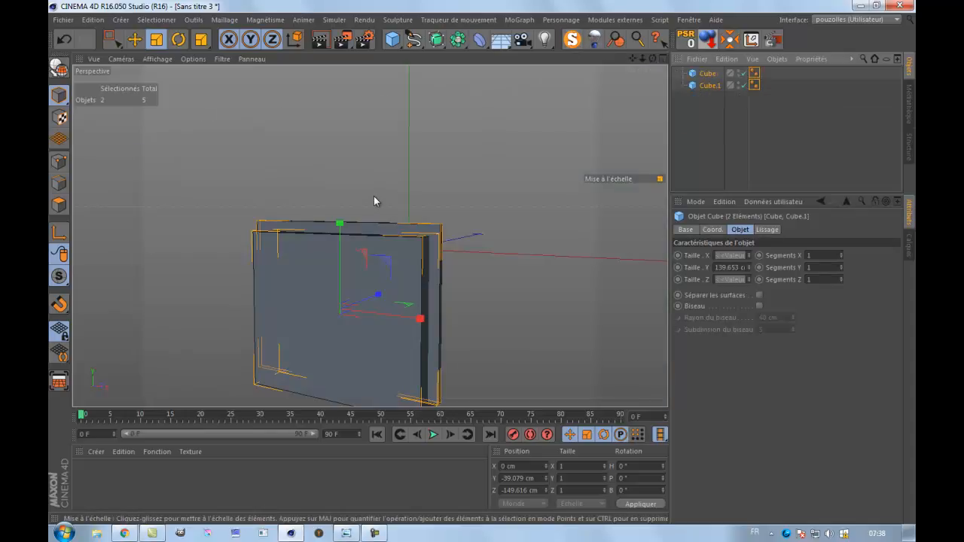
left_click(65, 39)
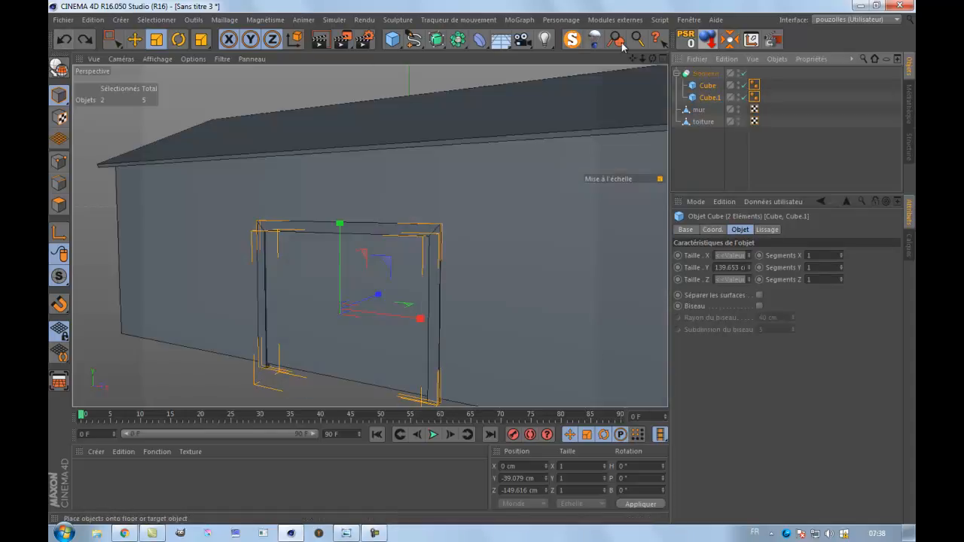
left_click(720, 73)
left_click(575, 39)
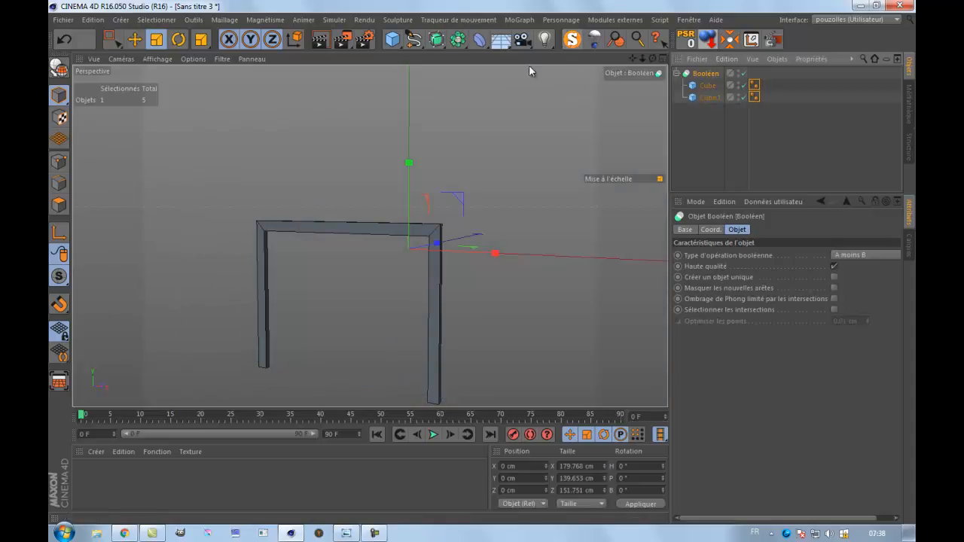
left_click_drag(653, 58, 483, 262)
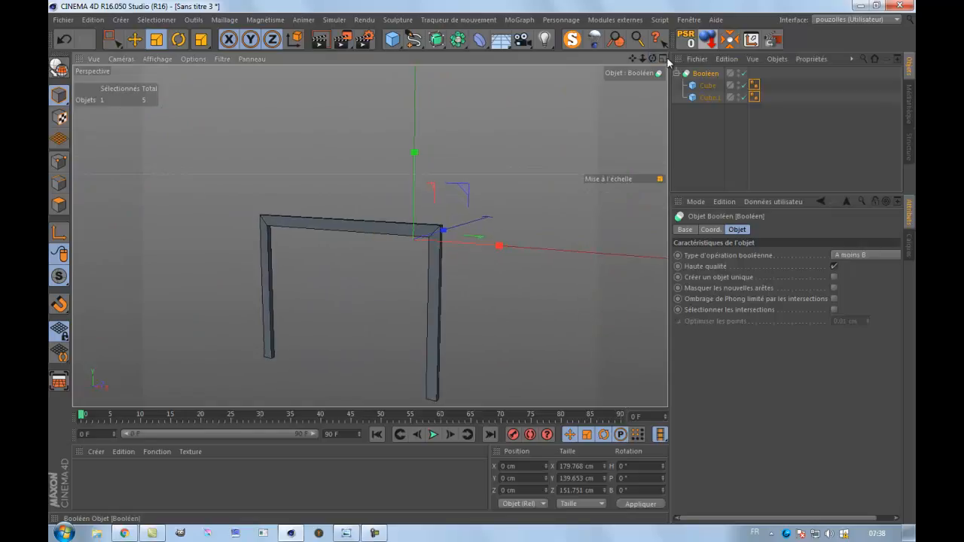
left_click(573, 41)
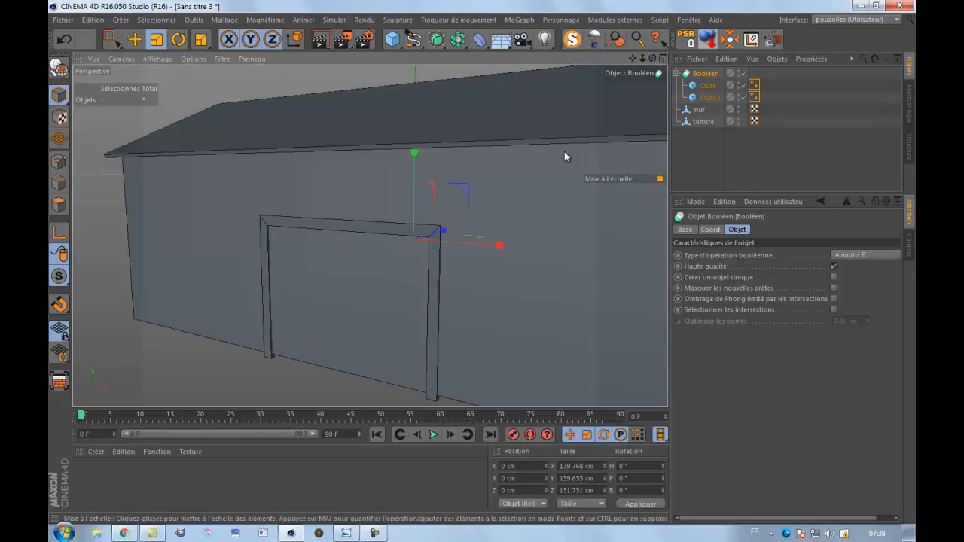
Rename the two cubes inside the Boolean as A for the outer panel and B for the cutting block.
left_click(708, 87)
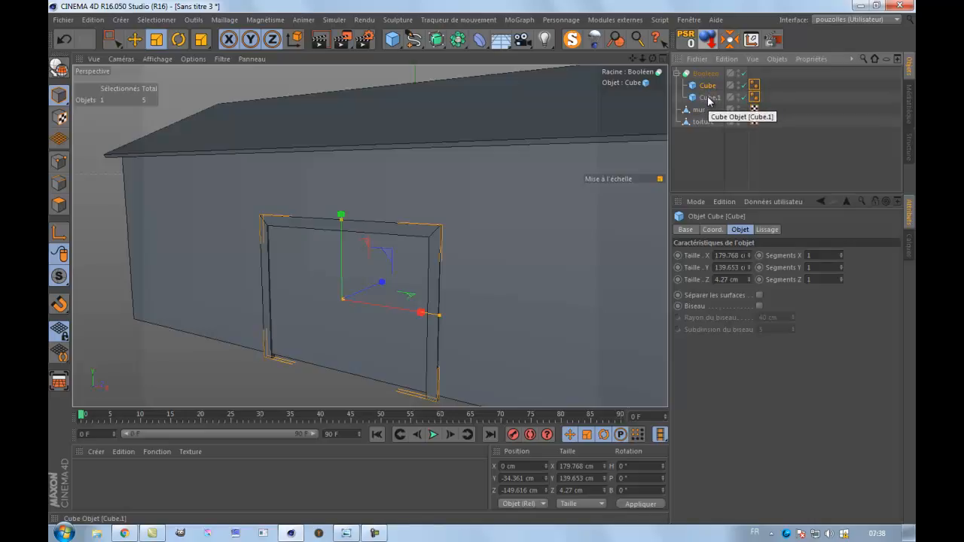
double_click(709, 85)
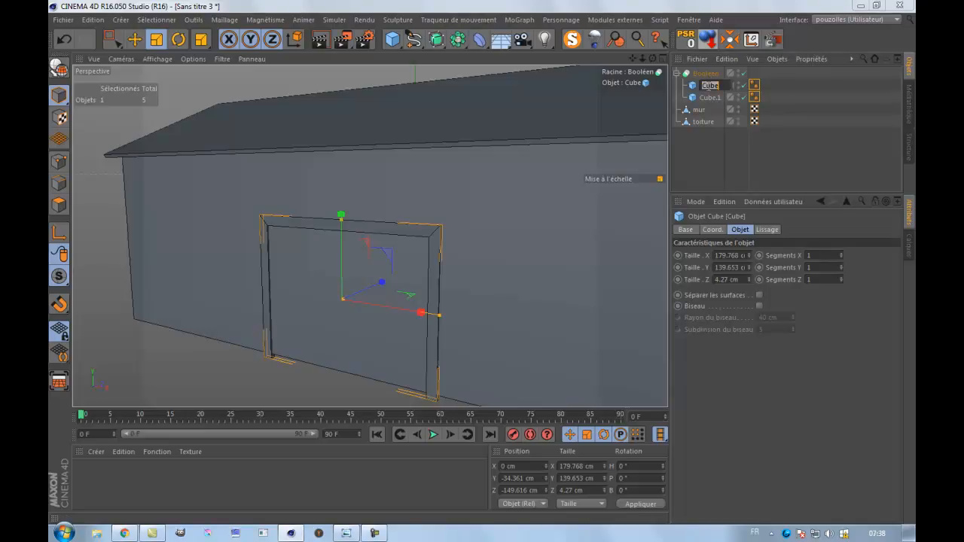
key("Return")
double_click(711, 98)
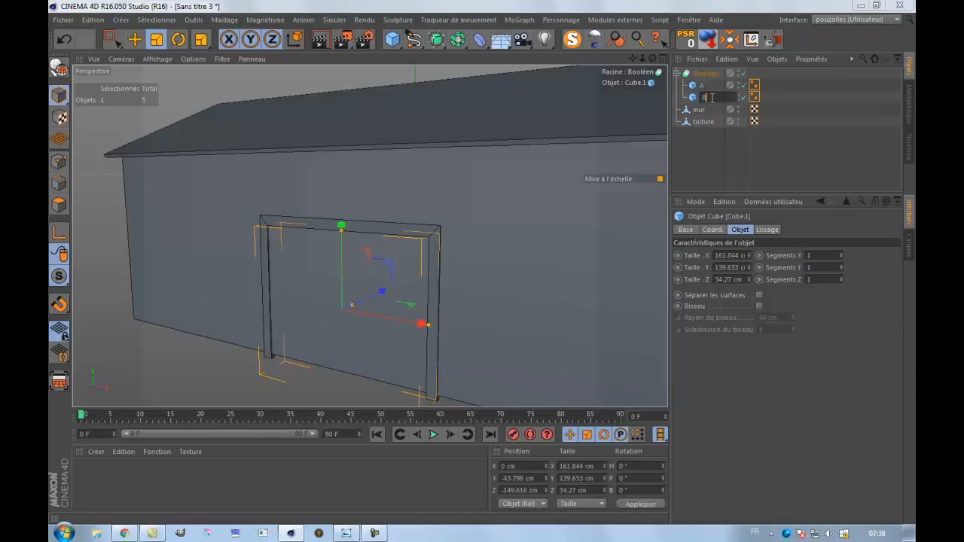
key("Return")
left_click(700, 74)
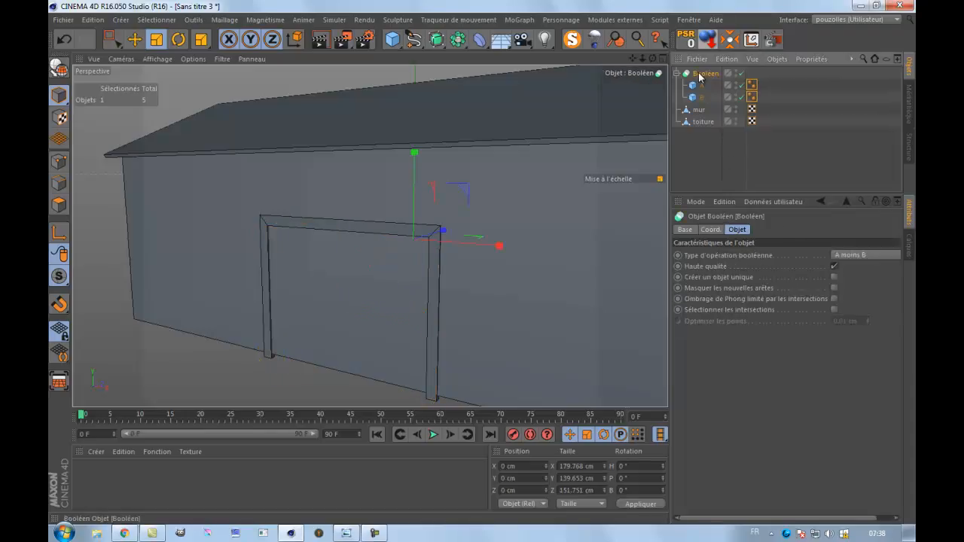
Switch to the browser, locate the "tuto c4d le booléen" video on the YouTube channel page, and return to Cinema 4D.
left_click(124, 534)
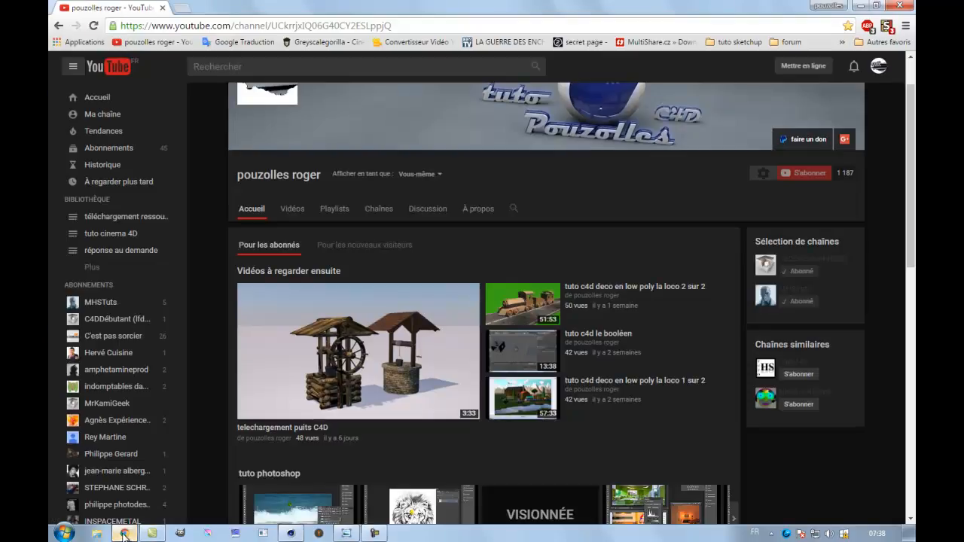
scroll(215, 401, "down", 1)
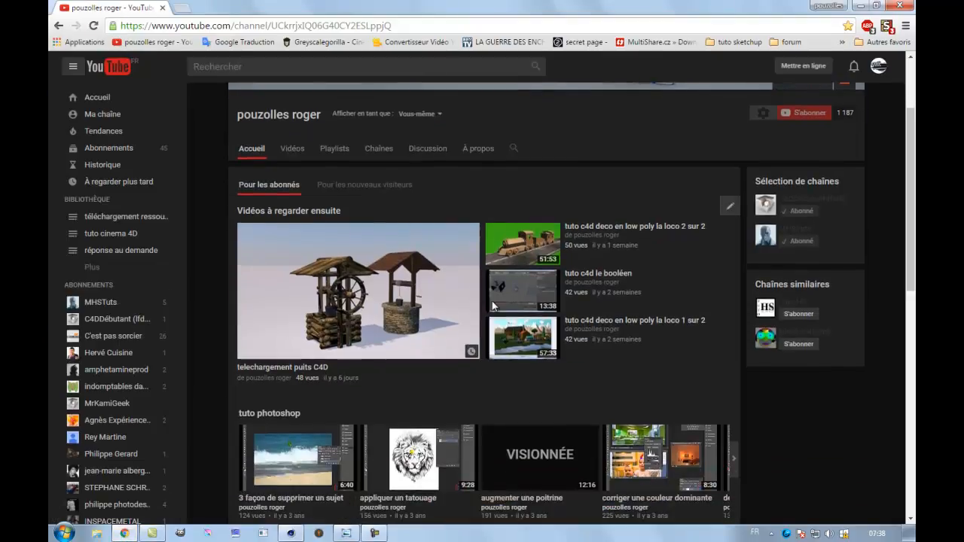
left_click(593, 284)
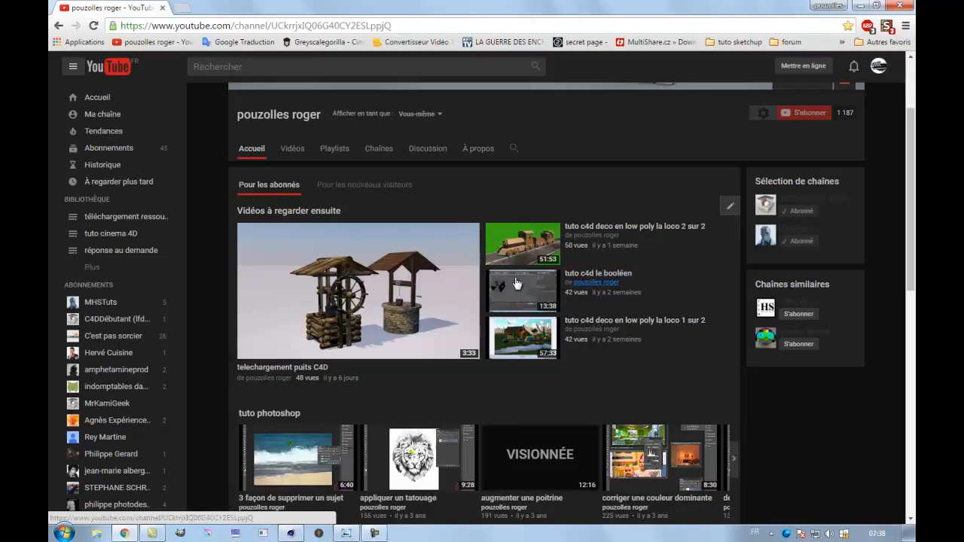
left_click(860, 6)
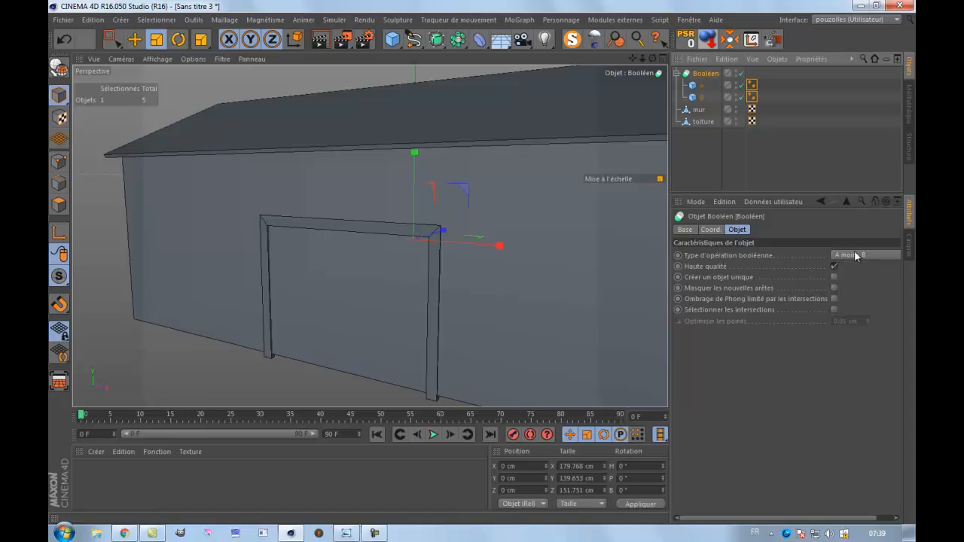
Compare the outlines of cubes A and B in the front view and return to the perspective view.
left_click(697, 98)
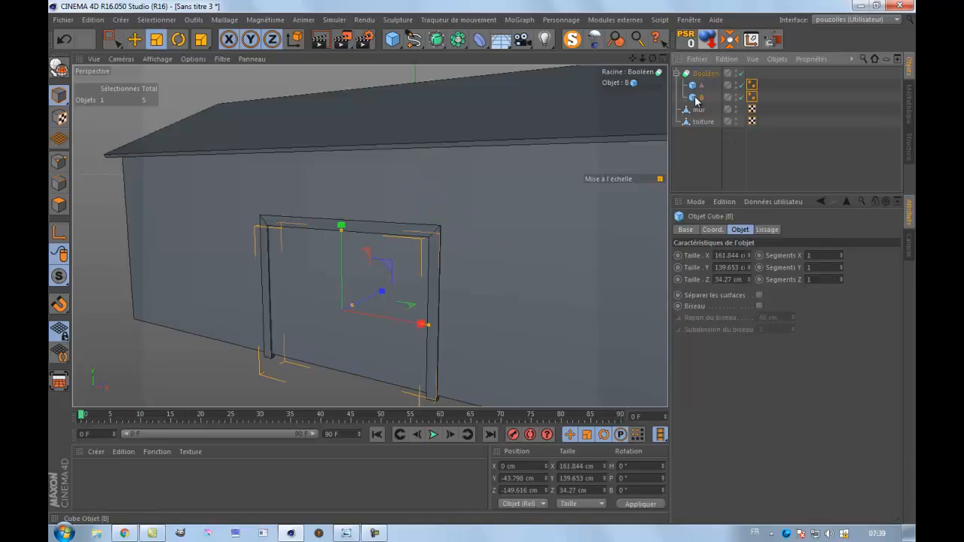
middle_click(312, 277)
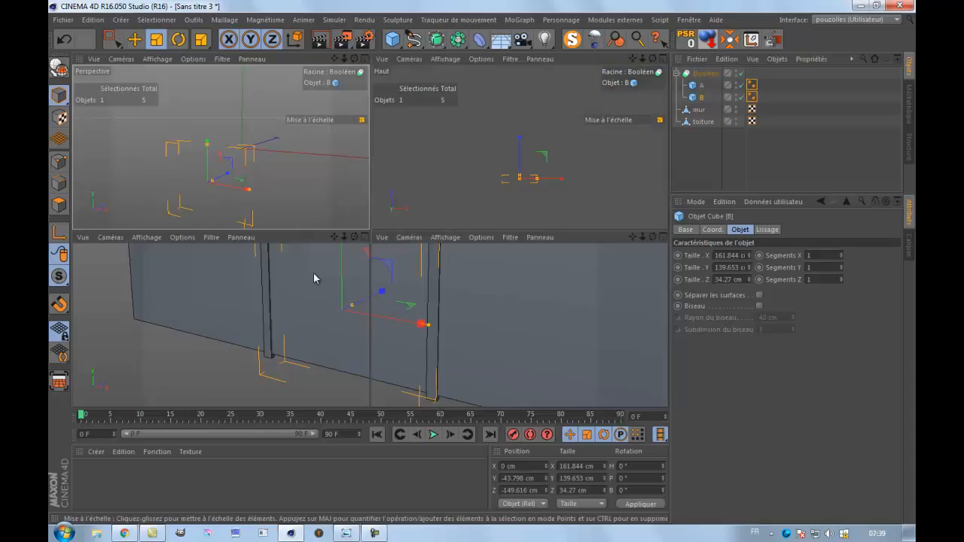
middle_click(434, 359)
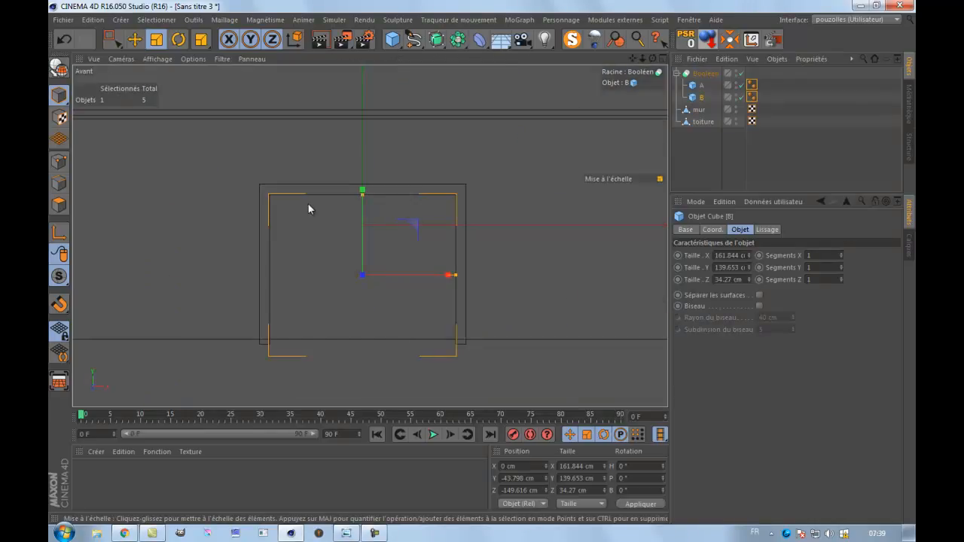
left_click(700, 86)
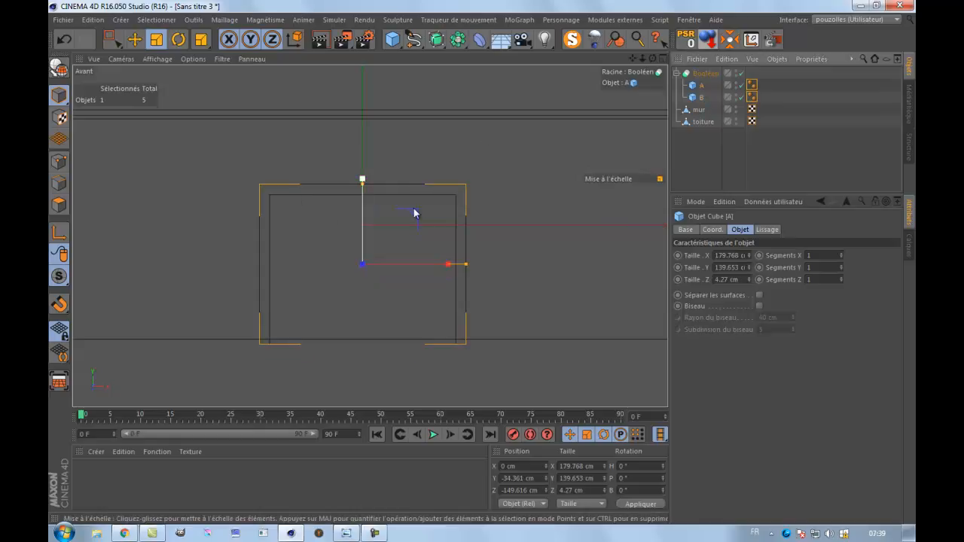
left_click(711, 98)
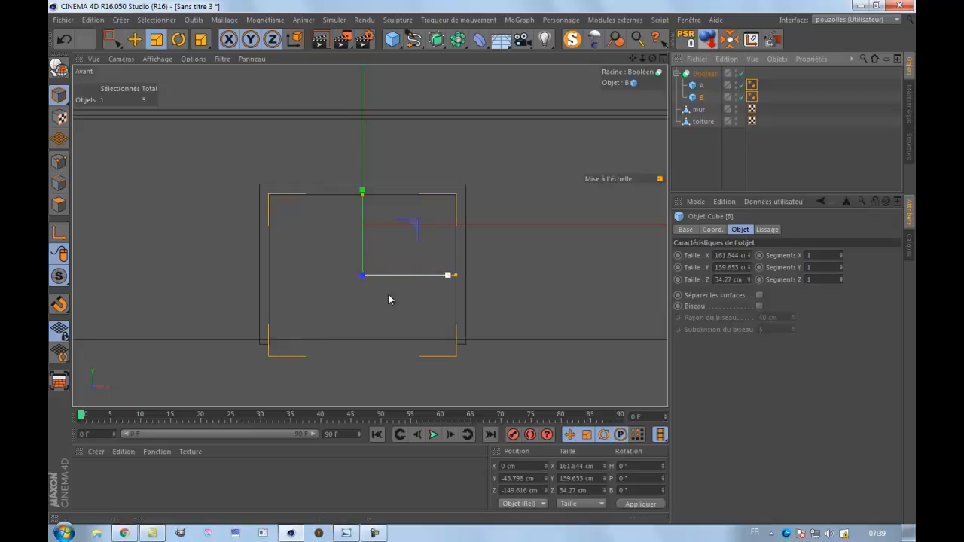
middle_click(202, 151)
middle_click(290, 209)
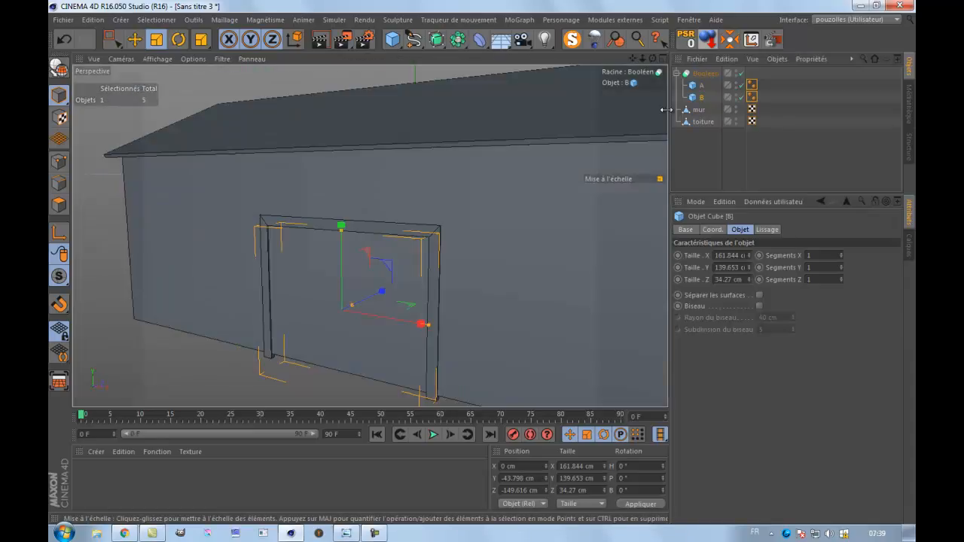
Copy cube B out of the Boolean to the end of the object hierarchy at root level.
left_click(677, 74)
left_click(677, 73)
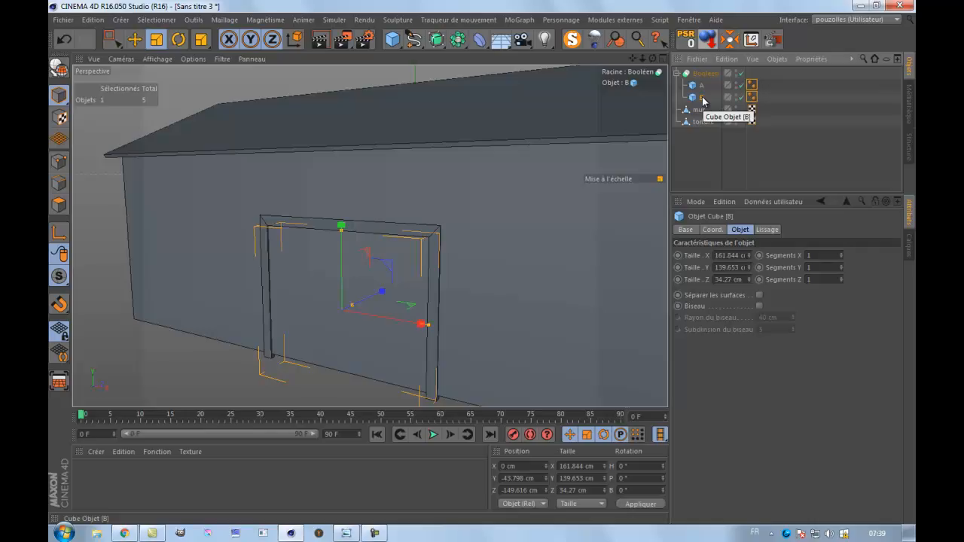
left_click_drag(703, 101, 700, 144, "ctrl")
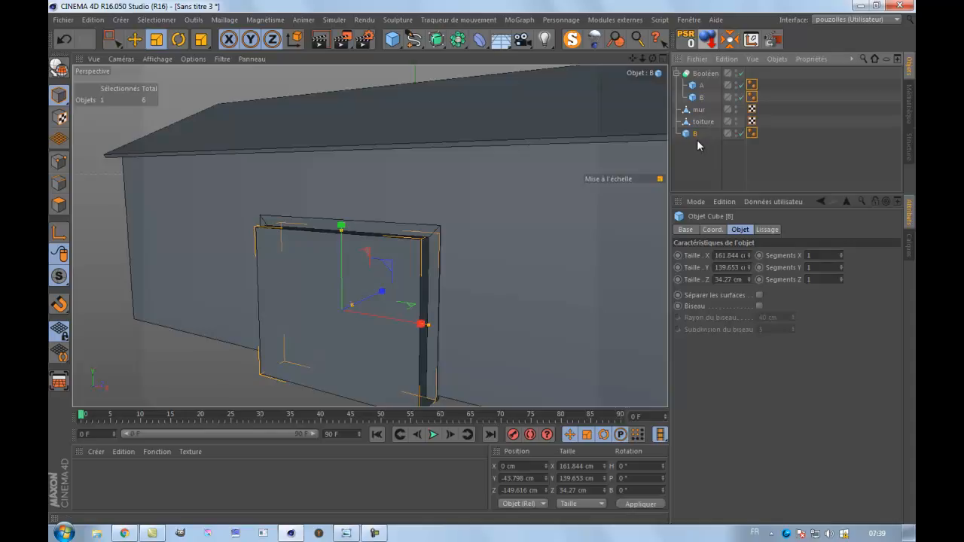
Rename the wall object as mur A.
left_click(698, 110)
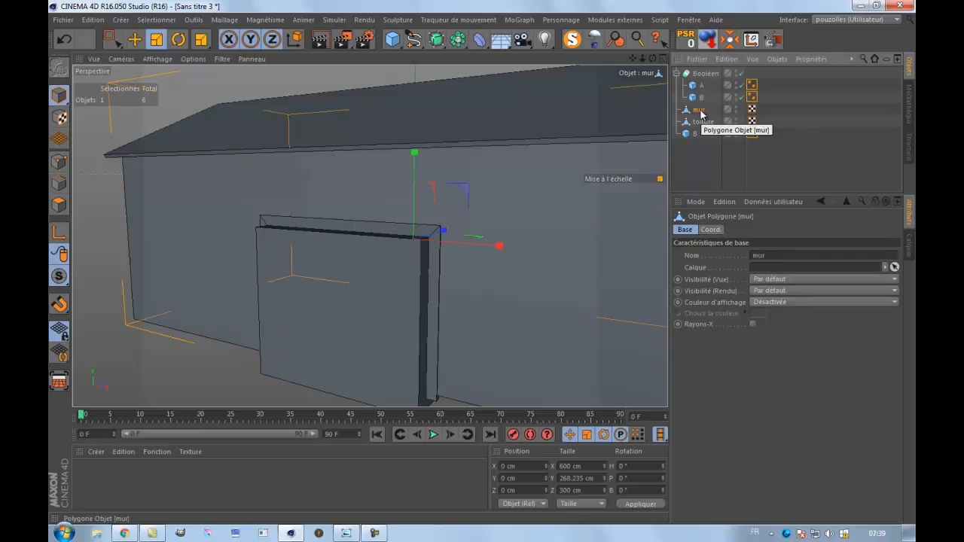
double_click(699, 110)
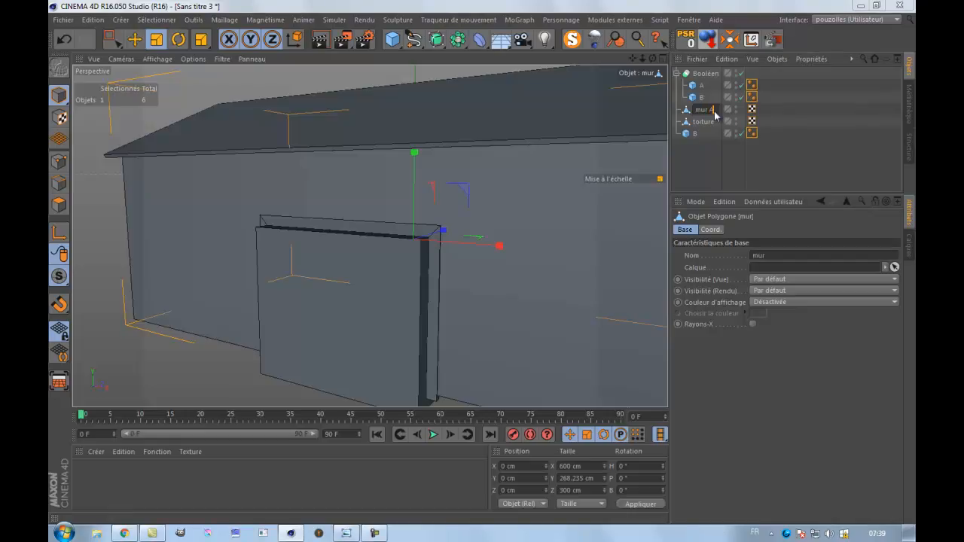
key("Return")
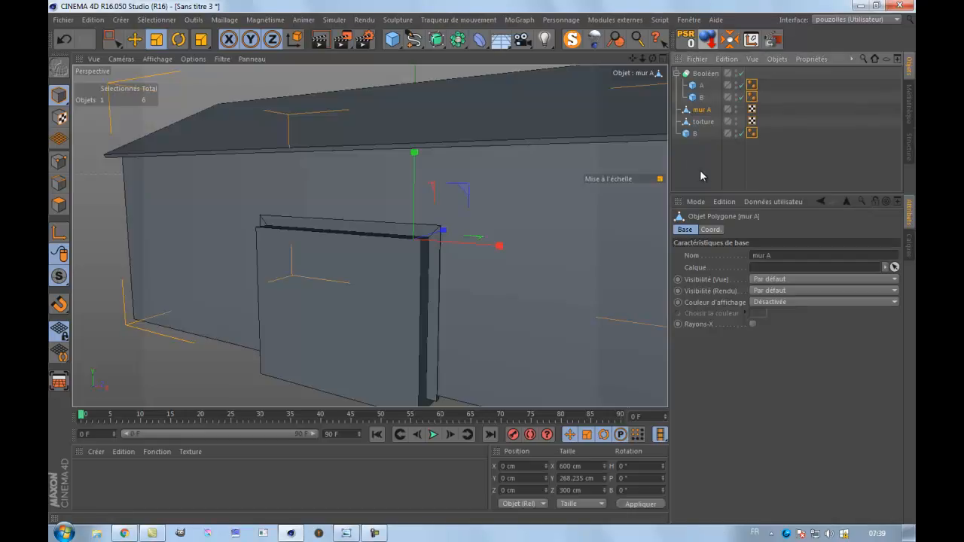
left_click(703, 122)
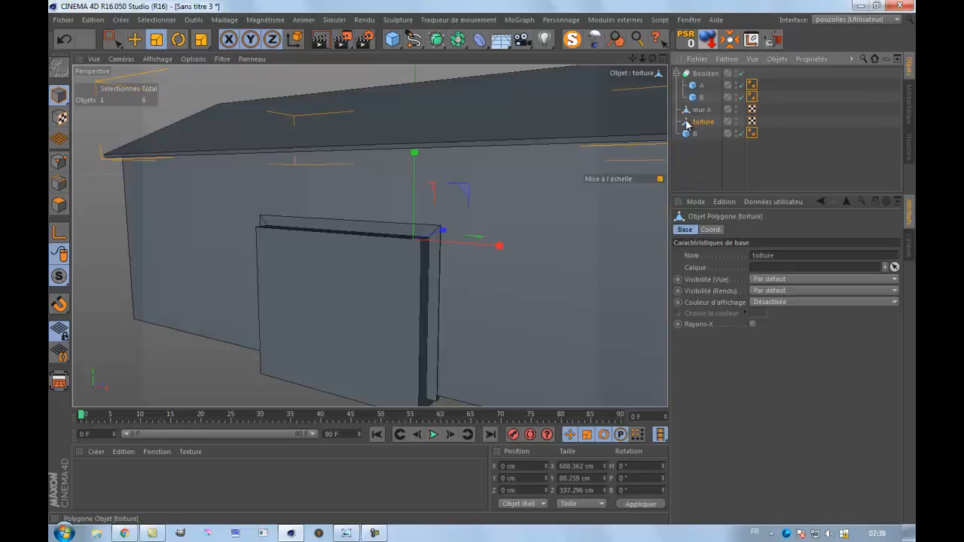
Place toiture last in the object hierarchy, and nest mur A and the root-level cube B under a new Boolean.
left_click_drag(698, 167, 699, 166)
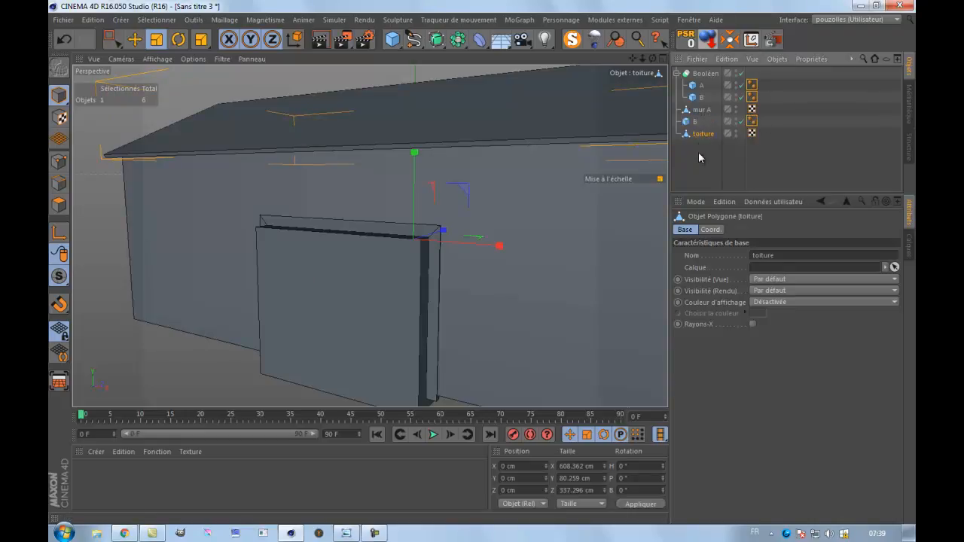
left_click(679, 73)
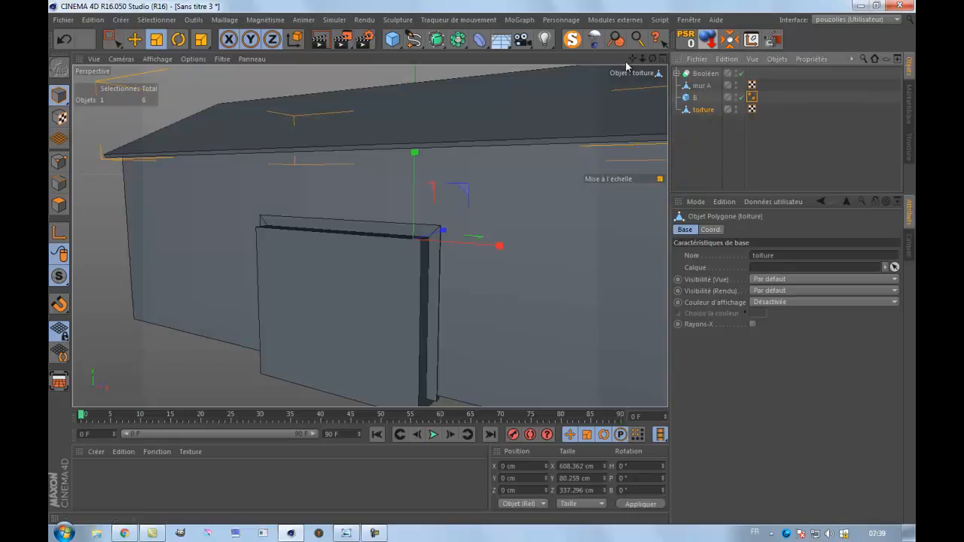
left_click_drag(458, 39, 712, 58)
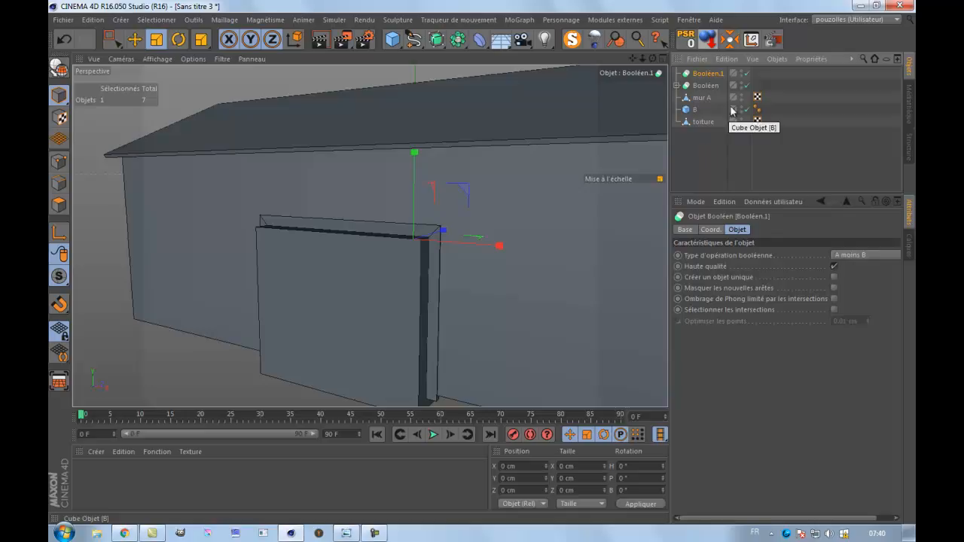
left_click_drag(775, 94, 708, 76)
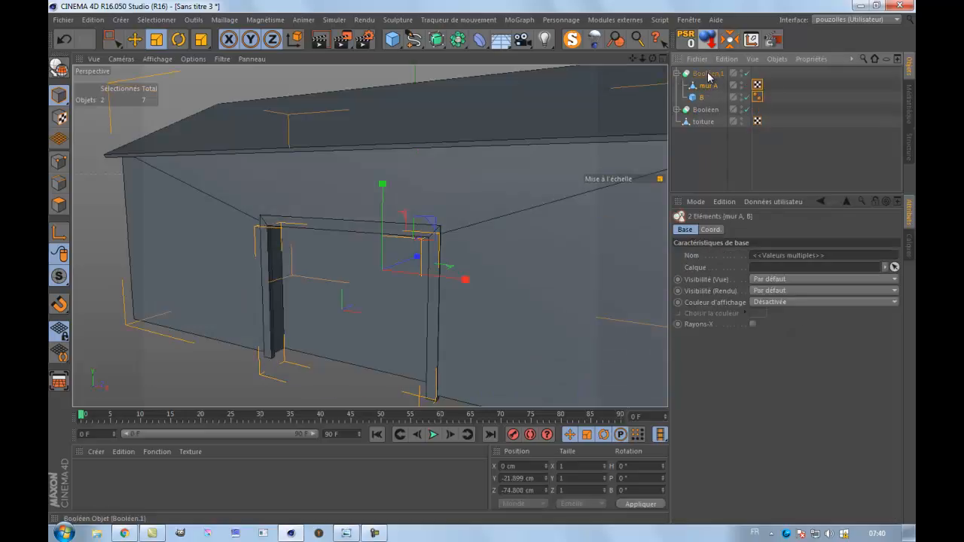
left_click(708, 76)
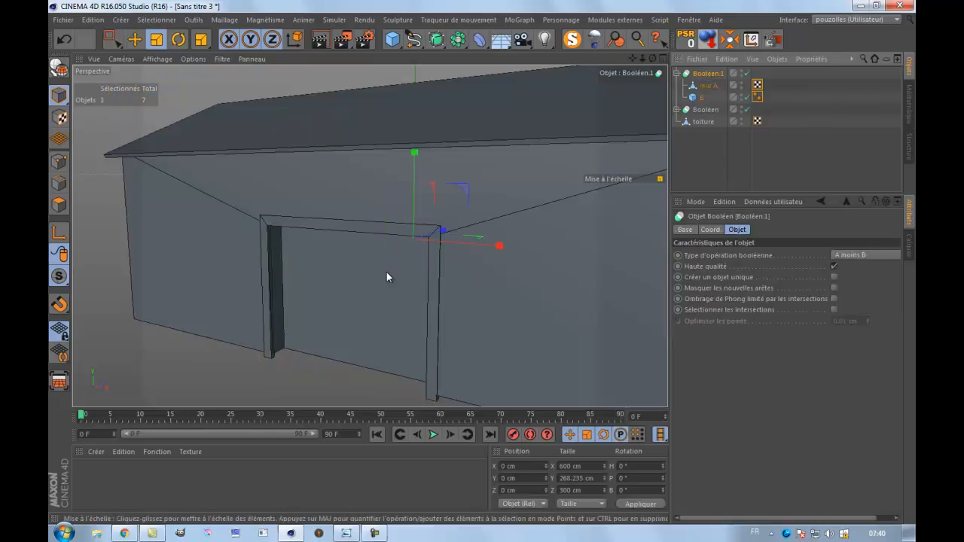
Delete the two bottom polygons of mur A to leave the barn's underside open, and clear the selection.
scroll(386, 272, "up", 3)
scroll(386, 272, "down", 2)
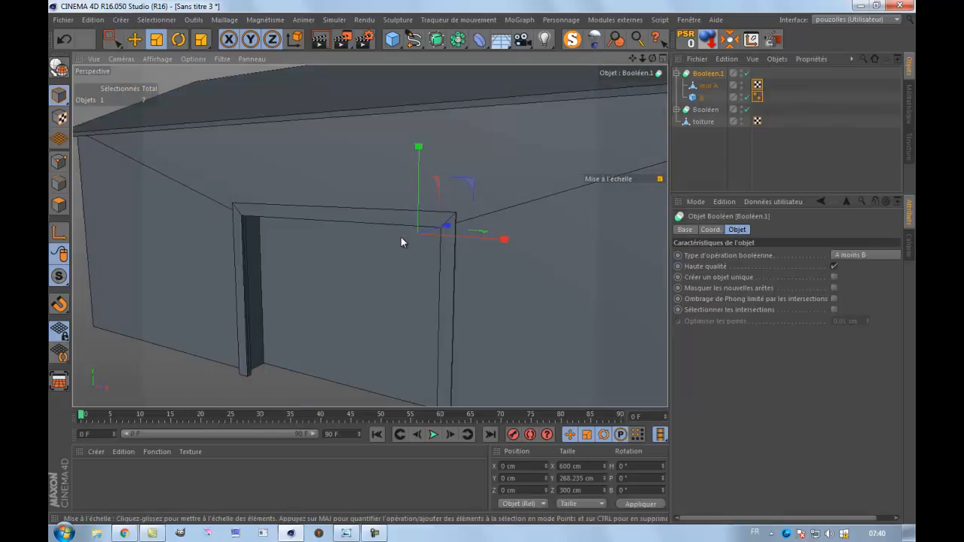
left_click_drag(653, 60, 437, 157)
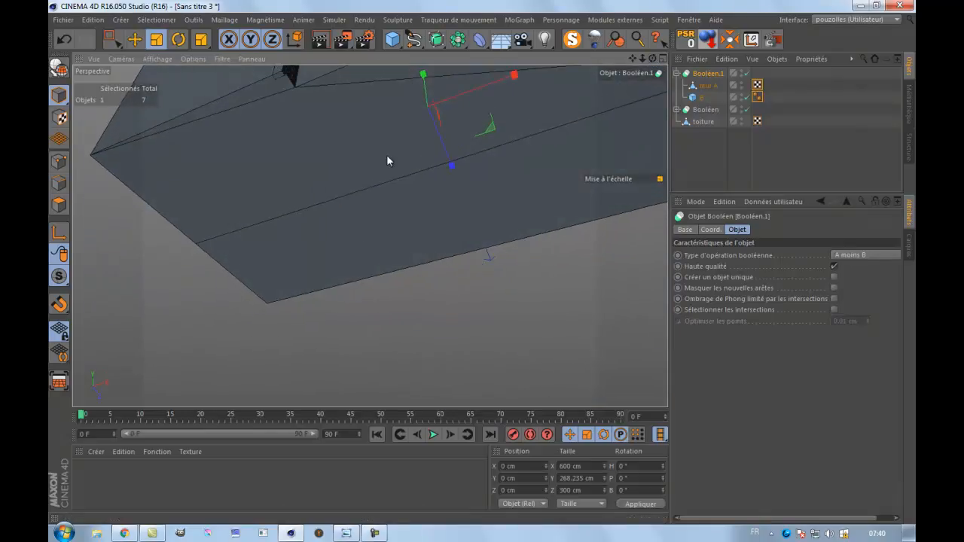
left_click_drag(369, 227, 369, 235, "alt")
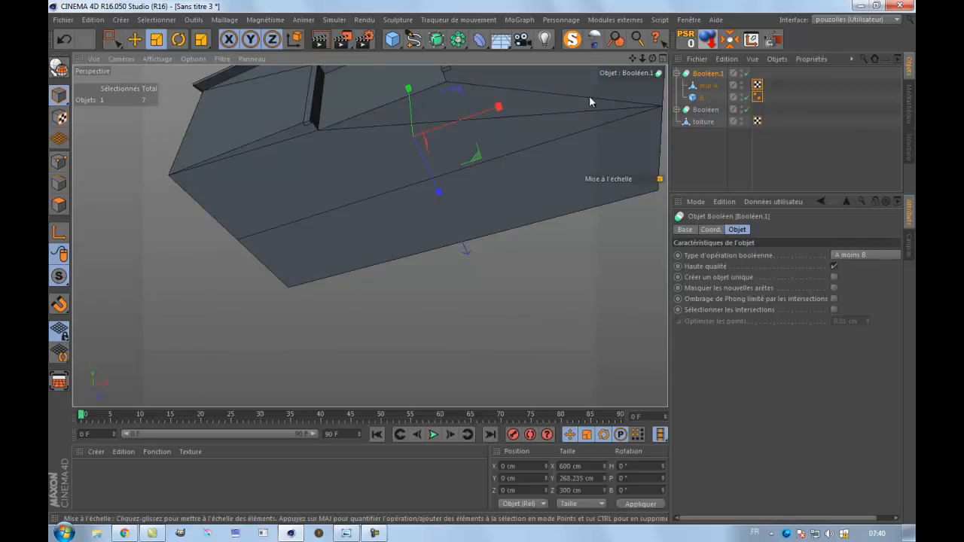
left_click(709, 87)
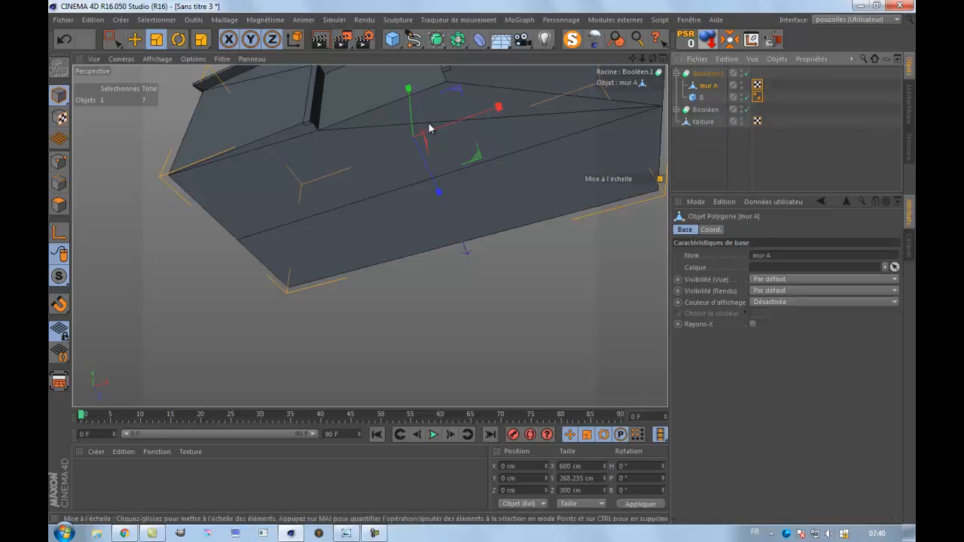
left_click(59, 204)
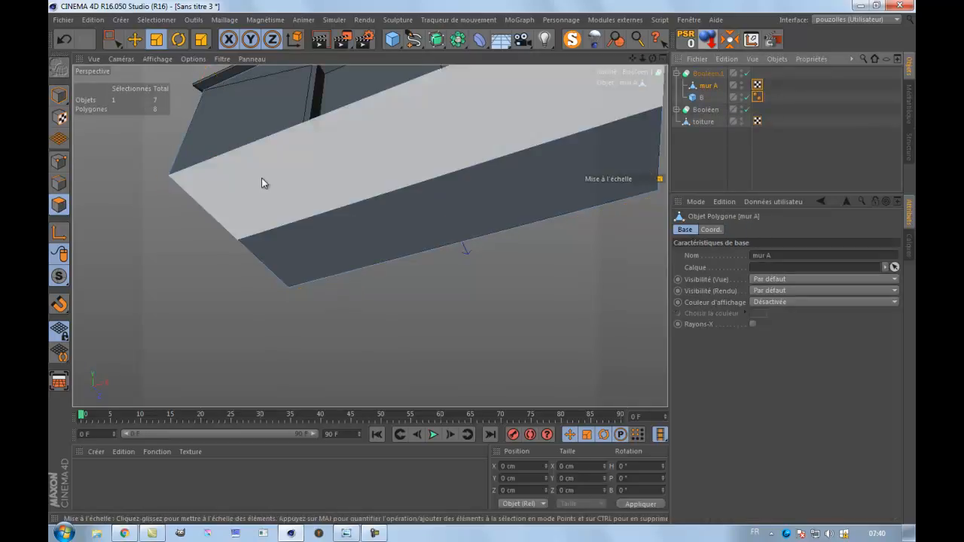
left_click(294, 175)
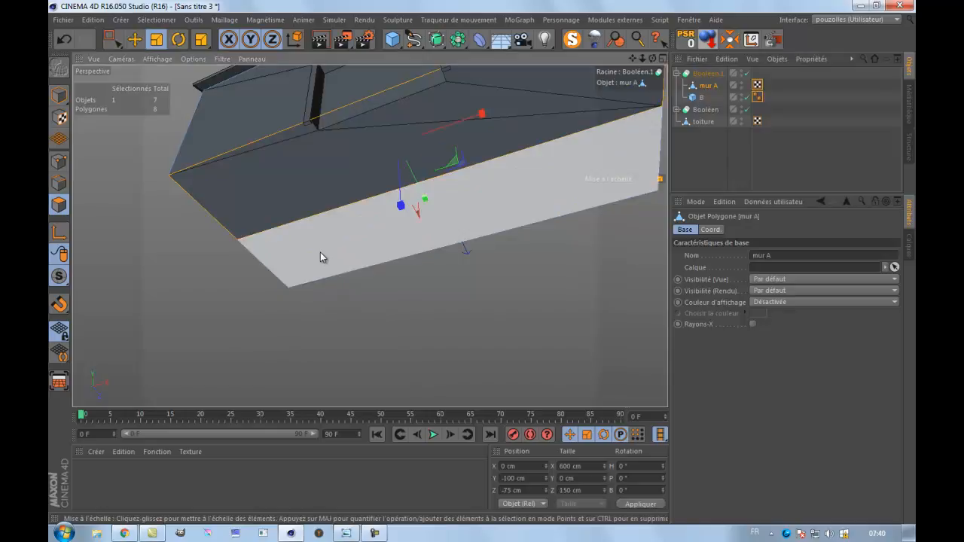
left_click(320, 253, "shift")
key("Delete")
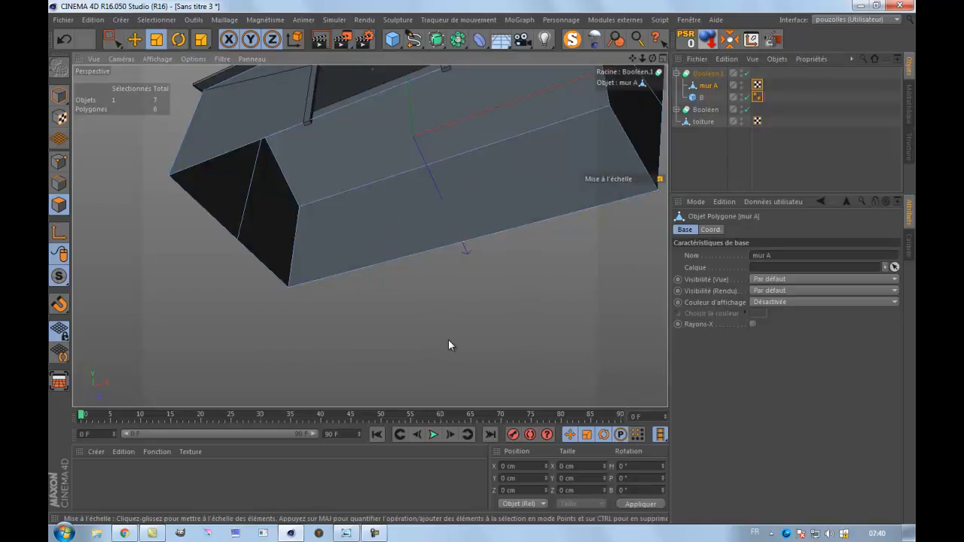
left_click_drag(633, 59, 482, 265)
left_click_drag(652, 61, 483, 263)
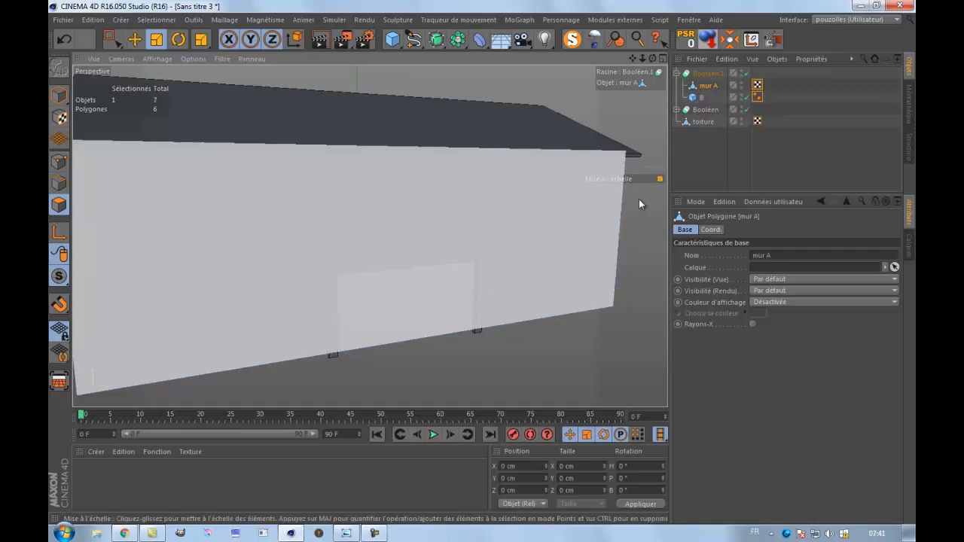
left_click(705, 153)
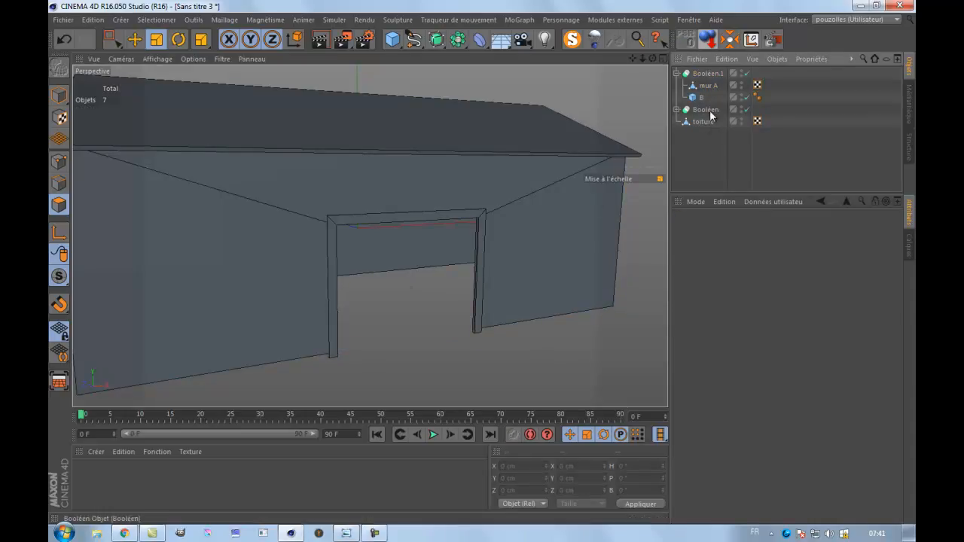
Inspect the door-frame Boolean and its cube A in the object hierarchy.
left_click(677, 111)
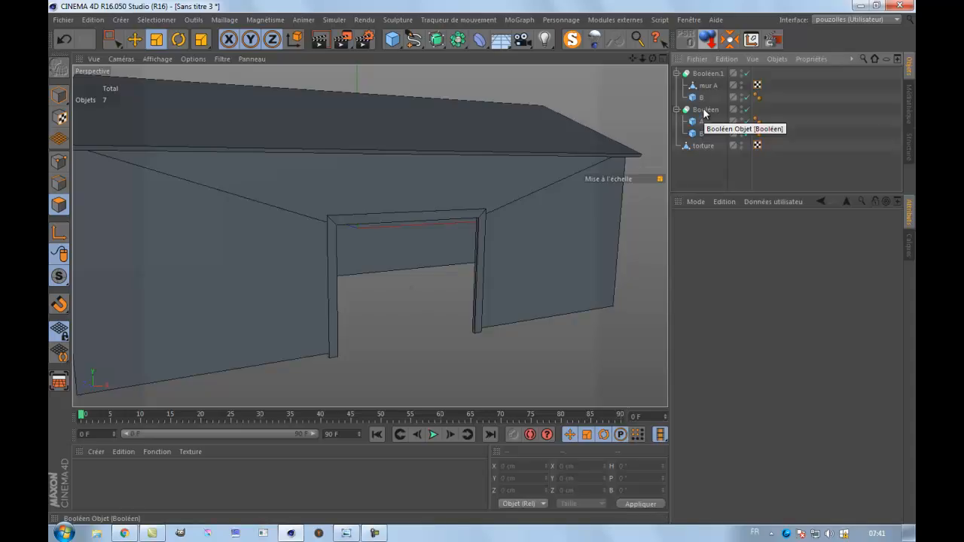
left_click(705, 110)
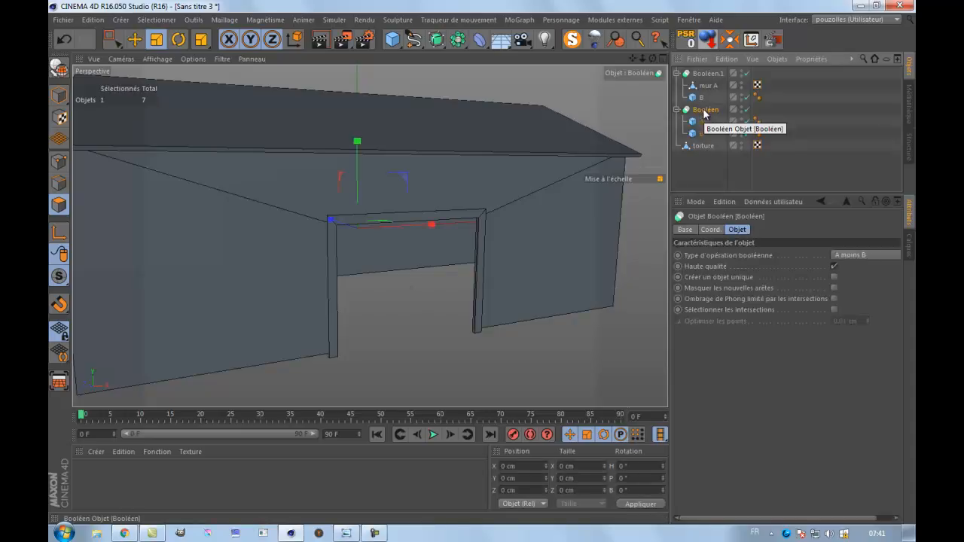
left_click(701, 121)
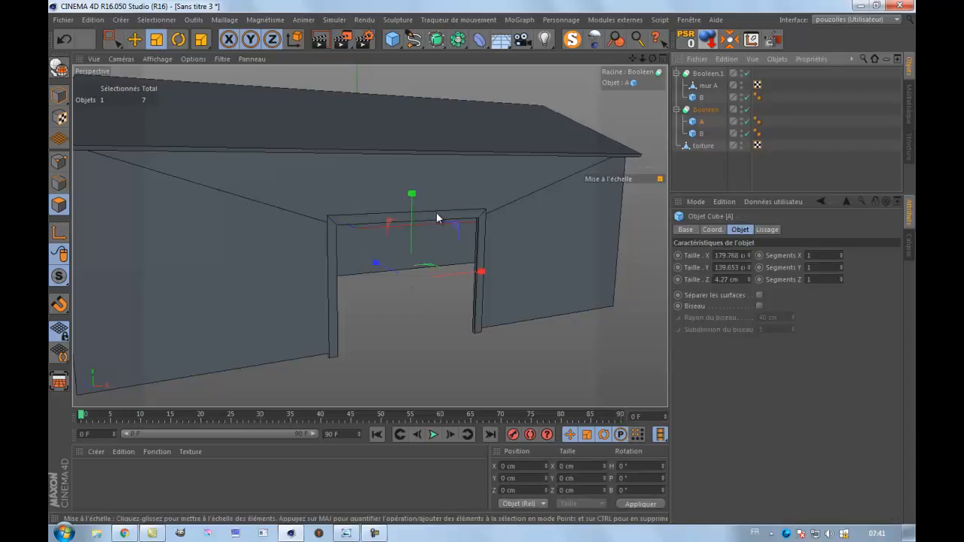
left_click(705, 111)
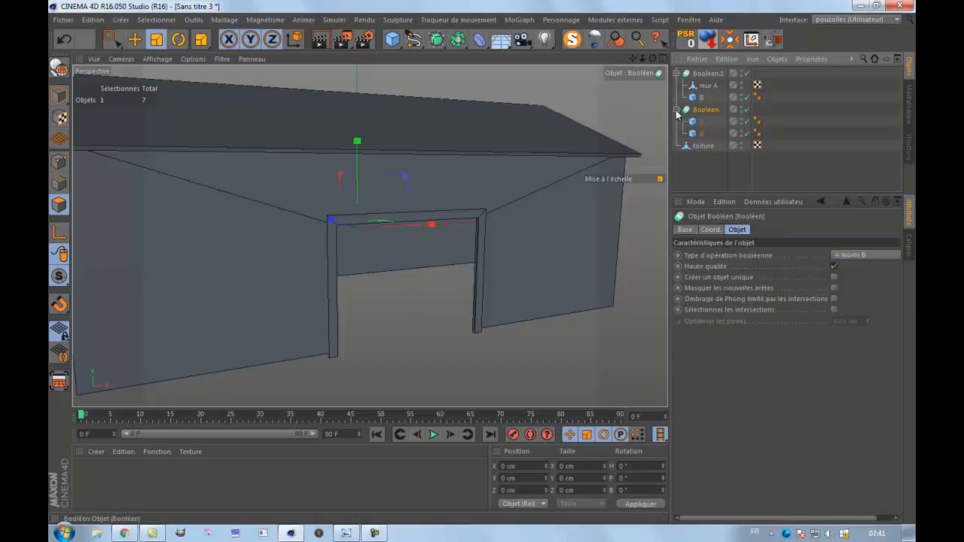
left_click(678, 111)
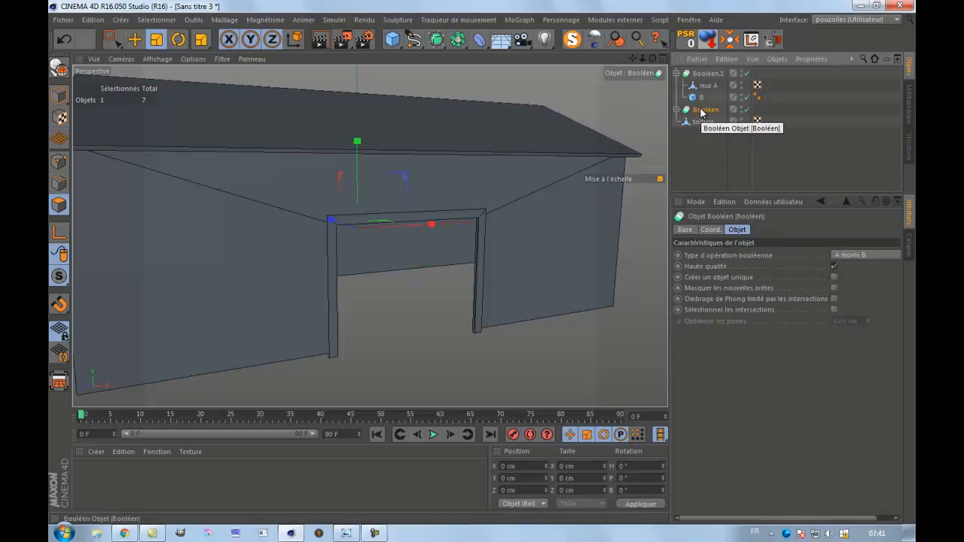
Try duplicating the door-frame Boolean at the end of the hierarchy, check it in the front view, and undo the copy.
left_click_drag(708, 147, 707, 143, "ctrl")
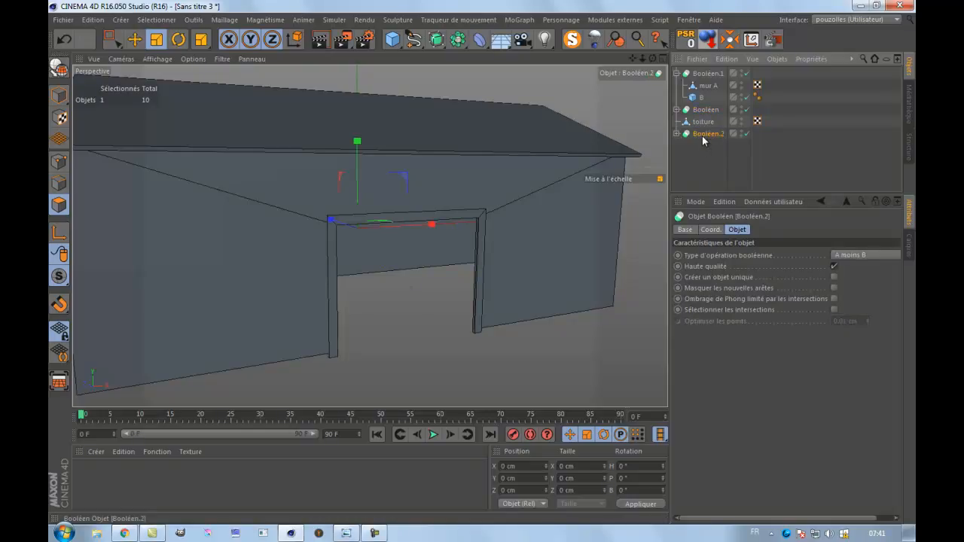
middle_click(320, 278)
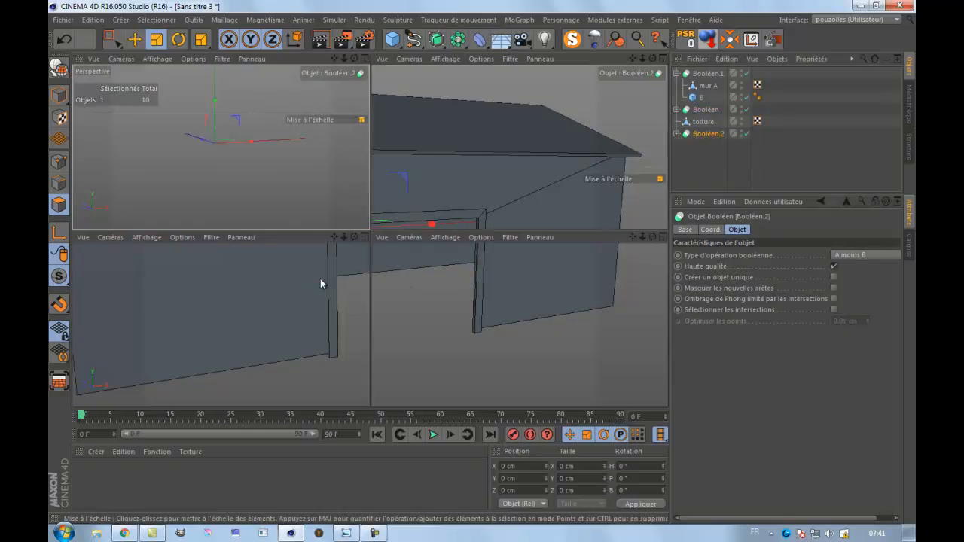
middle_click(446, 319)
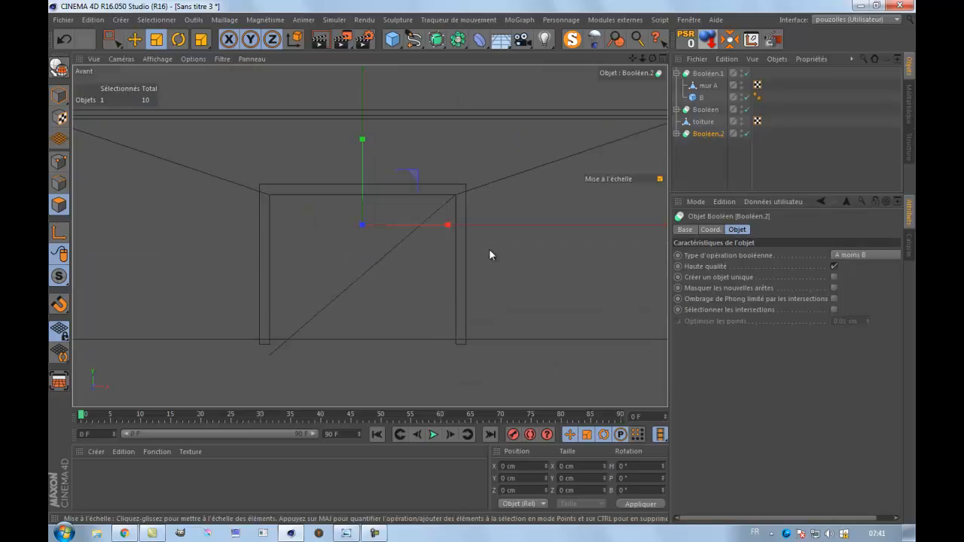
scroll(498, 239, "up", 3)
scroll(498, 240, "down", 3)
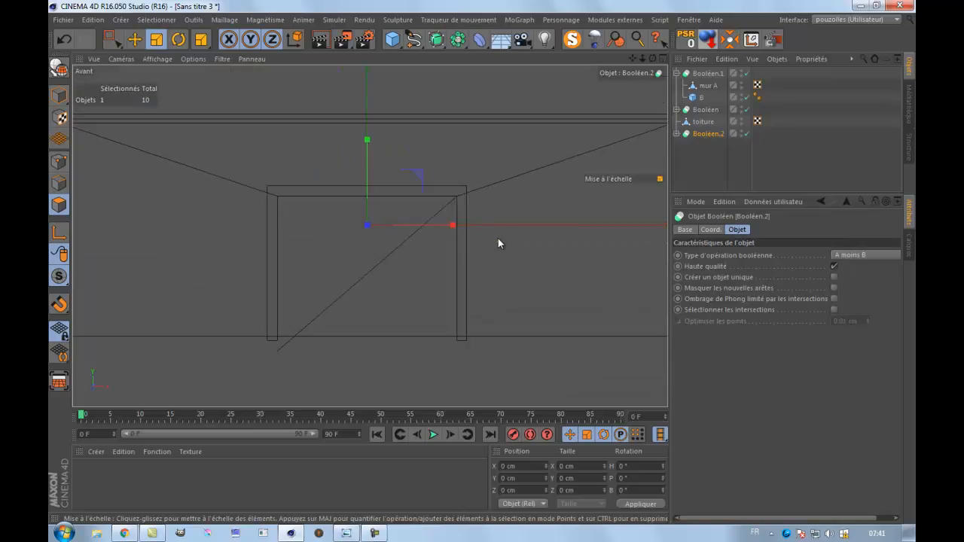
left_click(64, 39)
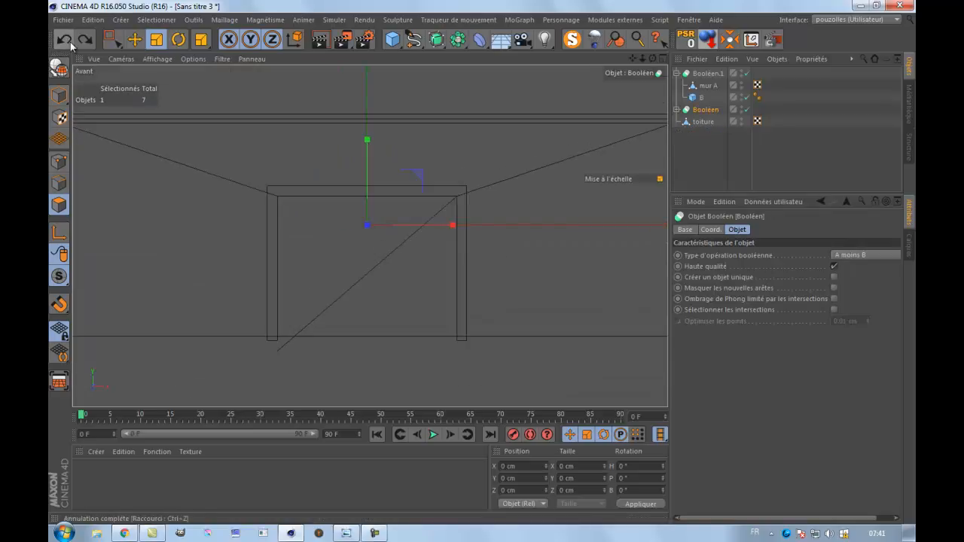
Add a cube in front of the barn at Z about -338 cm and thin its depth to about 10 cm.
middle_click(135, 177)
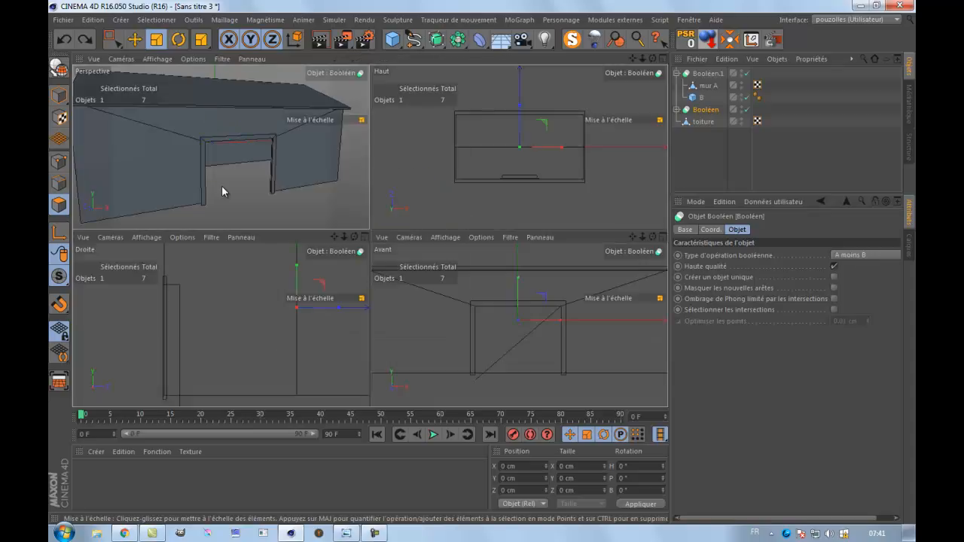
middle_click(222, 185)
scroll(372, 223, "down", 3)
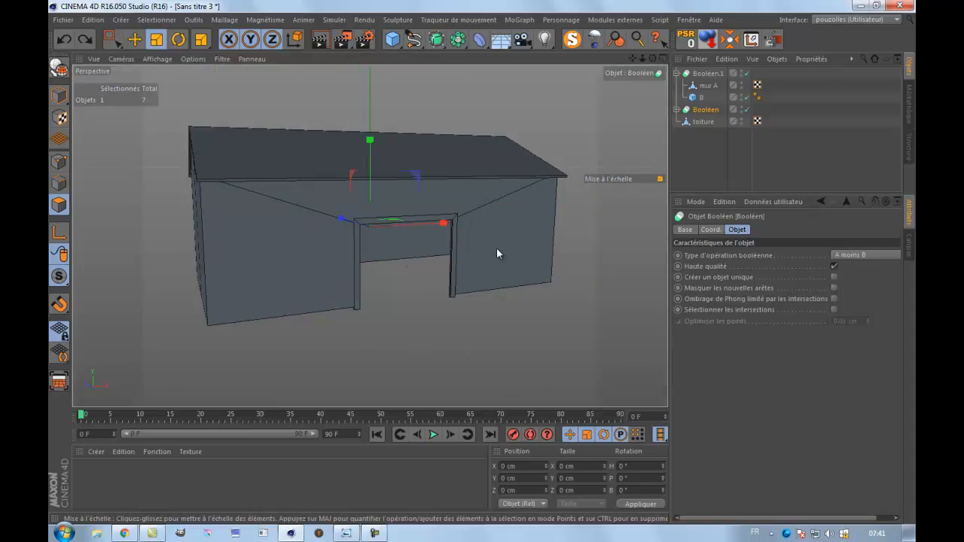
left_click(392, 39)
left_click(134, 39)
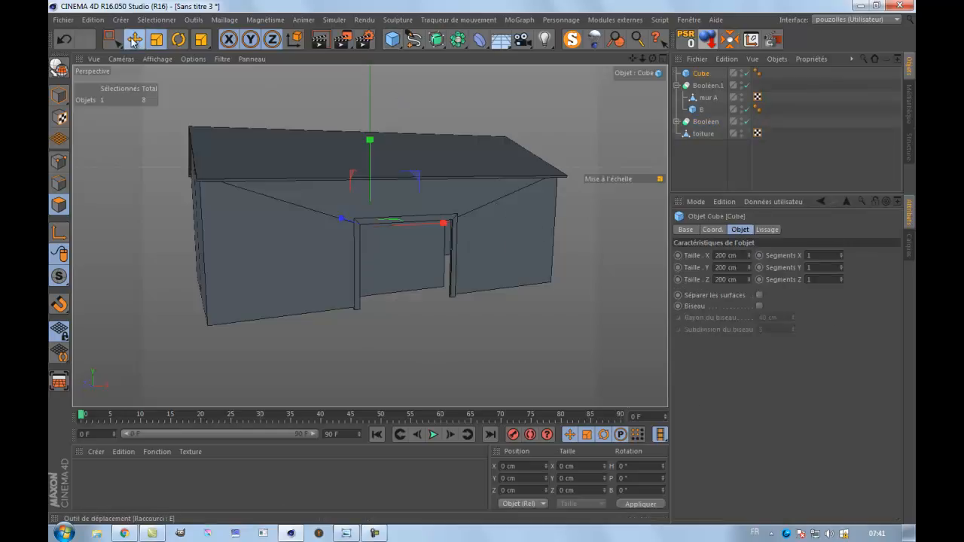
left_click_drag(343, 223, 431, 281)
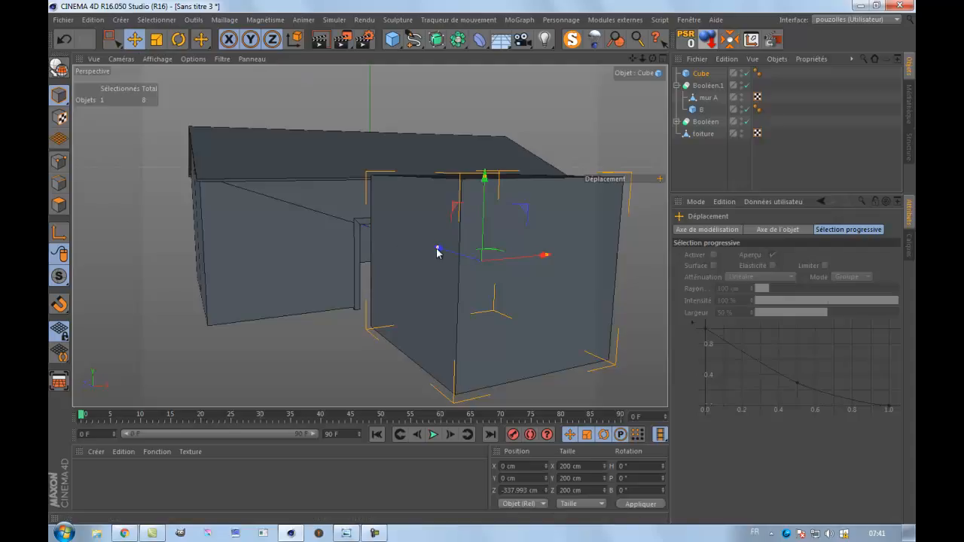
left_click_drag(445, 256, 470, 292)
Move the cube onto the front wall beside the door, at X about 192 cm and Z about -150 cm, and thin its depth to about 6 cm.
middle_click(464, 291)
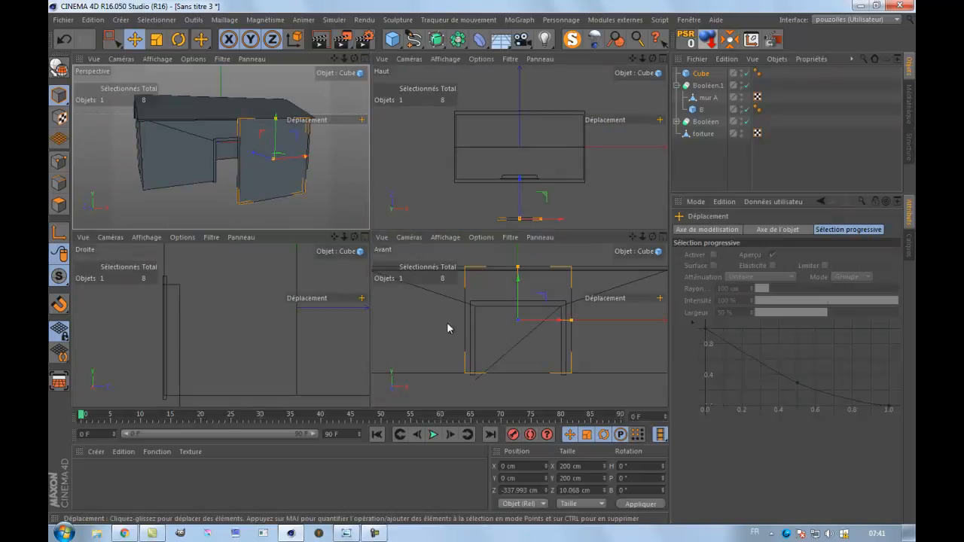
middle_click(433, 205)
left_click_drag(420, 341, 508, 256)
scroll(443, 307, "up", 5)
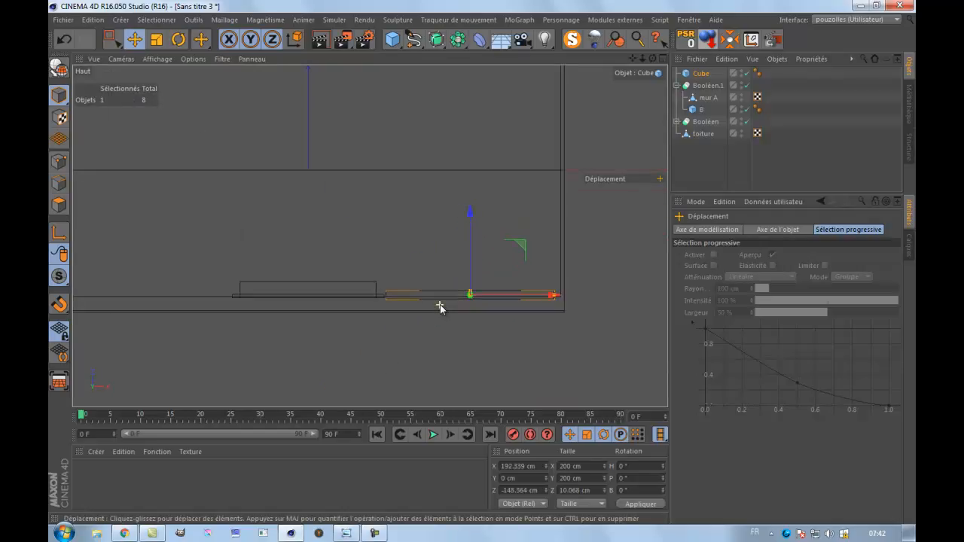
left_click_drag(506, 272, 505, 202)
scroll(416, 255, "down", 2)
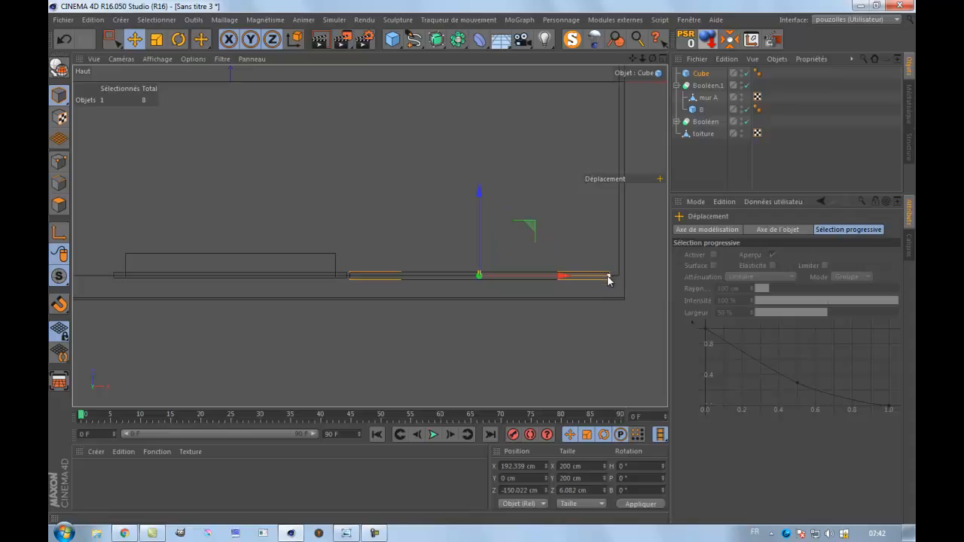
Resize the cube beside the door to about 109 cm wide and 75 cm high.
left_click_drag(609, 280, 550, 281)
middle_click(354, 299)
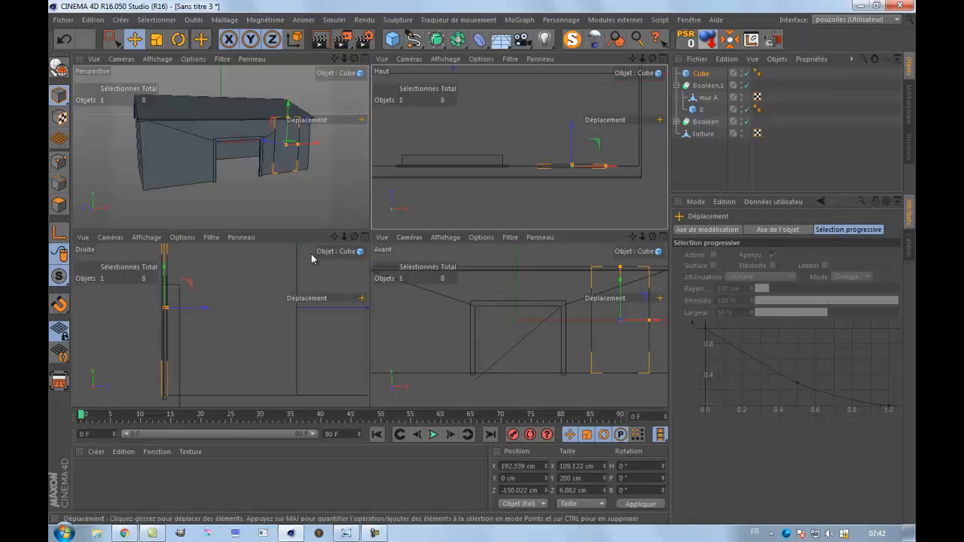
middle_click(478, 336)
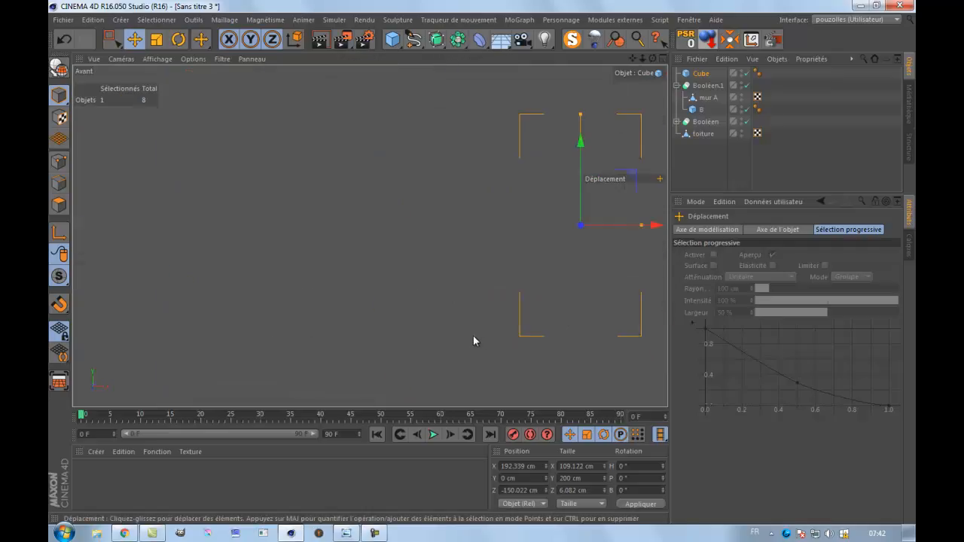
left_click_drag(581, 118, 581, 188)
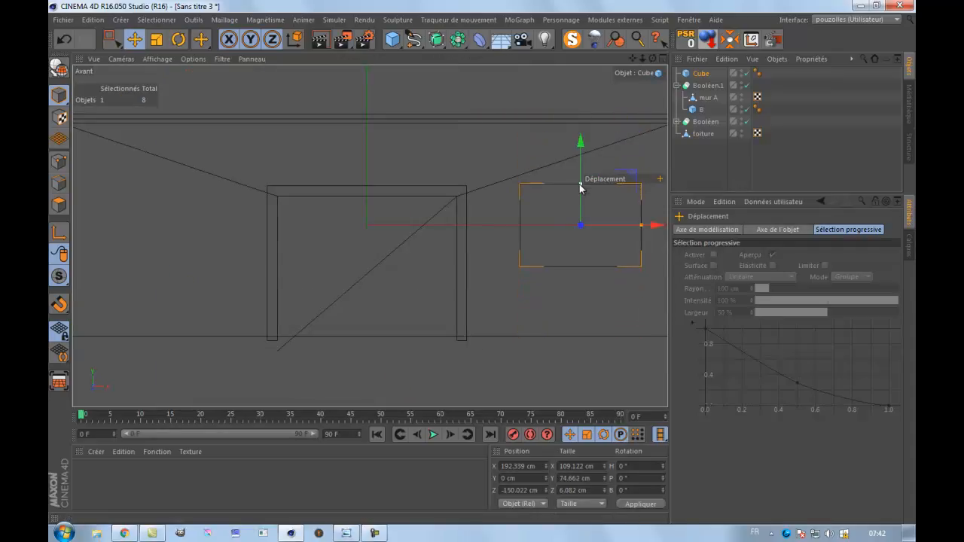
middle_click(205, 254)
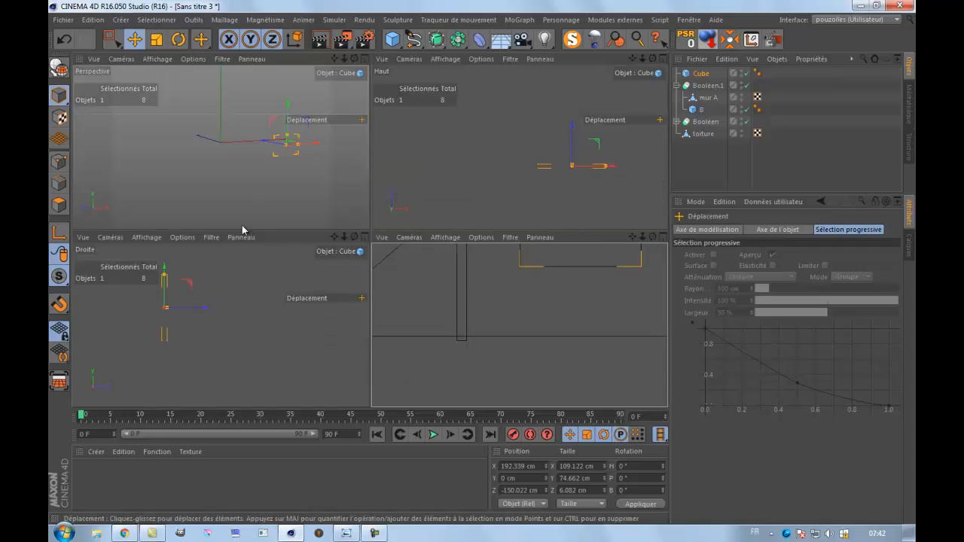
Duplicate the cube placed beside the door on the front wall.
middle_click(298, 204)
scroll(424, 193, "up", 6)
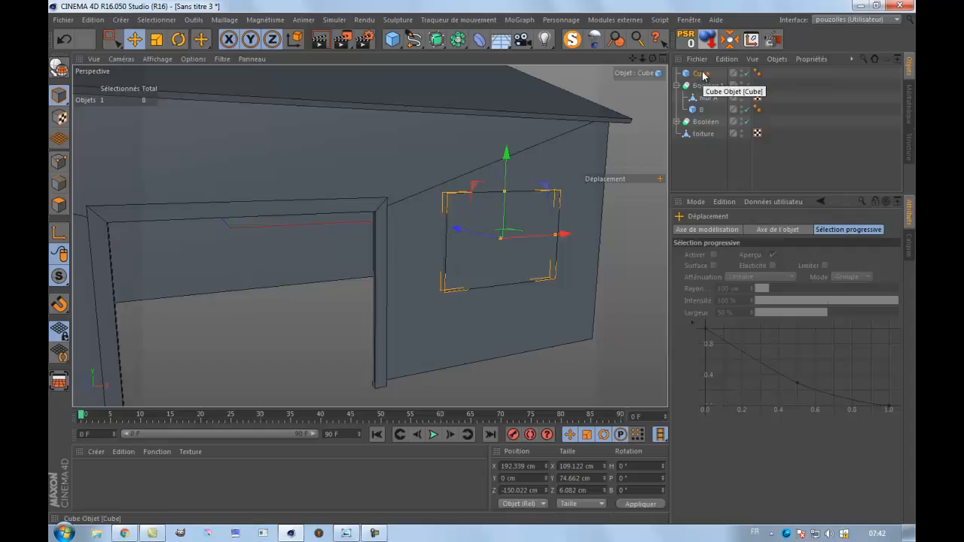
key("ctrl+c")
key("ctrl+v")
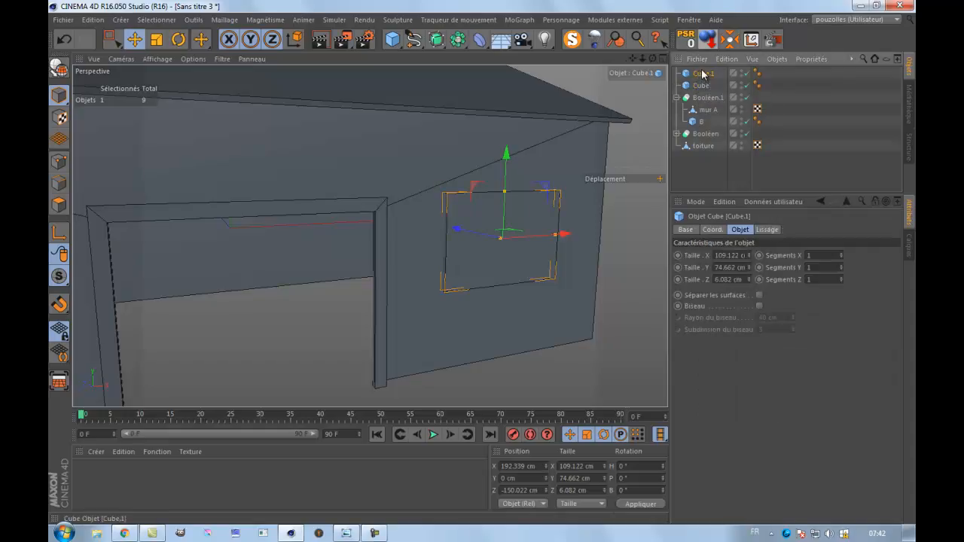
Shrink the duplicate cube to about 47 cm wide and 32 cm high, and place it at X about 166 cm and Y about 18 cm.
middle_click(193, 196)
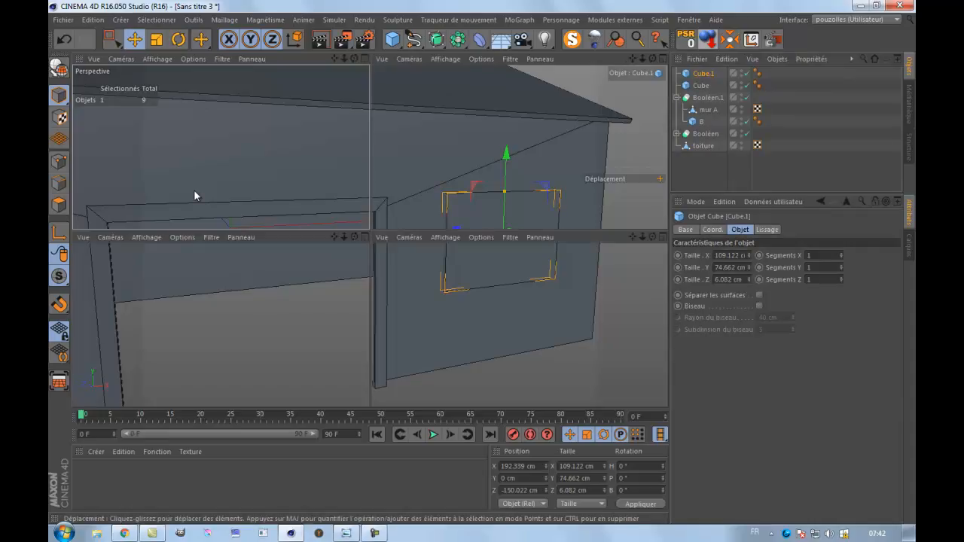
middle_click(552, 348)
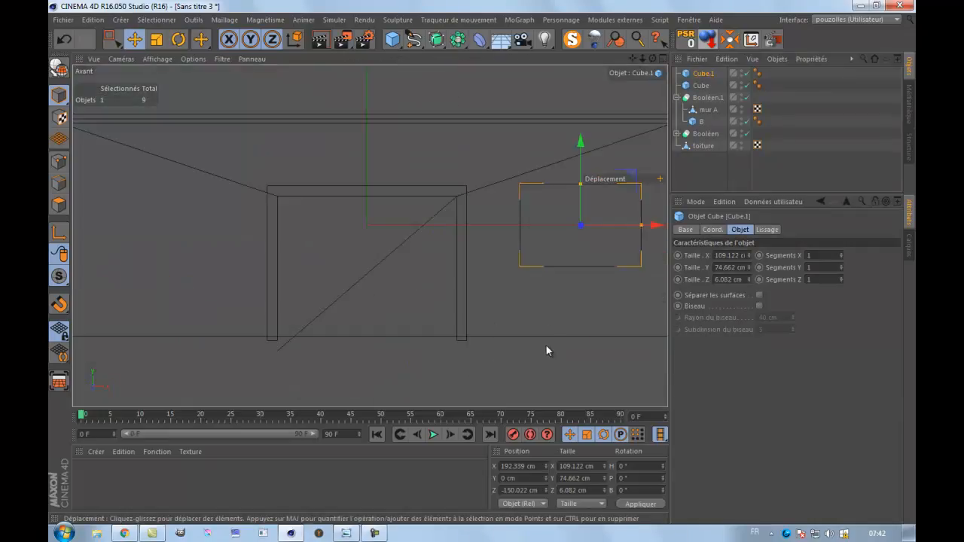
left_click_drag(632, 58, 443, 265)
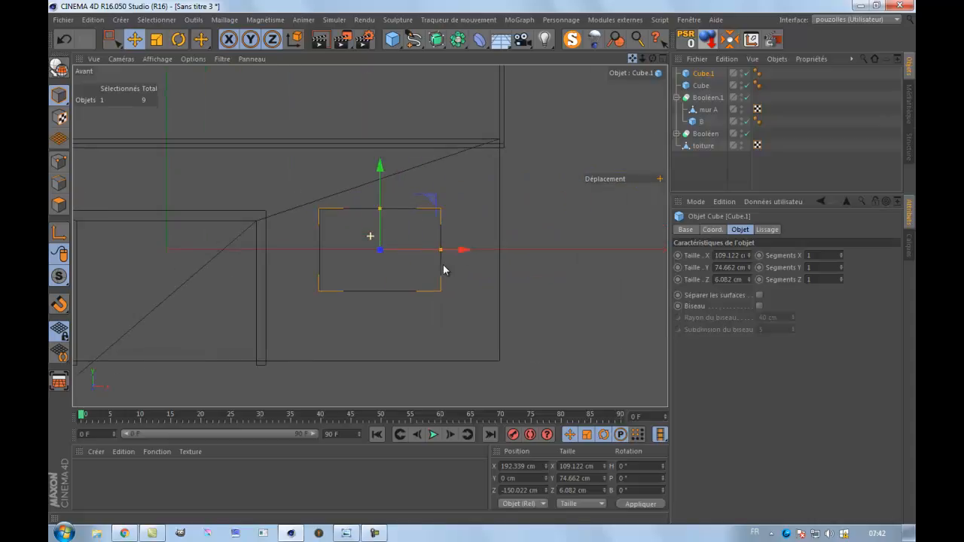
scroll(438, 280, "up", 5)
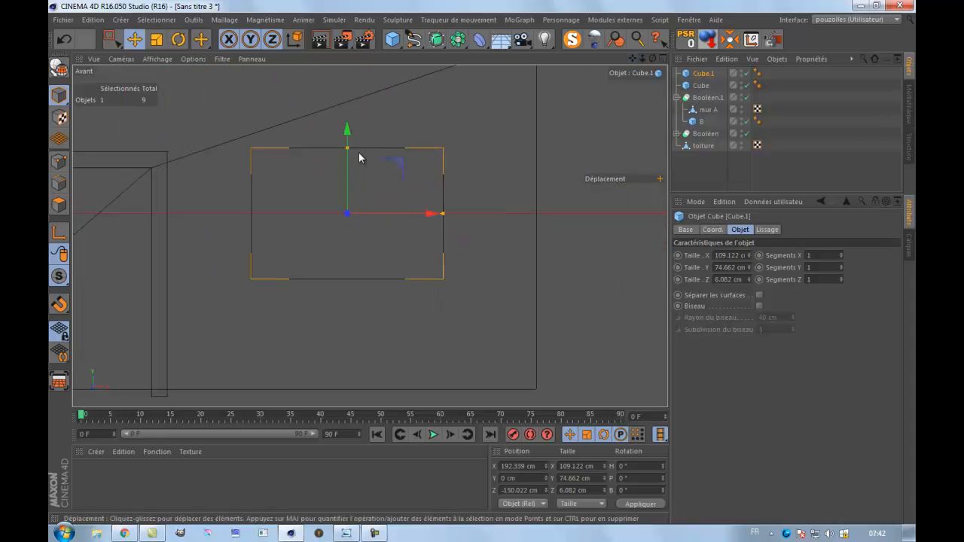
left_click_drag(347, 148, 348, 179)
left_click_drag(348, 137, 357, 105)
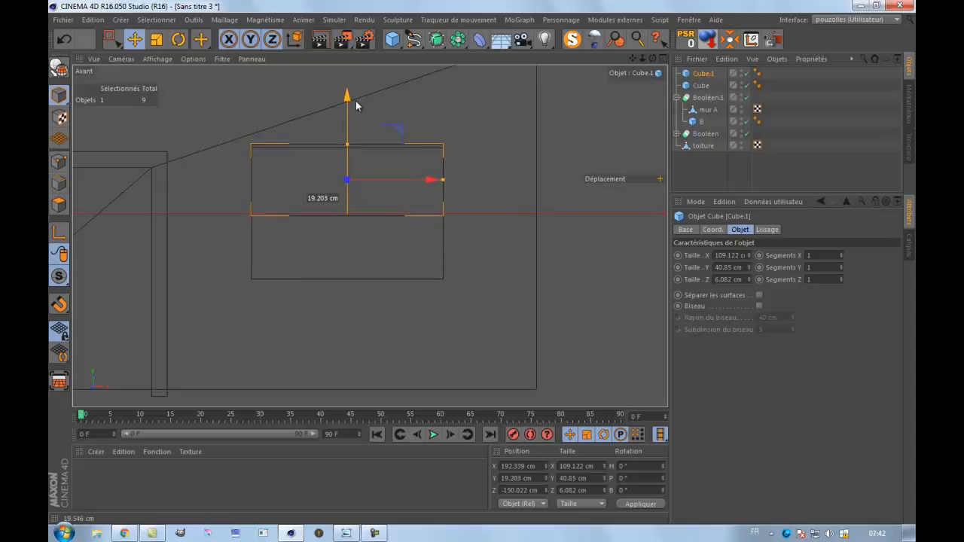
left_click_drag(347, 141, 347, 151)
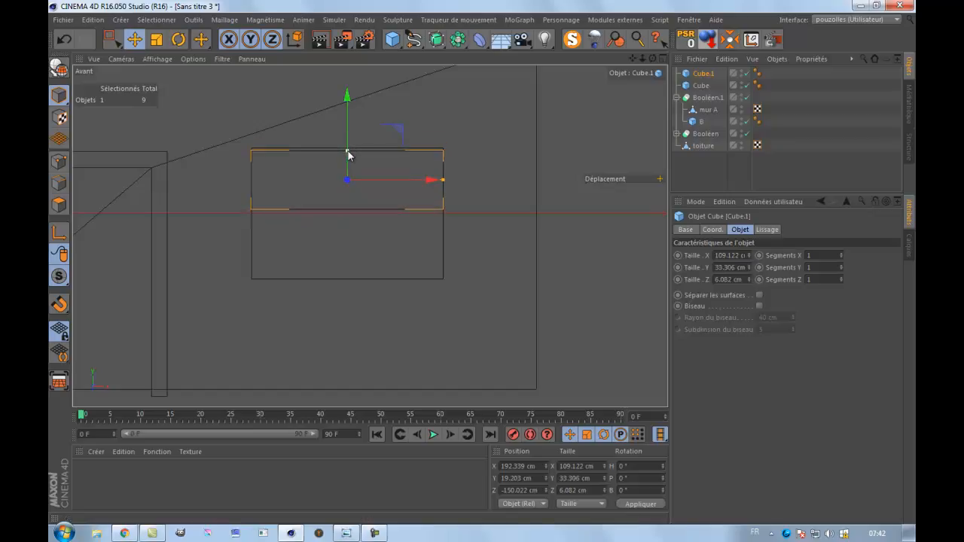
left_click_drag(349, 98, 348, 100)
left_click_drag(348, 154, 348, 155)
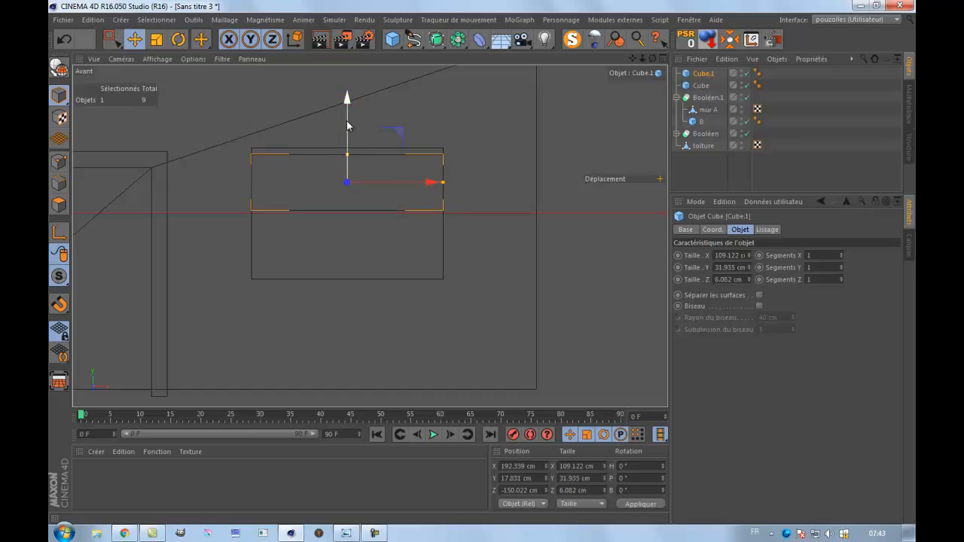
left_click_drag(348, 109, 348, 108)
left_click_drag(443, 183, 382, 185)
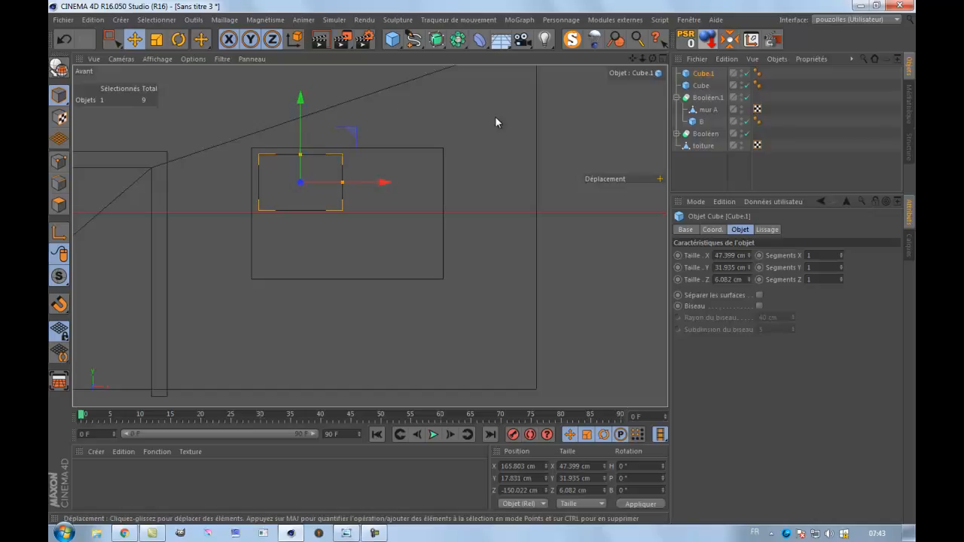
Add a MoGraph Cloner and make the small duplicate cube its child.
left_click(519, 21)
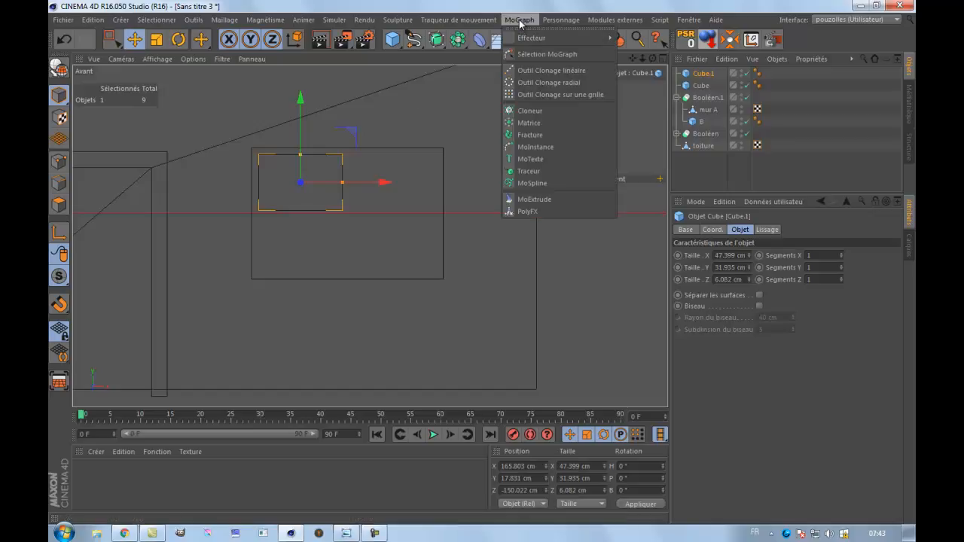
left_click(534, 112)
left_click(703, 85)
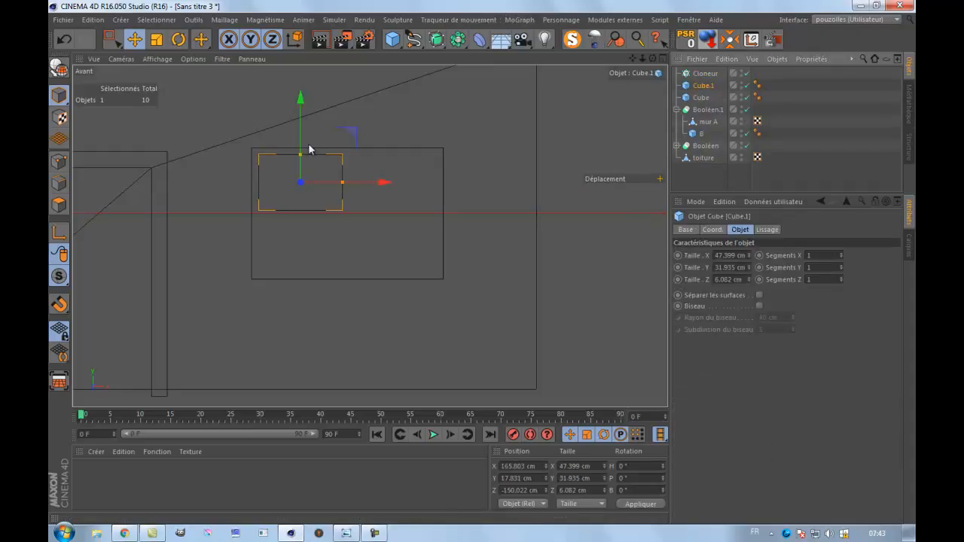
left_click_drag(702, 85, 706, 77)
Move the cloner to the plane of the front wall, at Z about -150 cm.
middle_click(275, 223)
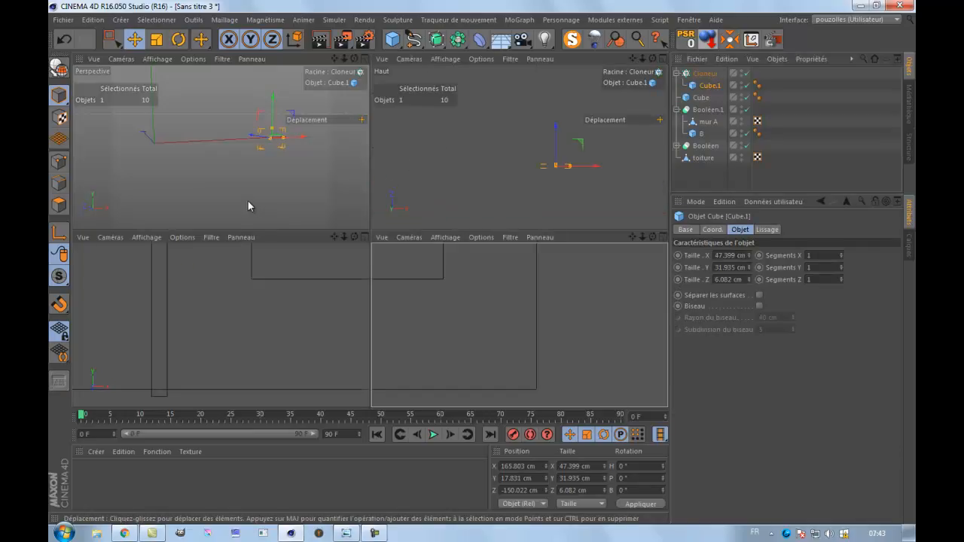
middle_click(249, 200)
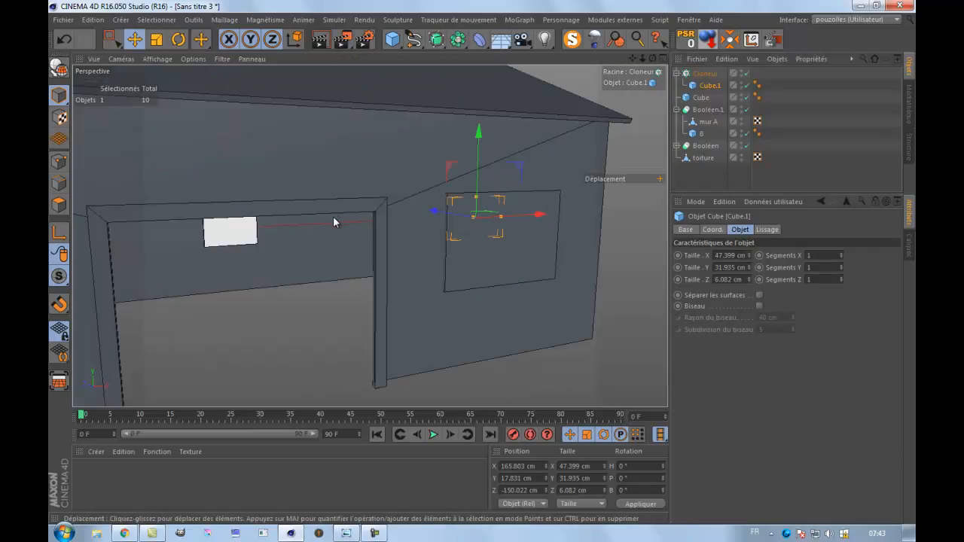
scroll(334, 221, "down", 2)
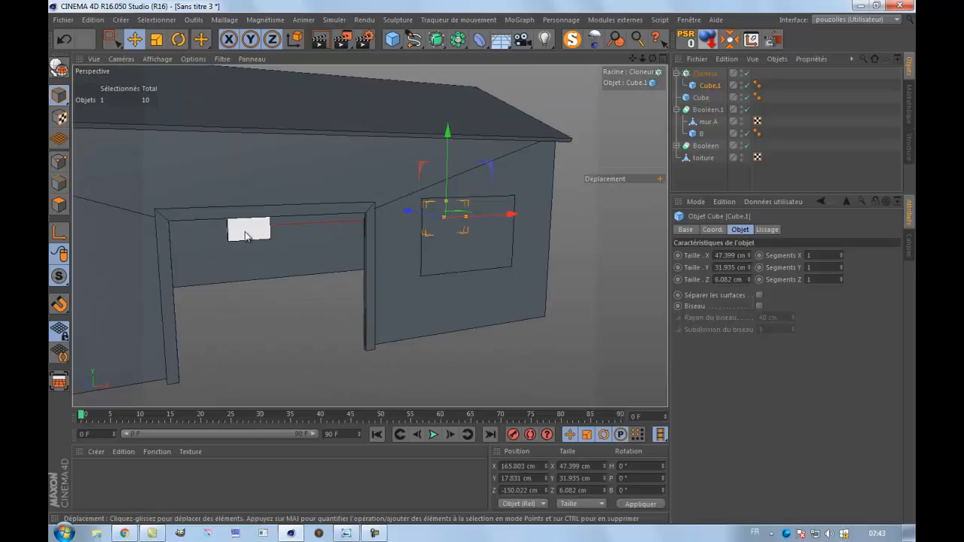
left_click(245, 236)
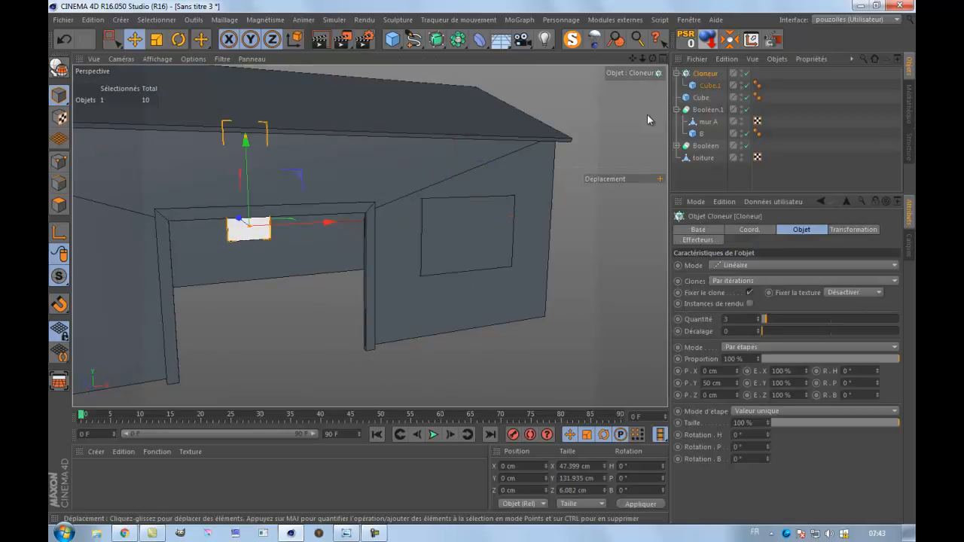
middle_click(467, 300)
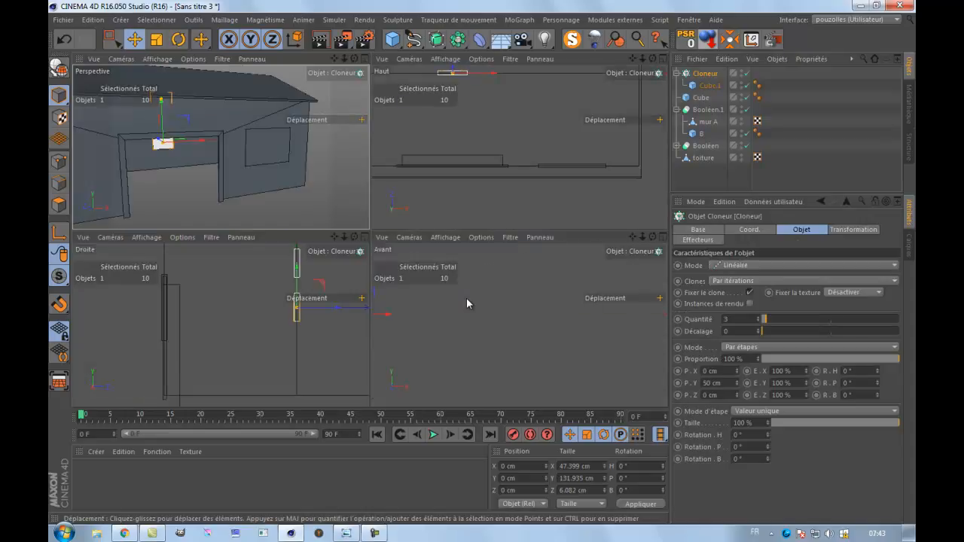
middle_click(329, 332)
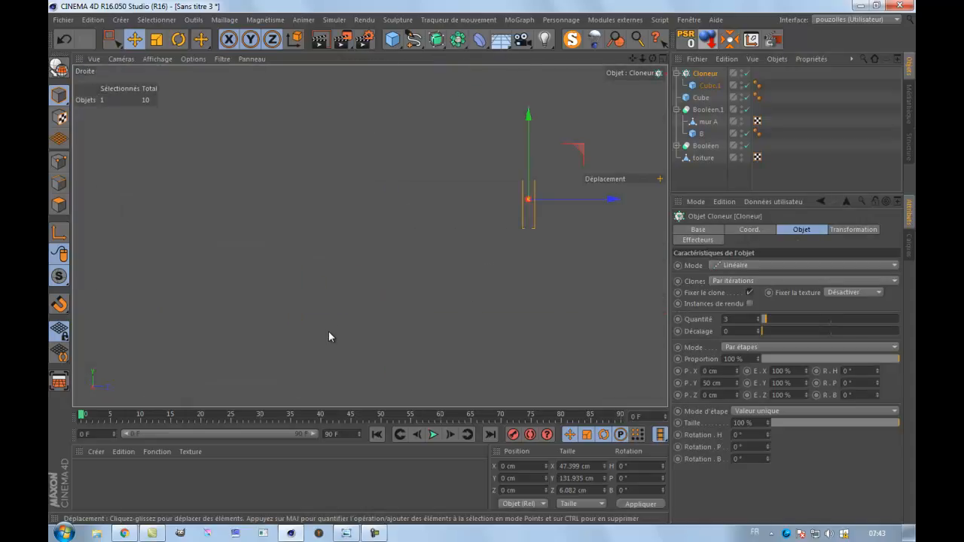
scroll(347, 334, "down", 3)
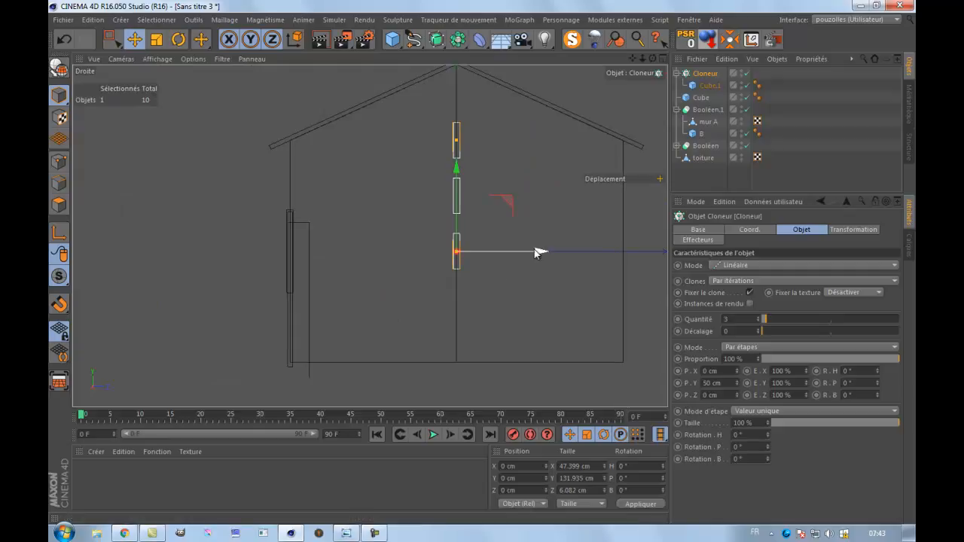
mouse_move(536, 252)
left_mouse_down()
mouse_move(373, 269)
mouse_move(370, 278)
left_mouse_up()
Align the cloner with the upper part of the block beside the door, at X about 166 cm and Y about 18 cm.
middle_click(271, 311)
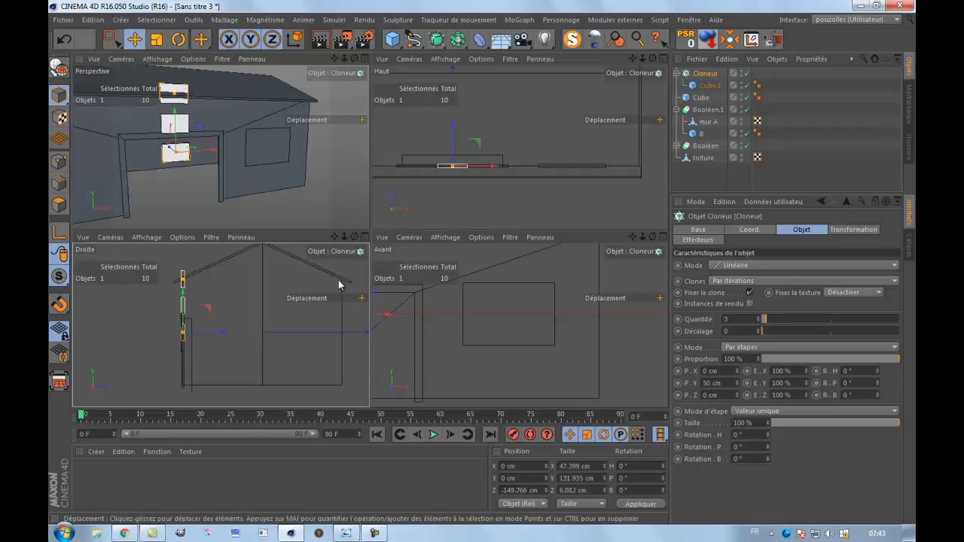
middle_click(450, 312)
scroll(468, 311, "down", 3)
left_click_drag(335, 261, 482, 265)
mouse_move(401, 189)
left_mouse_down()
mouse_move(407, 173)
mouse_move(396, 179)
left_mouse_up()
Isolate the cloner in the perspective view and switch its mode to grid distribution (Répartition sur une grille).
middle_click(312, 233)
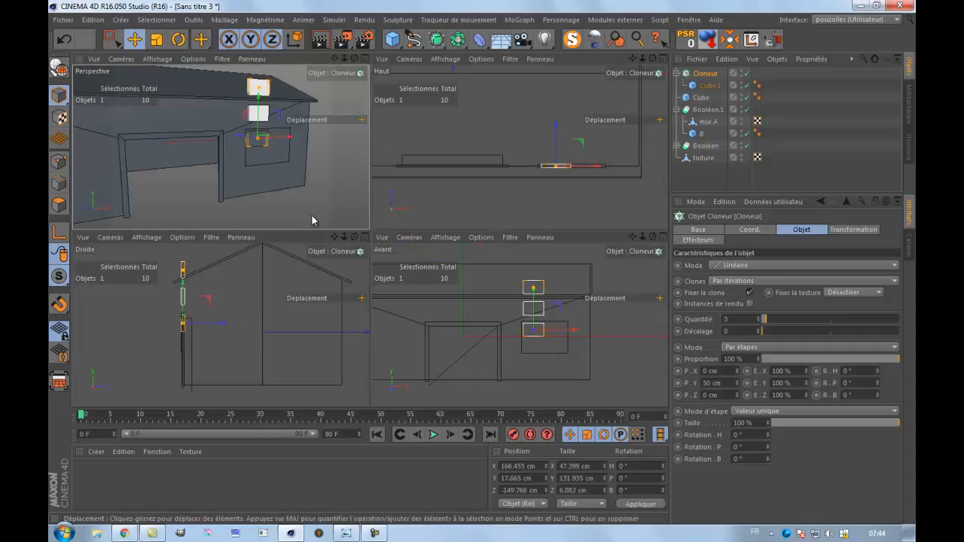
middle_click(311, 214)
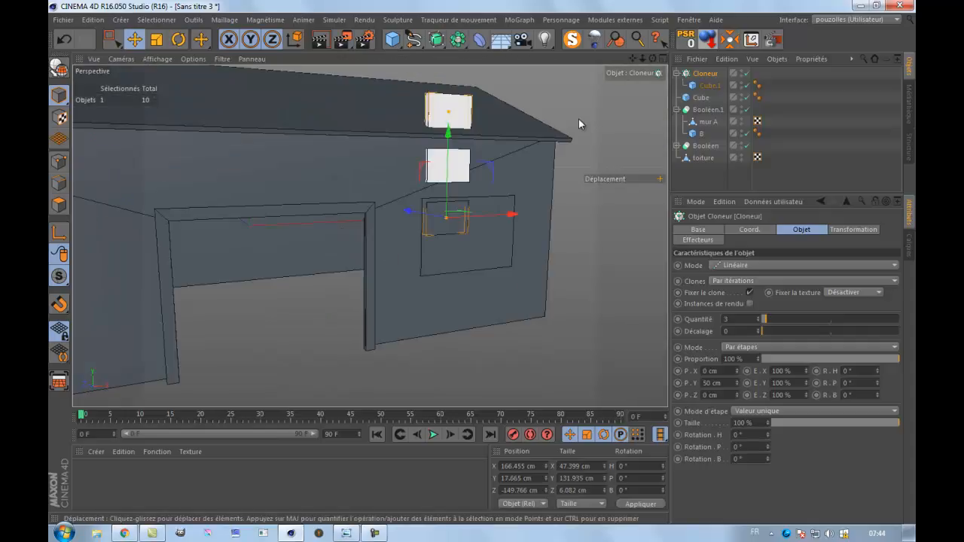
left_click(572, 41)
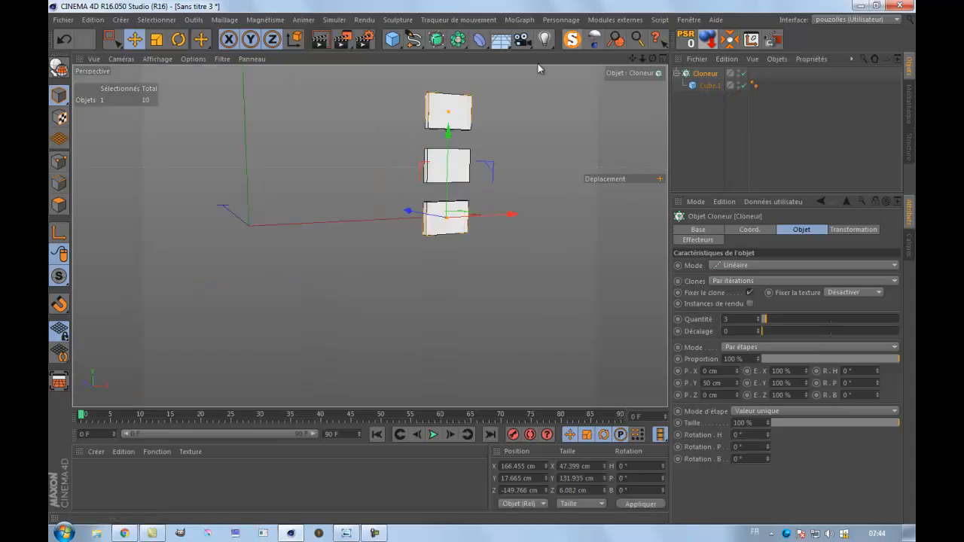
left_click_drag(471, 270, 482, 261)
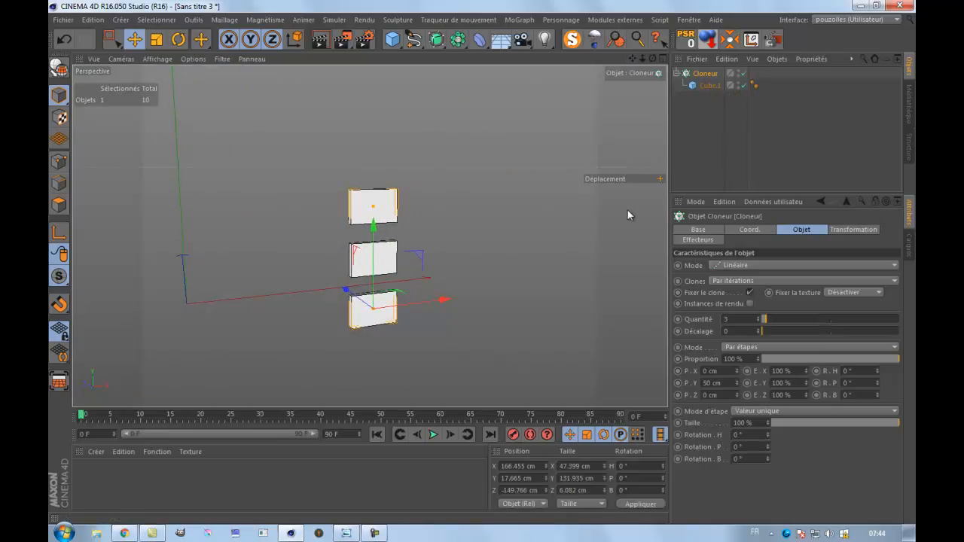
left_click(770, 266)
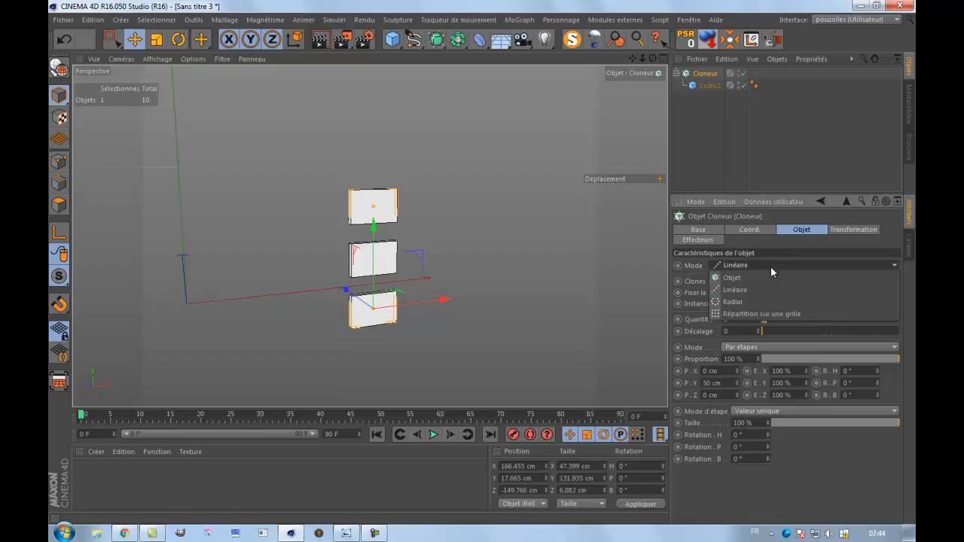
left_click(758, 312)
scroll(590, 284, "down", 2)
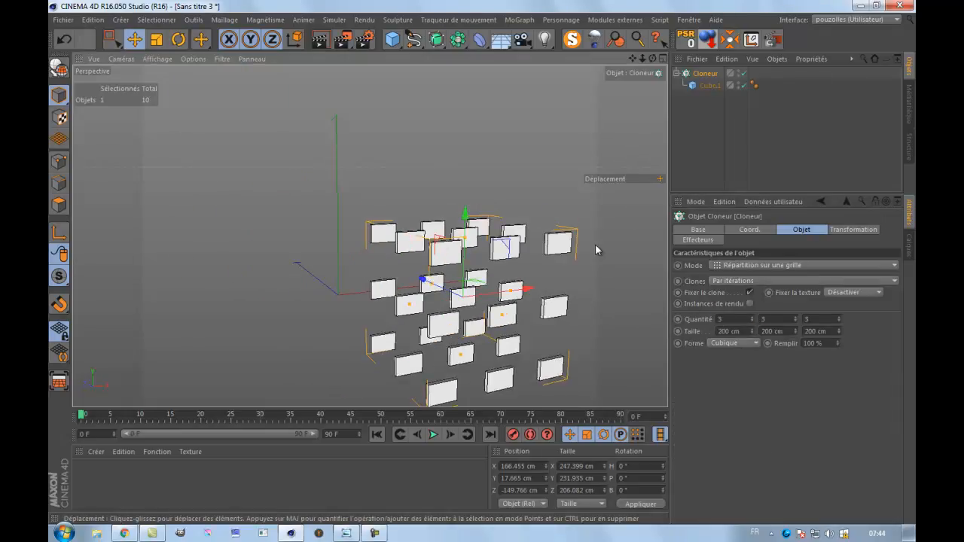
Set the cloner's grid quantity to 2 in X, 2 in Y and 1 in Z.
left_click(752, 325)
left_click(752, 325)
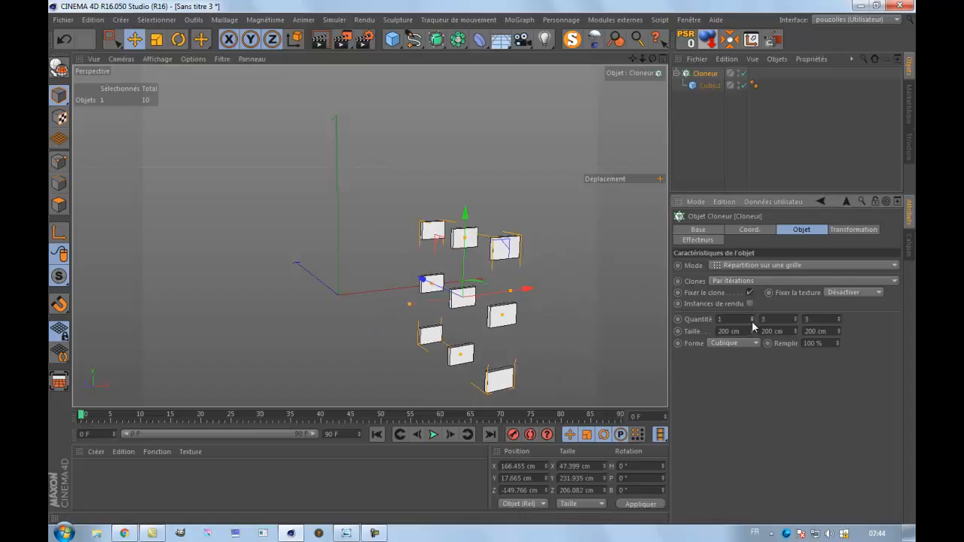
left_click(753, 317)
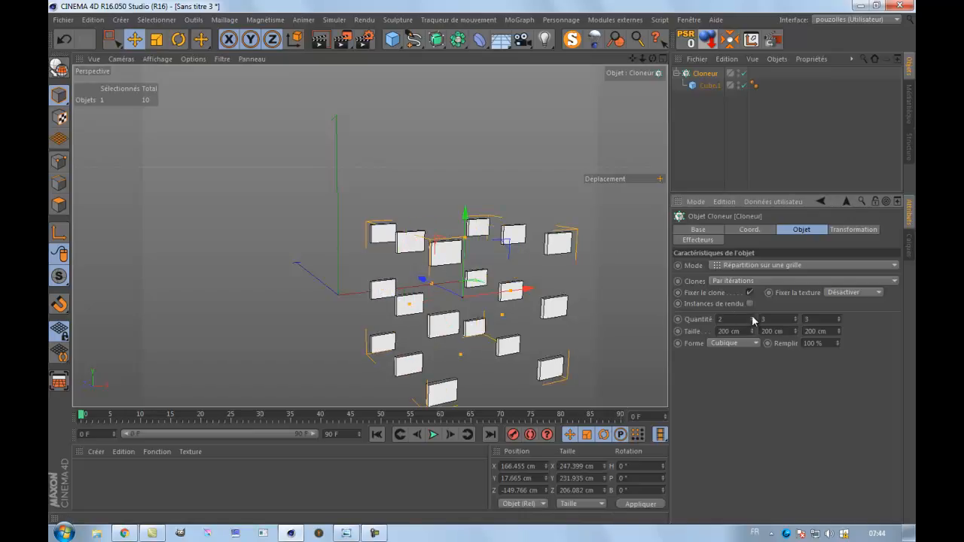
left_click(797, 320)
left_click(796, 321)
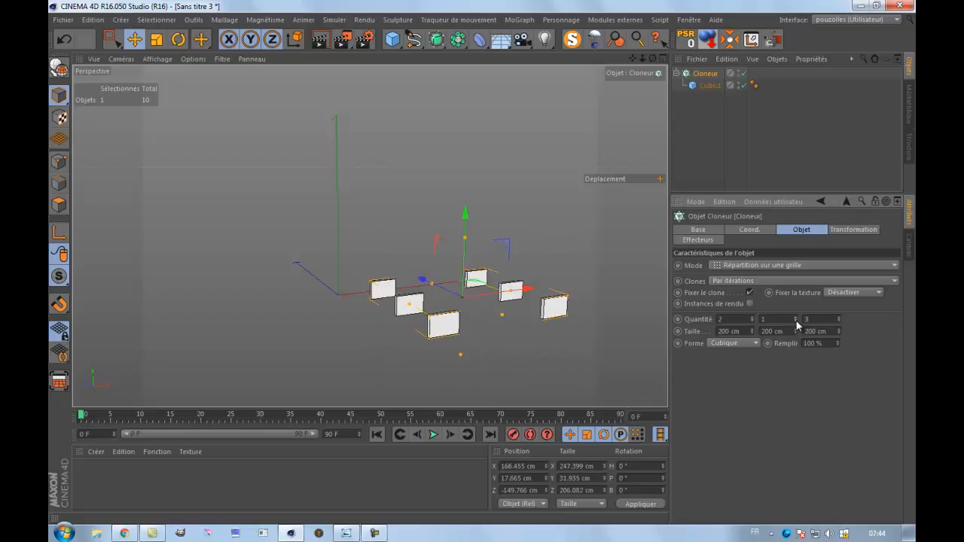
left_click(796, 317)
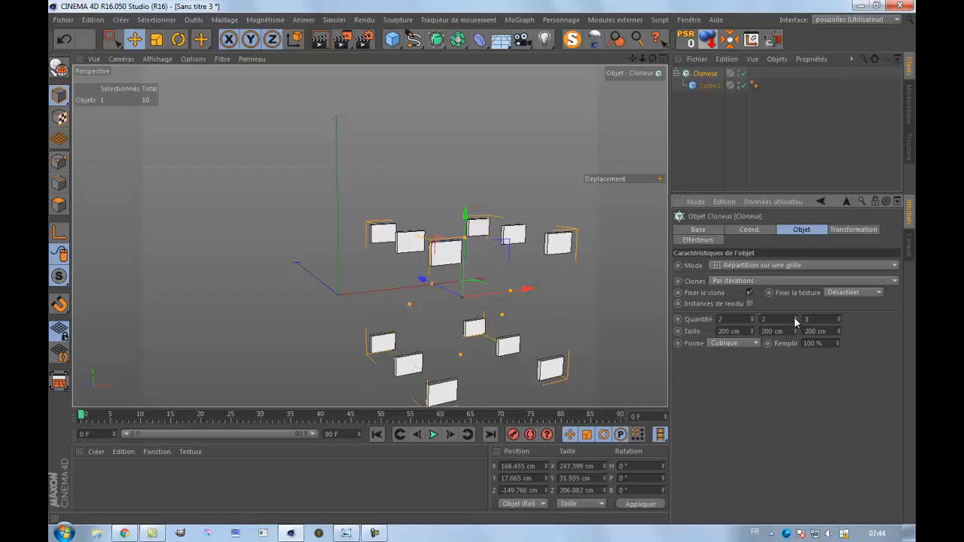
left_click(839, 321)
left_click(838, 321)
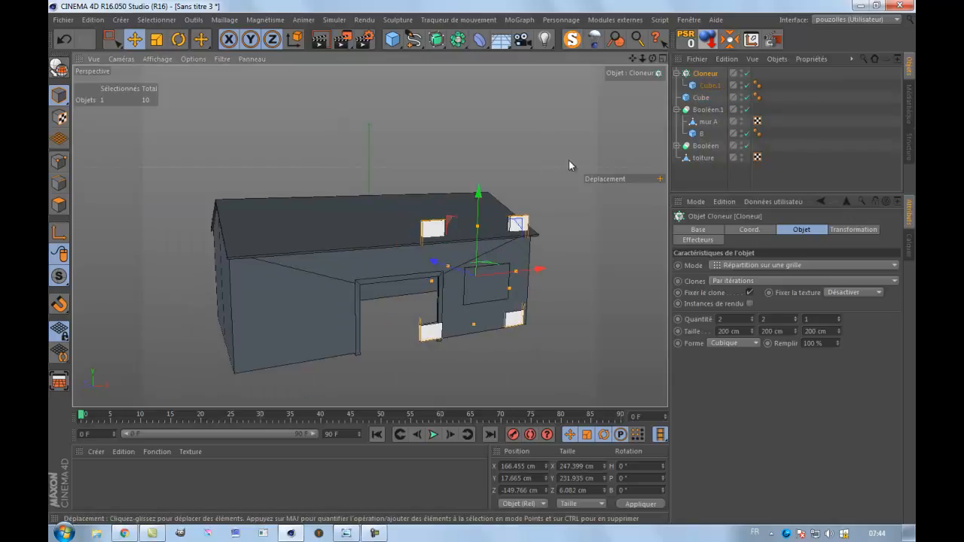
Reduce the cloner grid's X size to 55 cm, checking the spacing in the front view.
left_click_drag(654, 58, 486, 265)
middle_click(602, 329)
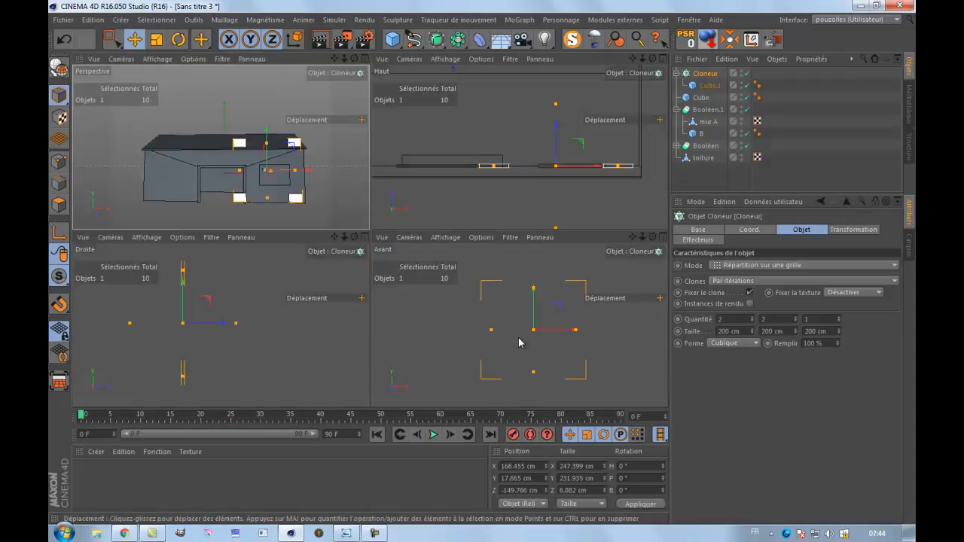
middle_click(540, 330)
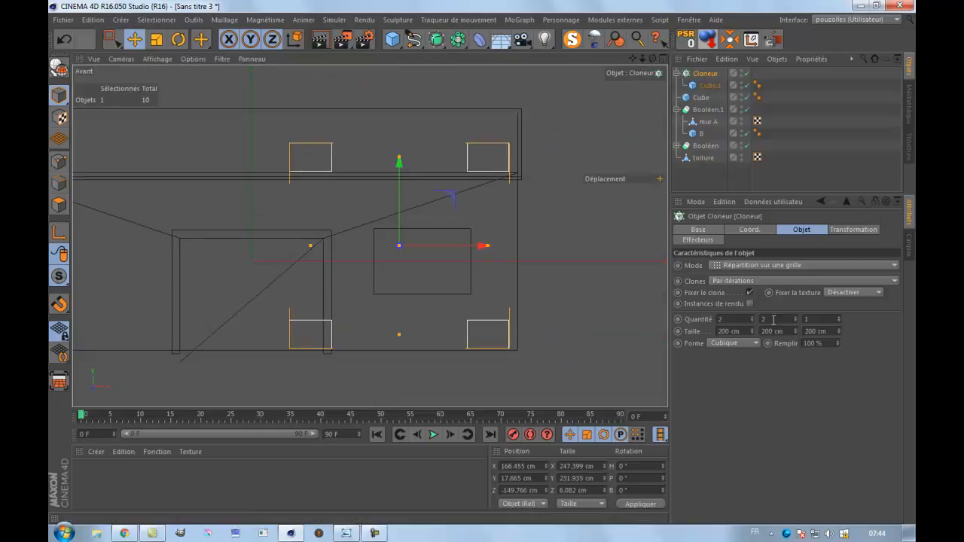
mouse_move(753, 335)
left_mouse_down()
mouse_move(730, 380)
mouse_move(758, 319)
mouse_move(752, 337)
left_mouse_up()
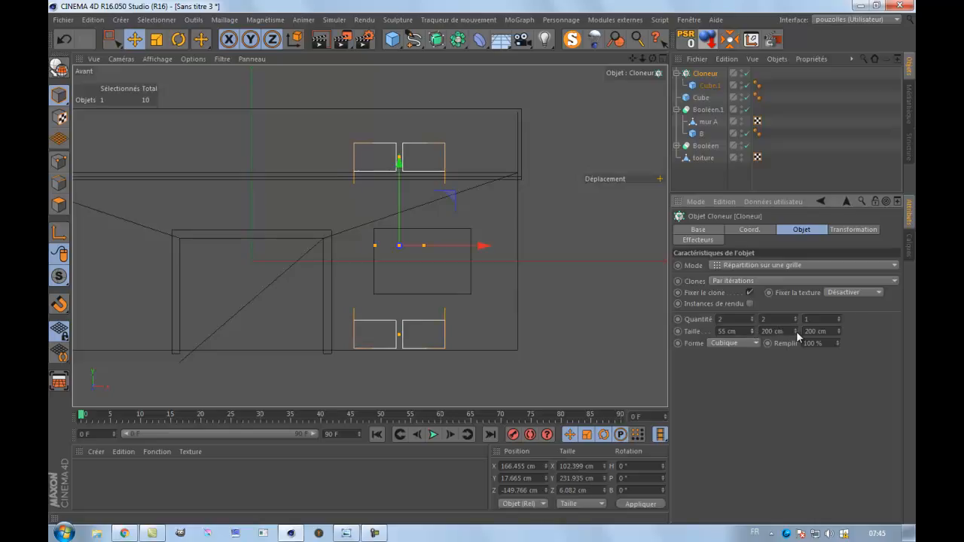
Set the cloner grid's Y size to 5500 cm.
double_click(768, 332)
type("5500")
key("Return")
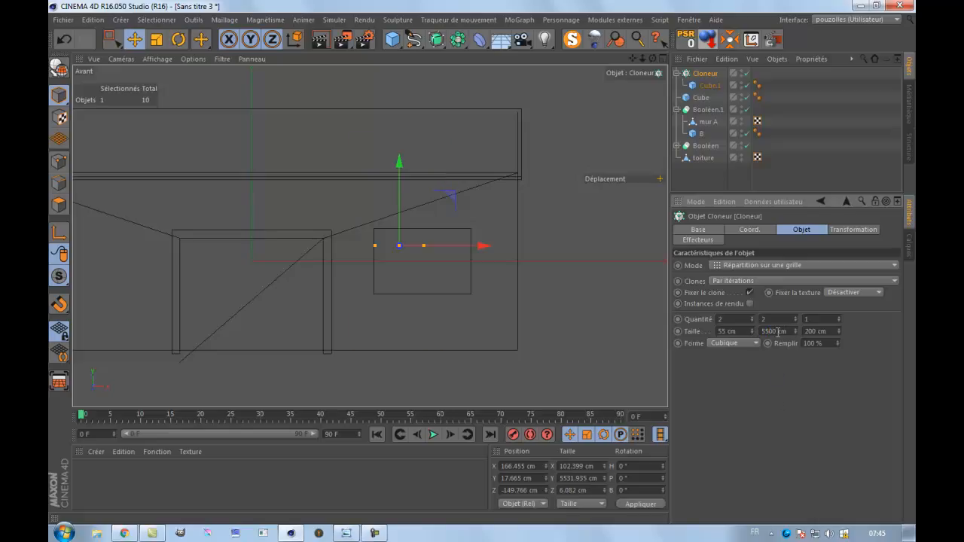
Set the cloner grid's Y size to 55 cm and move the cloner onto the window block in the front view.
type("55")
key("Return")
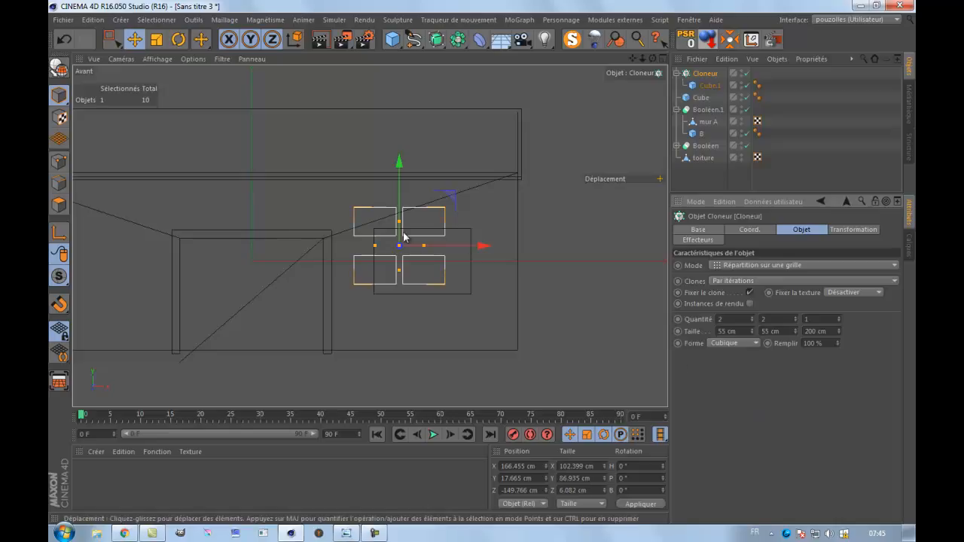
scroll(586, 193, "up", 2)
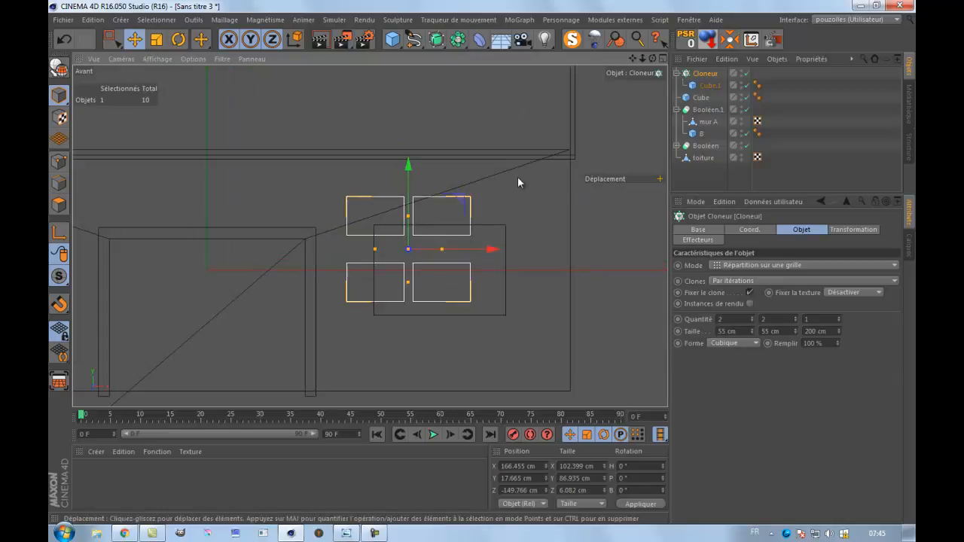
left_click_drag(461, 197, 494, 219)
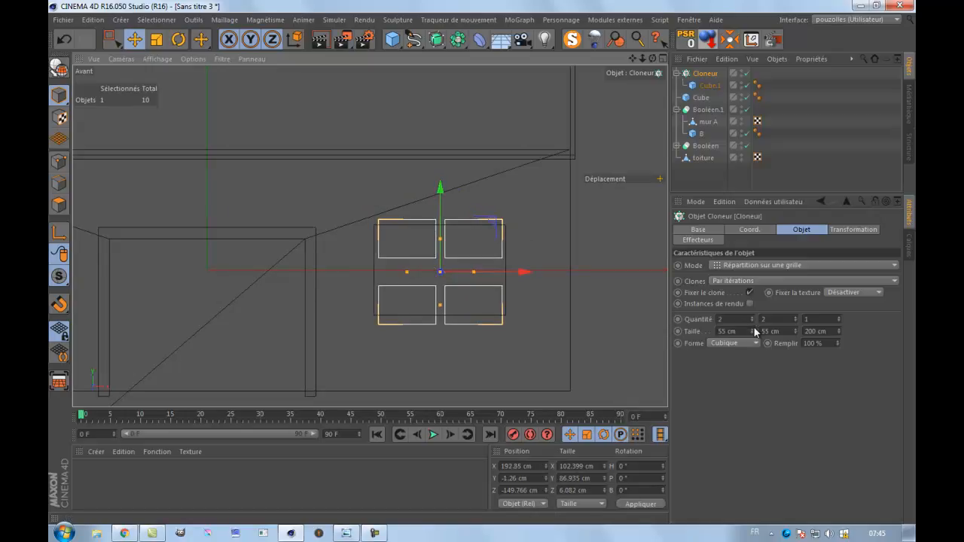
Reduce the cloner grid's size to 54 cm in X and 35 cm in Y, and nudge the cloner up to centre it on the window block.
left_click(754, 331)
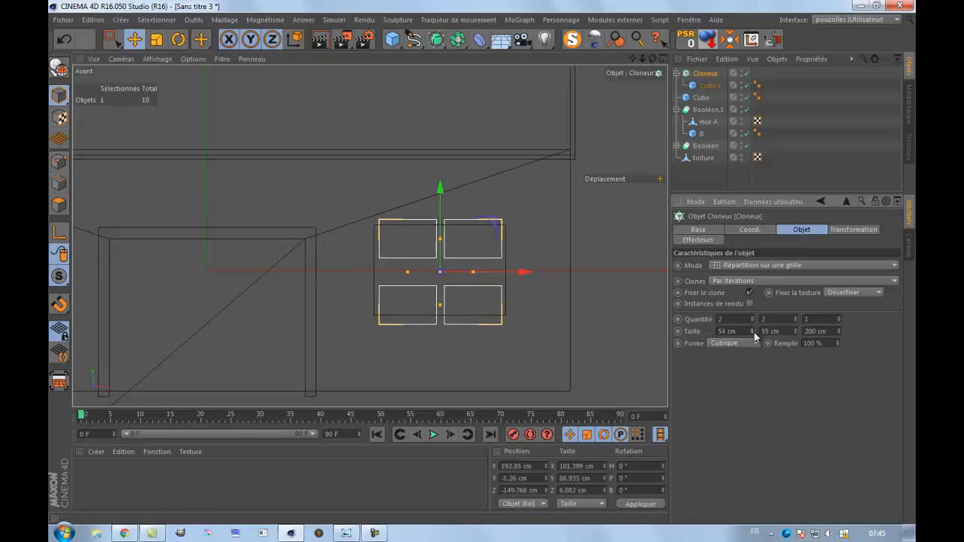
left_click(794, 332)
left_click(794, 333)
left_click(794, 332)
left_click(794, 332)
left_click(794, 332)
left_click(794, 333)
left_click(794, 332)
left_click(794, 333)
left_click(793, 332)
left_click(794, 332)
left_click(794, 332)
left_click(794, 332)
left_click(794, 332)
left_click(794, 332)
left_click(794, 333)
left_click(794, 333)
left_click(794, 333)
left_click(794, 333)
left_click(794, 332)
left_click(794, 332)
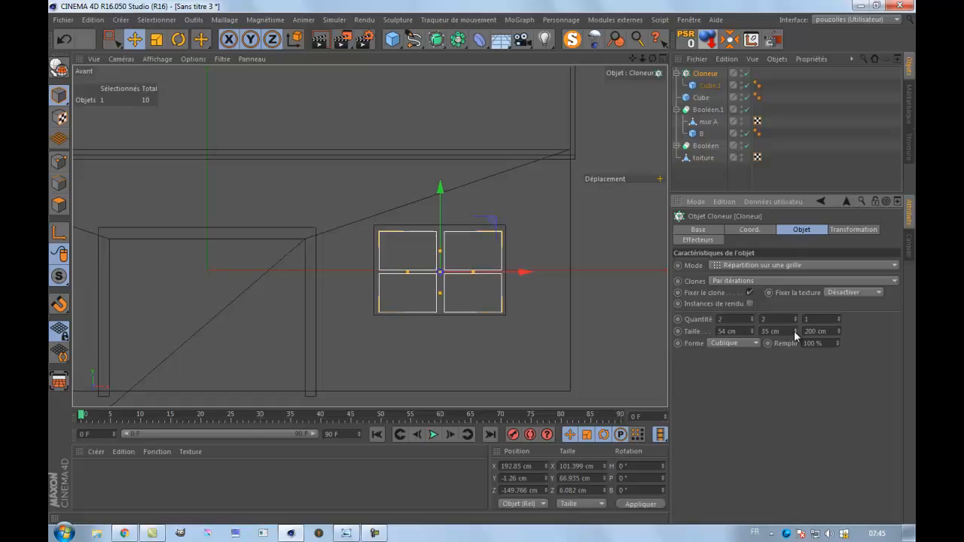
left_click_drag(441, 190, 441, 195)
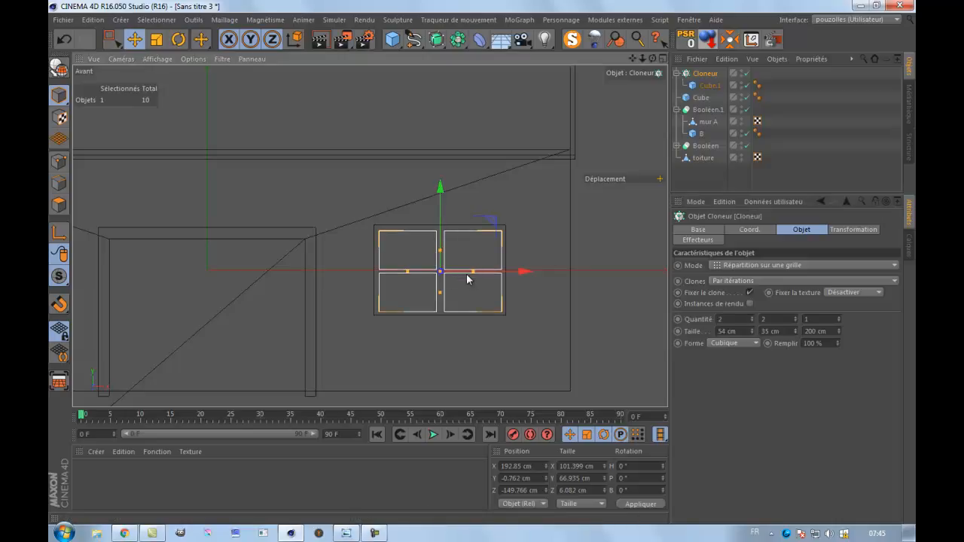
Move the cloner's child Cube.1 along X from outside the wall to over the door frame's post, at about -101.5 cm.
left_click(706, 86)
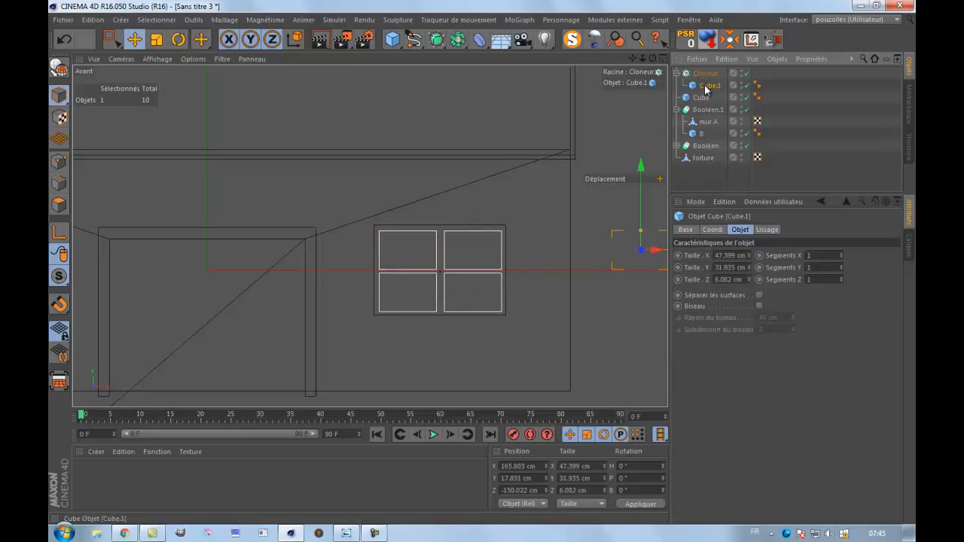
left_click(59, 161)
left_click(112, 39)
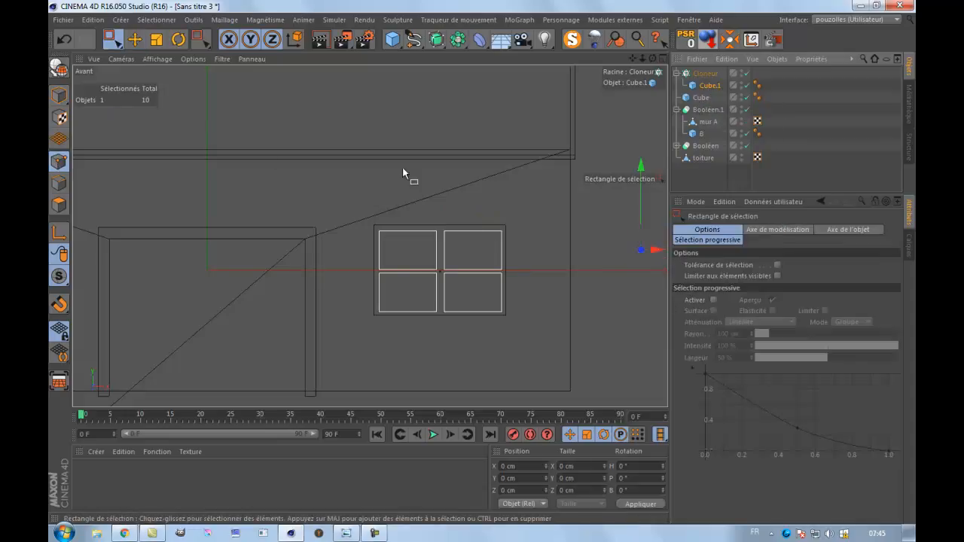
left_click_drag(632, 58, 480, 264)
scroll(523, 167, "down", 3)
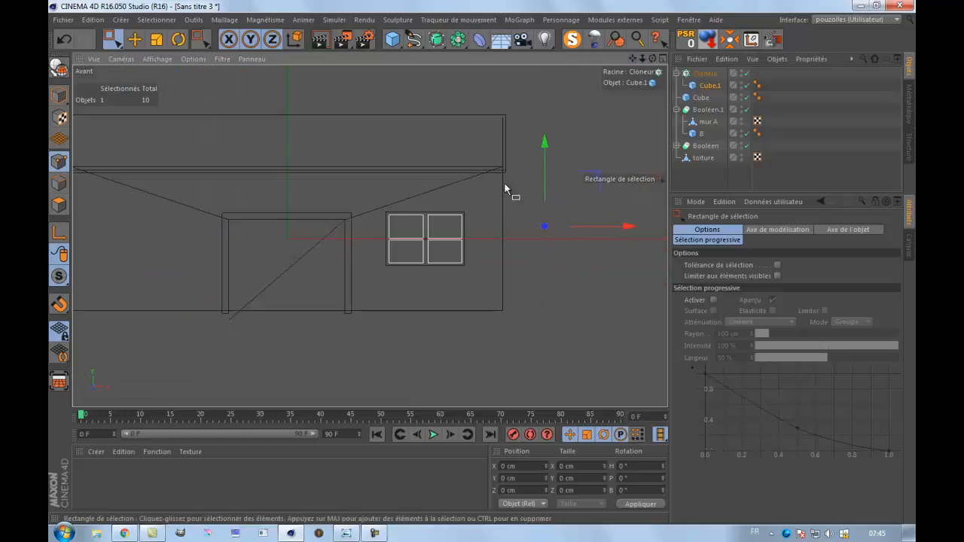
left_click(708, 85)
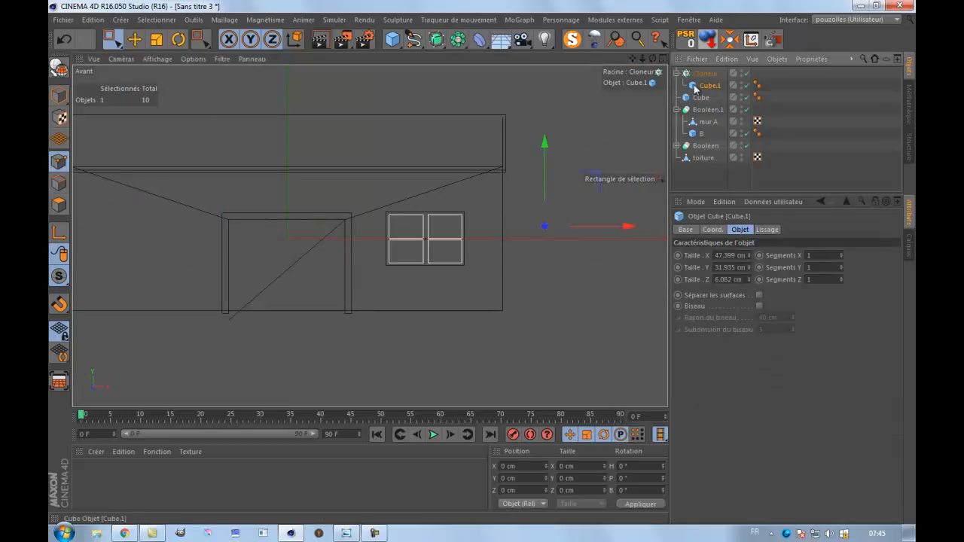
left_click_drag(624, 227, 608, 226)
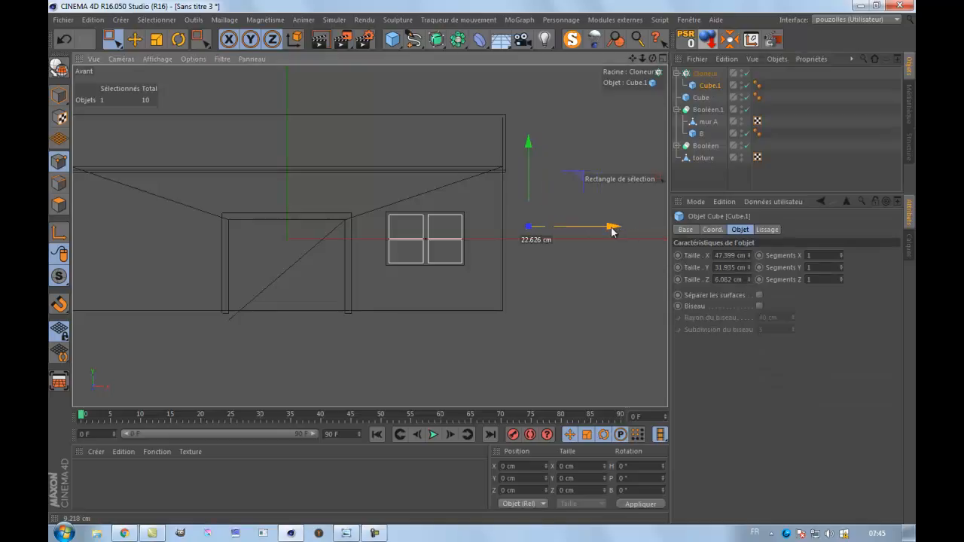
left_click(65, 105)
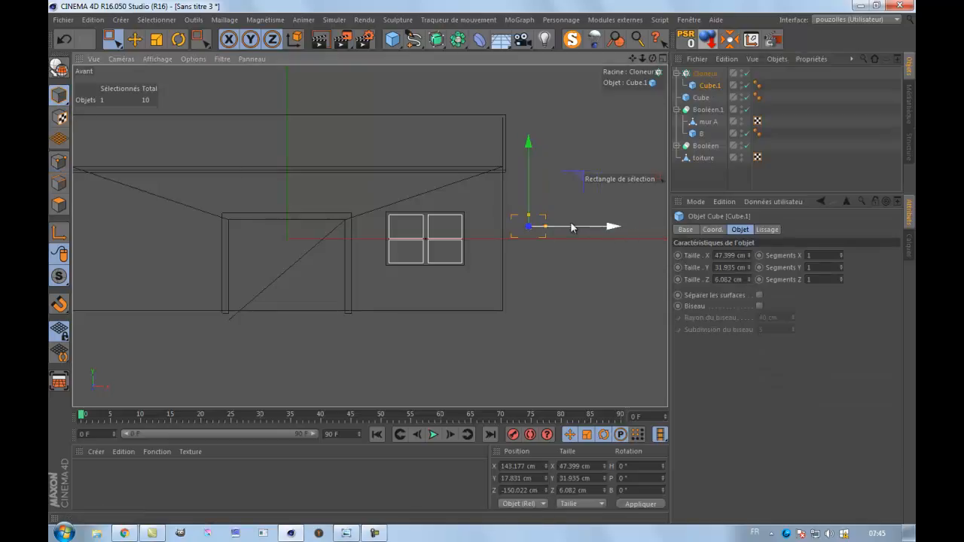
left_click_drag(592, 231, 436, 236)
Take Cube.1 out of the cloner, convert it to an editable polygon object, and nest it in the cloner again.
left_click(59, 161)
left_click_drag(271, 208, 381, 279)
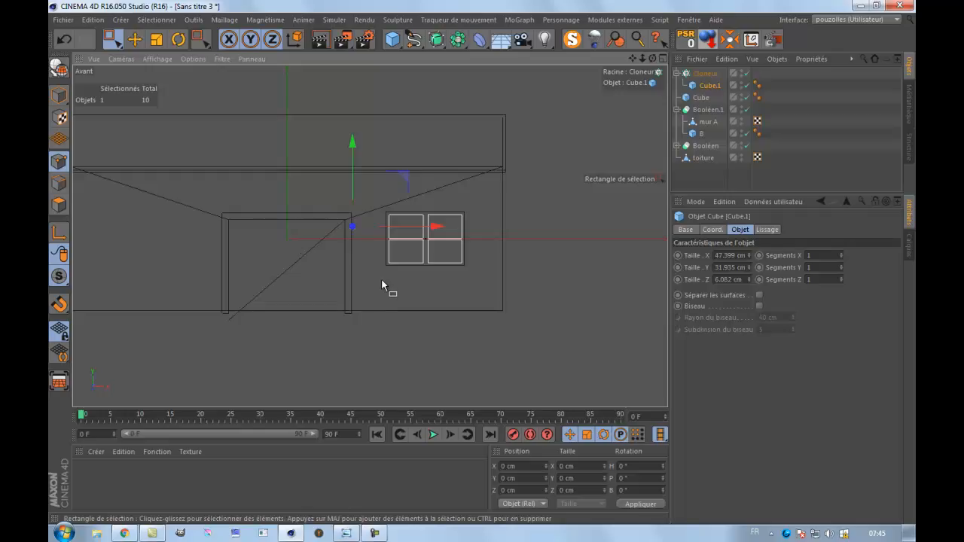
left_click_drag(710, 88, 708, 70)
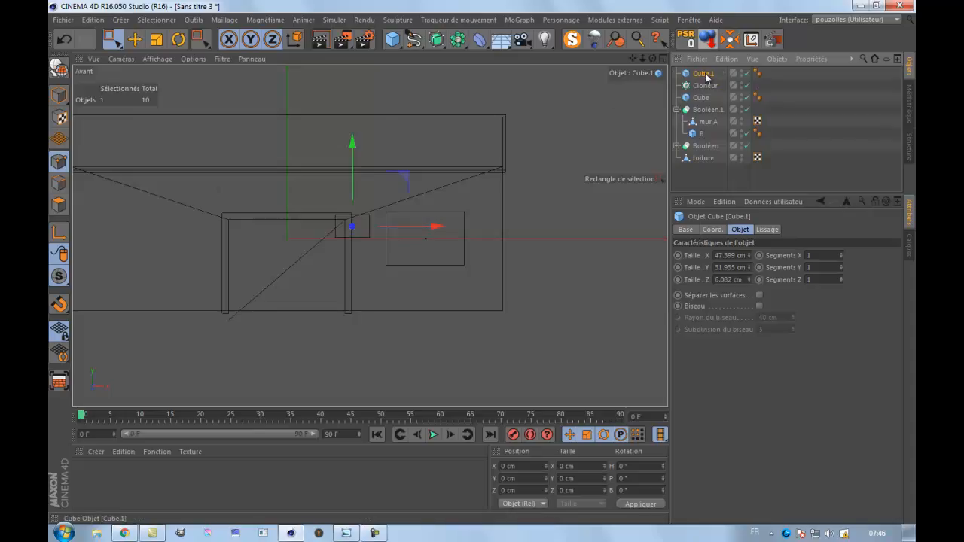
left_click(59, 68)
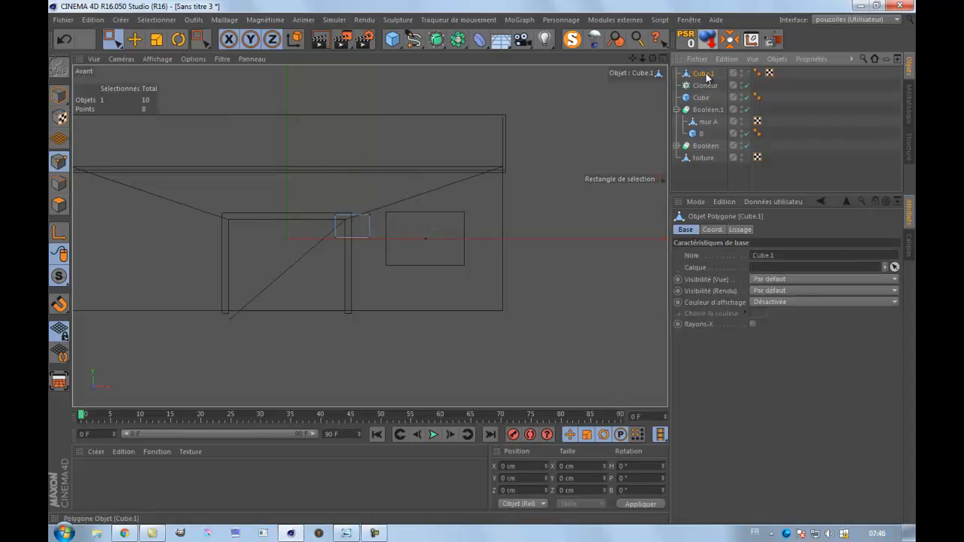
left_click_drag(705, 94, 705, 85)
Raise the four bottom points of Cube.1 to about -14.6 cm in Y.
scroll(367, 249, "up", 5)
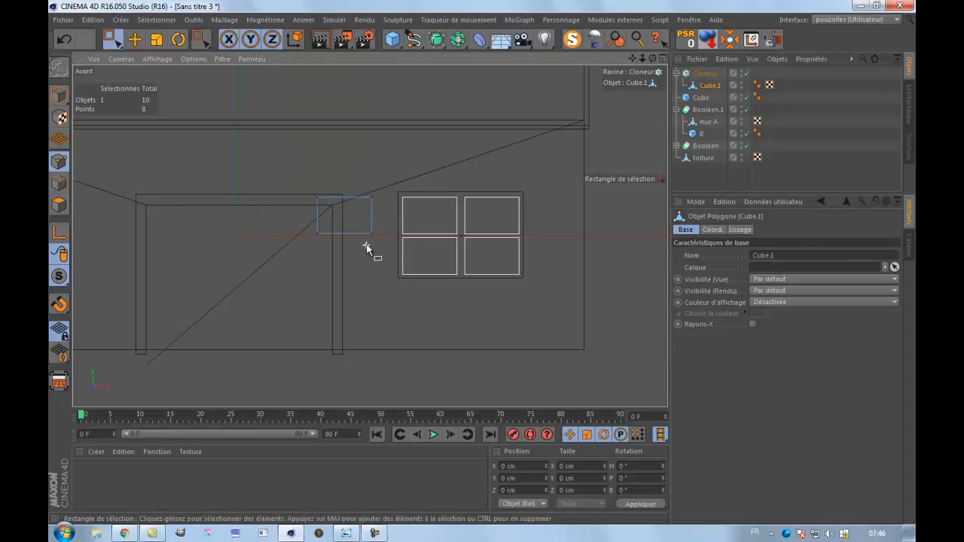
left_click_drag(284, 217, 360, 253)
left_click_drag(342, 158, 341, 155)
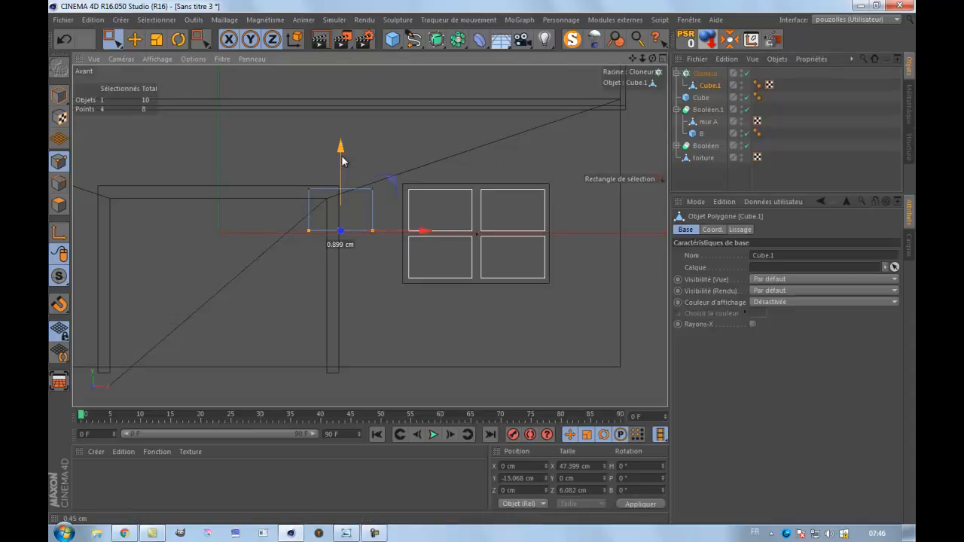
left_click_drag(342, 155, 341, 154)
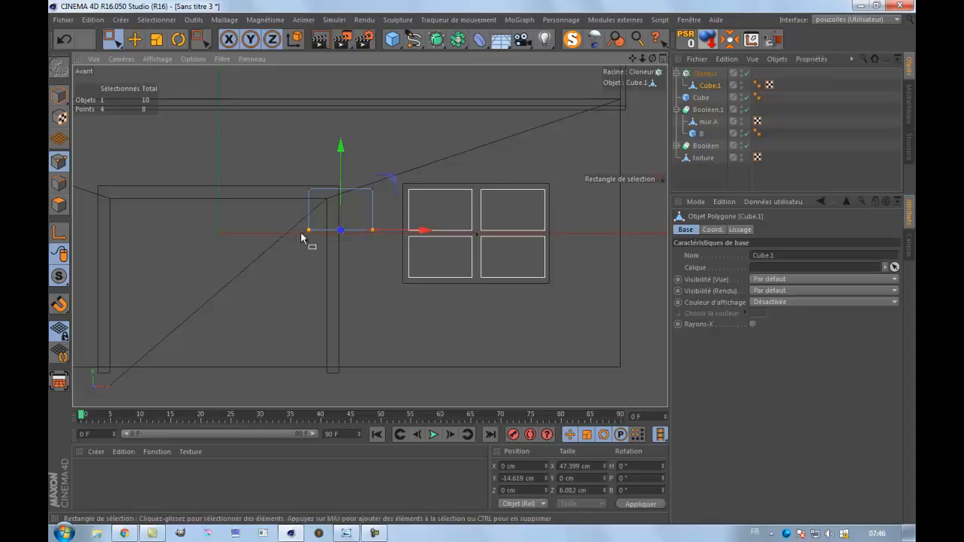
Scale Cube.1 in Z to about 29 cm in the perspective view so the clones pass through the window block.
middle_click(294, 247)
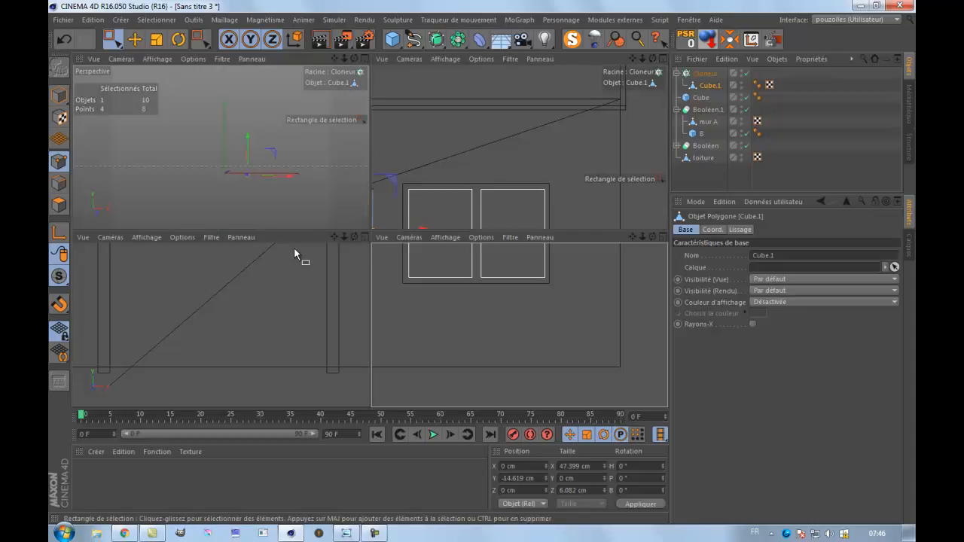
middle_click(230, 204)
scroll(517, 280, "up", 3)
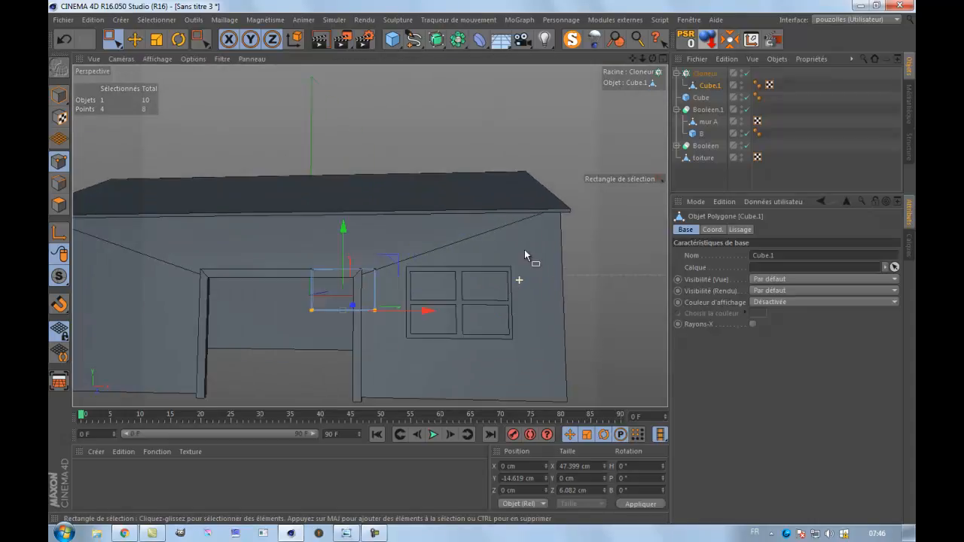
left_click_drag(481, 262, 483, 261, "alt")
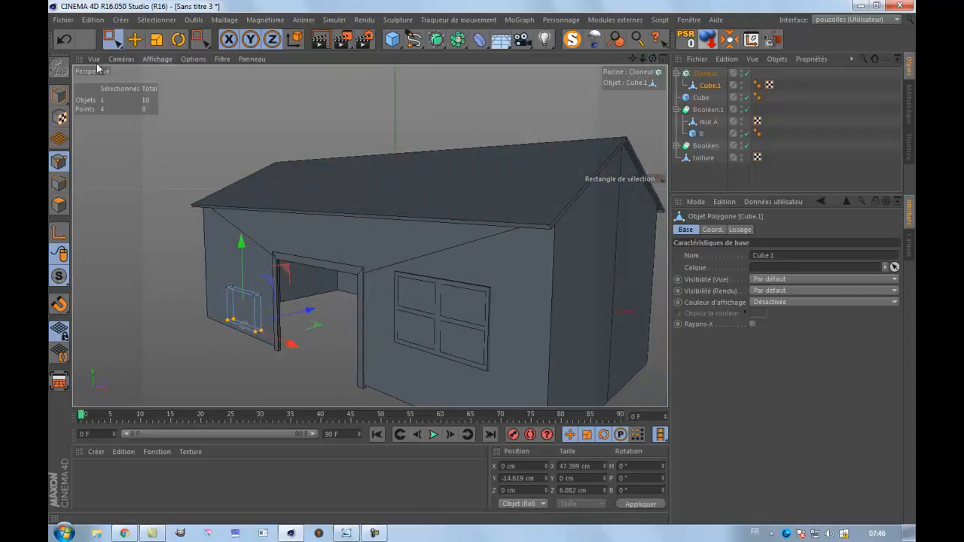
left_click(59, 95)
left_click(104, 134)
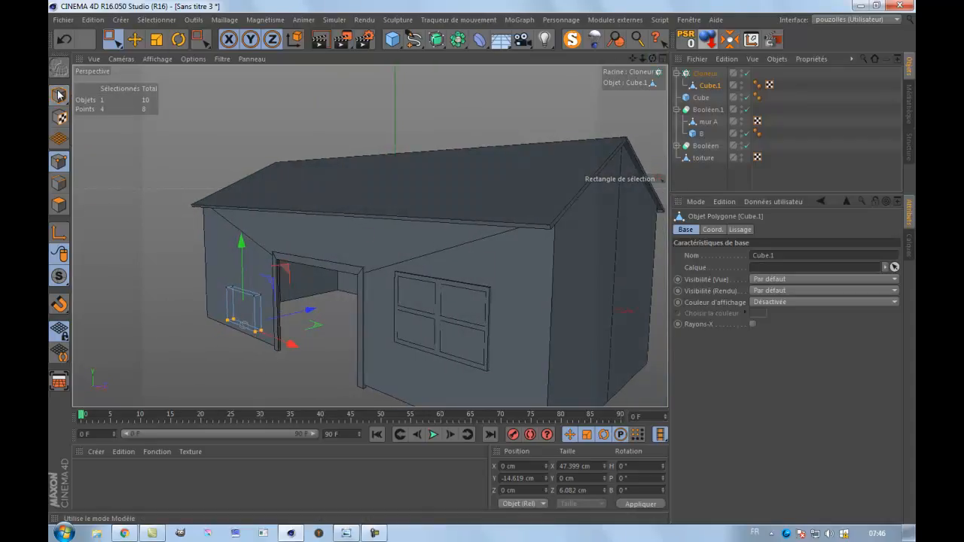
left_click(157, 39)
left_click_drag(302, 293, 470, 267)
left_click_drag(654, 59, 482, 262)
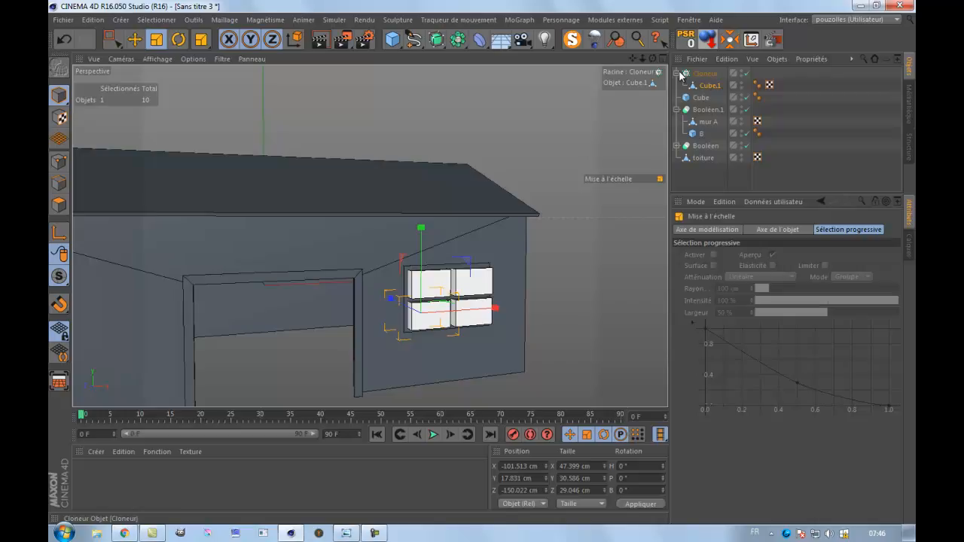
Rename the cloner as A and the window block cube as B.
left_click(678, 73)
double_click(702, 75)
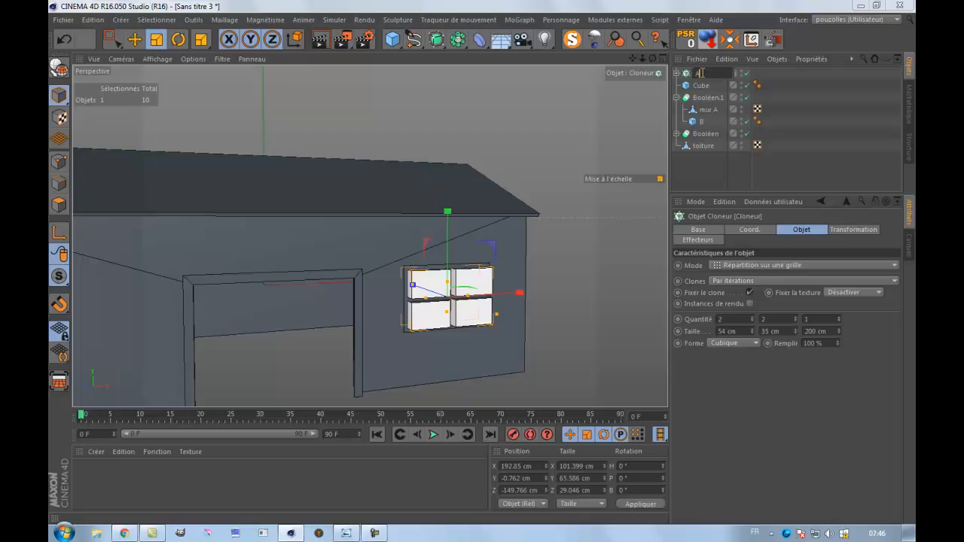
type("A")
key("Return")
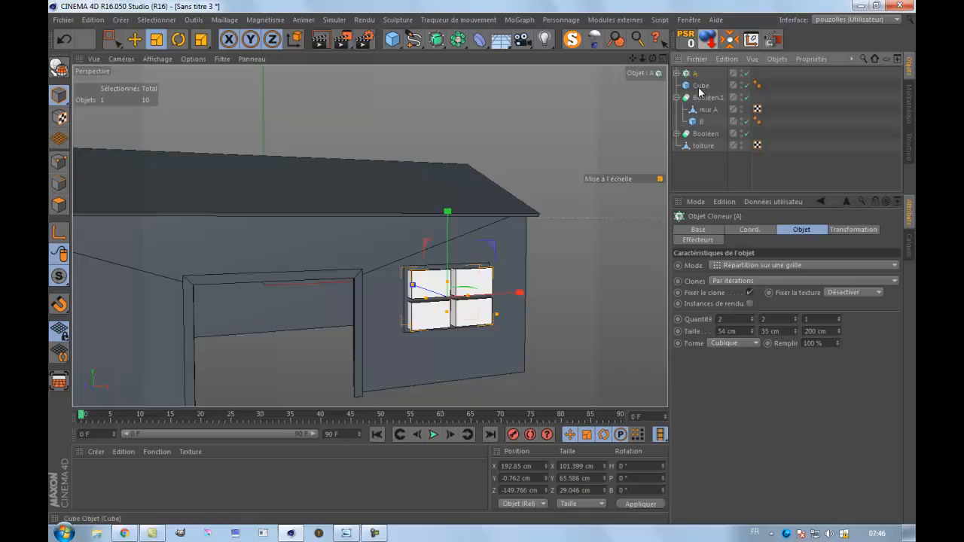
left_click(700, 87)
double_click(700, 86)
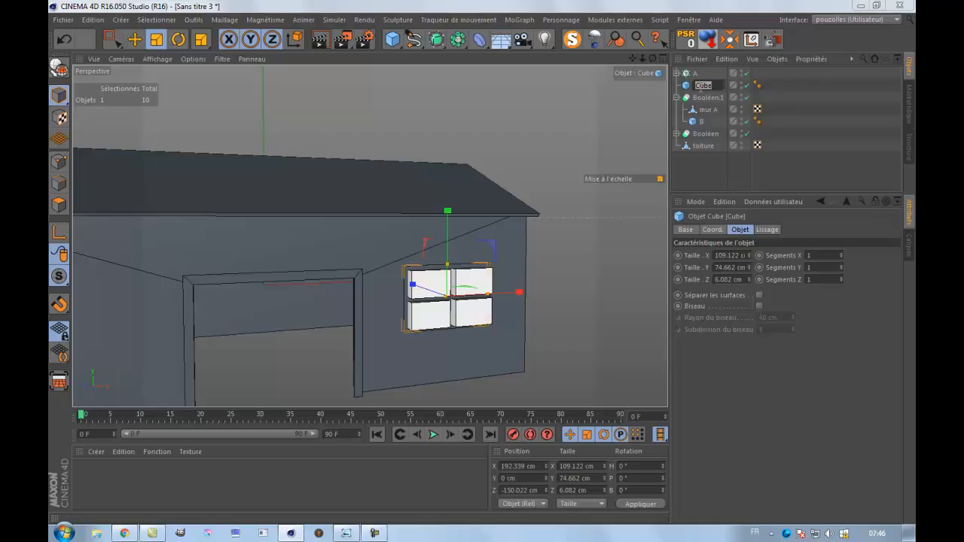
key("Return")
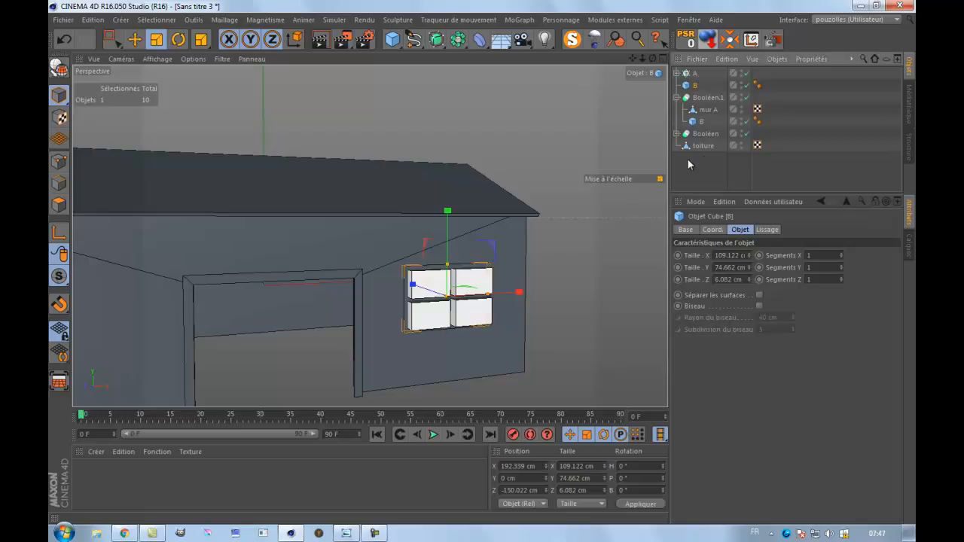
Add a new Boolean object, and rename the window block cube as A and the cloner as B.
left_click_drag(458, 39, 684, 57)
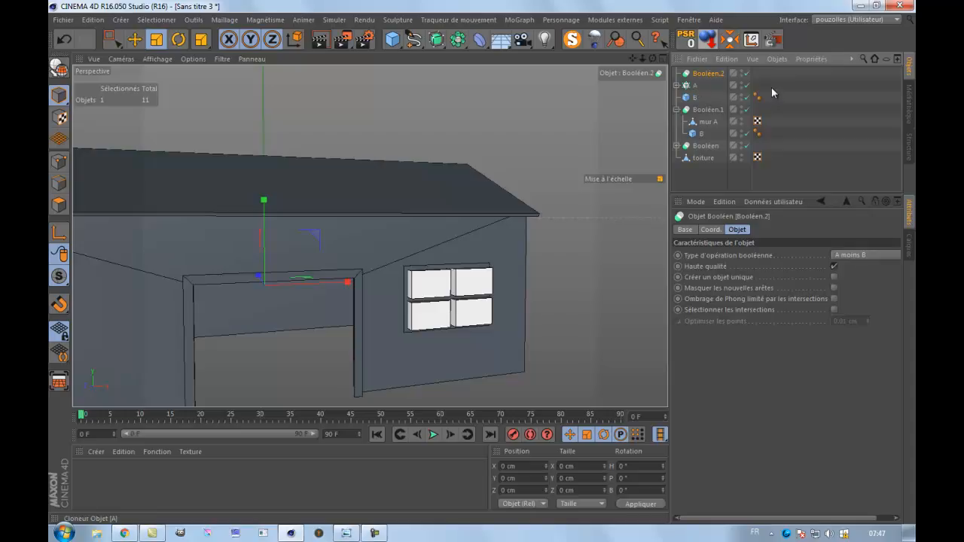
left_click_drag(698, 100, 692, 92)
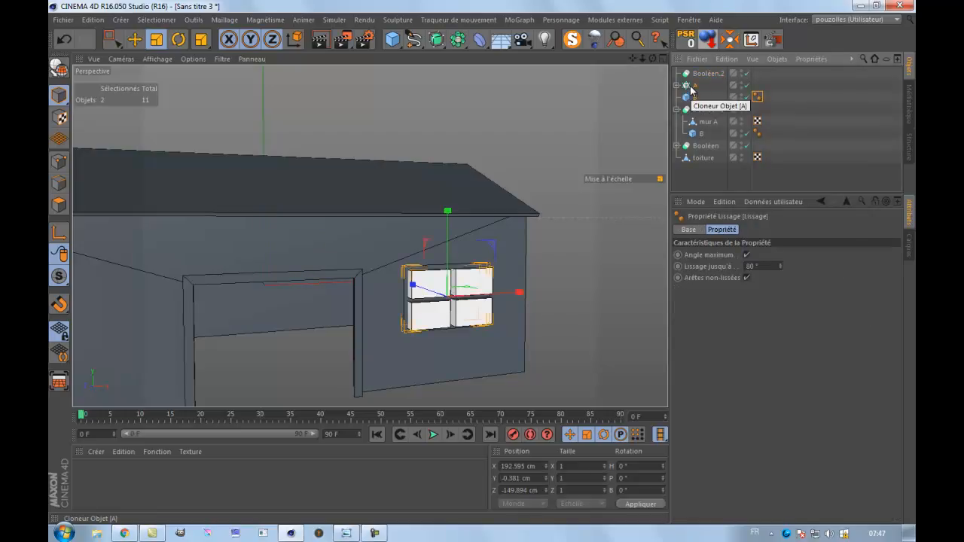
left_click(696, 98)
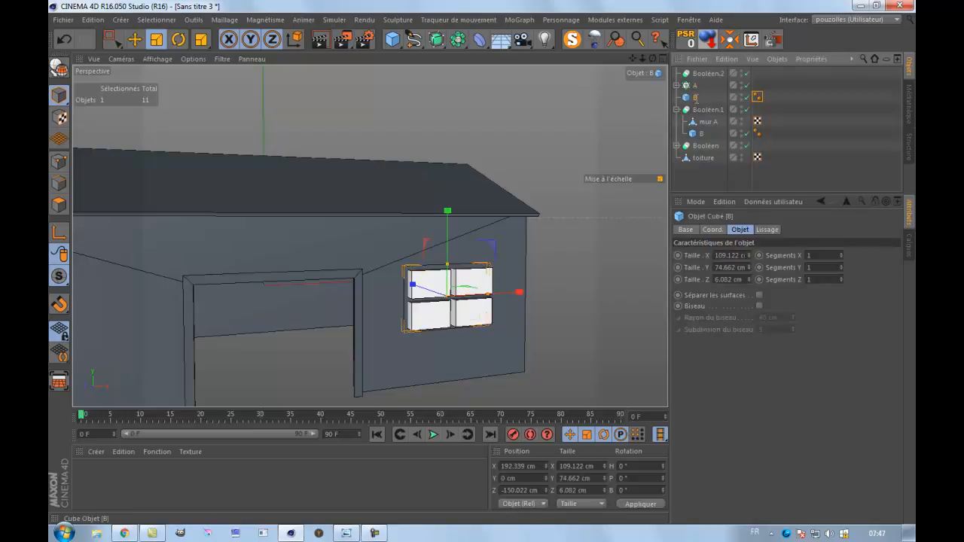
double_click(697, 98)
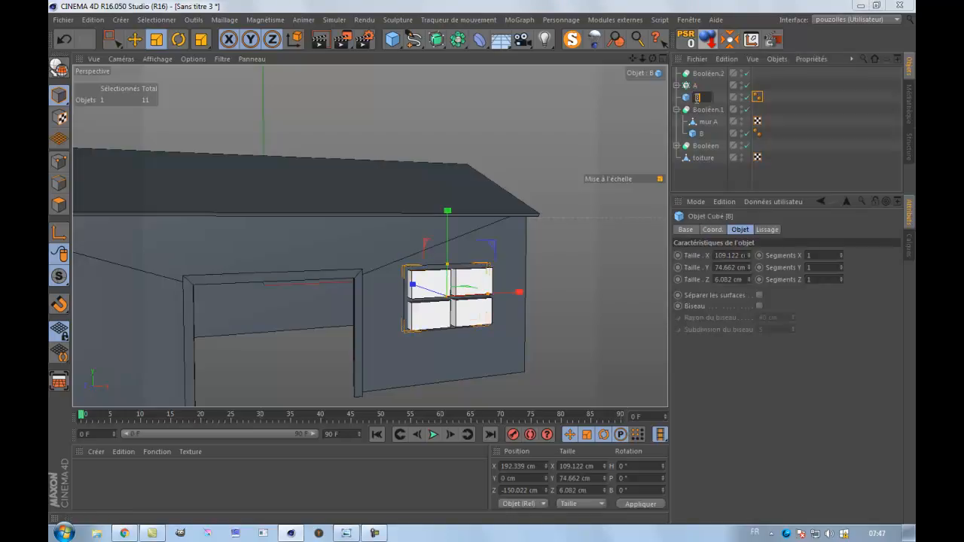
key("Return")
double_click(697, 85)
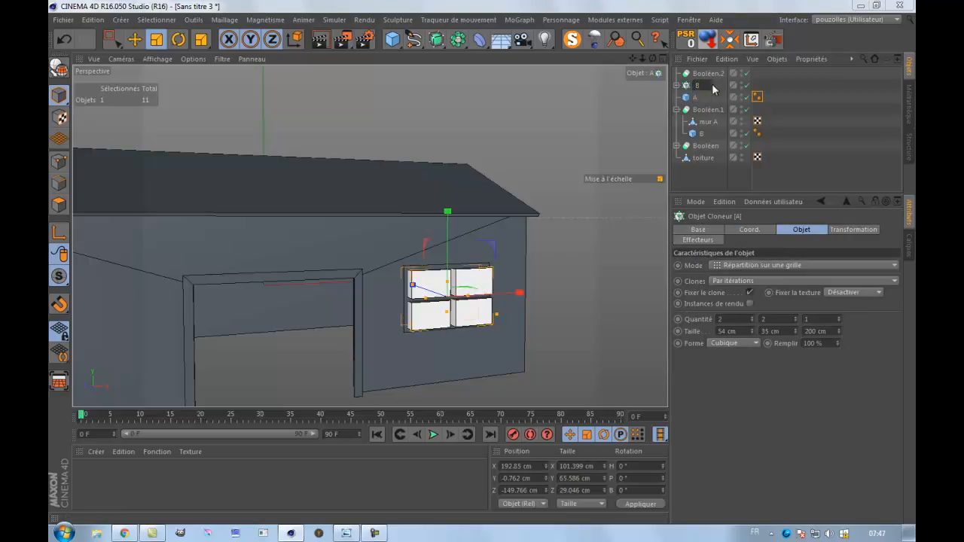
key("Return")
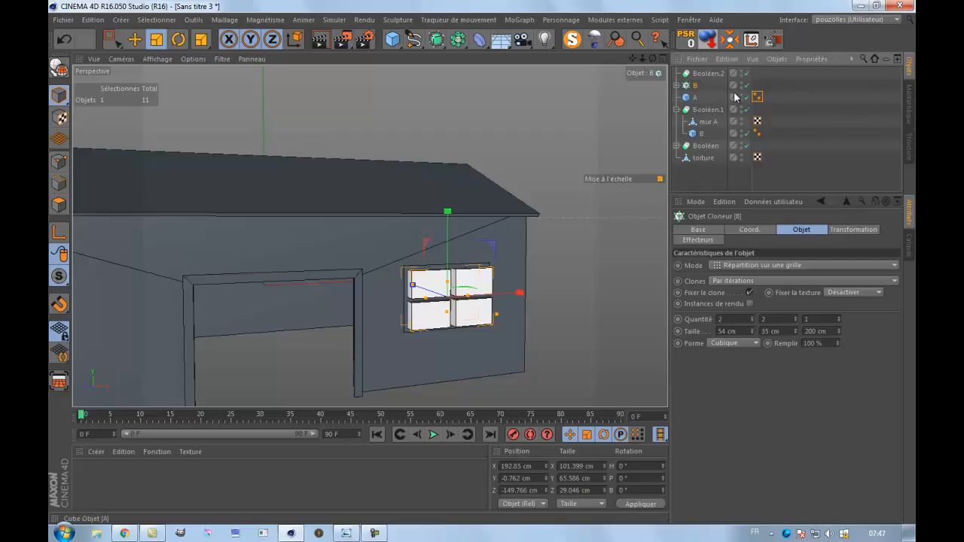
Nest the window block cube A and the cloner B under the new Boolean object.
left_click_drag(774, 83, 705, 74)
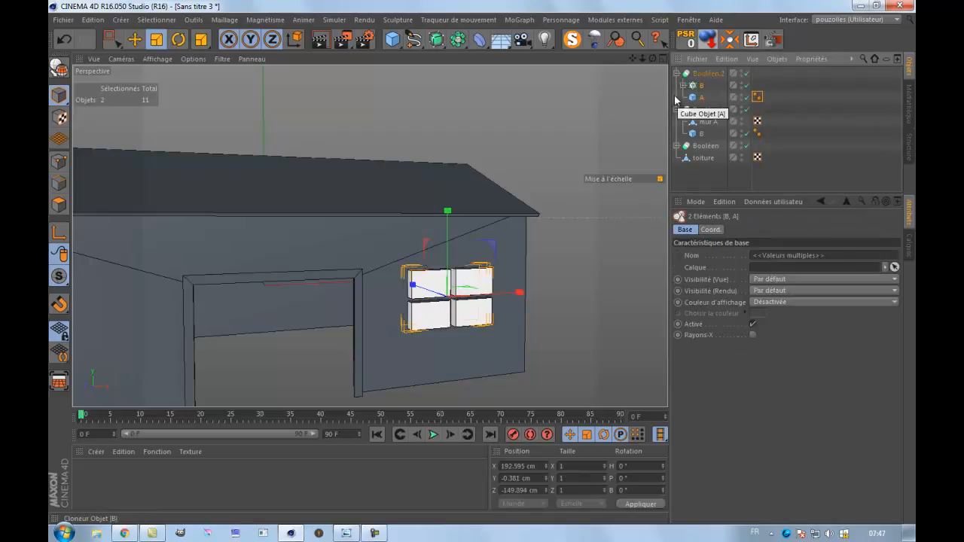
scroll(446, 283, "up", 4)
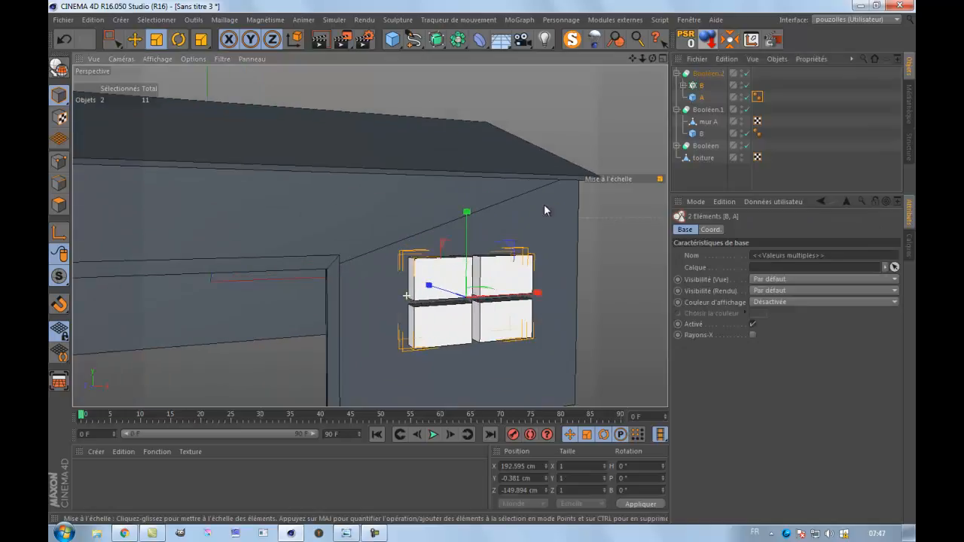
Reorder the window Boolean's children so block A sits above cloner B and the clones cut the panes out of it.
left_click_drag(696, 101, 701, 88)
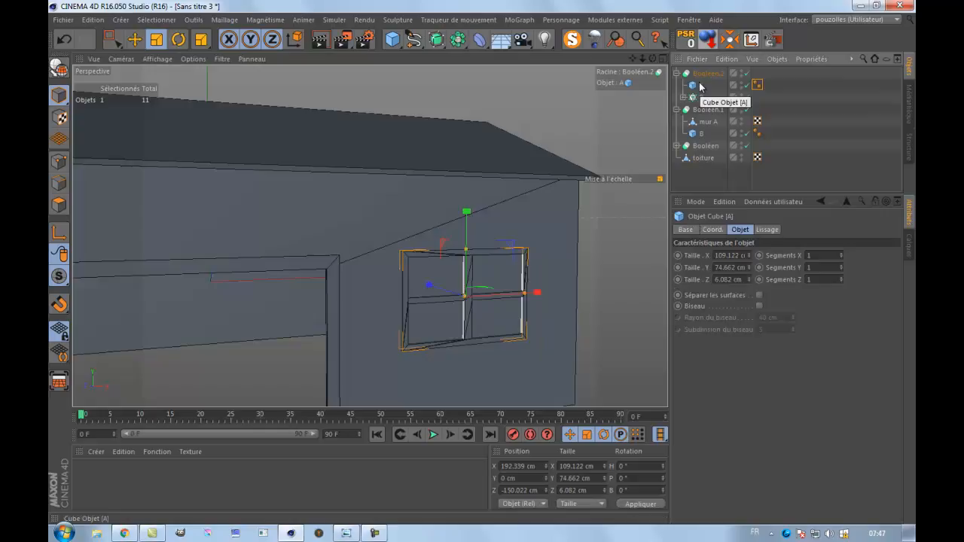
scroll(445, 319, "up", 5)
scroll(445, 319, "up", 2)
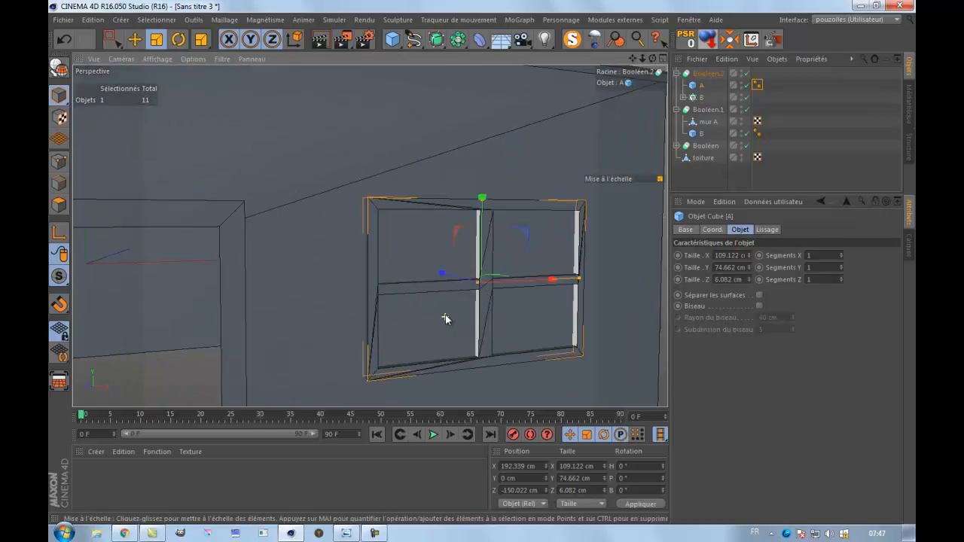
Isolate the window Boolean with MagicSolo to examine the four-pane frame, and restore the display of the whole barn.
left_click(573, 41)
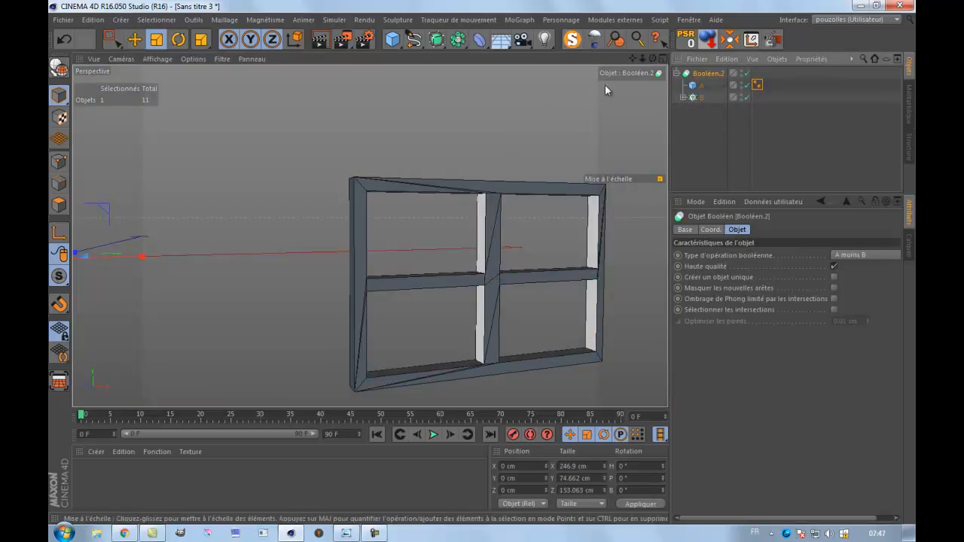
left_click(677, 73)
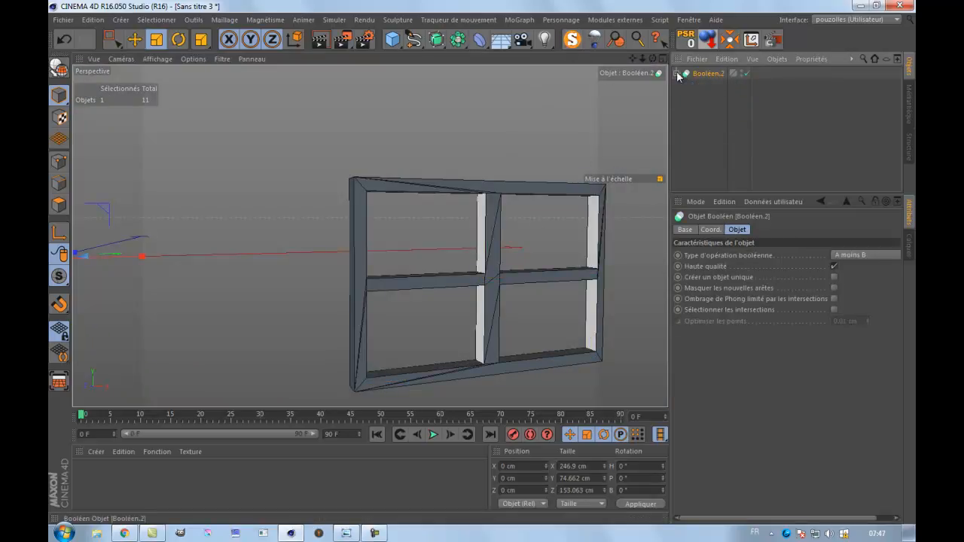
left_click(678, 74)
left_click(574, 42)
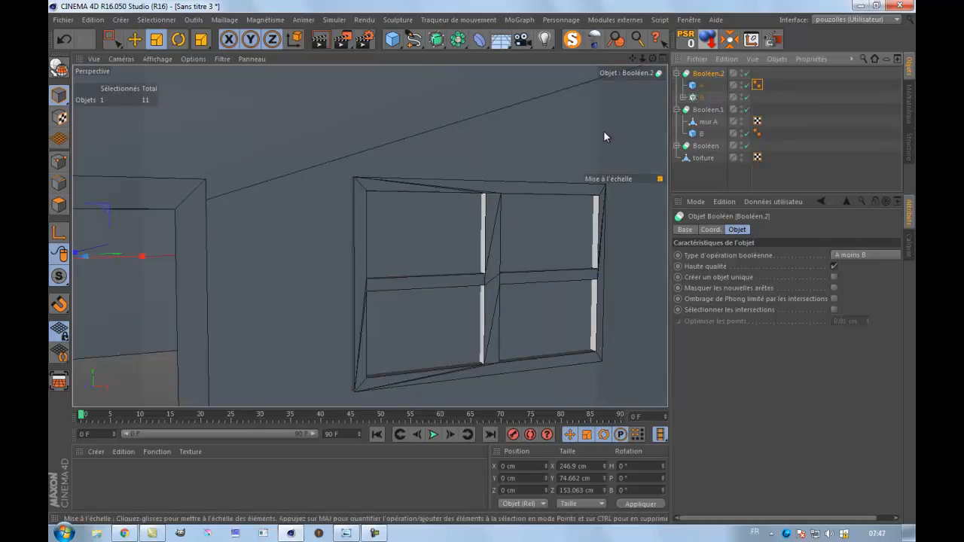
Select cloner B inside the window Boolean.
scroll(606, 135, "down", 4)
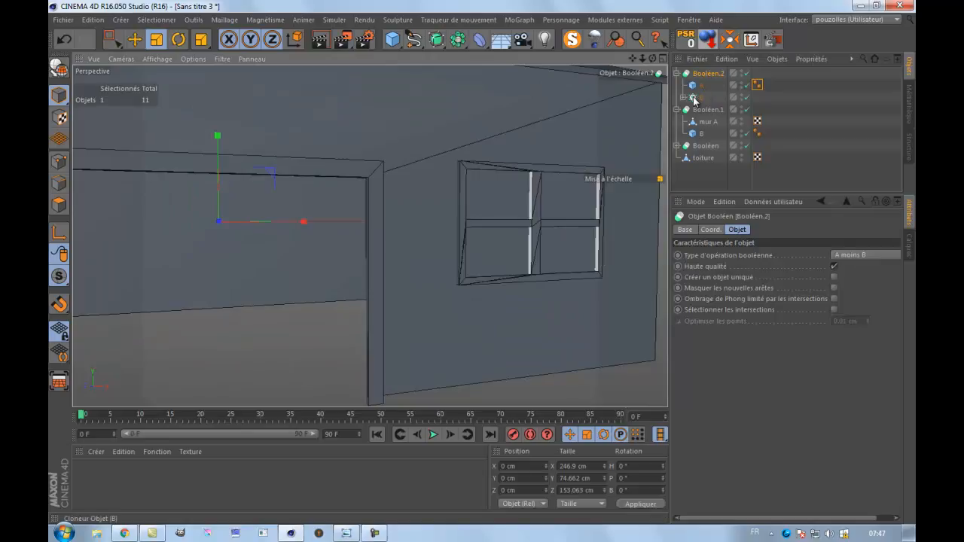
left_click(695, 98)
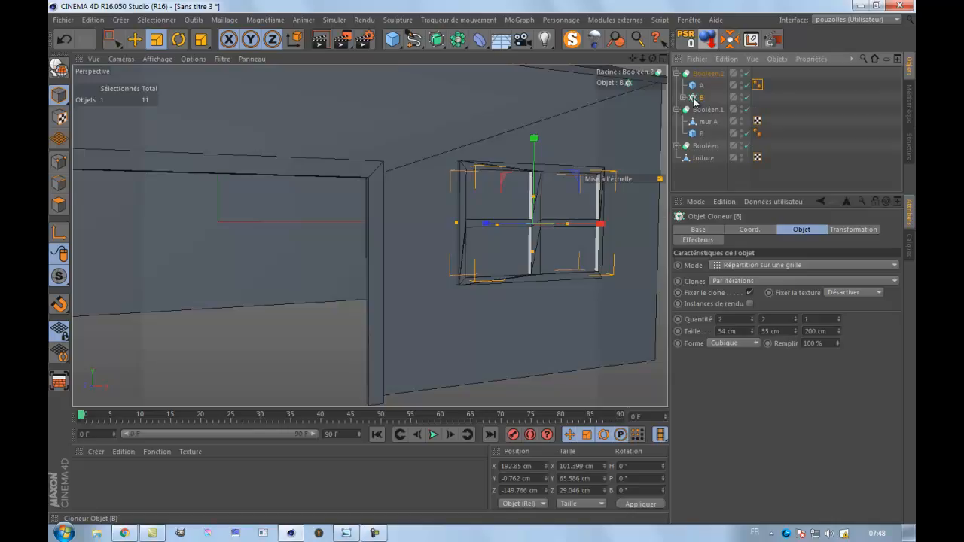
Copy cloner B from the window Boolean and nest the copy under the door-cutting cube B in the wall Boolean.
left_click_drag(695, 102, 699, 136, "ctrl")
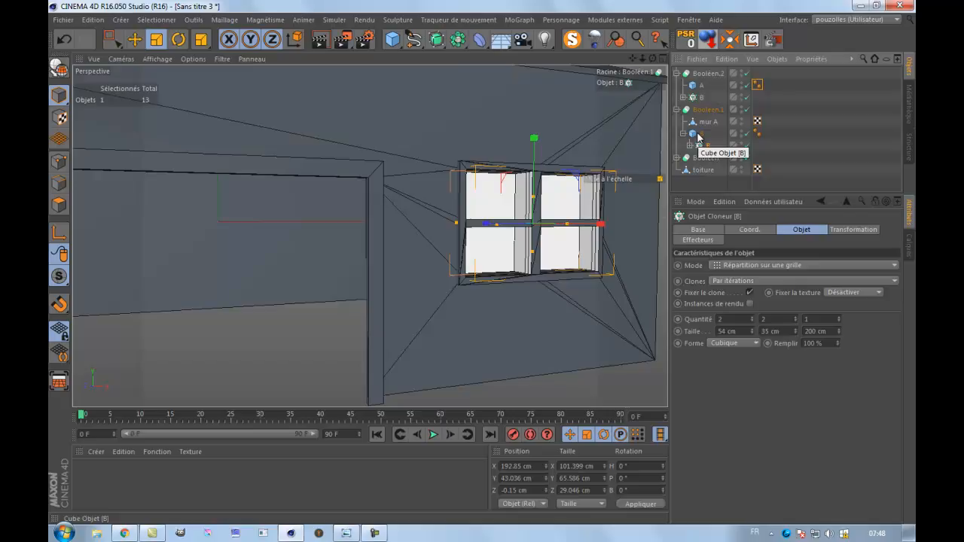
scroll(542, 200, "down", 3)
mouse_move(653, 58)
left_mouse_down()
mouse_move(479, 263)
mouse_move(445, 256)
mouse_move(482, 261)
mouse_move(486, 252)
mouse_move(482, 262)
mouse_move(510, 277)
mouse_move(483, 264)
left_mouse_up()
scroll(467, 303, "up", 3)
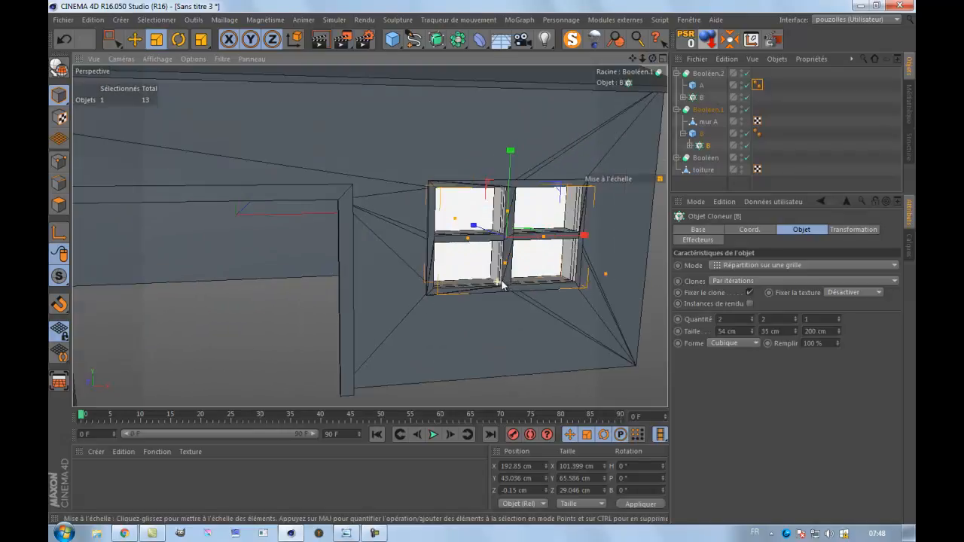
Convert the copied cloner to editable objects and merge its four pane cubes with Connecter les objets + Supprimer.
left_click(688, 145)
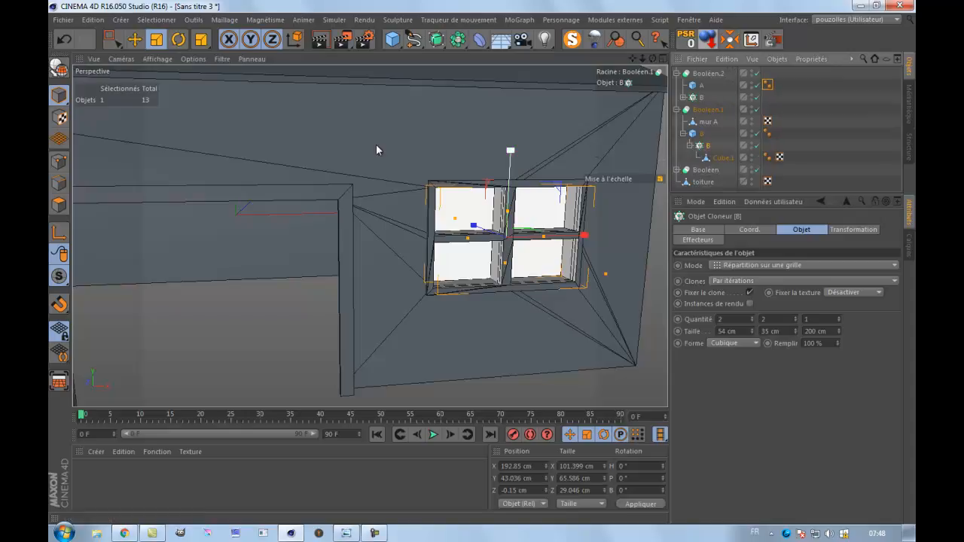
left_click(59, 68)
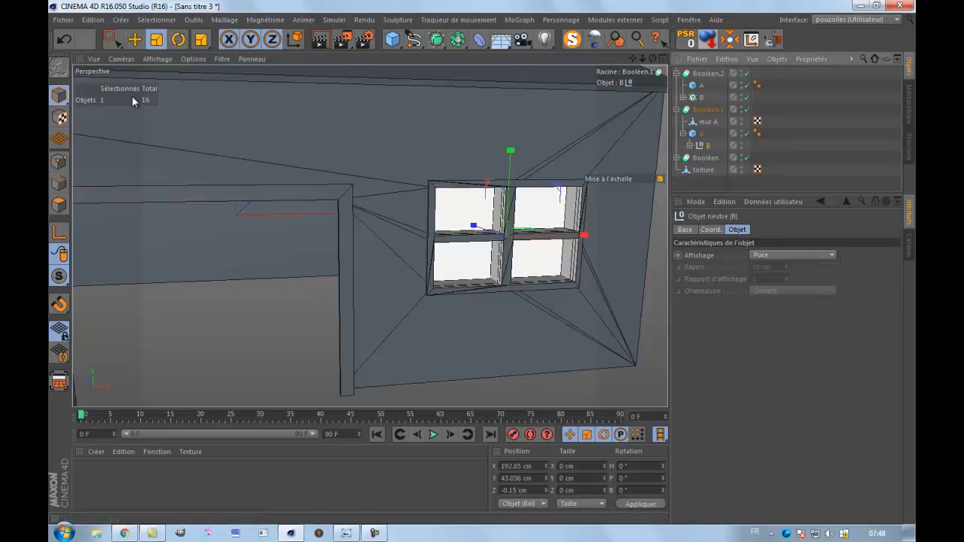
left_click(689, 145)
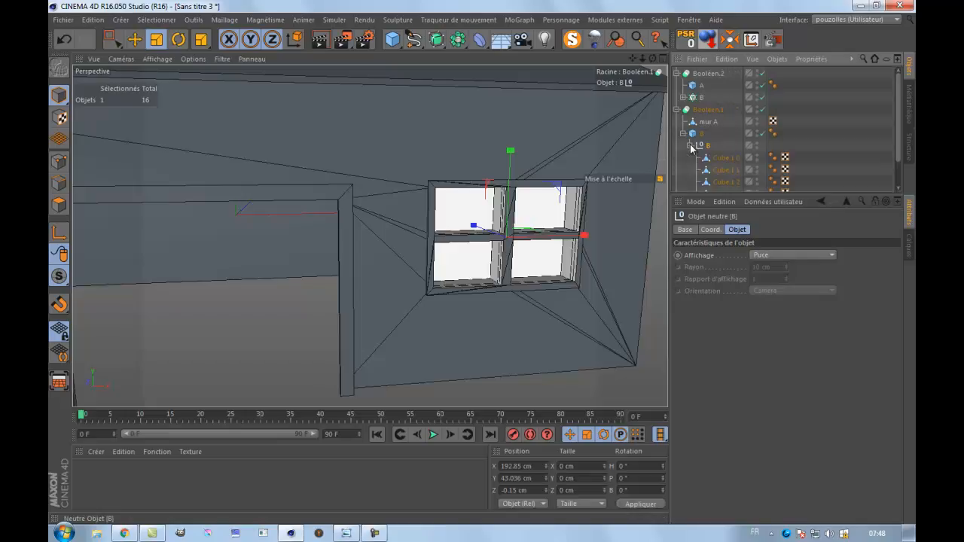
scroll(746, 169, "down", 2)
left_click_drag(770, 154, 723, 166)
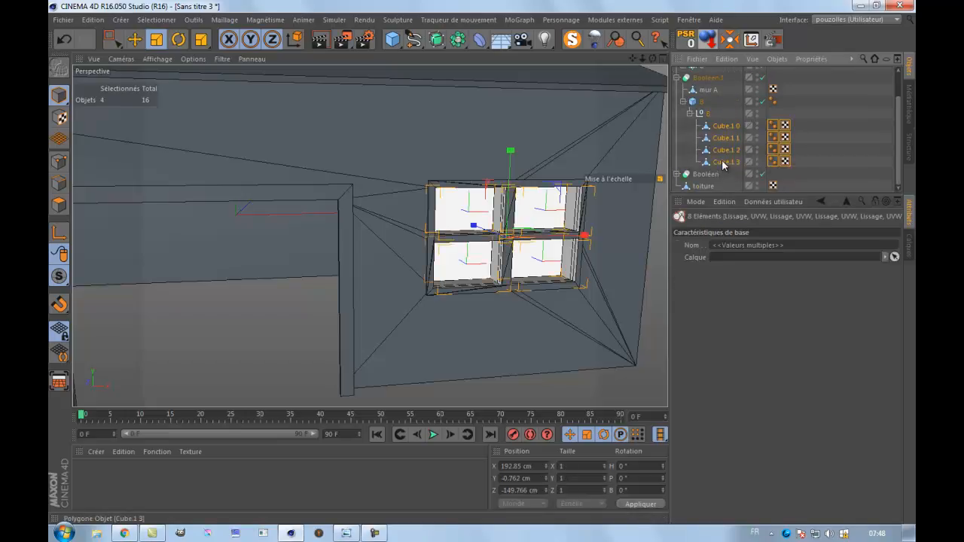
right_click(723, 166)
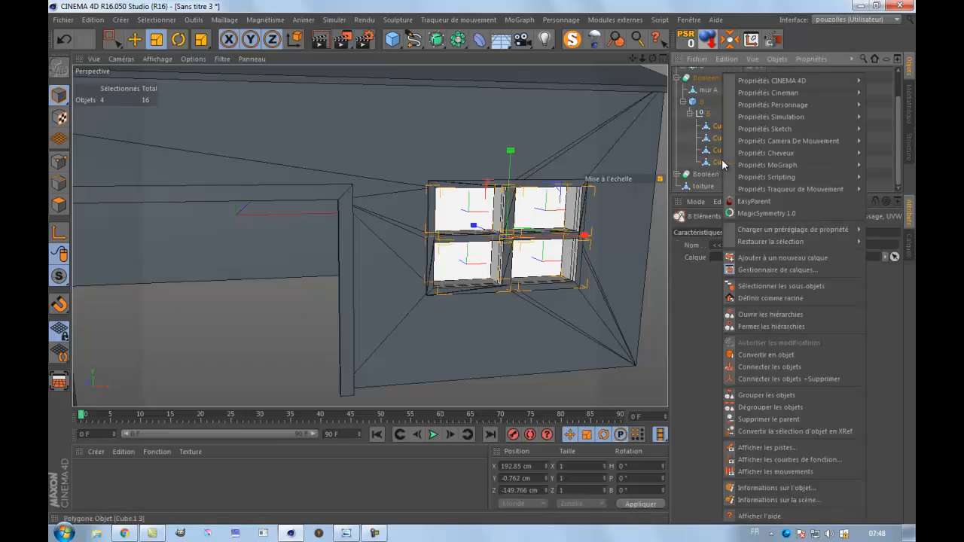
left_click(769, 381)
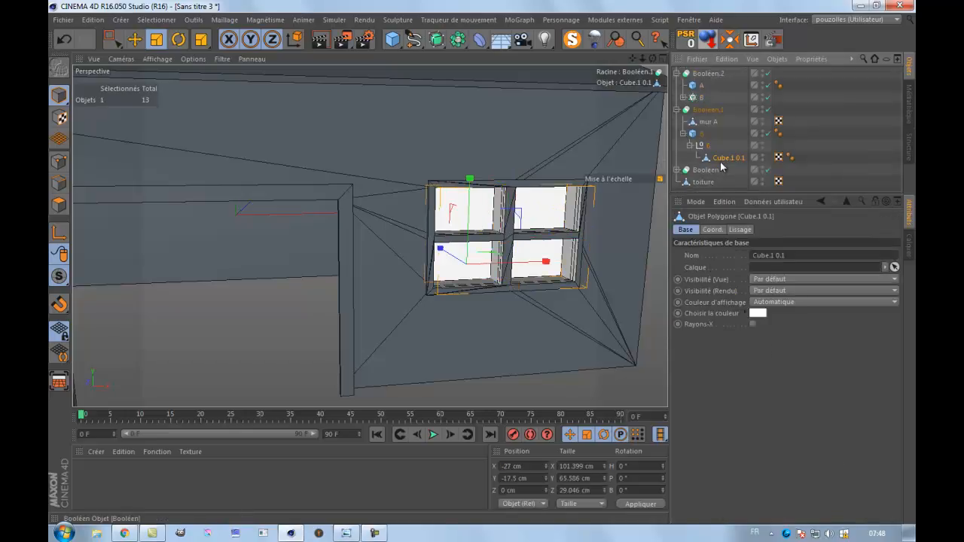
Move the merged pane object out of its null directly under door cube B, and delete the empty null.
left_click_drag(725, 158, 708, 145)
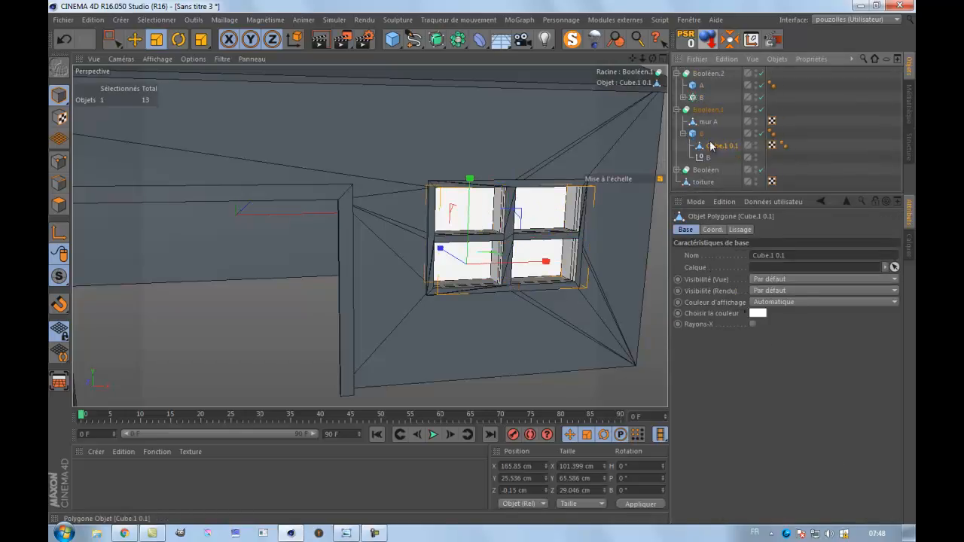
left_click(706, 158)
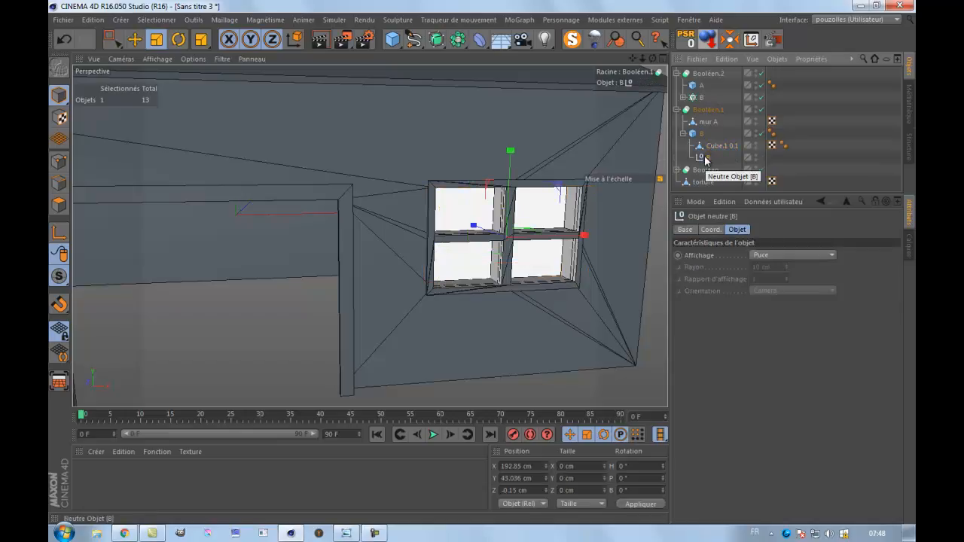
key("Delete")
Take the merged pane object out of door cube B, make that cube editable, and nest the pane object back under it.
left_click_drag(708, 140, 705, 156)
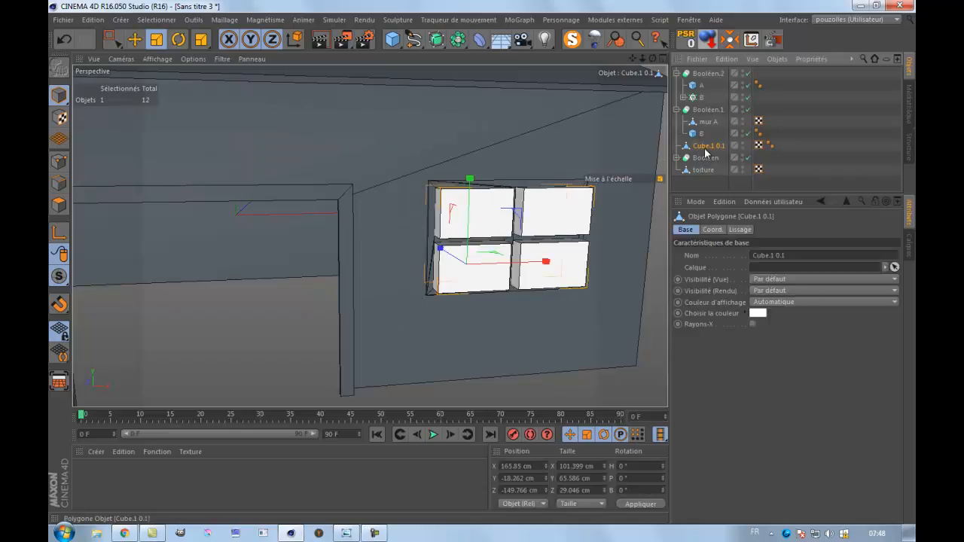
left_click(699, 134)
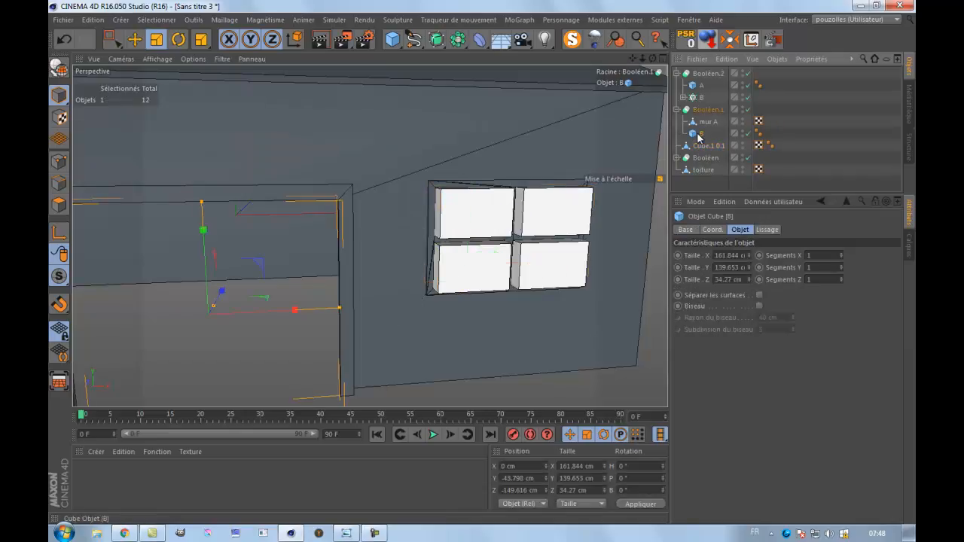
left_click(60, 69)
left_click_drag(700, 151, 700, 136)
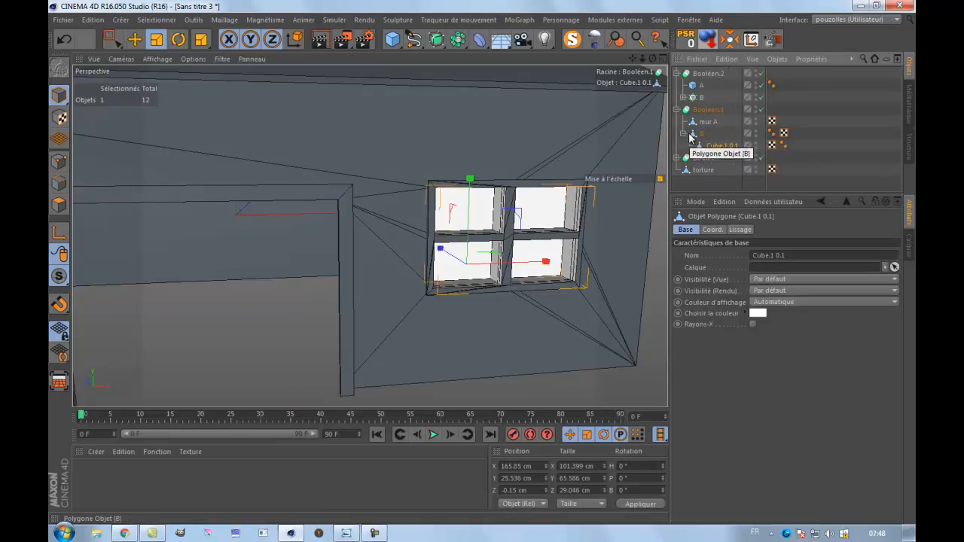
left_click(683, 133)
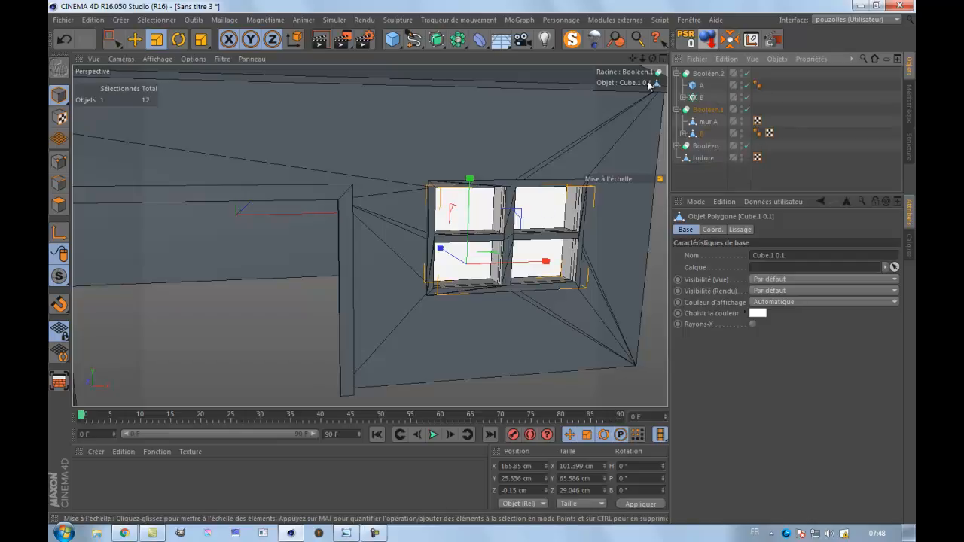
Rename the merged pane object under the door cutter as B.
left_click_drag(652, 58, 475, 262)
left_click_drag(480, 262, 472, 265, "alt")
left_click(682, 134)
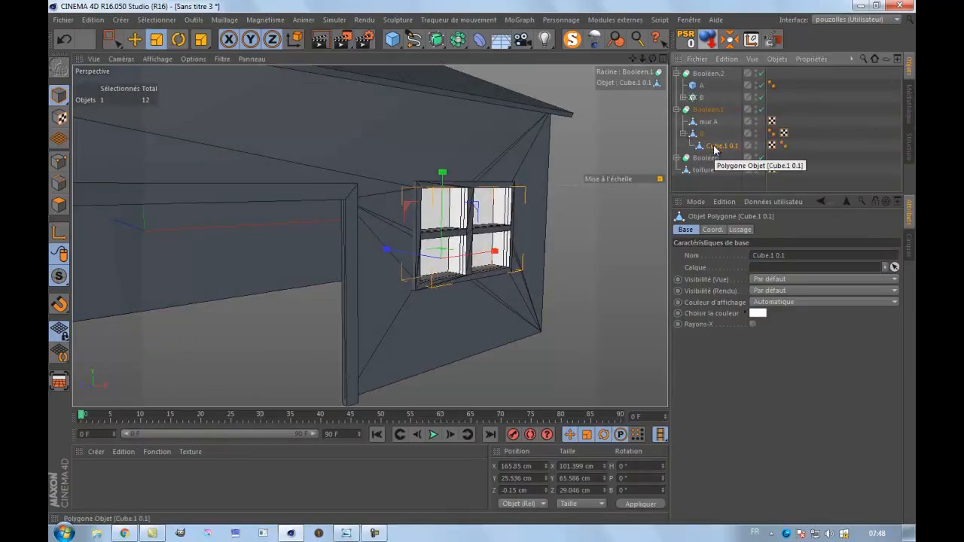
double_click(714, 147)
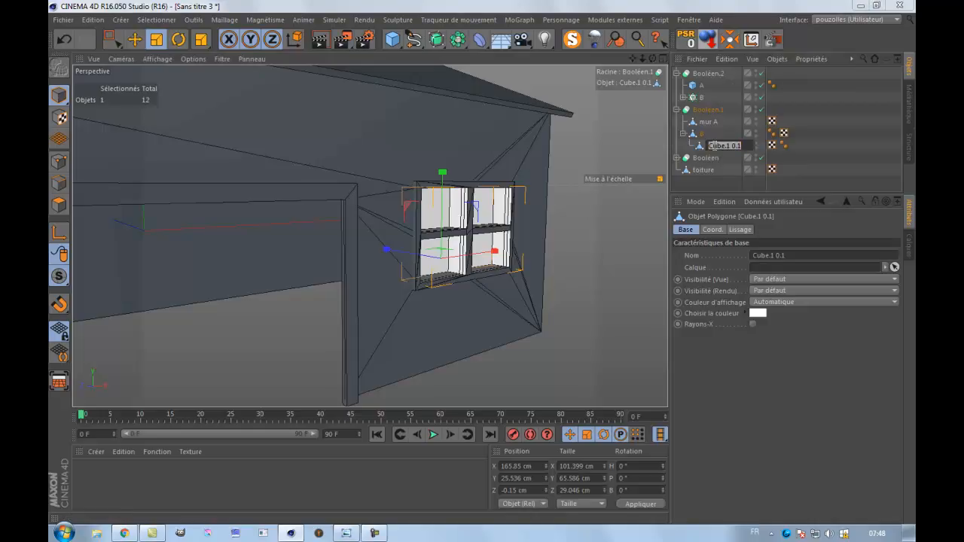
type("B")
key("Return")
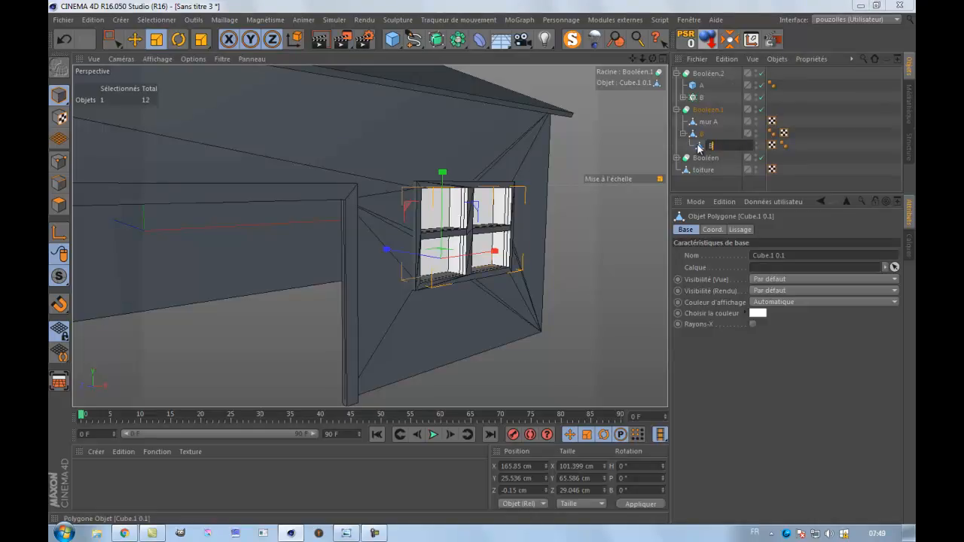
Try nesting the door cutter B under the pane cutter B, and put the pane cutter back beneath the door cutter.
left_click_drag(697, 147, 697, 133)
left_click(694, 149)
left_click_drag(694, 150, 698, 137)
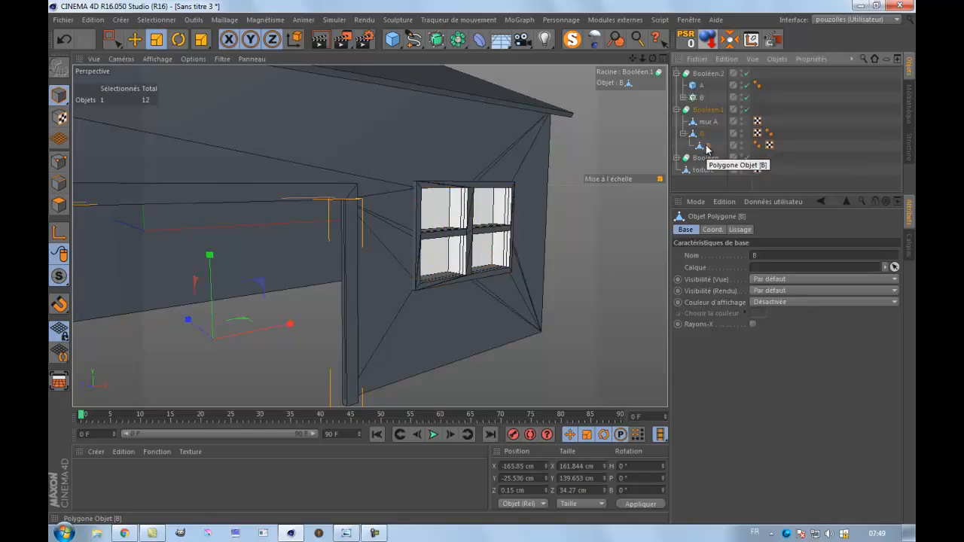
left_click(700, 136)
mouse_move(705, 152)
left_mouse_down()
mouse_move(697, 140)
mouse_move(699, 149)
left_mouse_up()
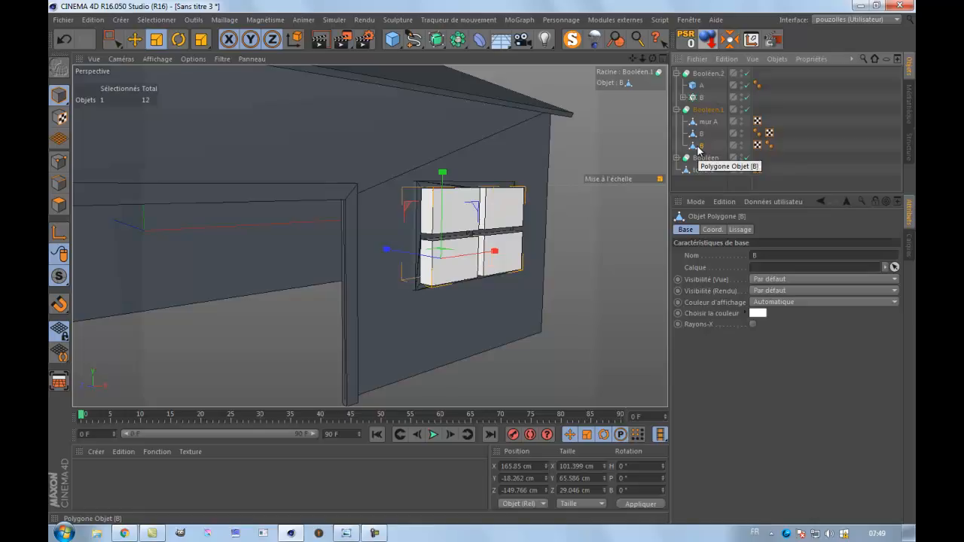
left_click_drag(697, 148, 700, 136)
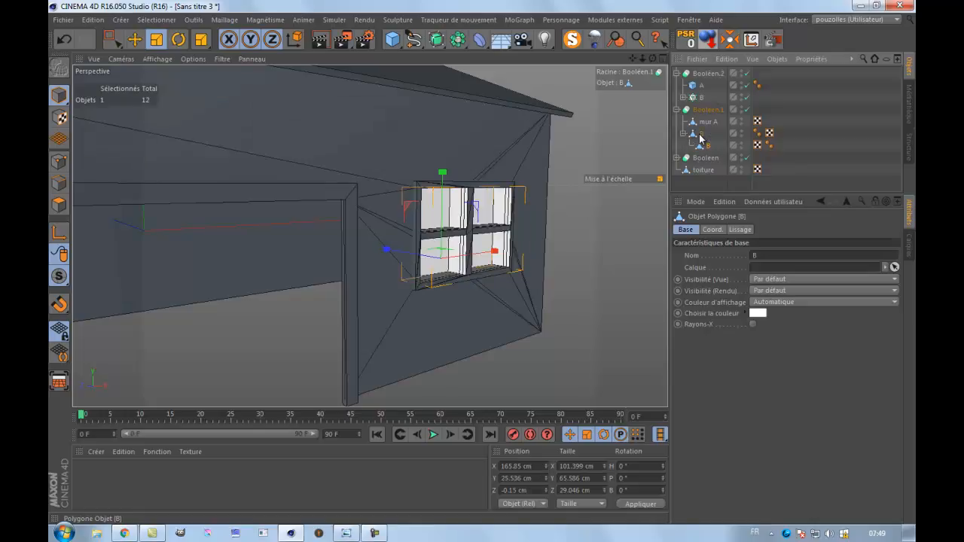
Try the A union B operation type on the wall Boolean and return it to A moins B.
left_click_drag(653, 59, 484, 267)
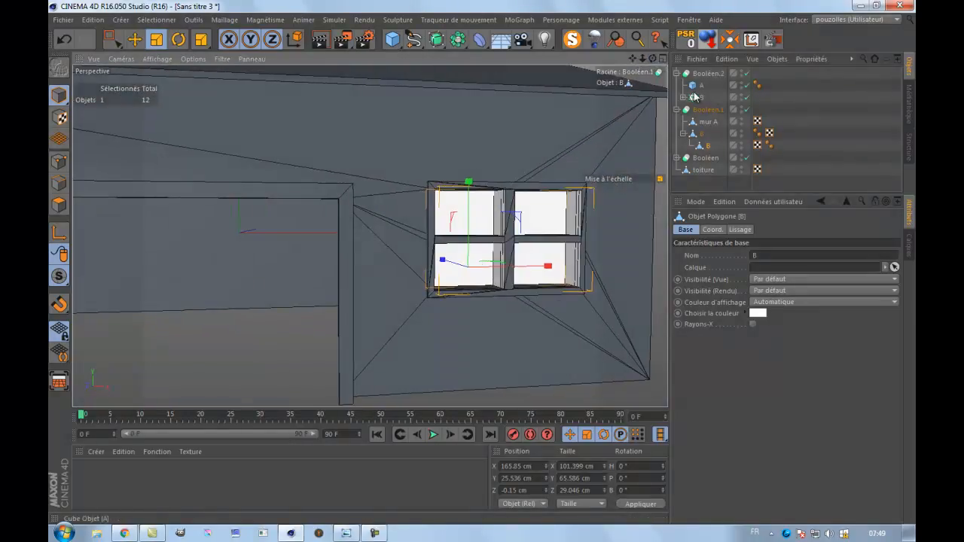
left_click(707, 110)
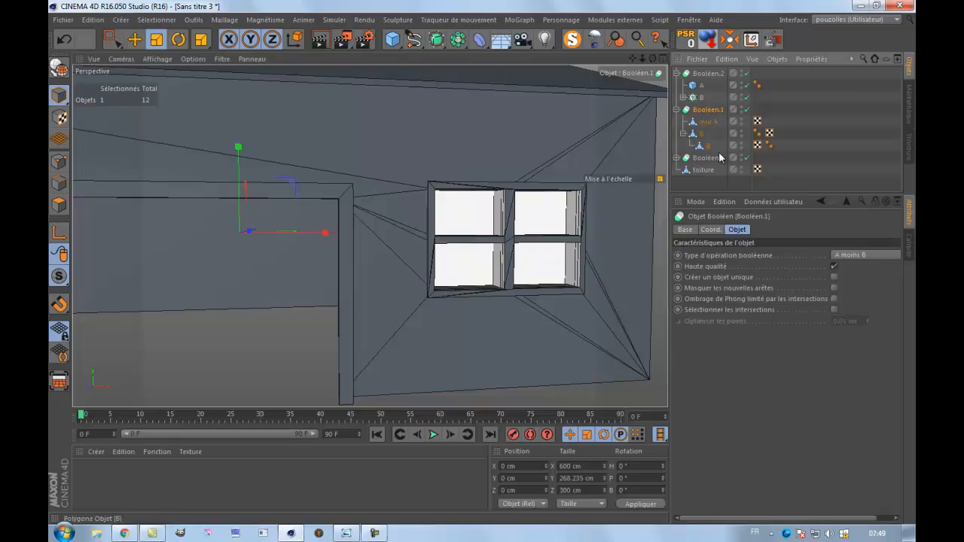
left_click(881, 255)
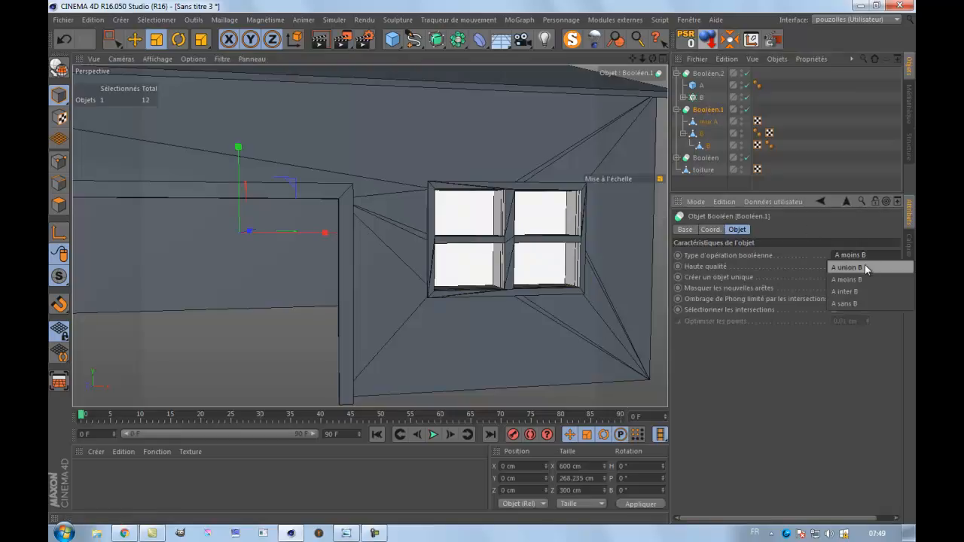
left_click(865, 268)
left_click(864, 255)
left_click(862, 278)
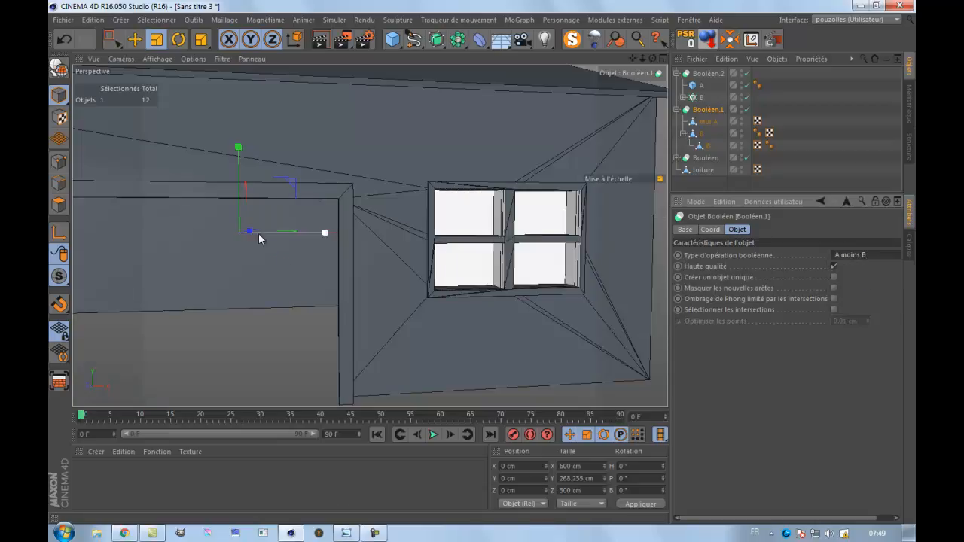
Try A inter B on the wall Boolean, and set its operation type to A sans B.
left_click(854, 258)
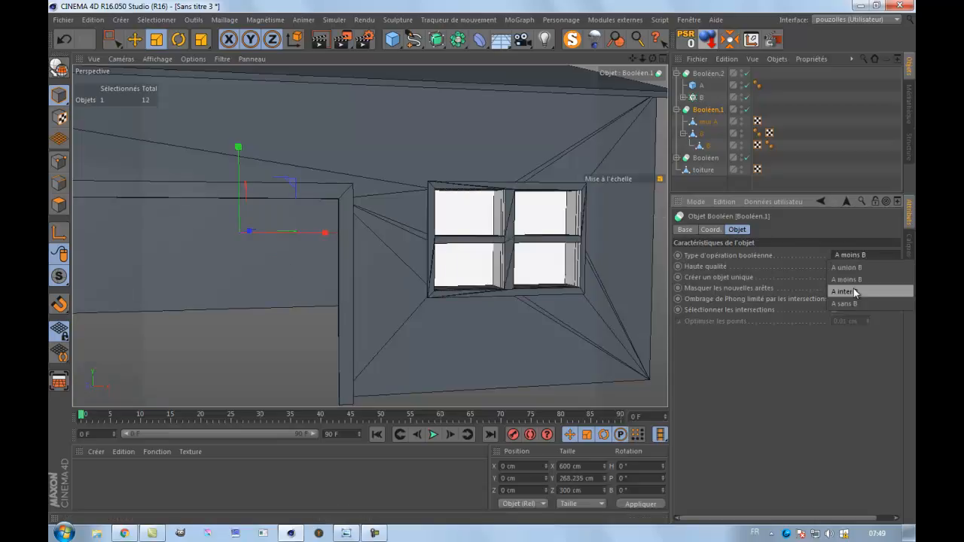
left_click(853, 289)
left_click(872, 256)
left_click(865, 302)
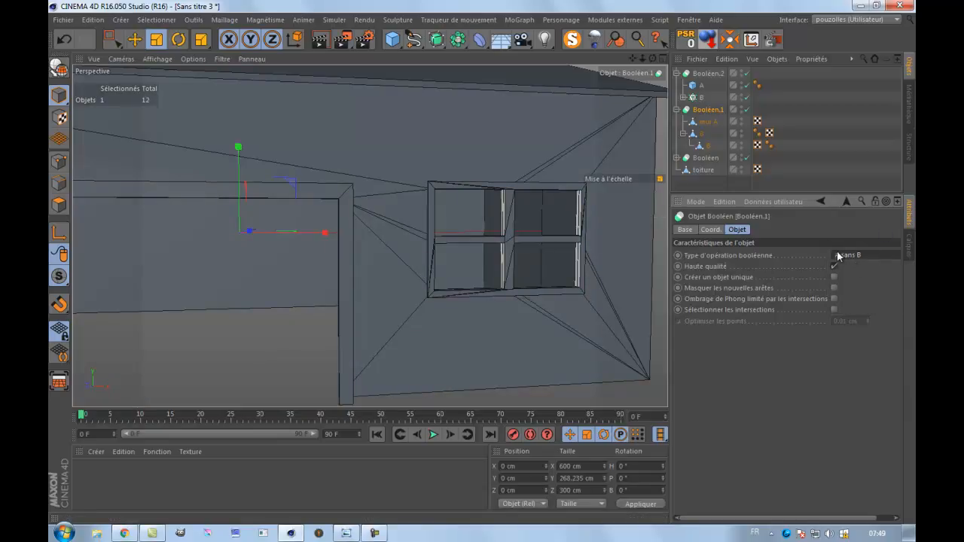
left_click_drag(649, 60, 483, 262)
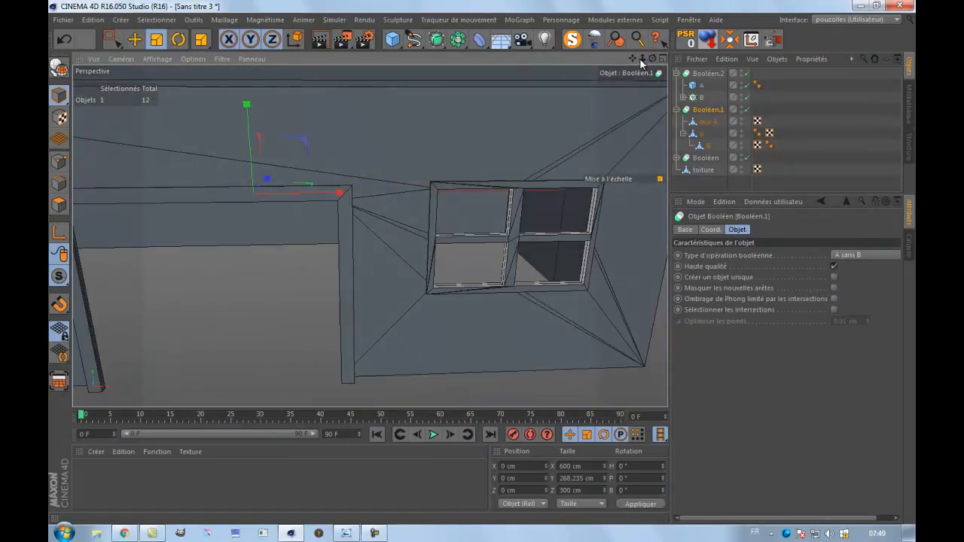
Raise the top row of points on the pane cutter nested under the door cutter to about Y 51.7 cm.
left_click(703, 145)
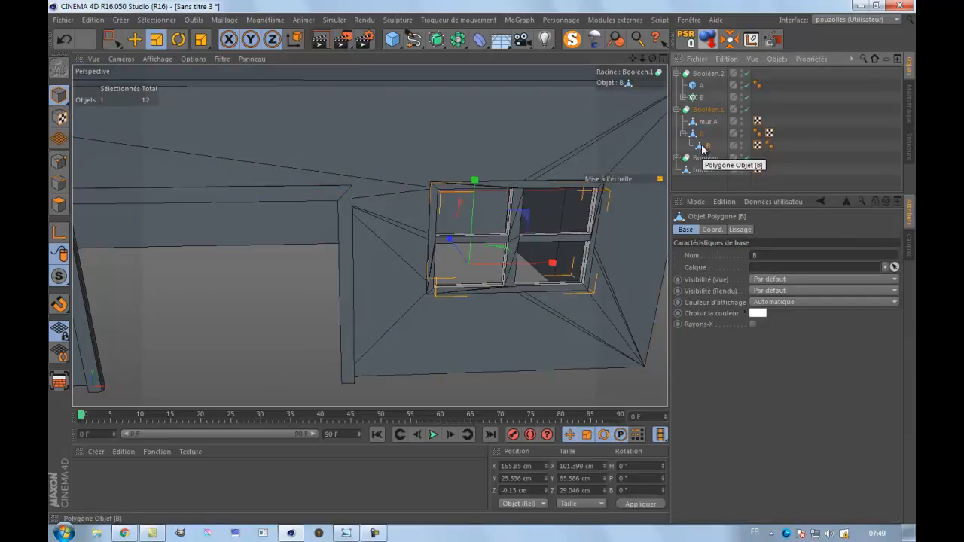
scroll(520, 238, "up", 5)
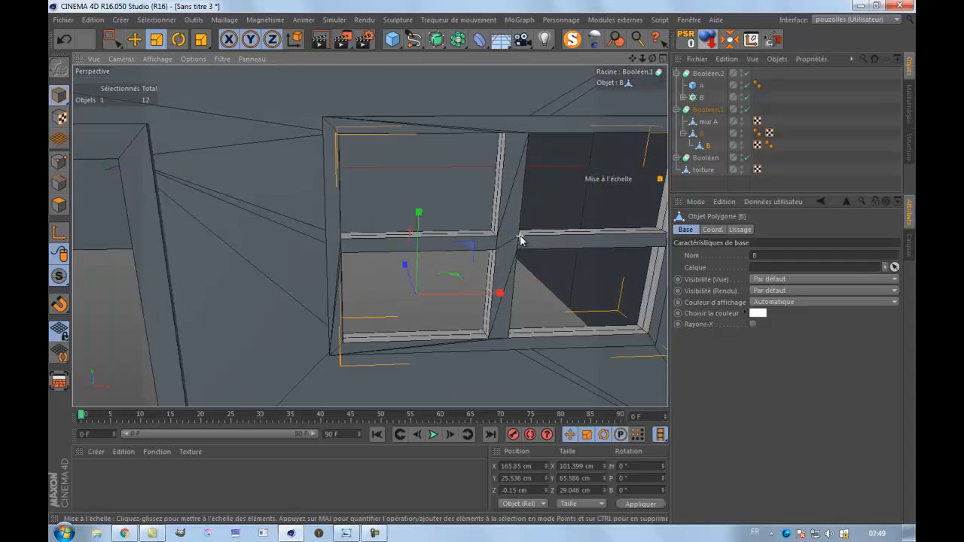
left_click_drag(633, 59, 539, 69)
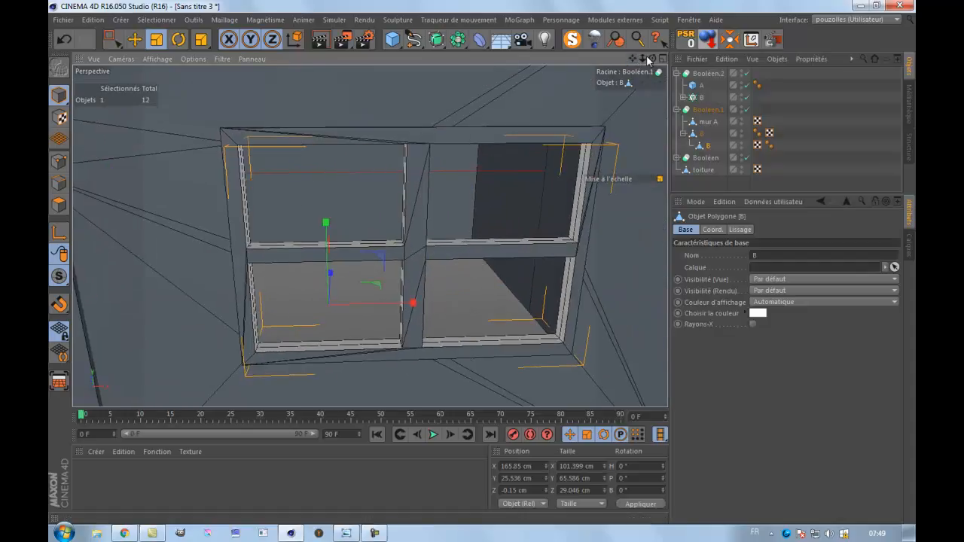
left_click_drag(485, 263, 478, 262)
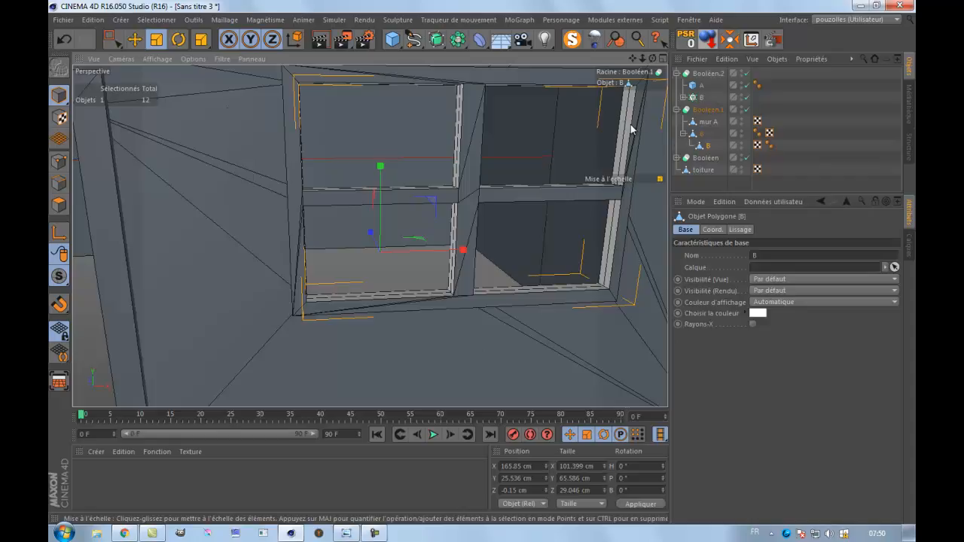
middle_click(420, 243)
middle_click(487, 328)
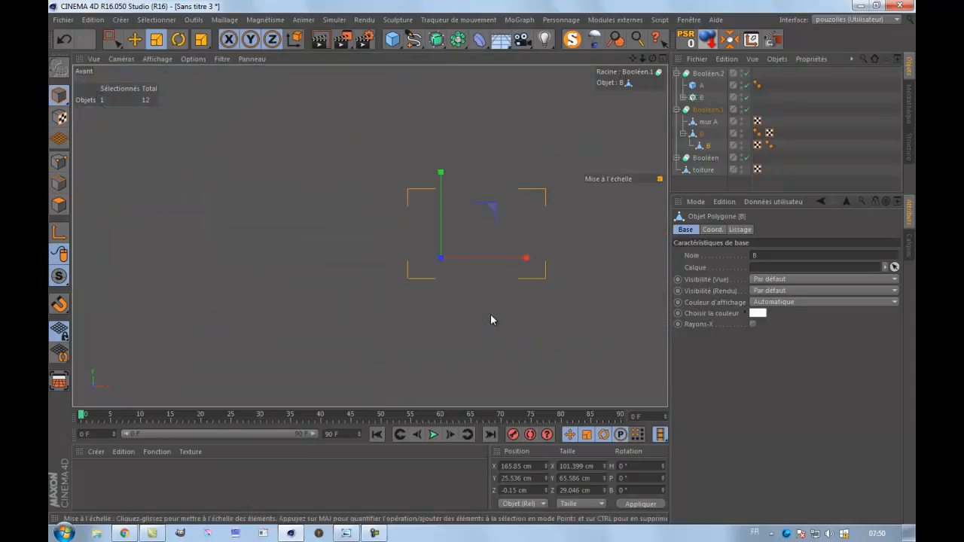
scroll(522, 235, "up", 1)
scroll(522, 235, "up", 1)
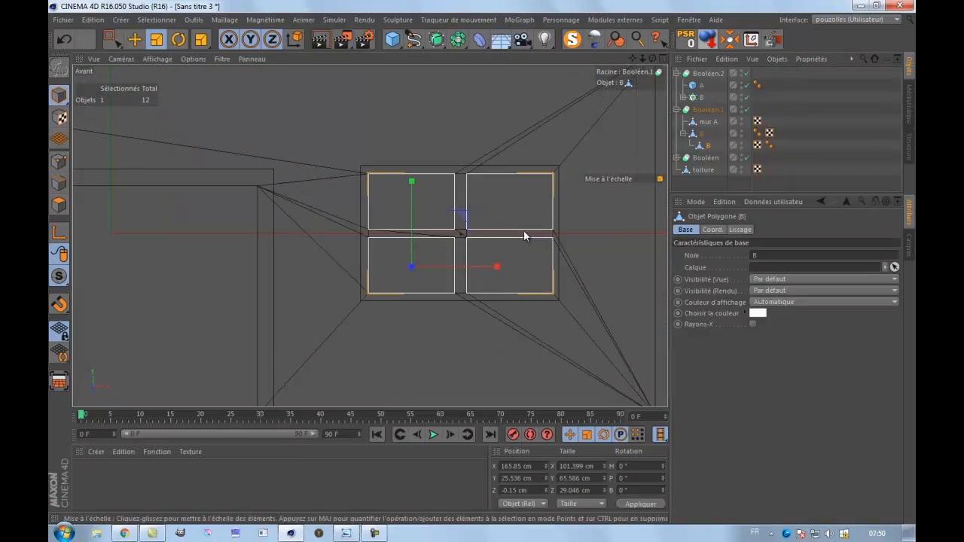
left_click(708, 147)
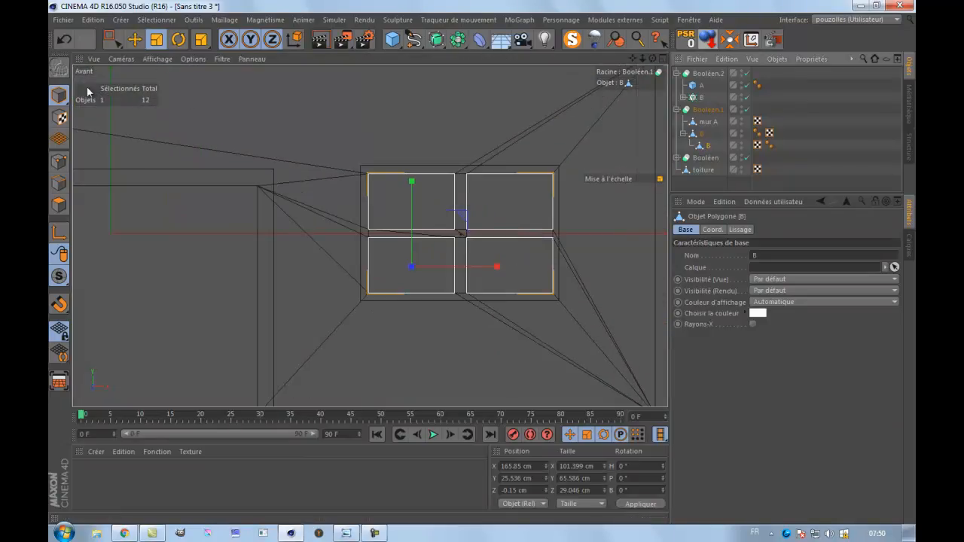
left_click(60, 162)
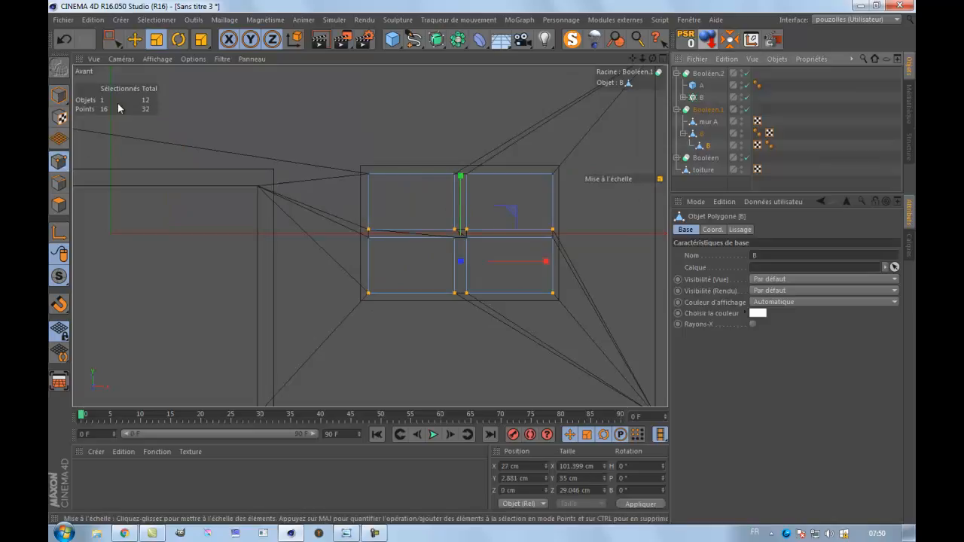
left_click(110, 39)
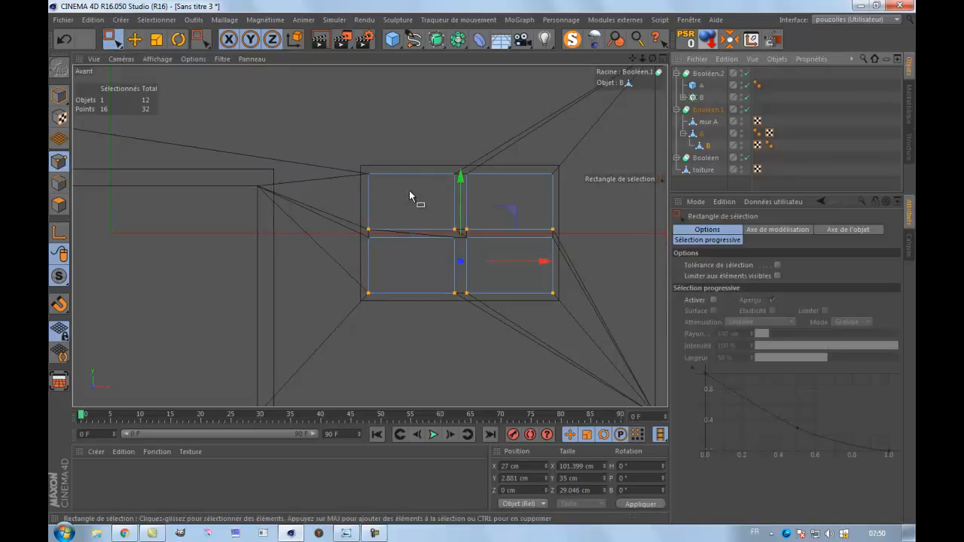
scroll(419, 189, "up", 3)
left_click_drag(341, 167, 613, 188)
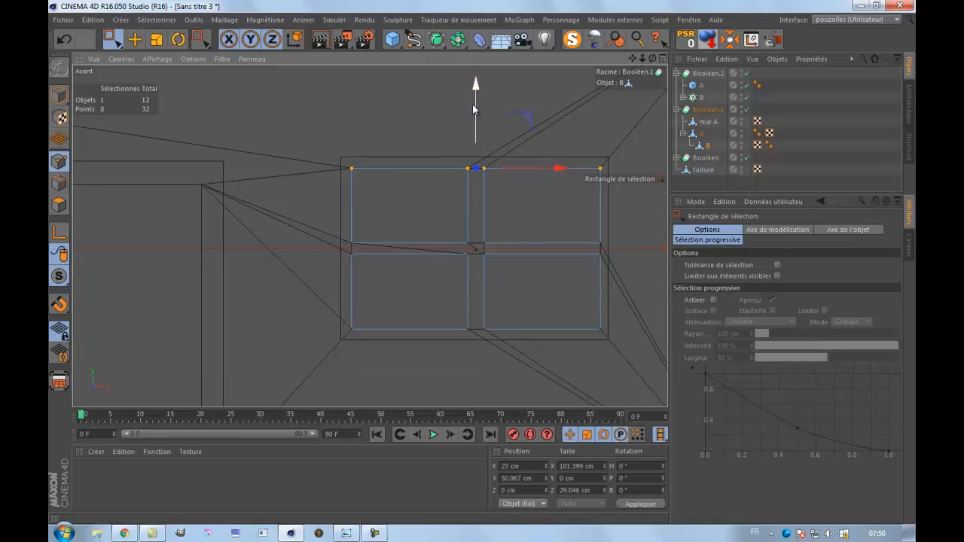
left_click_drag(476, 90, 476, 91)
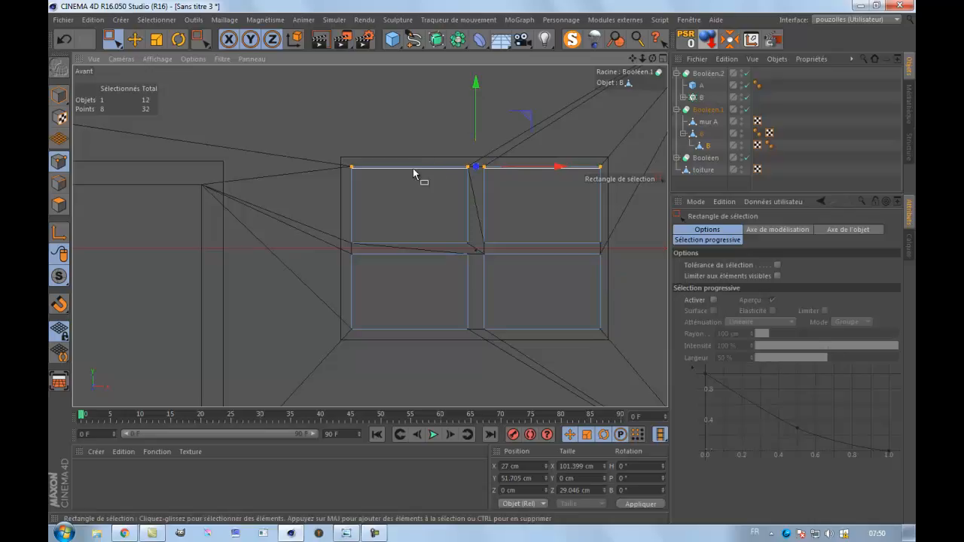
Enlarge the panes vertically by nudging the cutter's middle point rows toward the crossbar and its bottom row down, about 67.8 cm overall height.
left_click_drag(345, 230, 616, 247)
left_click_drag(477, 160, 477, 166)
left_click_drag(342, 260, 624, 250)
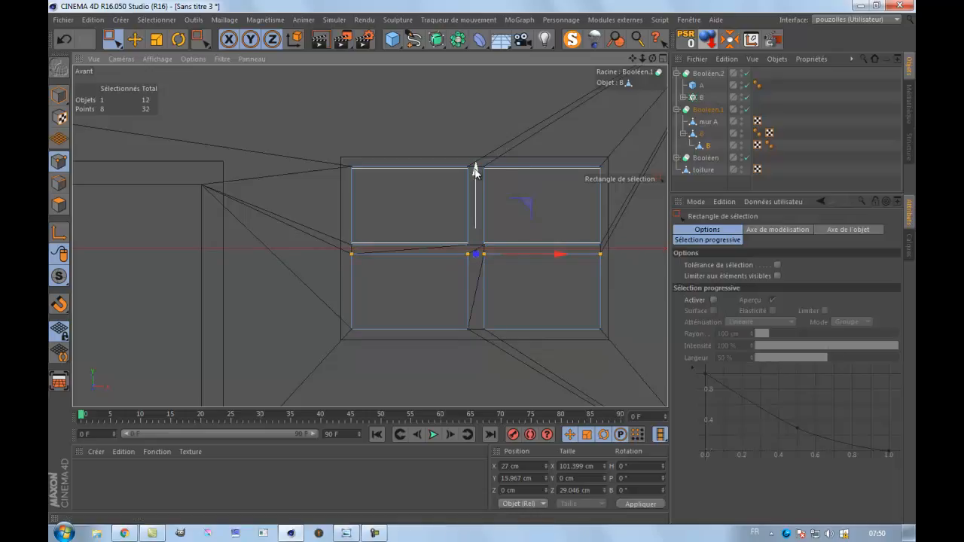
left_click_drag(475, 171, 475, 169)
left_click_drag(380, 340, 637, 356)
left_click_drag(475, 247, 461, 252)
Widen the panes by shifting the cutter's outer point columns to about X -24.9 and 78.7 cm and its inner columns toward the centre mullion.
left_click_drag(367, 155, 326, 372)
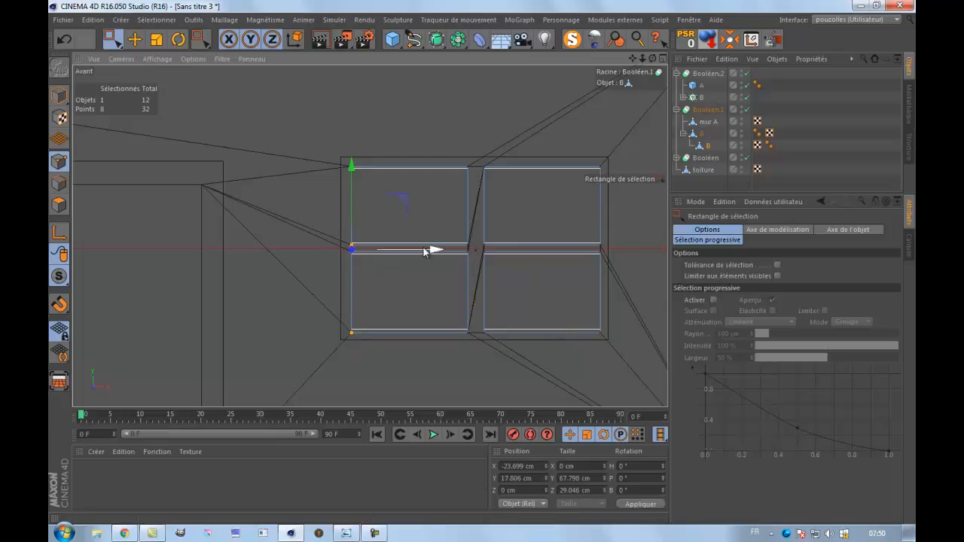
left_click_drag(436, 251, 434, 255)
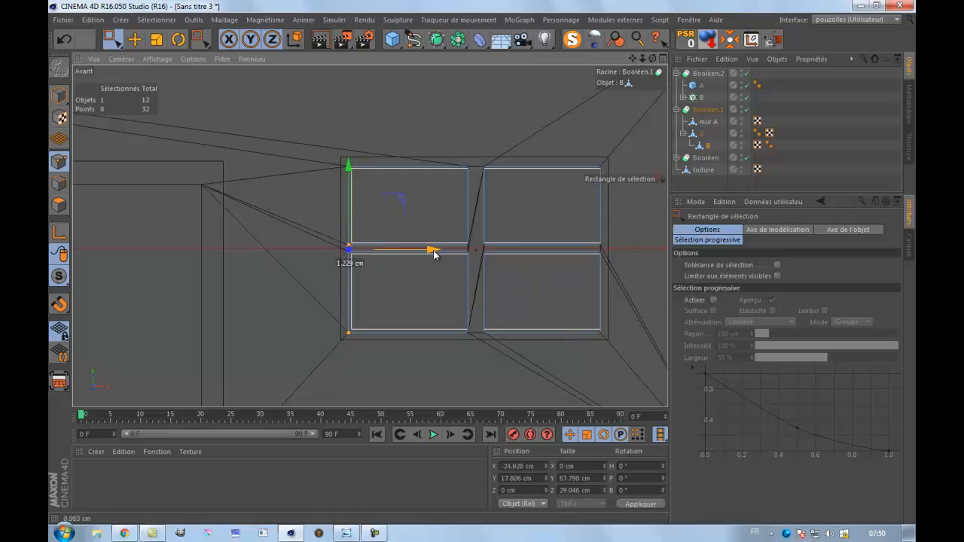
left_click_drag(476, 159, 450, 353)
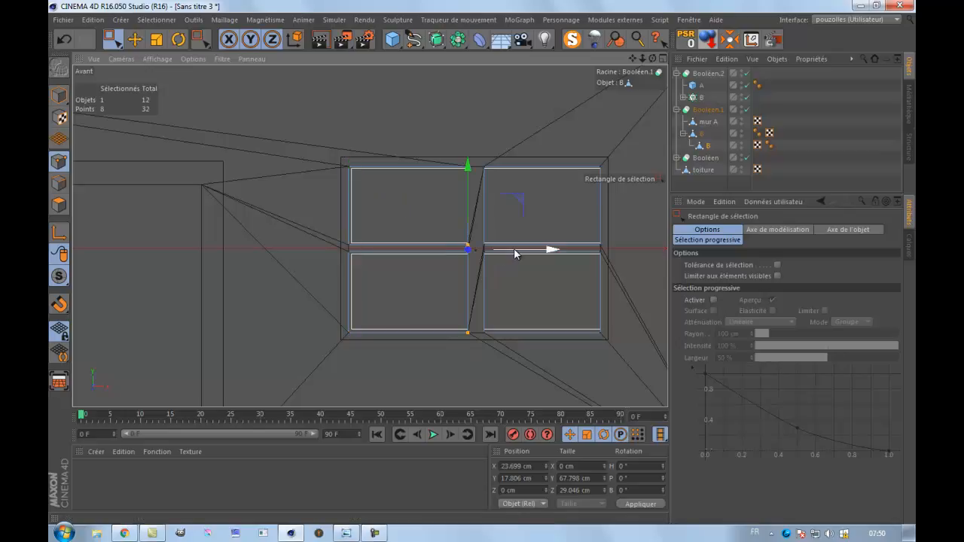
left_click_drag(516, 255, 516, 256)
left_click_drag(495, 160, 467, 360)
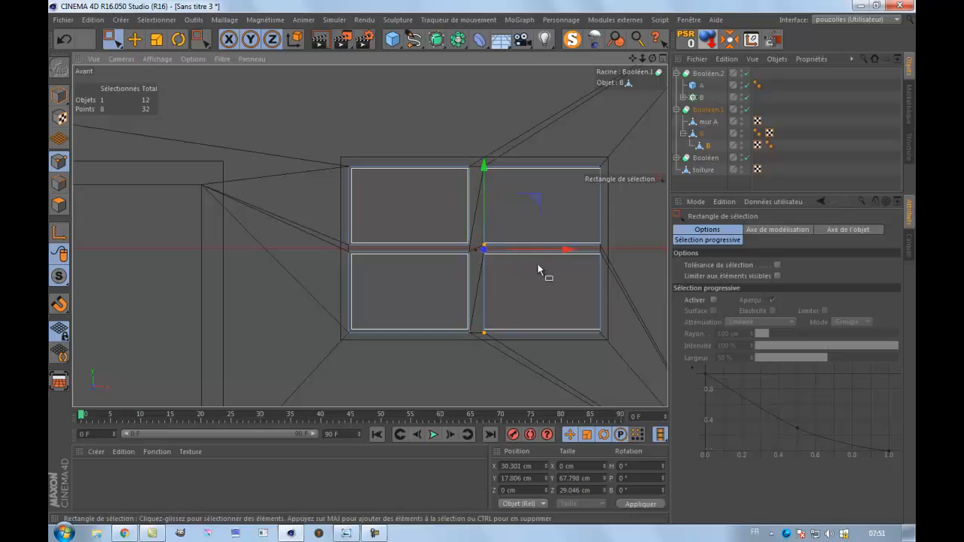
left_click_drag(565, 253, 564, 252)
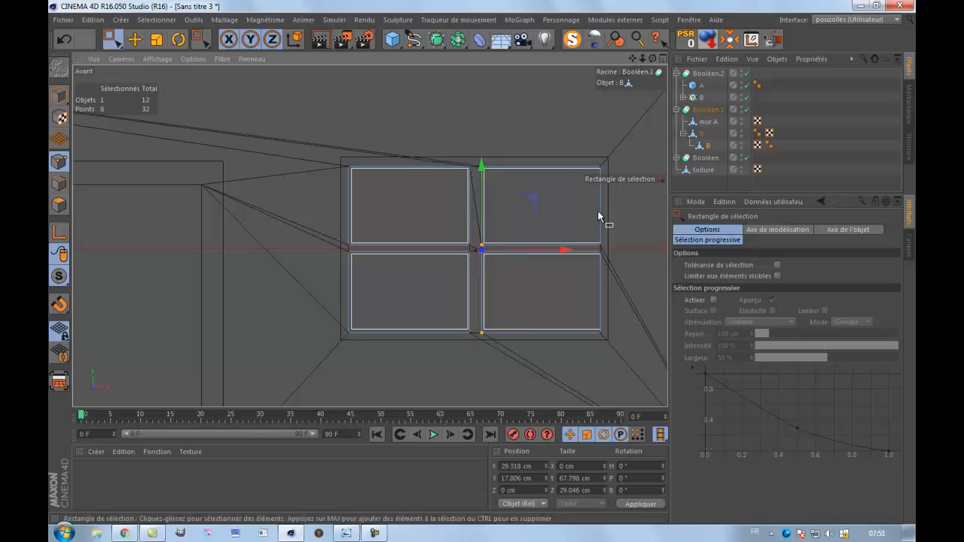
left_click_drag(628, 143, 592, 364)
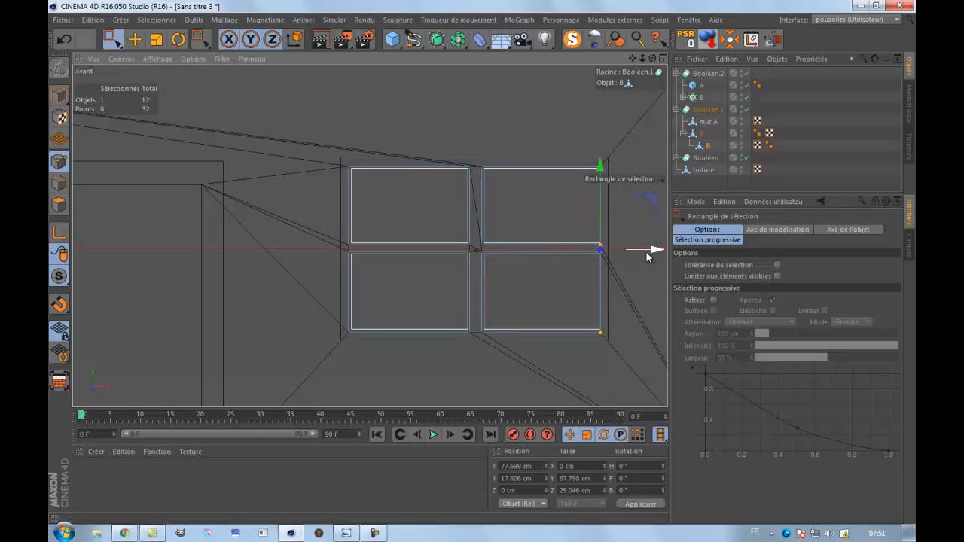
Deselect the pane cutter and examine the window openings and the whole barn in perspective.
middle_click(347, 226)
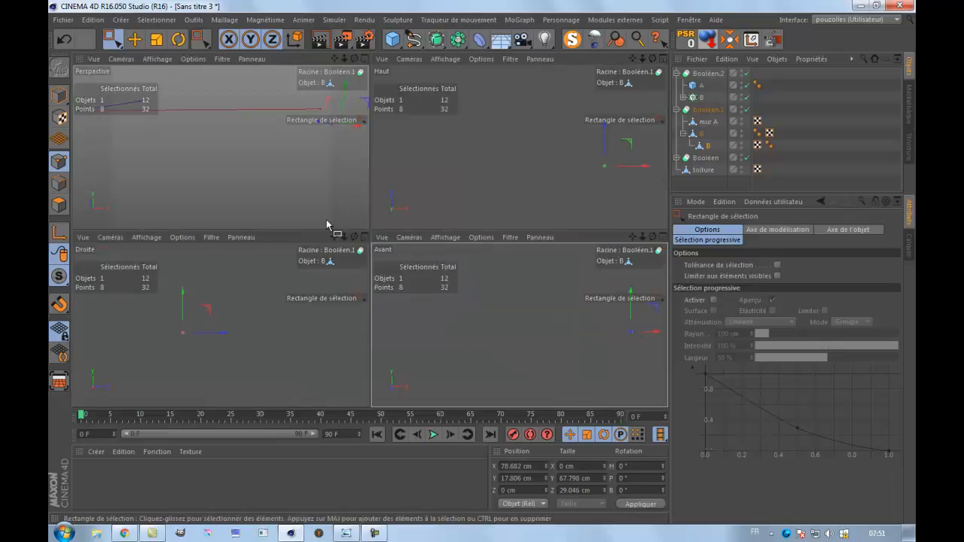
middle_click(334, 207)
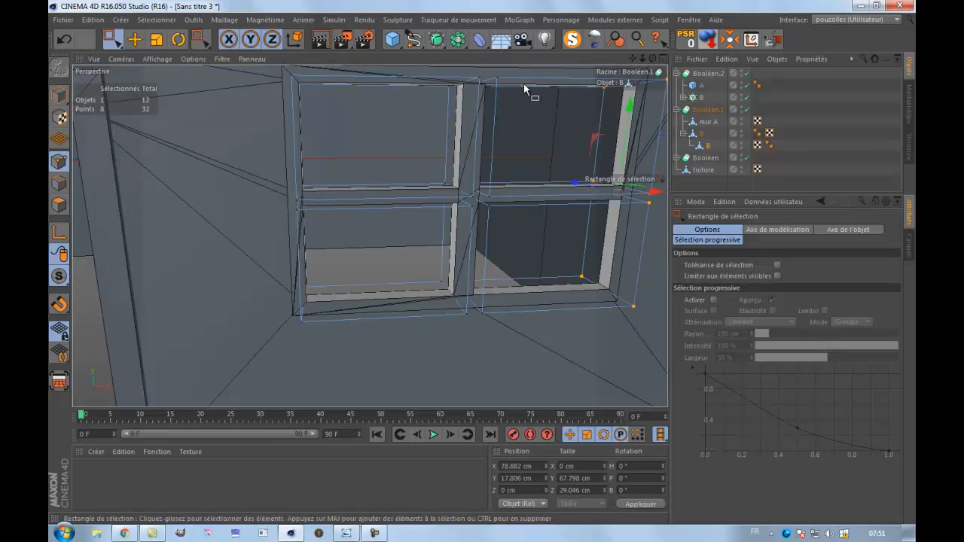
left_click(698, 183)
scroll(528, 251, "down", 6)
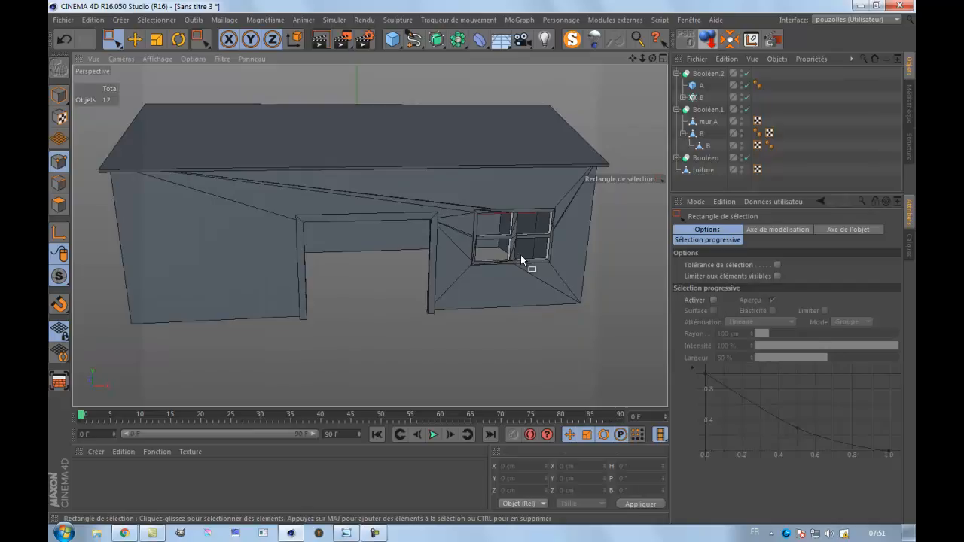
left_click_drag(632, 59, 473, 281)
left_click_drag(649, 58, 461, 267)
left_click_drag(634, 59, 494, 259)
Add a cube for the door leaf and move it out in front of the barn to about Z -285 cm.
left_click(59, 96)
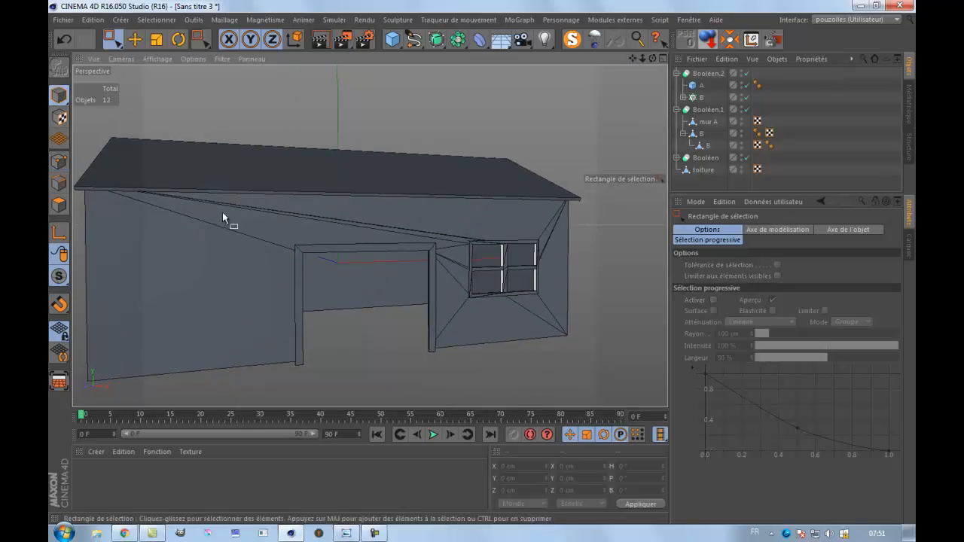
left_click(392, 39)
left_click_drag(322, 259, 365, 285)
left_click_drag(320, 259, 401, 291)
left_click(64, 39)
left_click(64, 39)
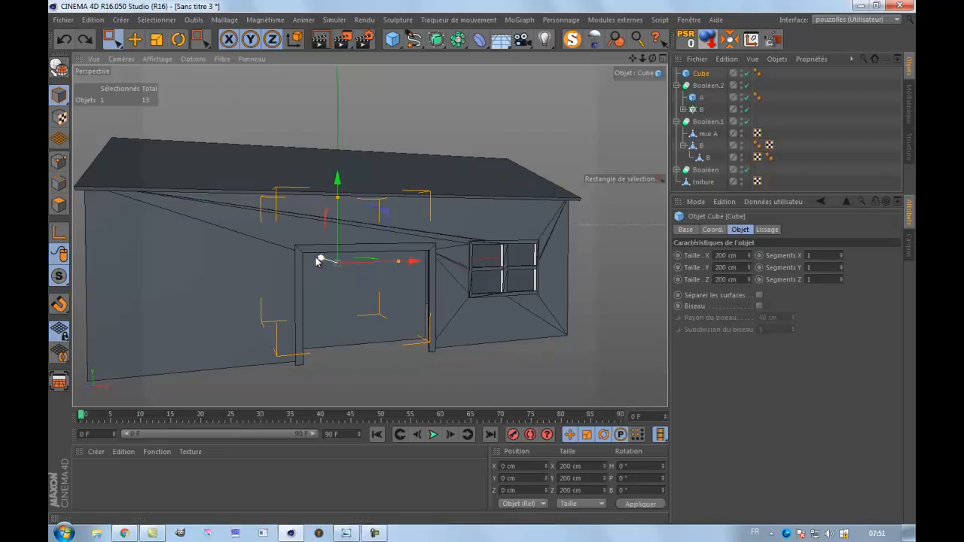
left_click_drag(319, 266, 383, 302)
Flatten the cube to about 4 cm thick and reduce its height to about 125 cm.
scroll(460, 281, "down", 2)
left_click_drag(653, 59, 459, 173)
left_click_drag(271, 241, 330, 273)
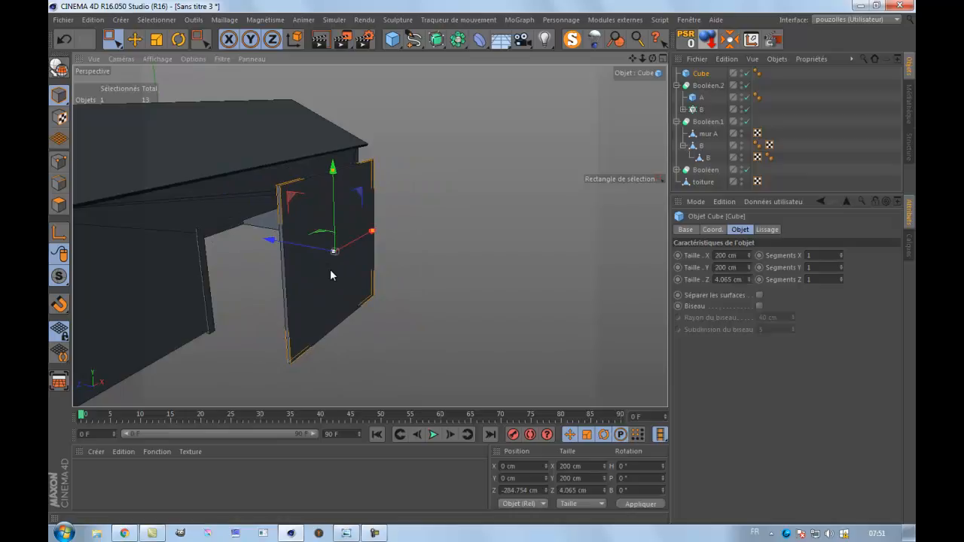
left_click_drag(333, 172, 335, 201)
Fit the door leaf to the left half of the doorway, about 81 cm wide and centred near X -40.7, Y -37.8 cm.
middle_click(341, 302)
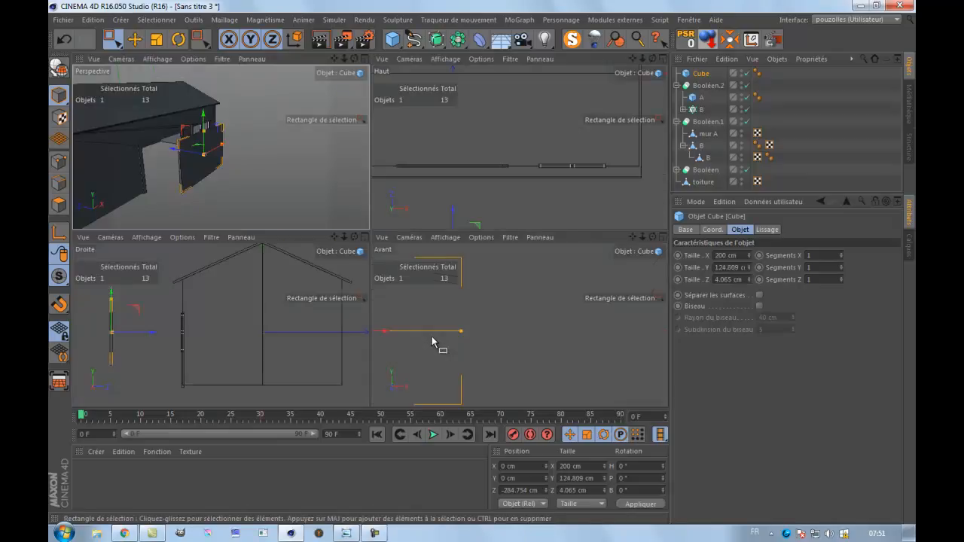
middle_click(431, 339)
scroll(433, 337, "down", 3)
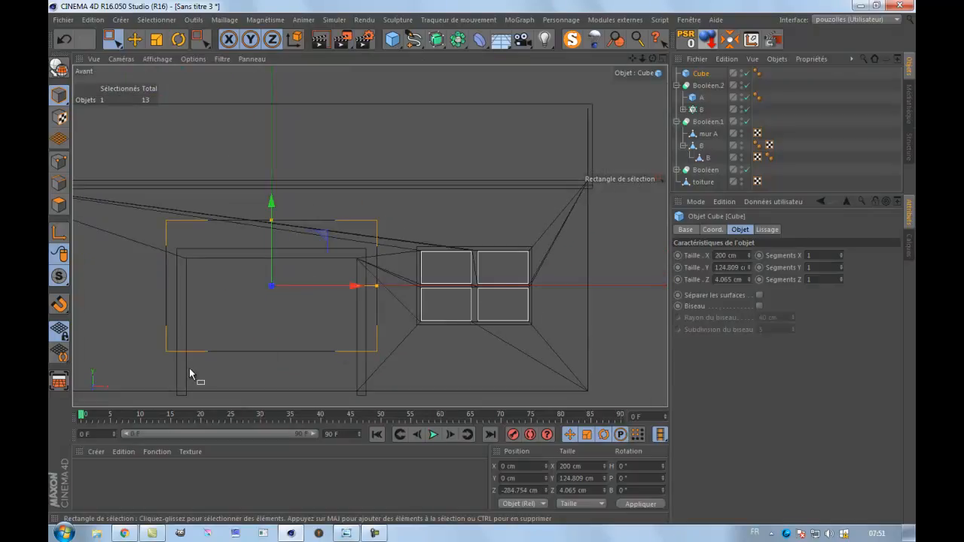
scroll(197, 368, "up", 2)
left_click_drag(633, 59, 498, 259)
left_click_drag(362, 138, 363, 190)
left_click_drag(504, 271, 393, 286)
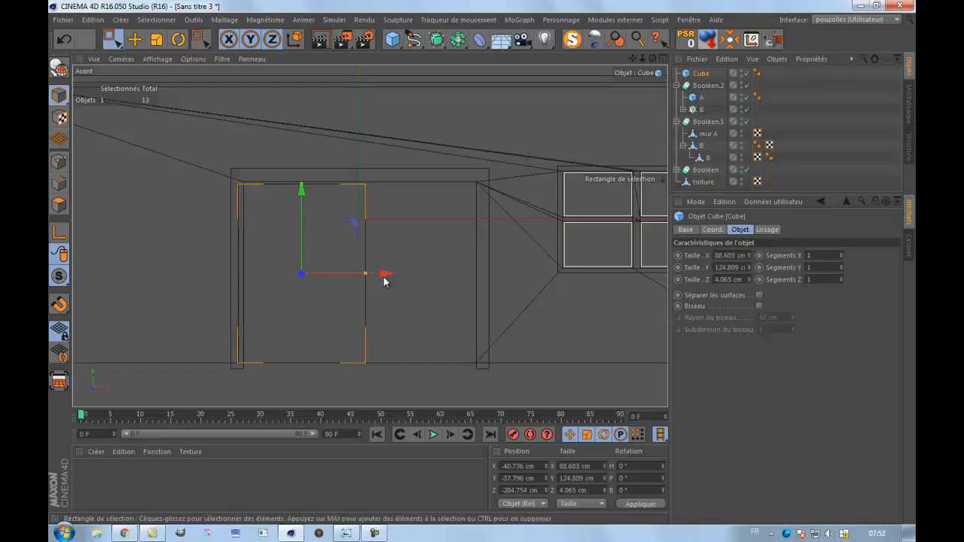
left_click_drag(365, 273, 360, 277)
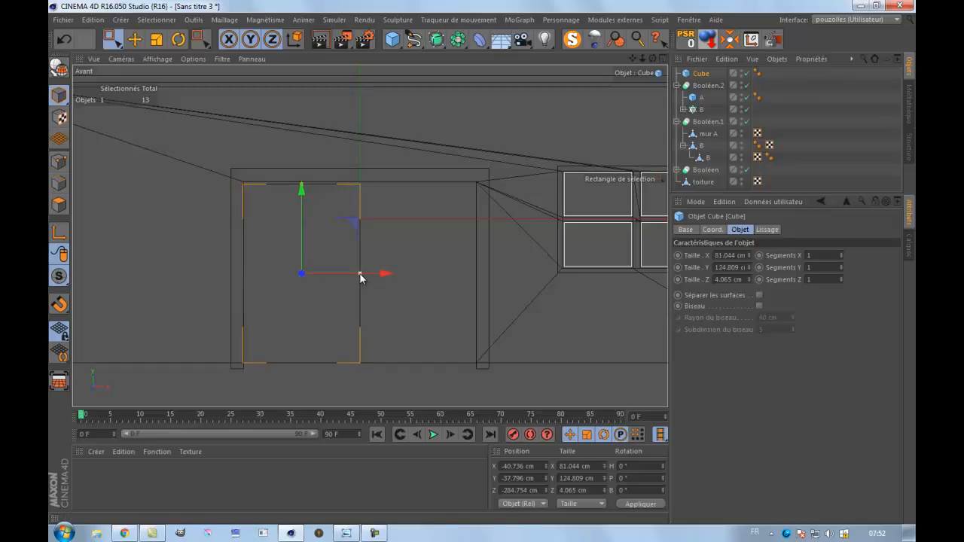
Move the door leaf back into the wall's doorway at about Z -150 cm.
middle_click(101, 277)
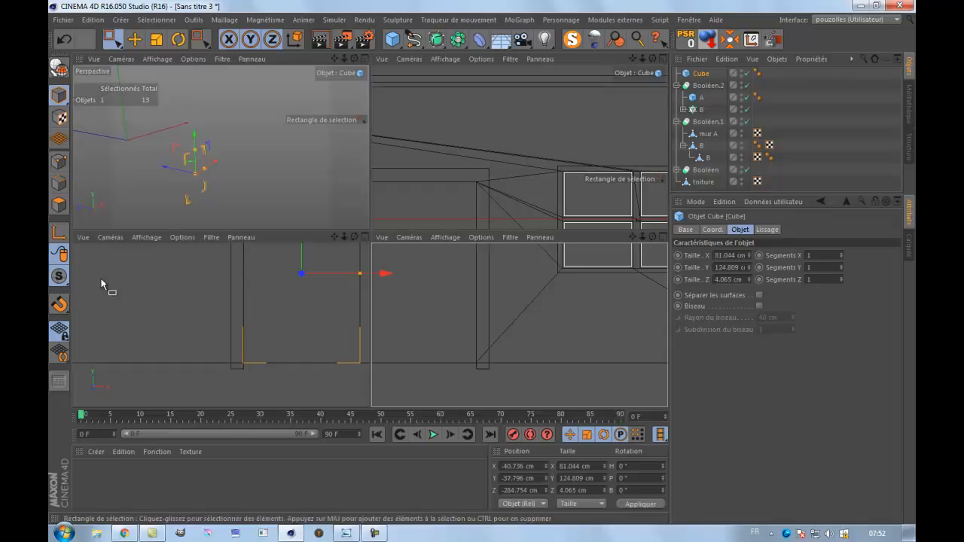
middle_click(240, 196)
middle_click(332, 249)
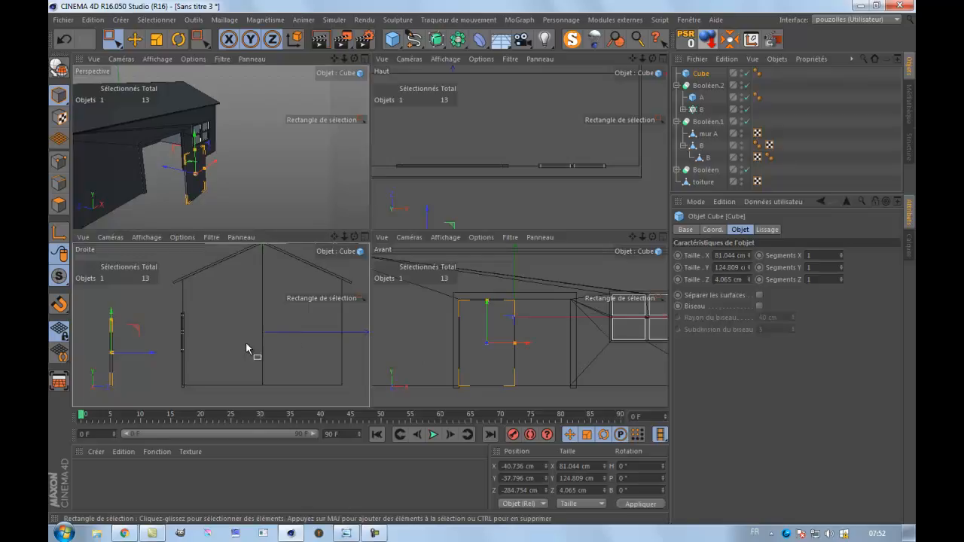
middle_click(246, 342)
left_click_drag(221, 293, 372, 320)
Convert the door leaf cube into an editable polygon object.
middle_click(201, 325)
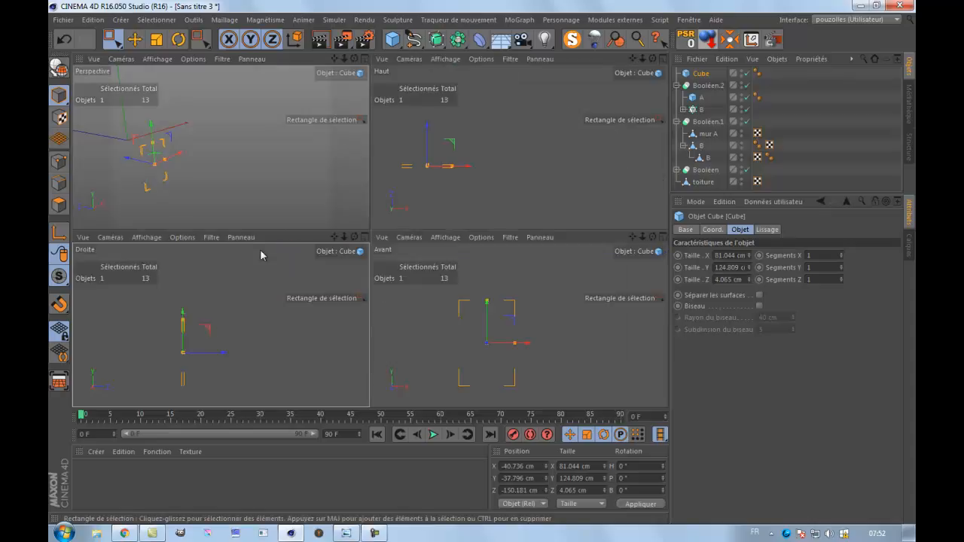
middle_click(249, 208)
scroll(216, 311, "up", 3)
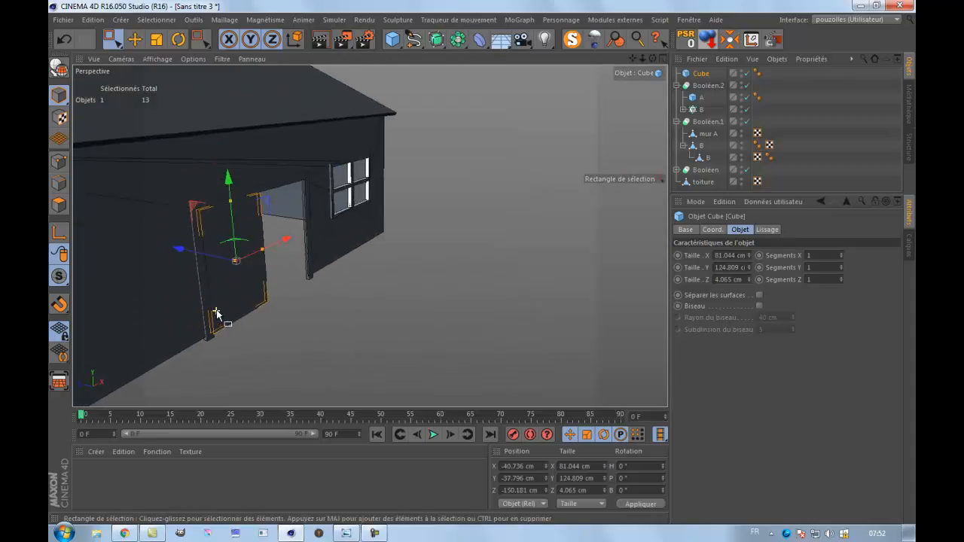
scroll(317, 298, "down", 2)
left_click_drag(652, 58, 482, 263)
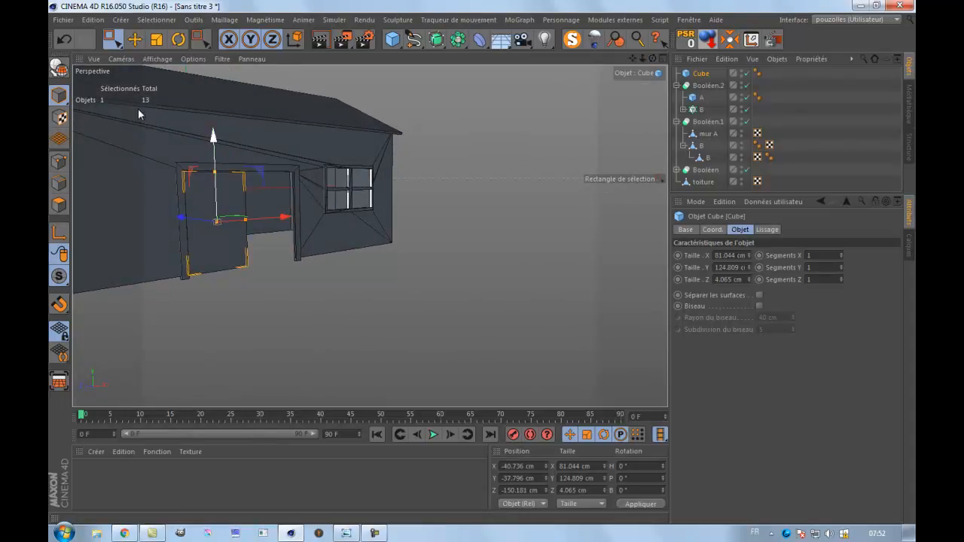
left_click(58, 66)
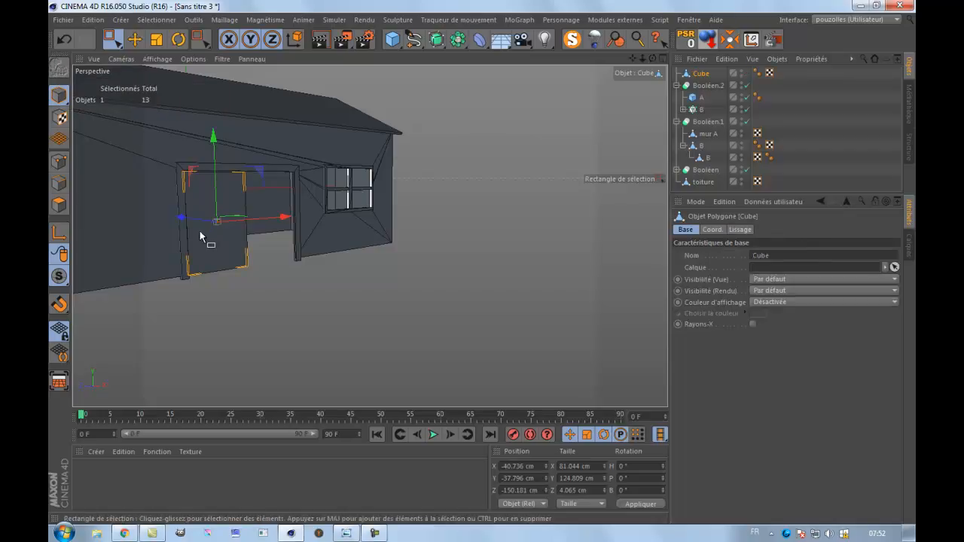
Try rotating the door leaf about its own centre to a heading of about 49°.
left_click(178, 40)
left_click_drag(216, 229, 295, 249)
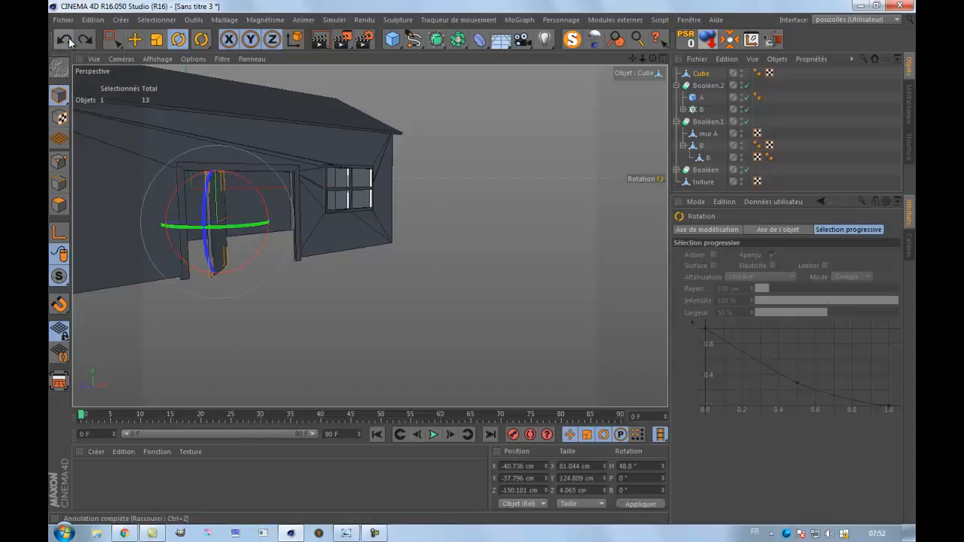
Undo the door leaf's rotation and move its axis to the leaf's left edge, at about X -81 cm.
left_click(64, 39)
middle_click(232, 327)
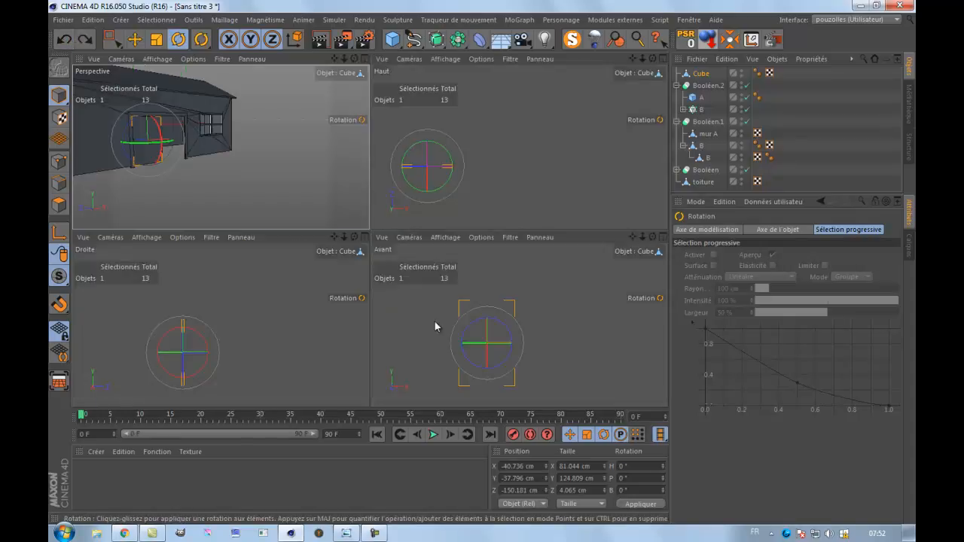
middle_click(428, 341)
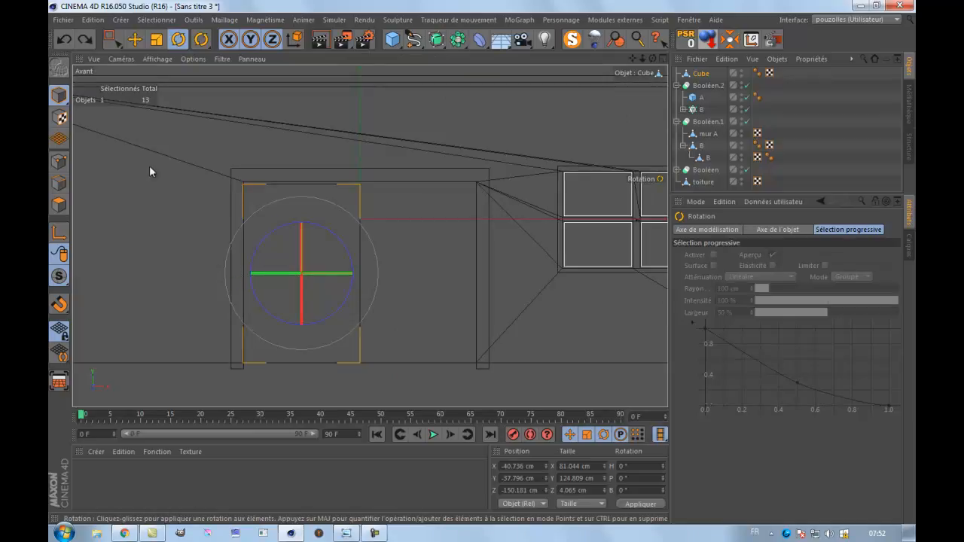
left_click(134, 39)
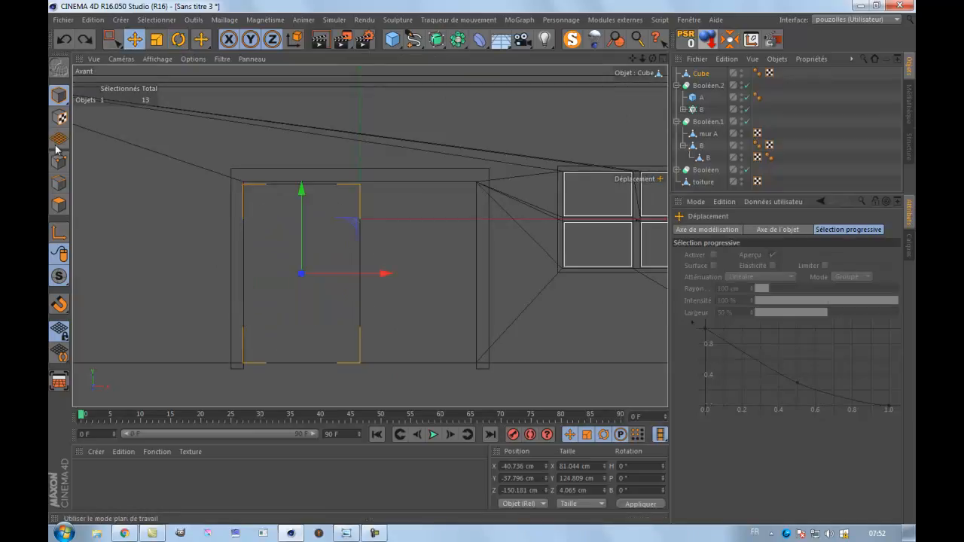
left_click(60, 234)
left_click_drag(381, 272, 320, 286)
left_click(61, 235)
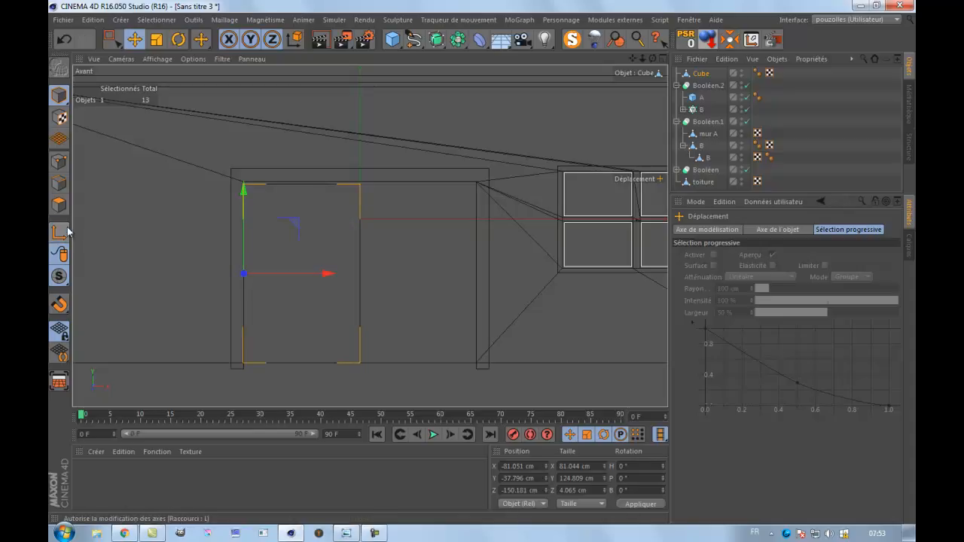
Try swinging the door leaf about its left edge to a heading of about -70°, and undo both the swing and the axis move.
left_click(178, 39)
mouse_move(279, 276)
left_mouse_down()
mouse_move(134, 276)
mouse_move(265, 286)
left_mouse_up()
key("ctrl+z")
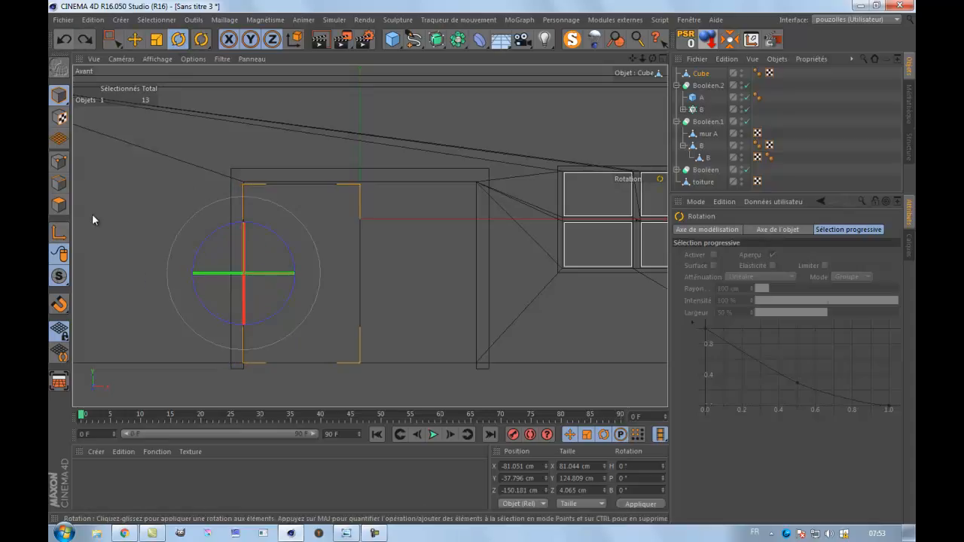
middle_click(97, 219)
middle_click(216, 221)
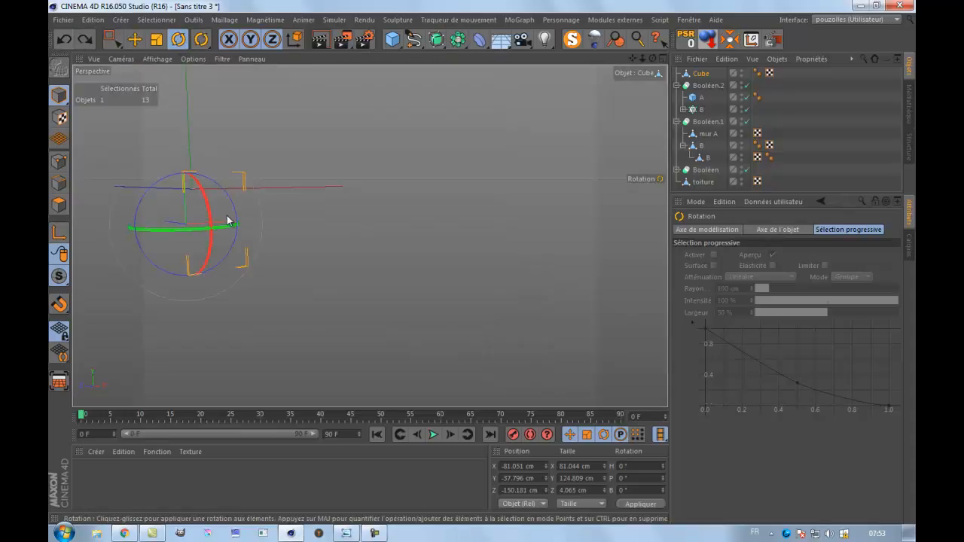
left_click_drag(631, 59, 482, 260)
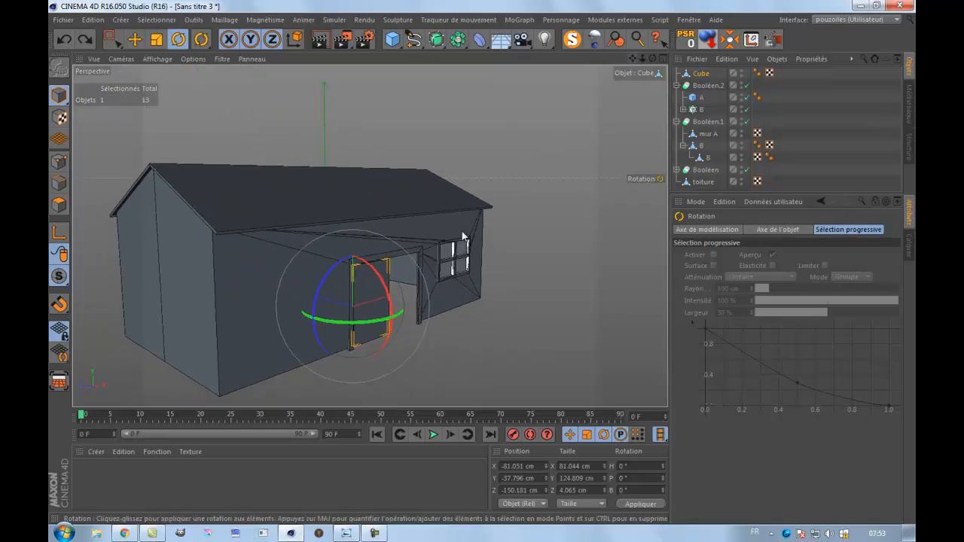
scroll(475, 220, "up", 3)
left_click_drag(299, 352, 263, 381)
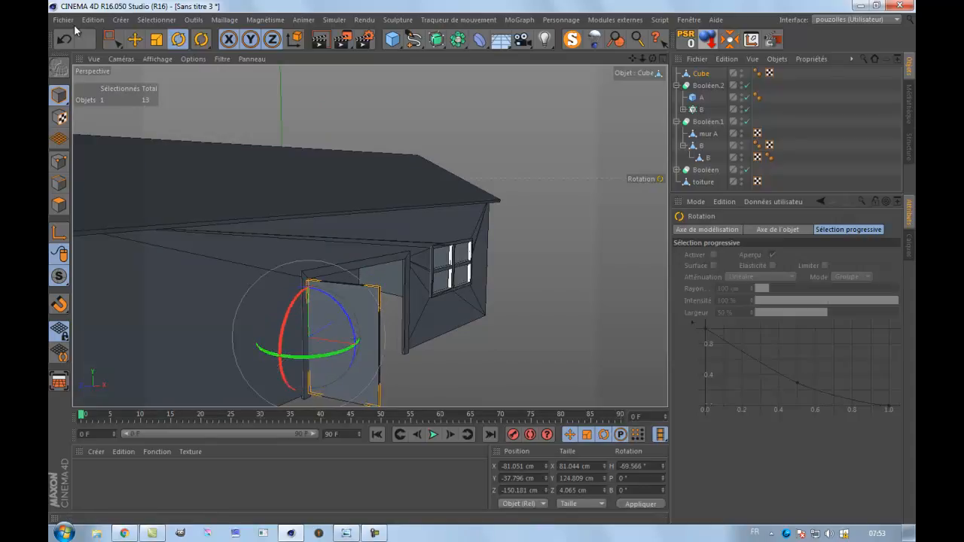
left_click(61, 41)
left_click(65, 40)
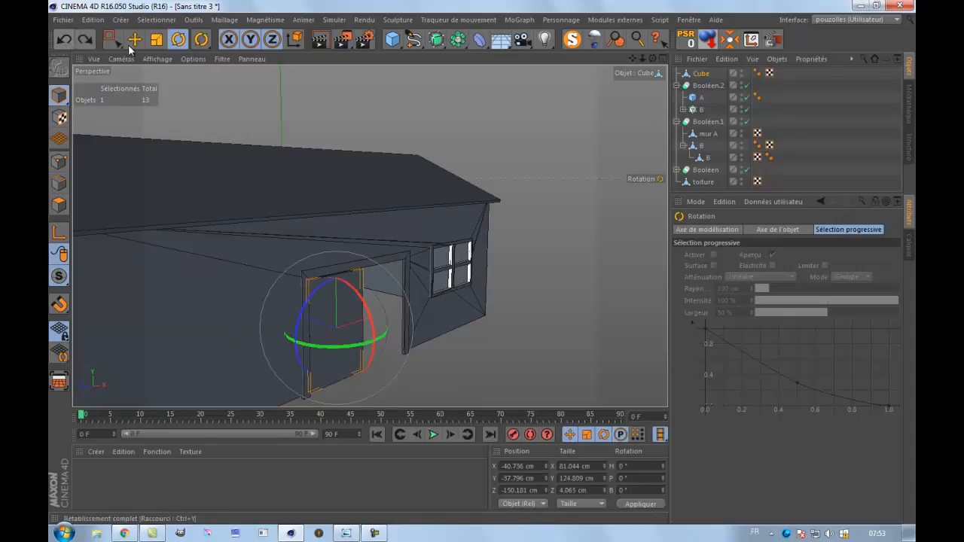
Recentre the door leaf's axis with MagicCenter and look over the Centre des axes options and related axis commands.
left_click(730, 40)
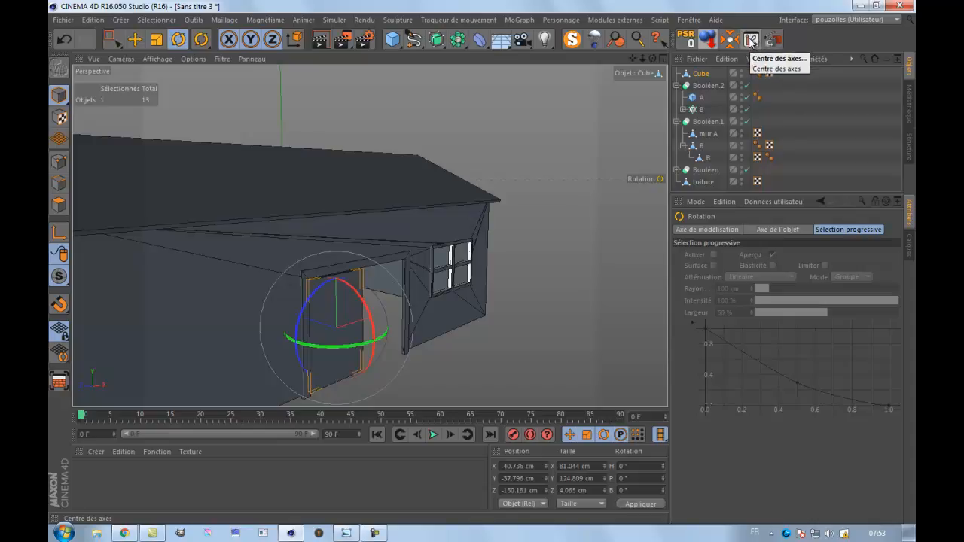
left_click(751, 39)
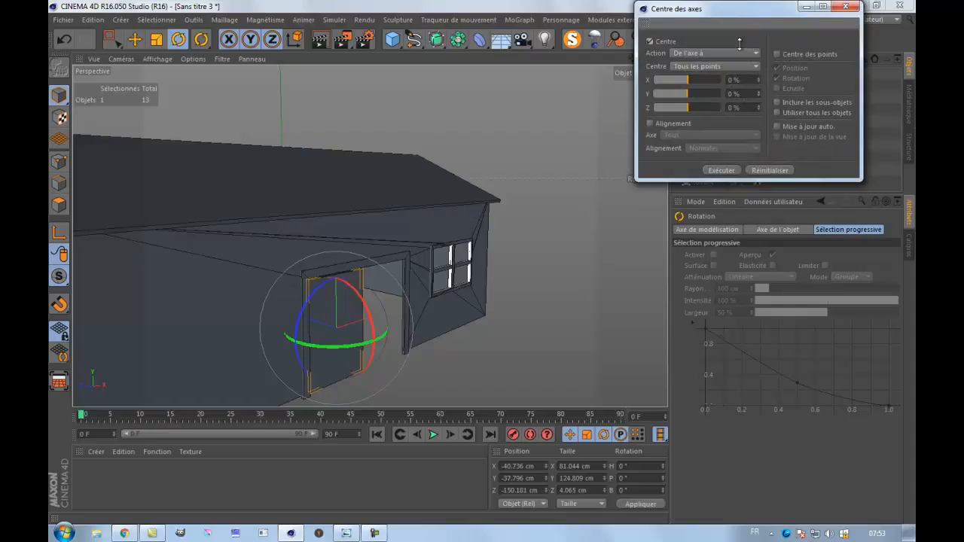
left_click_drag(734, 15, 725, 150)
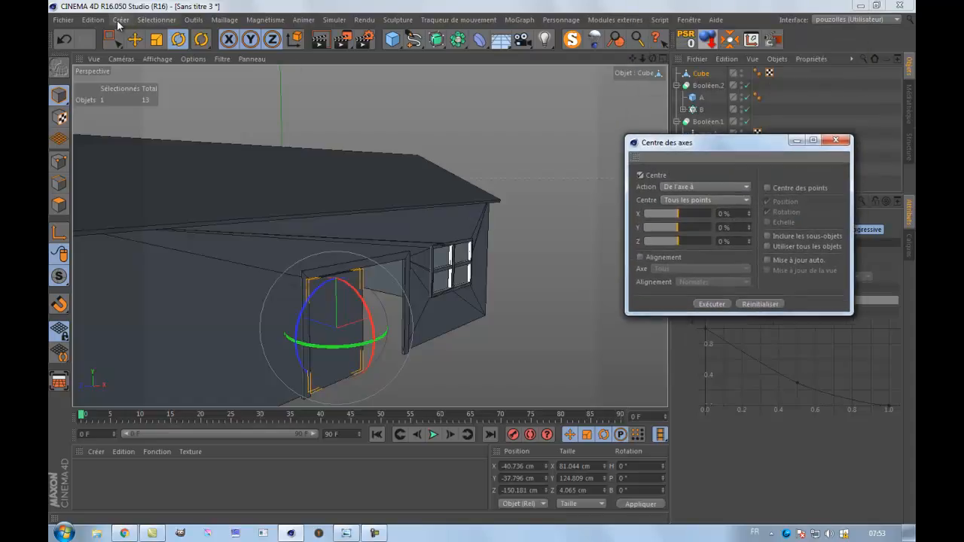
left_click(194, 21)
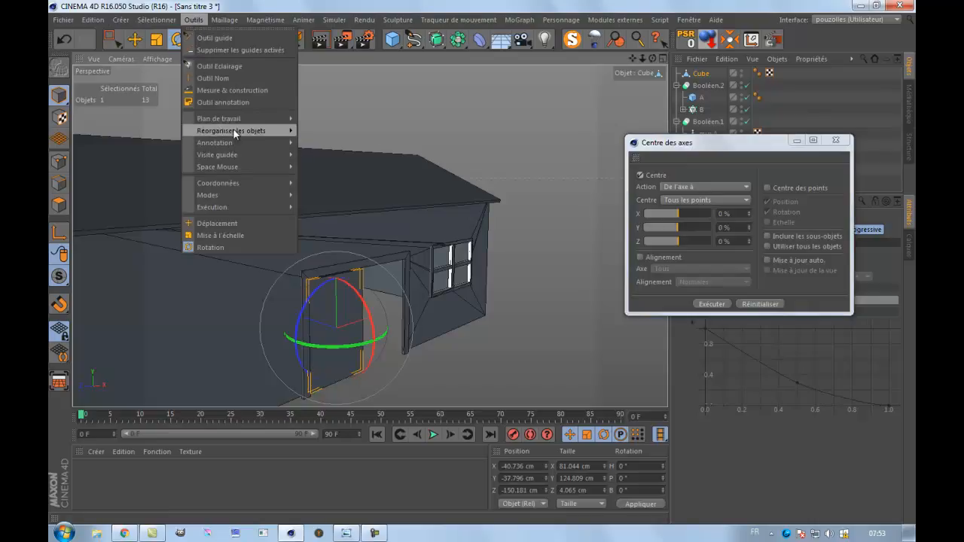
mouse_move(238, 135)
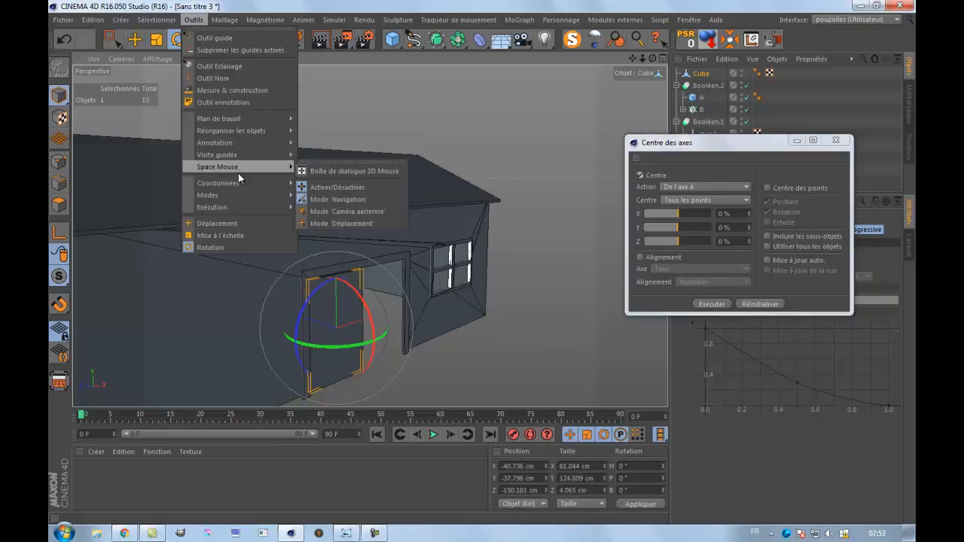
mouse_move(240, 183)
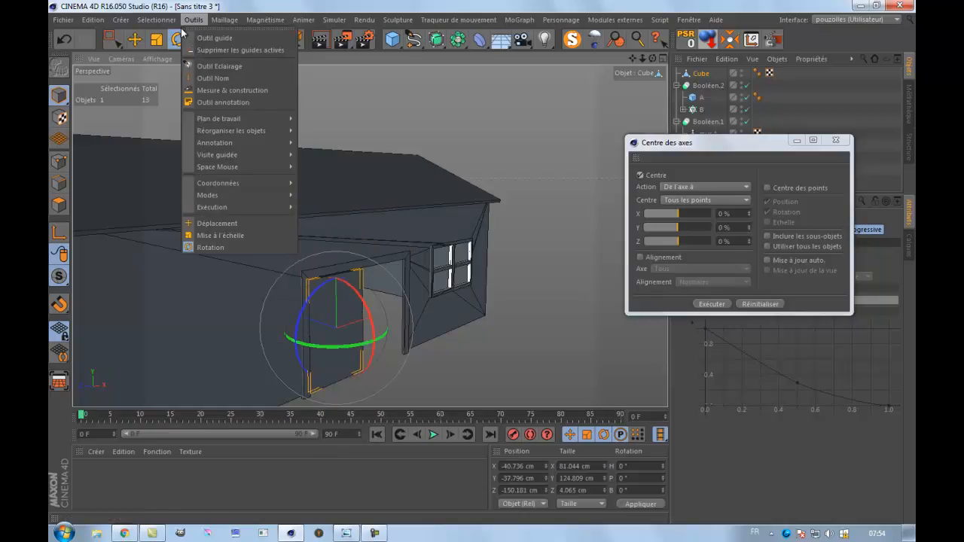
mouse_move(125, 23)
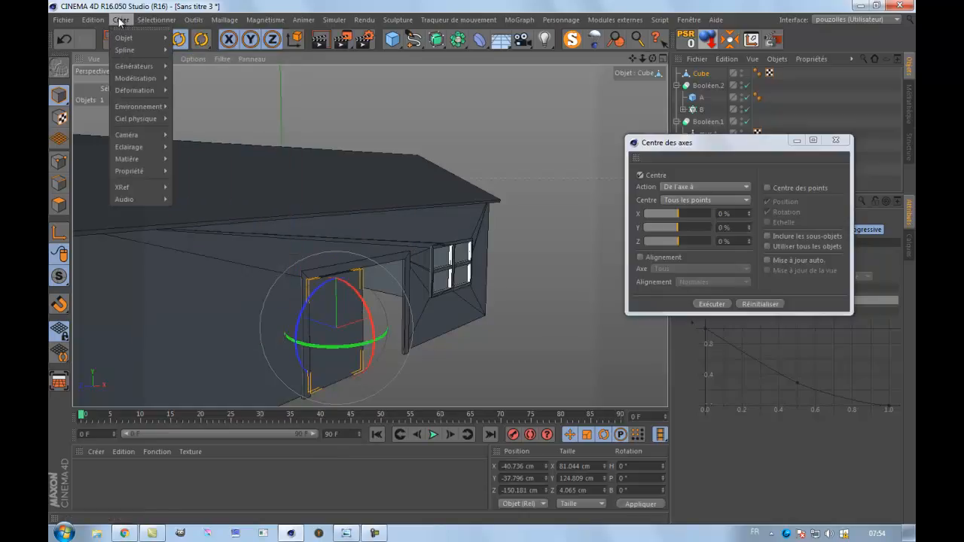
mouse_move(196, 21)
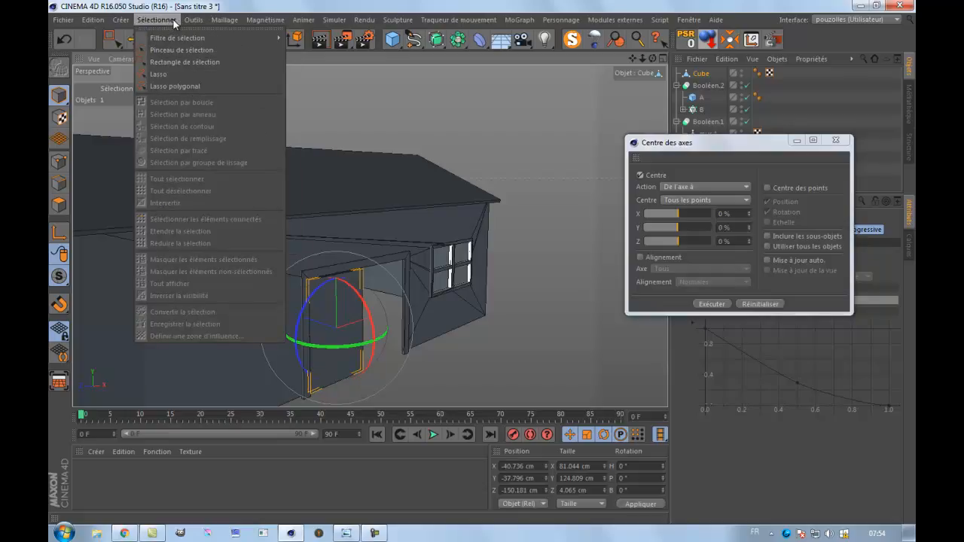
left_click(596, 5)
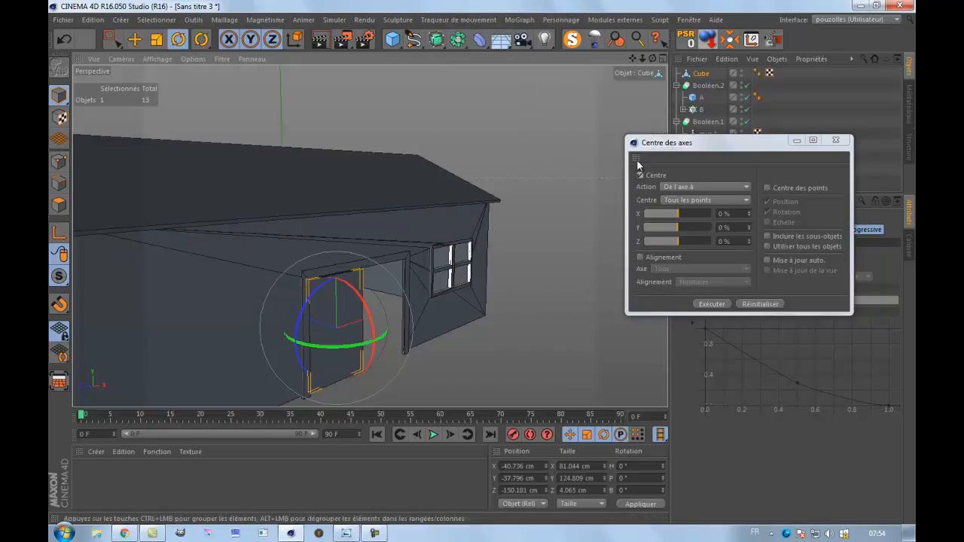
left_click(835, 141)
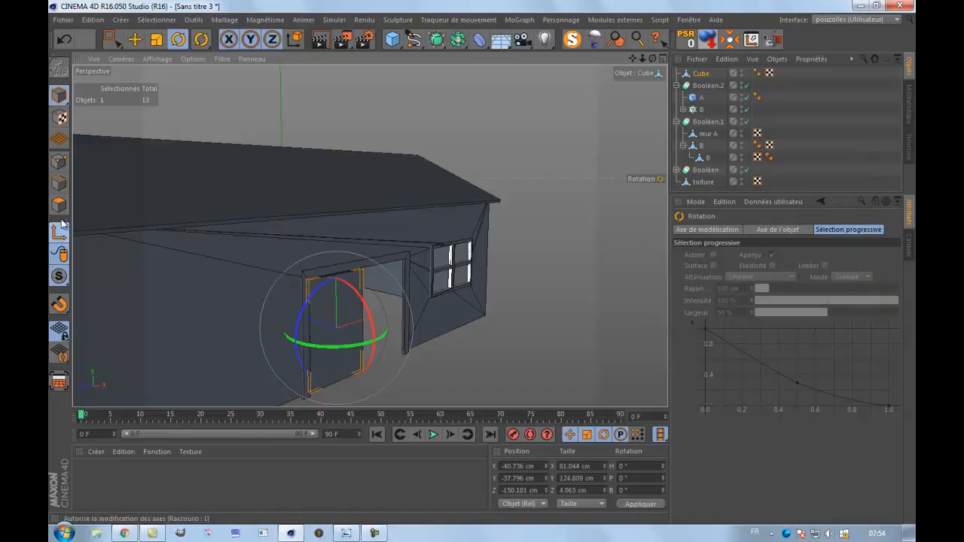
Shift only the door leaf's axis along X to its left edge, at about X -81 cm in the front view.
left_click(135, 39)
middle_click(275, 328)
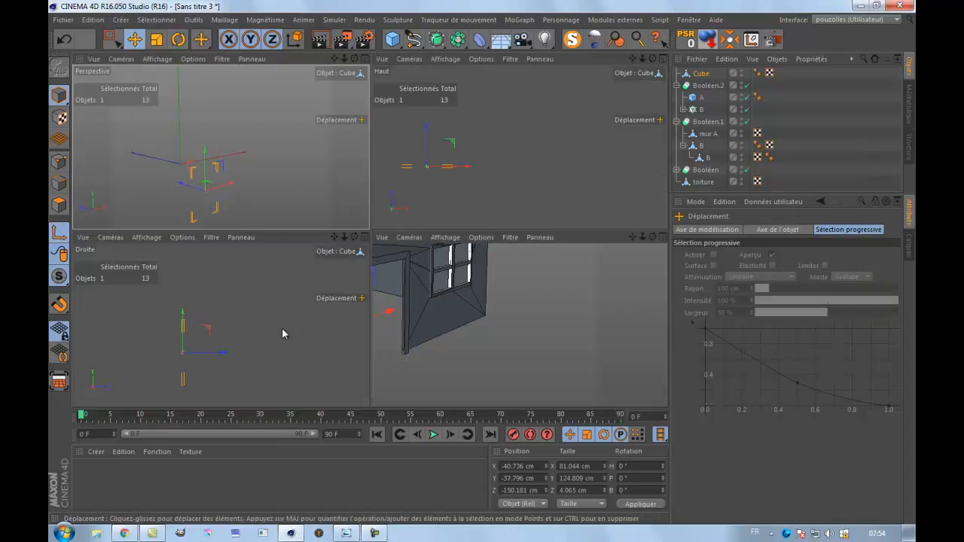
middle_click(466, 361)
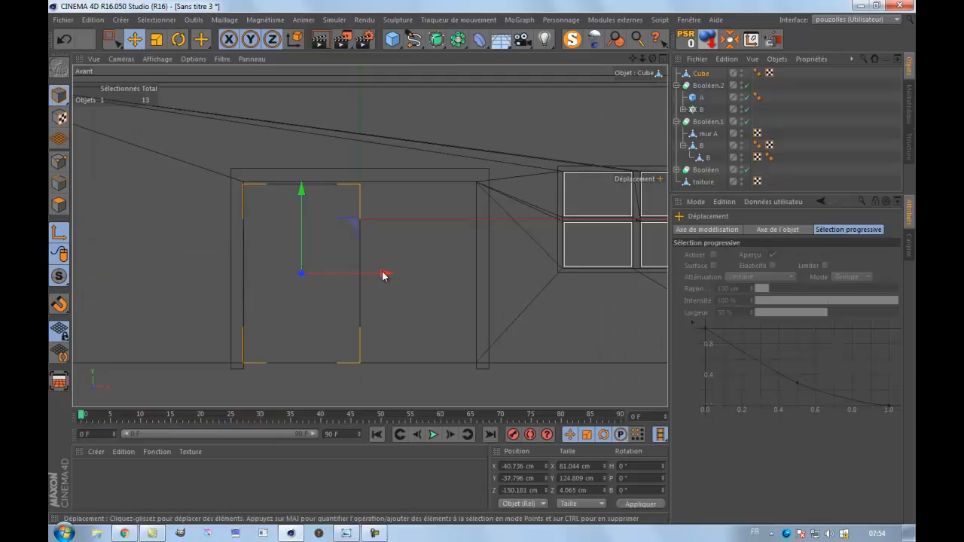
left_click_drag(387, 273, 326, 287)
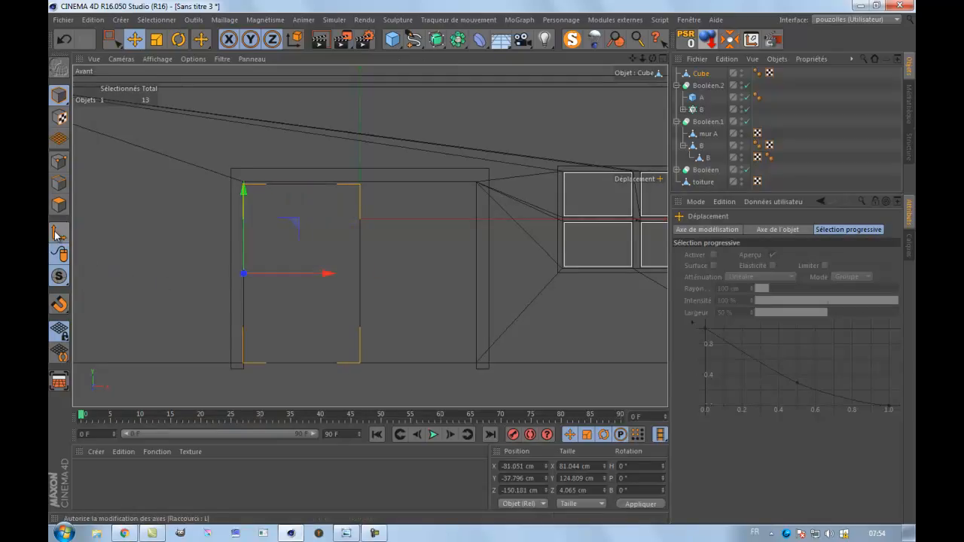
Swing the door leaf open about its left edge to a heading of about -149°.
middle_click(145, 225)
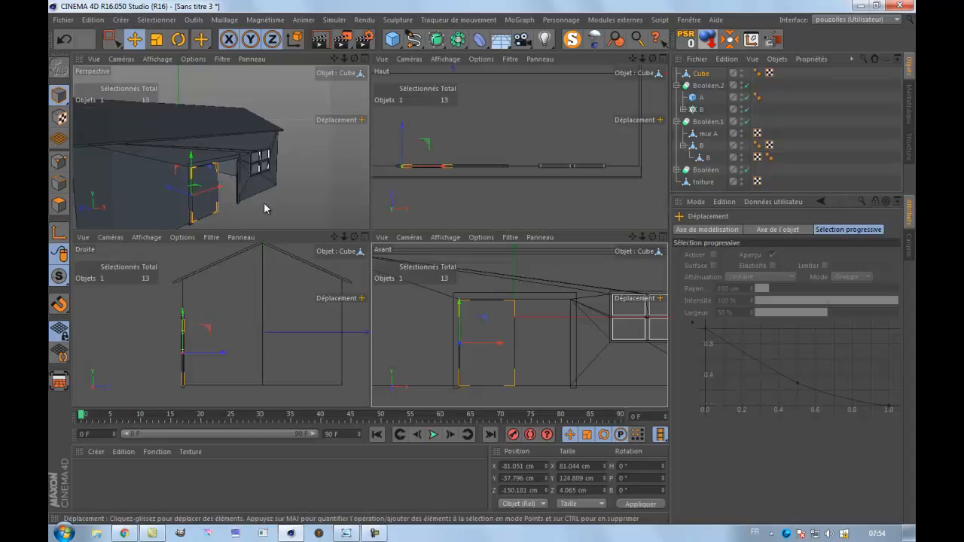
middle_click(313, 203)
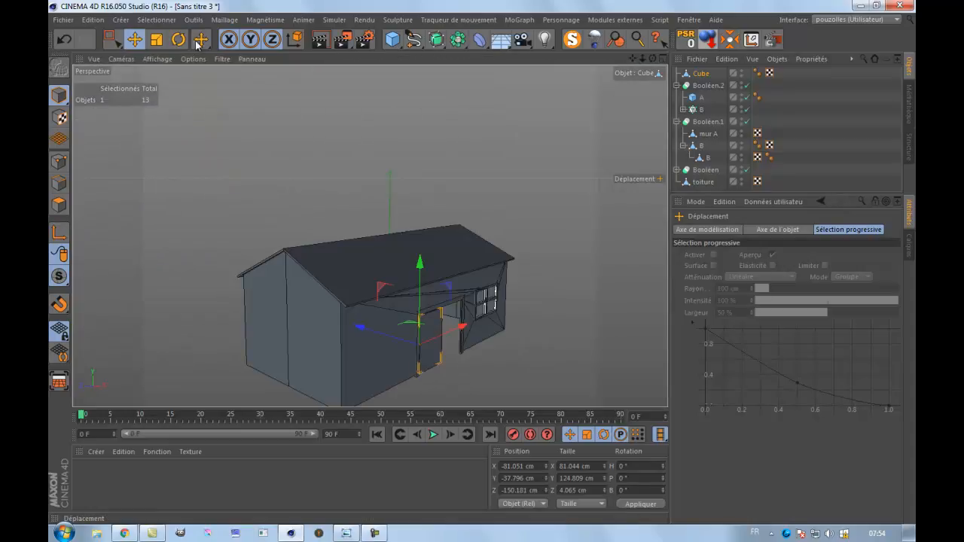
key("r")
left_click_drag(445, 368, 223, 289)
scroll(491, 380, "up", 5)
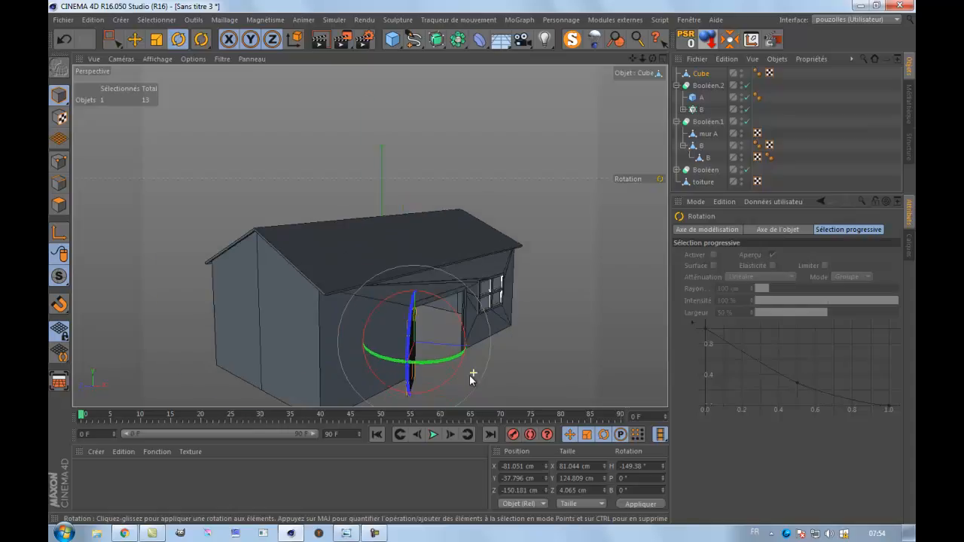
left_click_drag(483, 262, 488, 261)
Create a new material and disable its Réflexion channel.
double_click(91, 487)
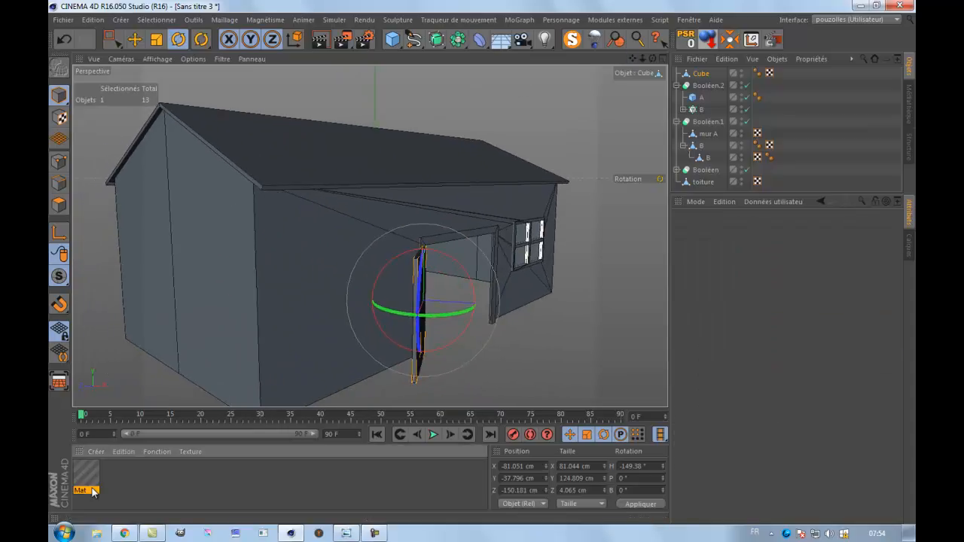
double_click(86, 473)
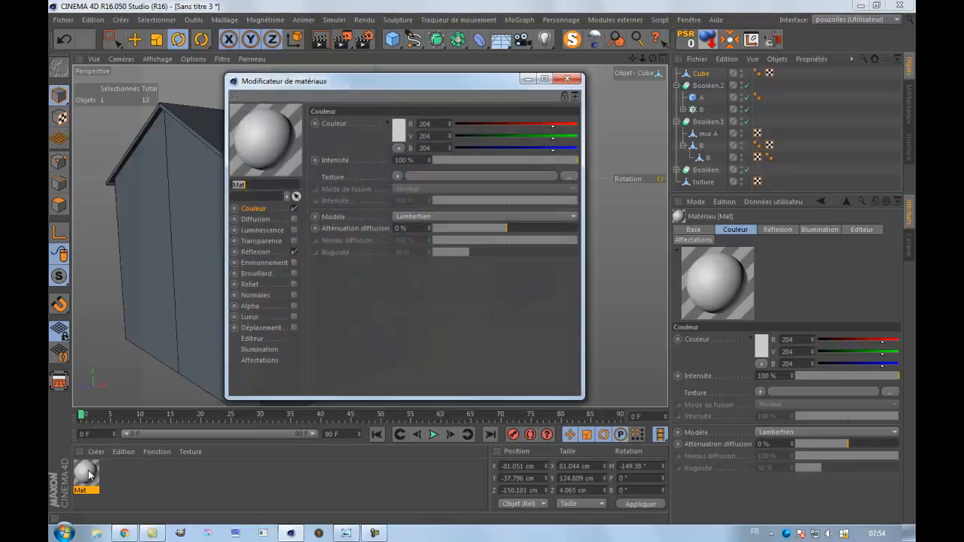
left_click(295, 251)
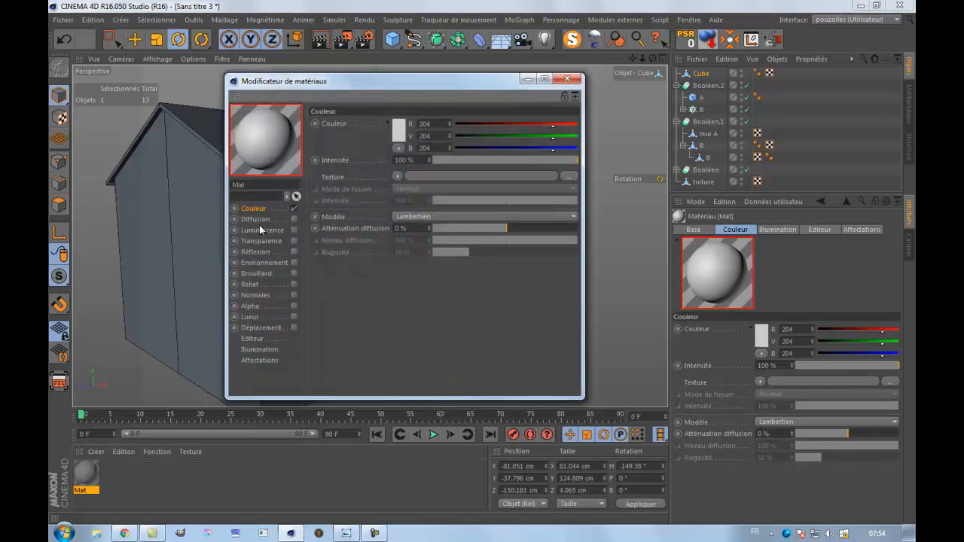
Load texture grange.png from the tuto c4d folder as the material's colour texture, without copying it to the project location.
left_click(572, 177)
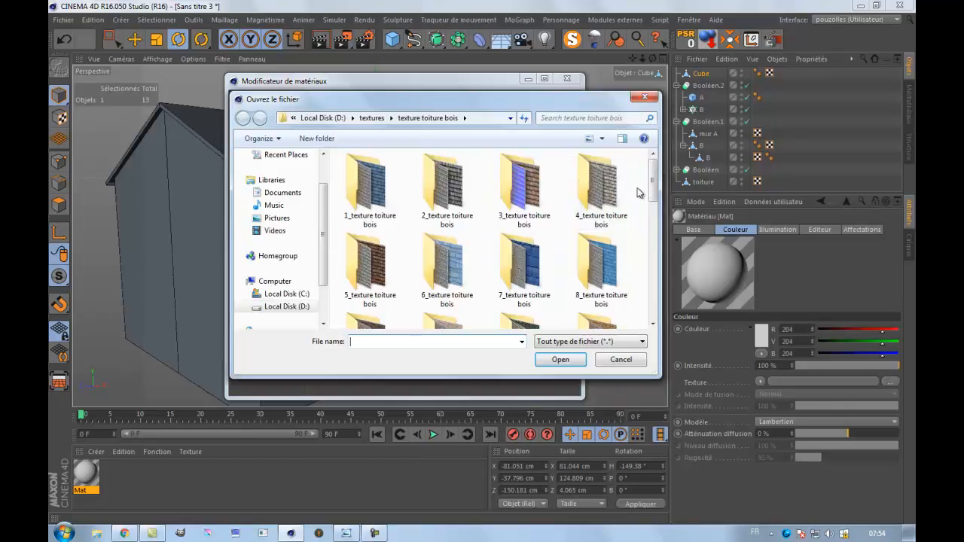
left_click(292, 193)
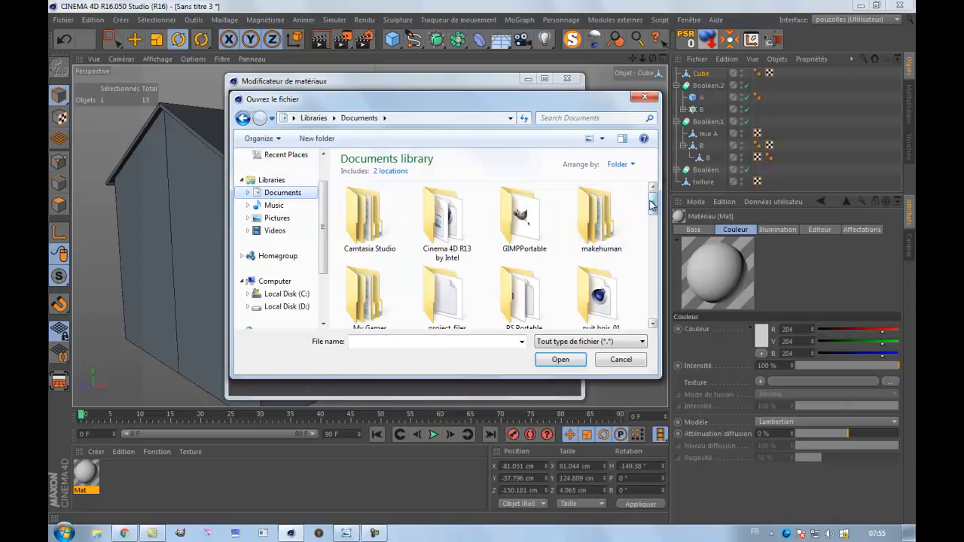
scroll(570, 211, "down", 5)
double_click(452, 218)
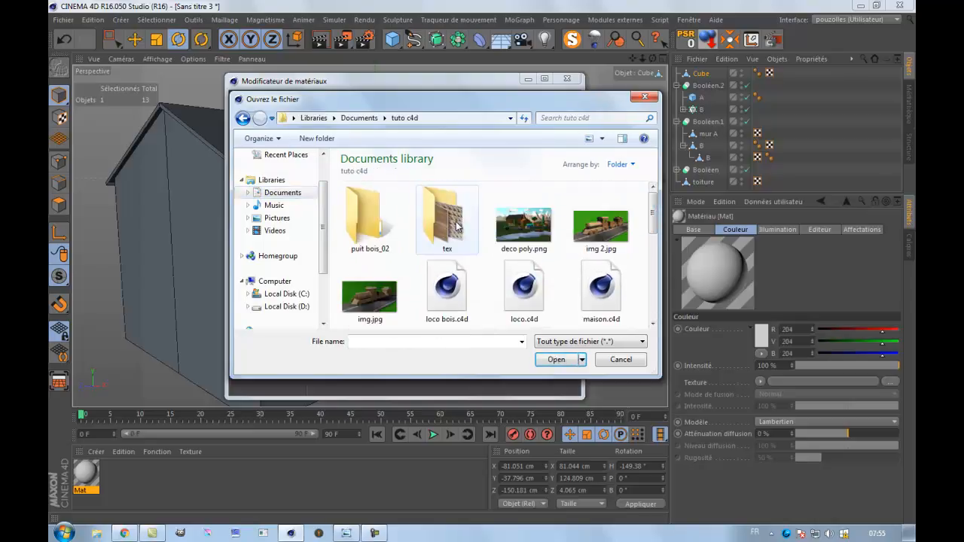
scroll(654, 268, "down", 5)
scroll(654, 268, "down", 5)
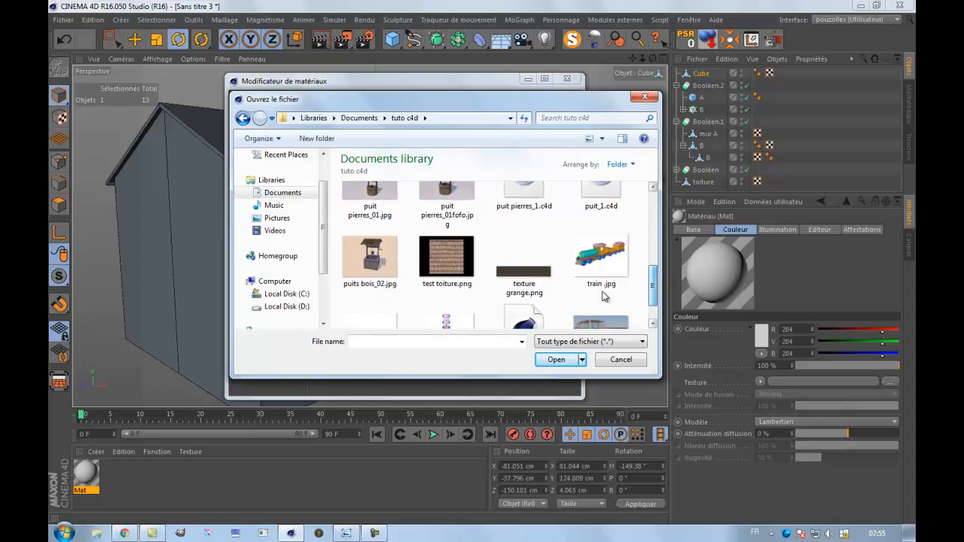
double_click(524, 275)
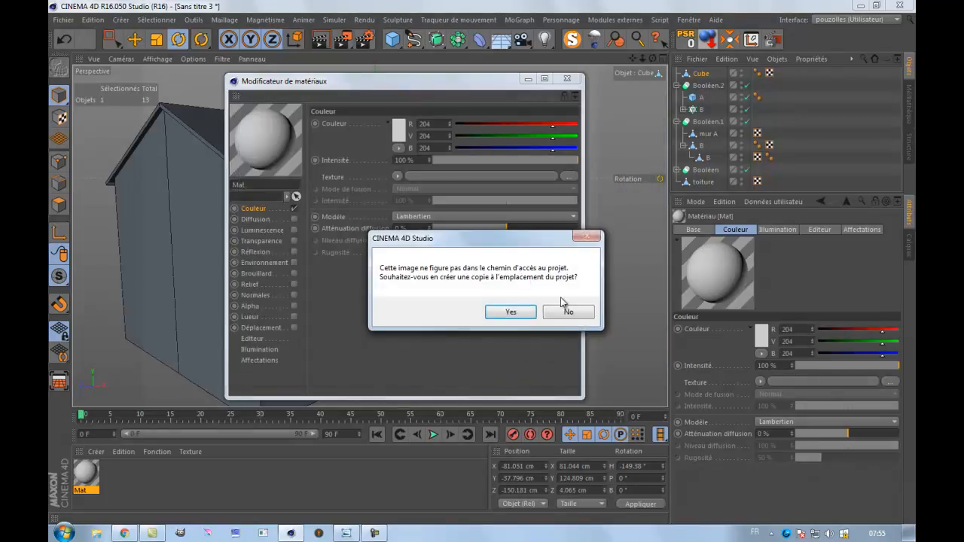
left_click(566, 312)
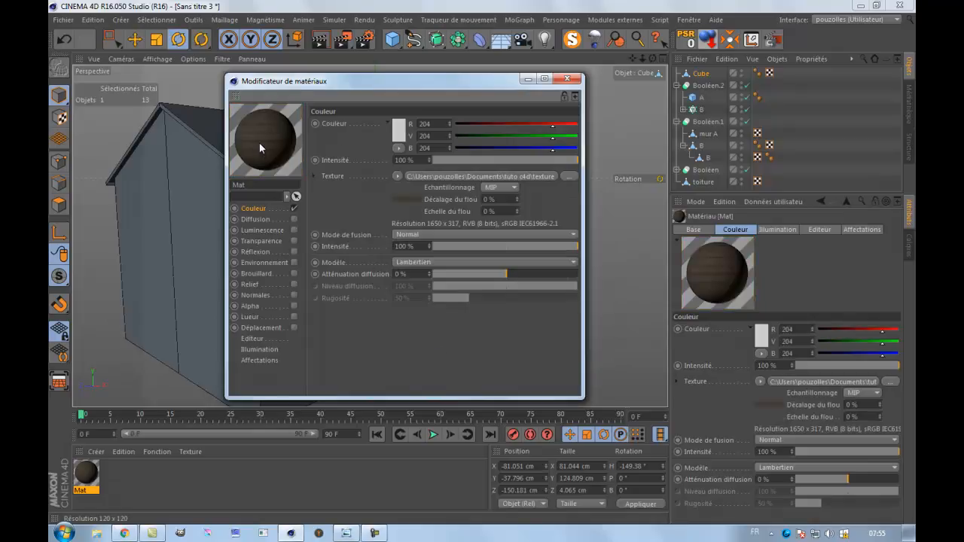
left_click_drag(413, 83, 665, 174)
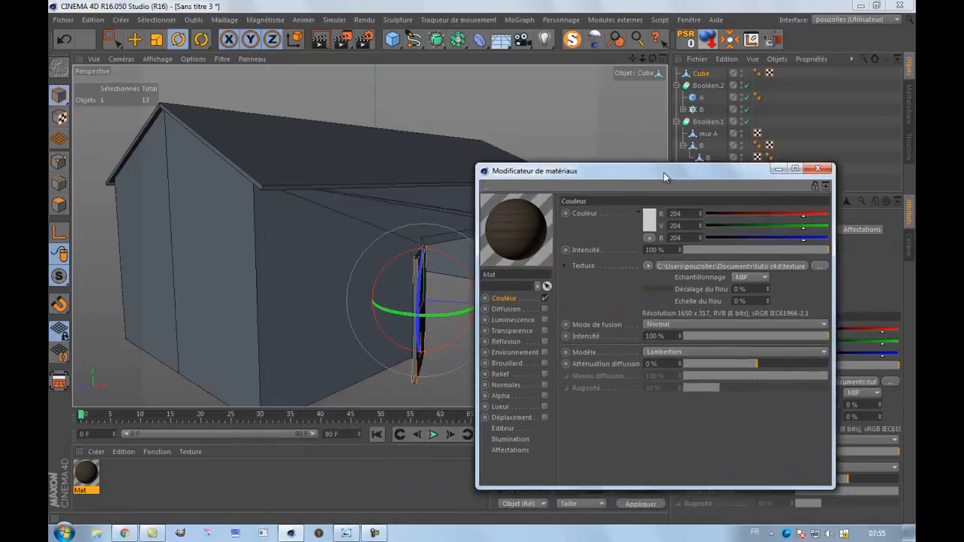
Close the material editor, try the Mat wood material on the whole mur A object, and undo that assignment.
left_click(815, 171)
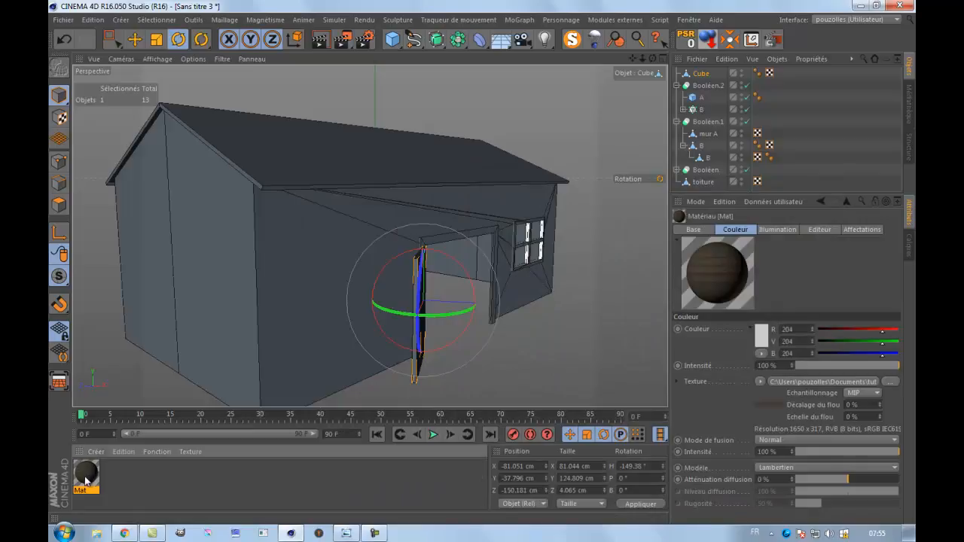
left_click_drag(229, 311, 229, 311)
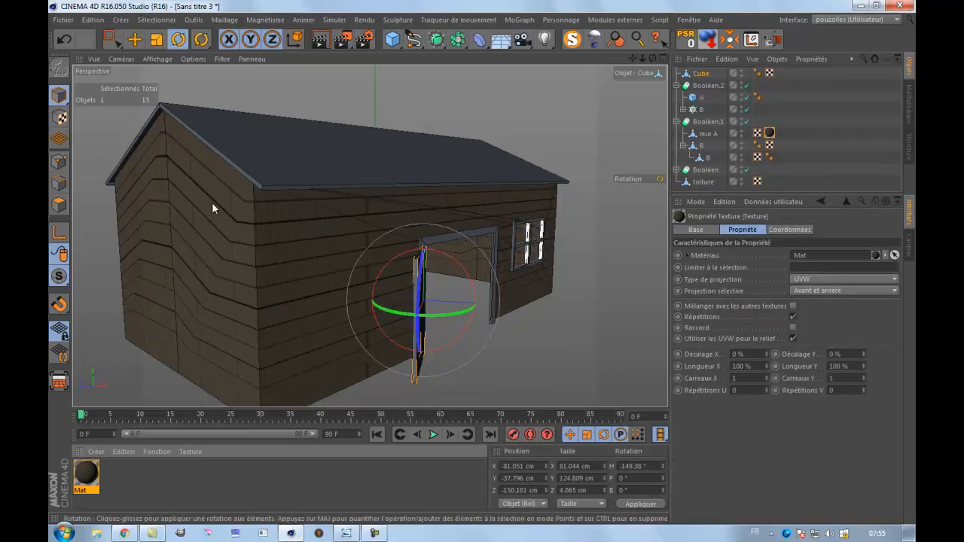
left_click(64, 39)
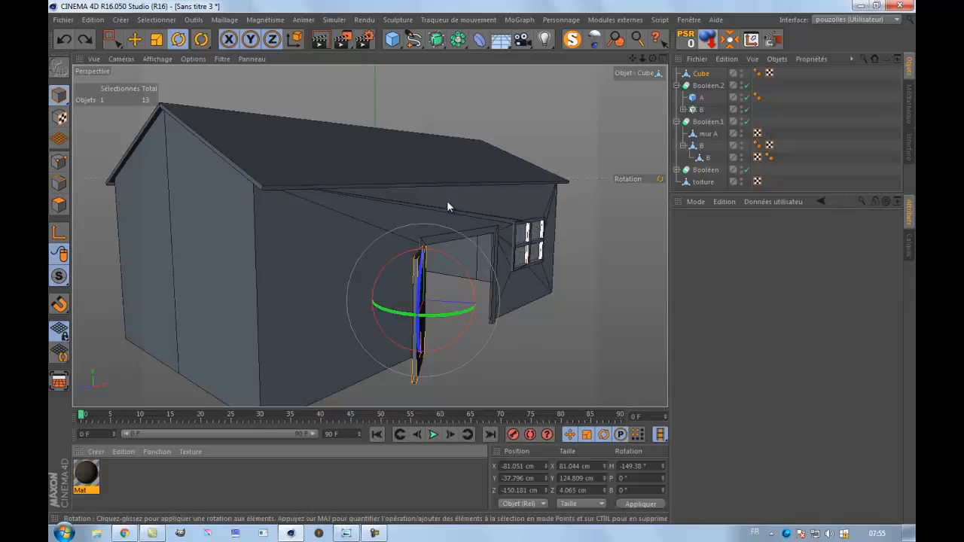
Select the two long side wall polygons of mur A, front and back, in polygon mode.
left_click(702, 136)
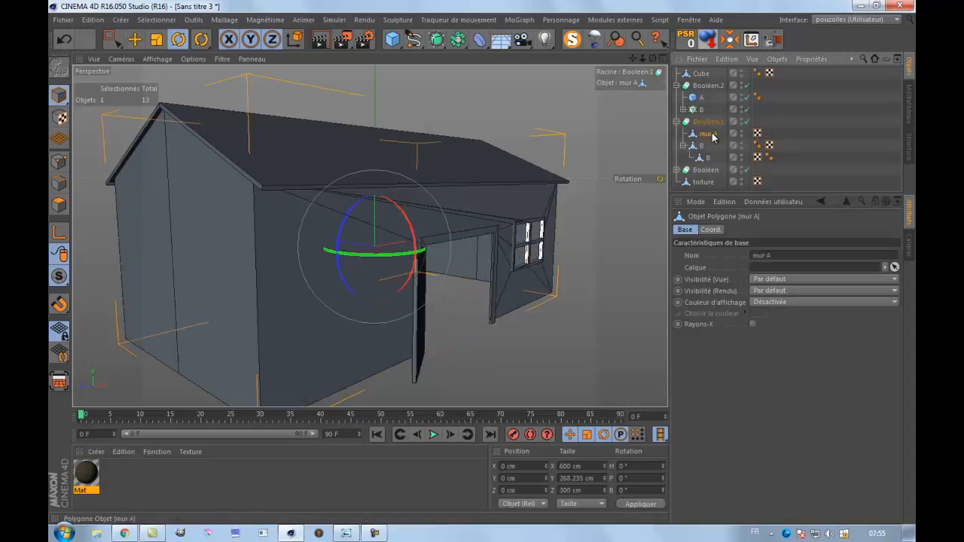
left_click(59, 204)
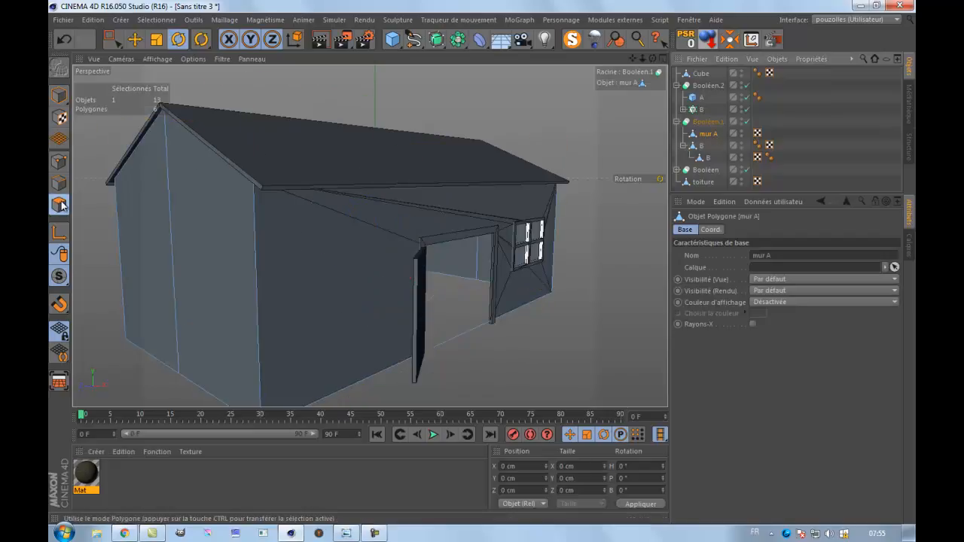
left_click(134, 39)
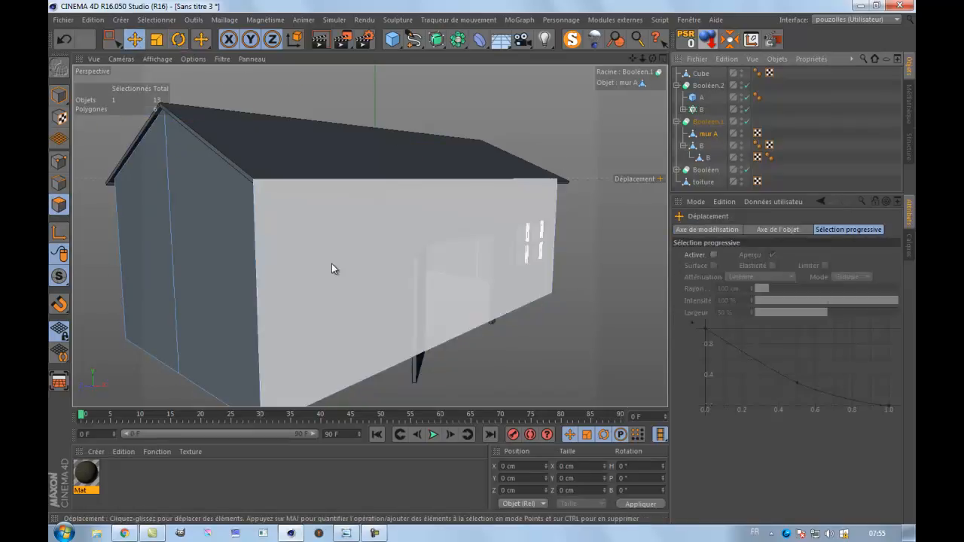
left_click(332, 264)
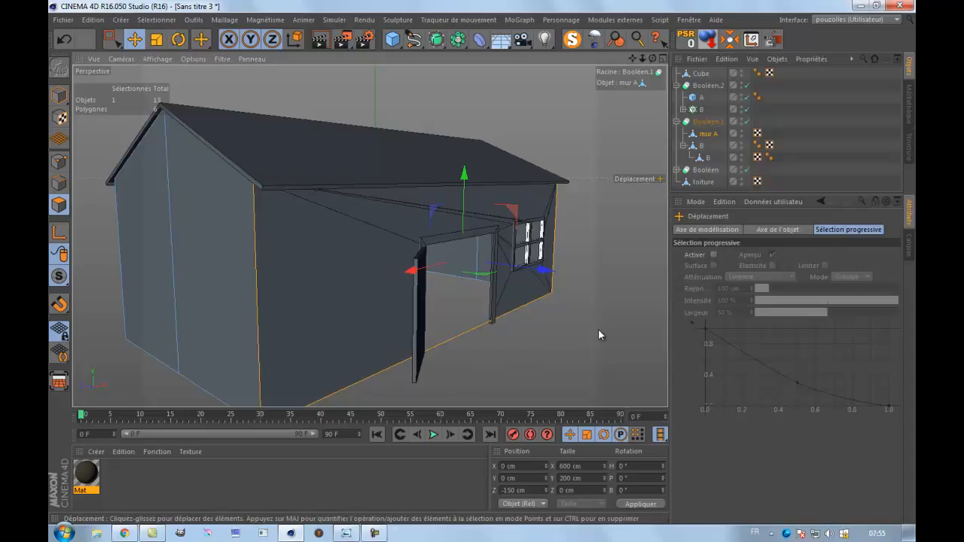
left_click_drag(652, 59, 532, 213)
scroll(532, 209, "down", 6)
left_click(362, 268, "shift")
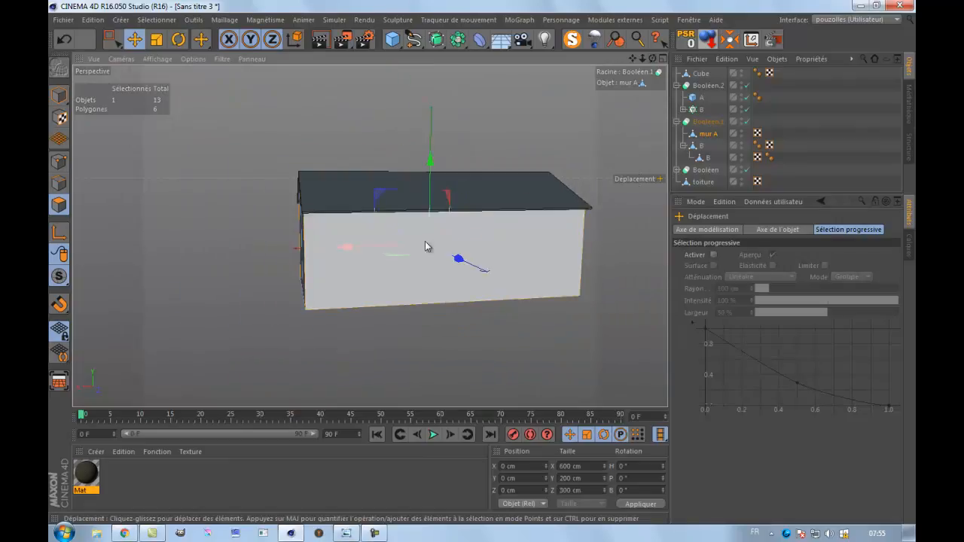
left_click_drag(652, 60, 481, 263)
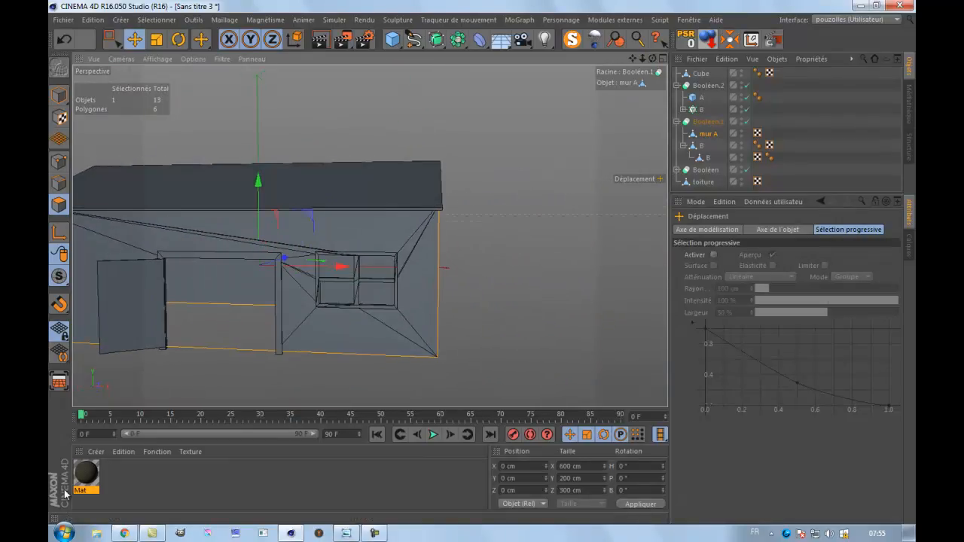
Apply the Mat wood material to the selected long wall polygons and render the perspective view.
left_click_drag(83, 473, 173, 295)
left_click_drag(174, 245, 187, 242)
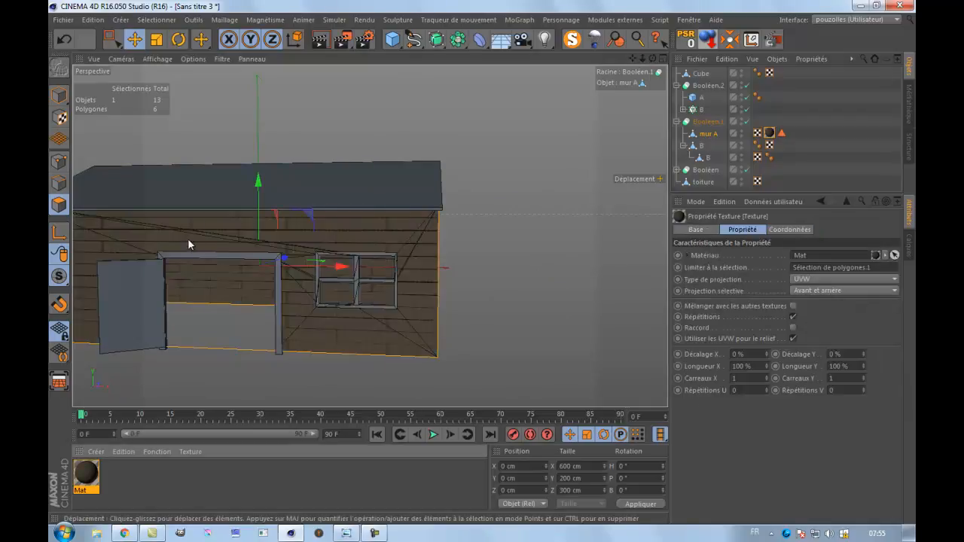
scroll(219, 264, "down", 5)
scroll(113, 279, "up", 3)
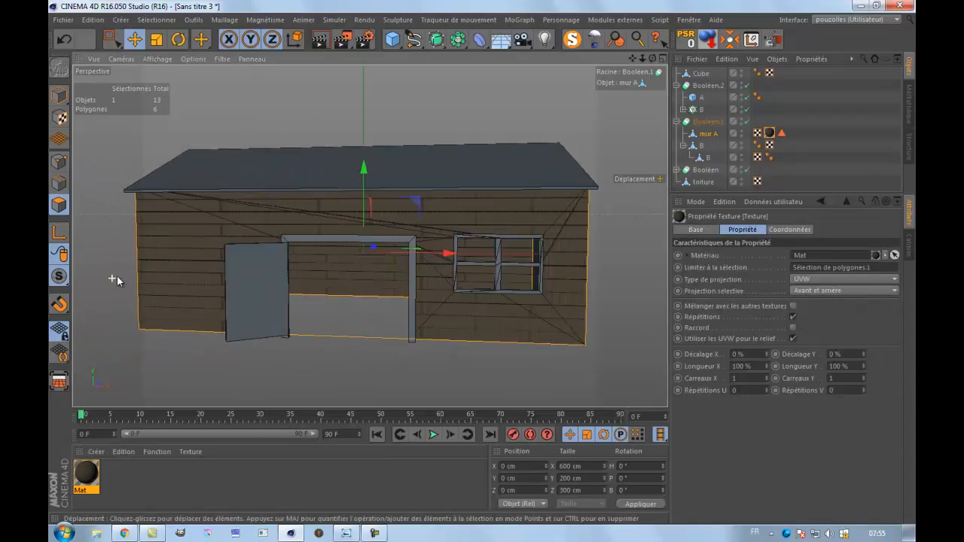
left_click(321, 39)
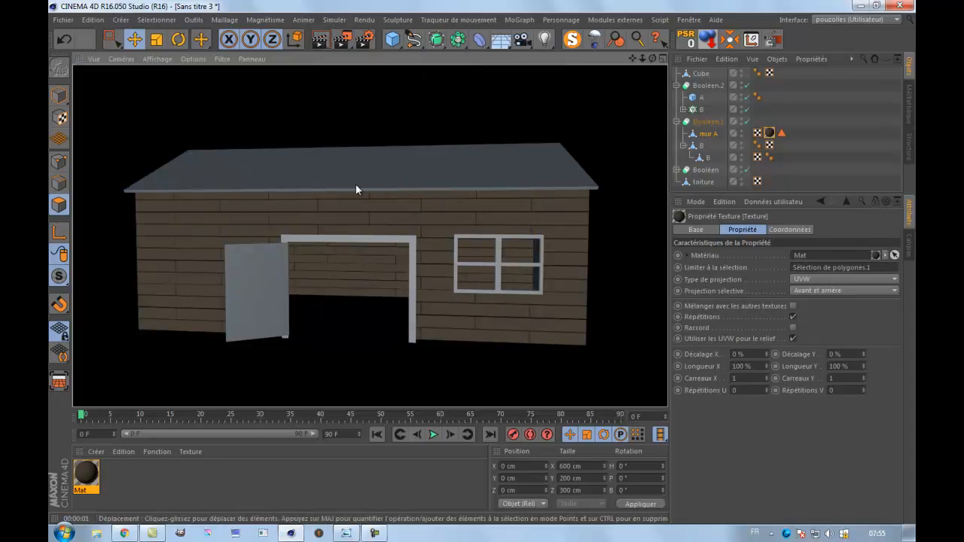
Switch to texture mode and set the projection type of mur A's wood texture tag to Planaire.
left_click(61, 118)
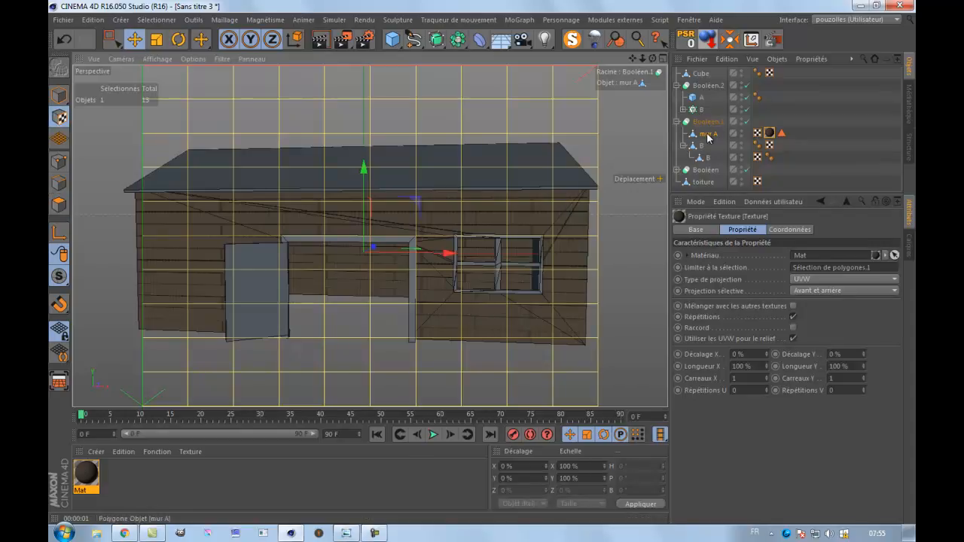
left_click(471, 241)
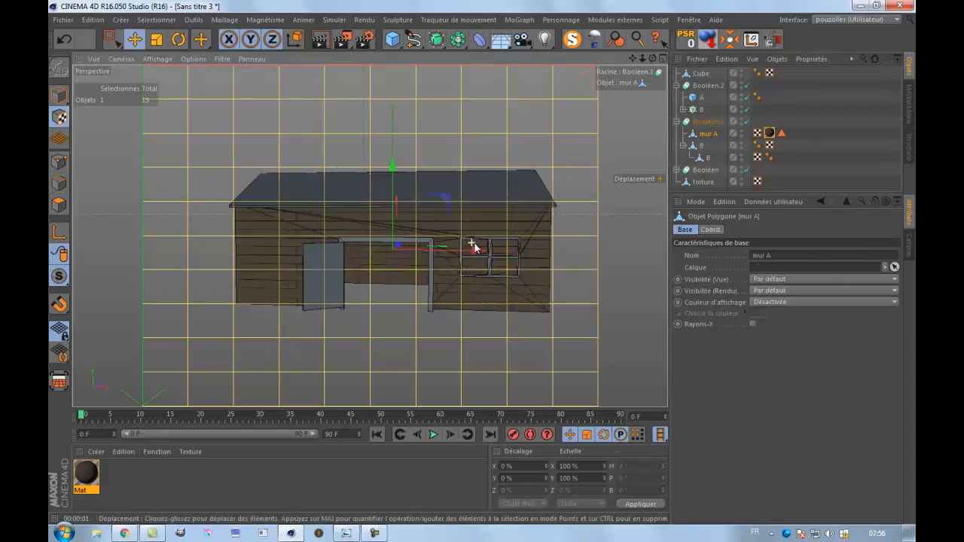
scroll(474, 242, "up", 2)
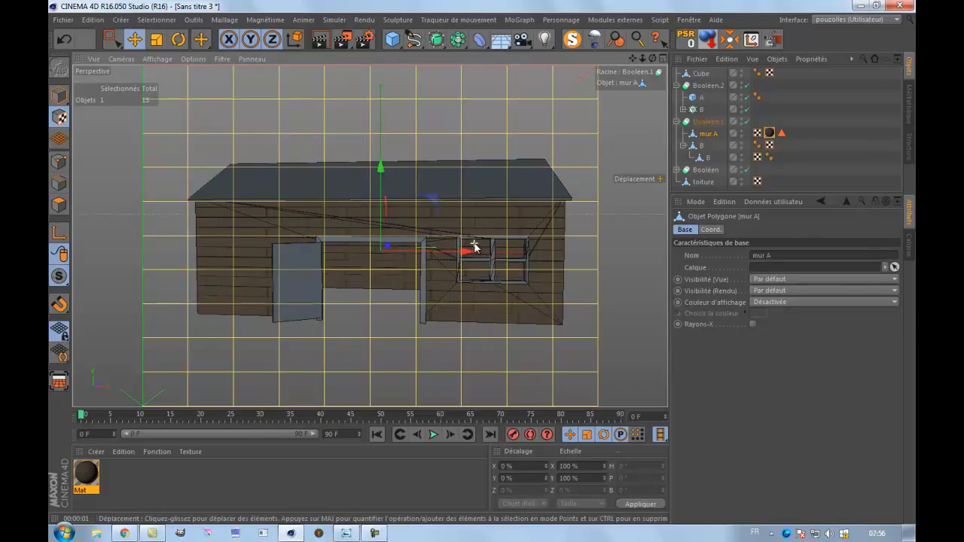
left_click(769, 134)
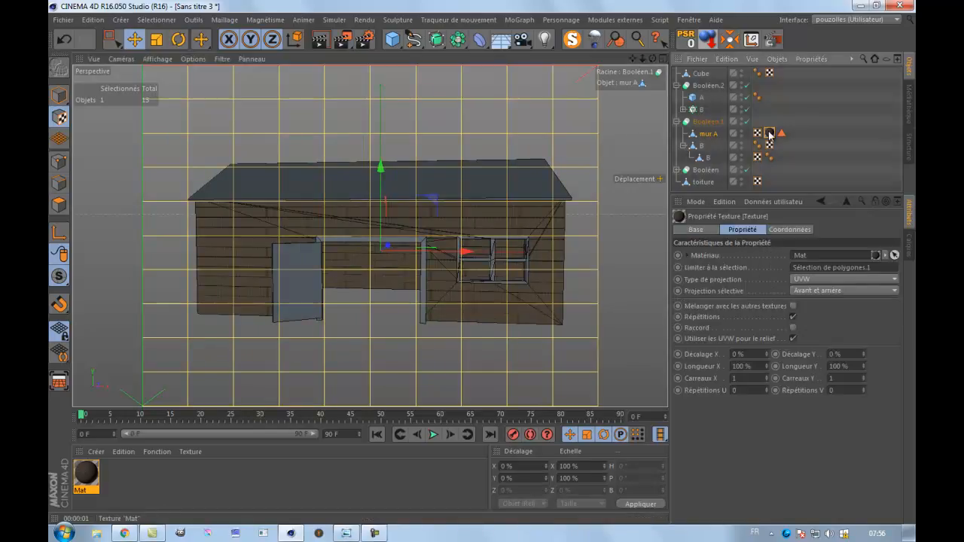
left_click(819, 279)
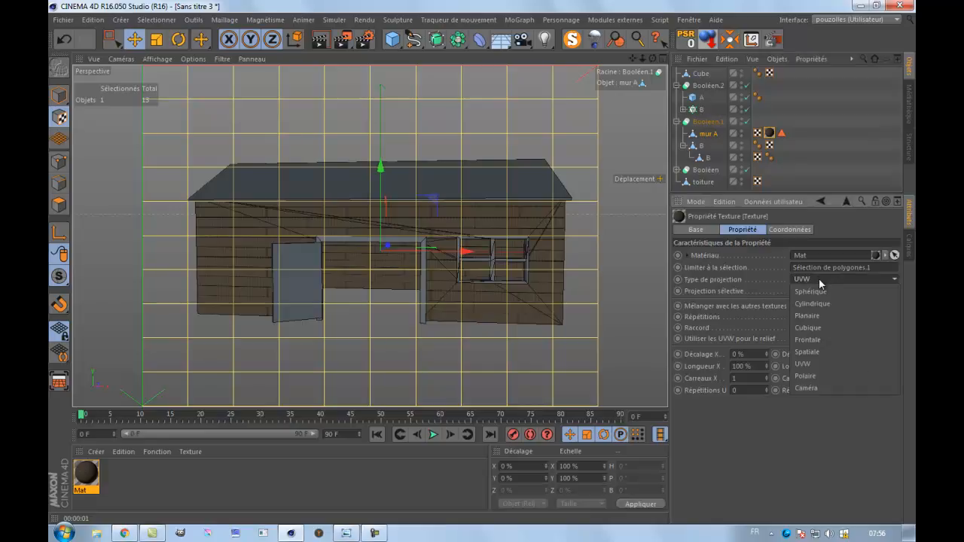
left_click(822, 315)
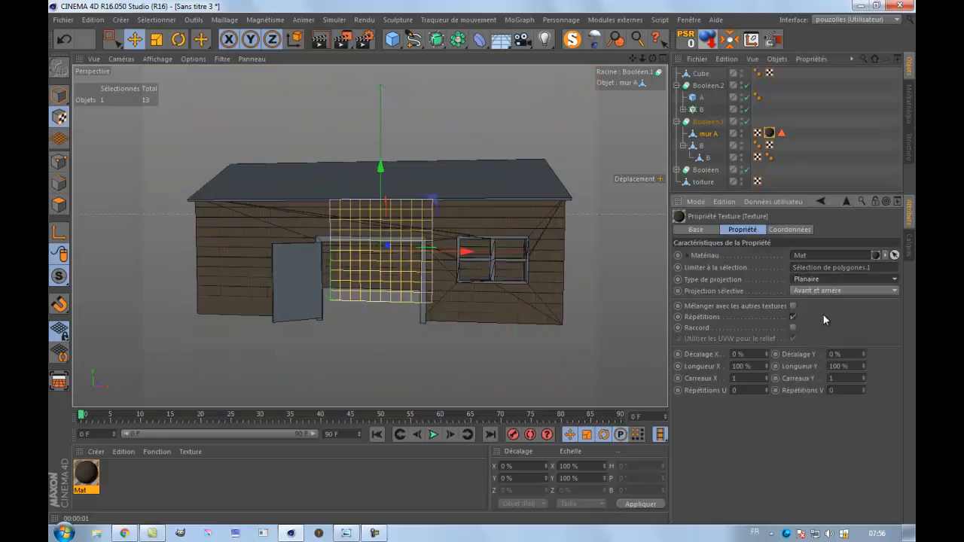
Scale the long walls' texture projection to about 446.6 % in X and 75.4 % in Y, and render the view.
scroll(344, 231, "up", 2)
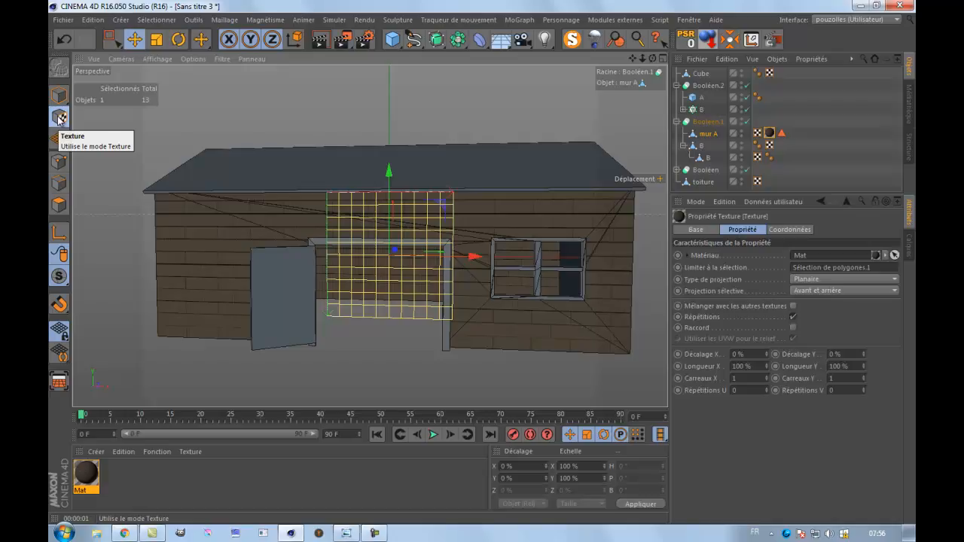
left_click(157, 40)
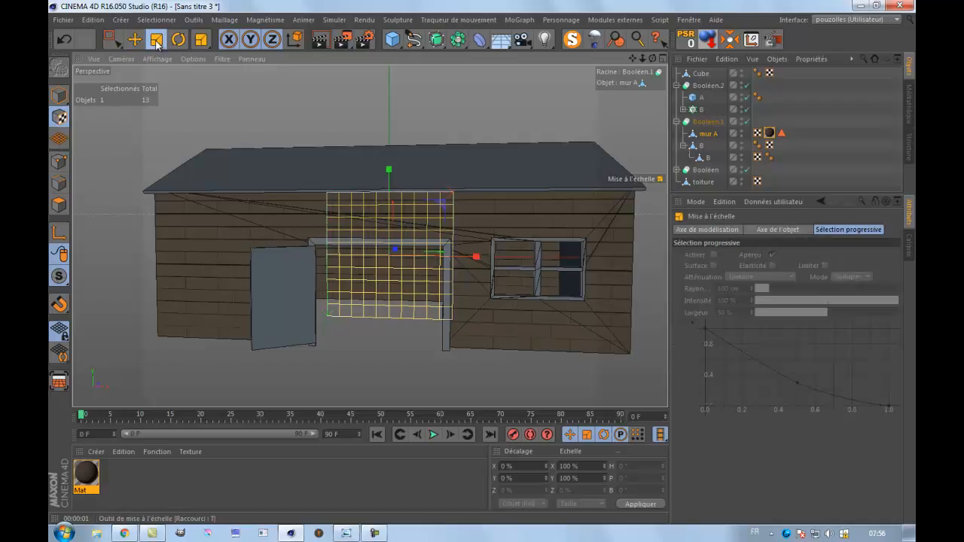
left_click_drag(390, 171, 407, 106)
mouse_move(476, 256)
left_mouse_down()
mouse_move(629, 271)
mouse_move(488, 265)
left_mouse_up()
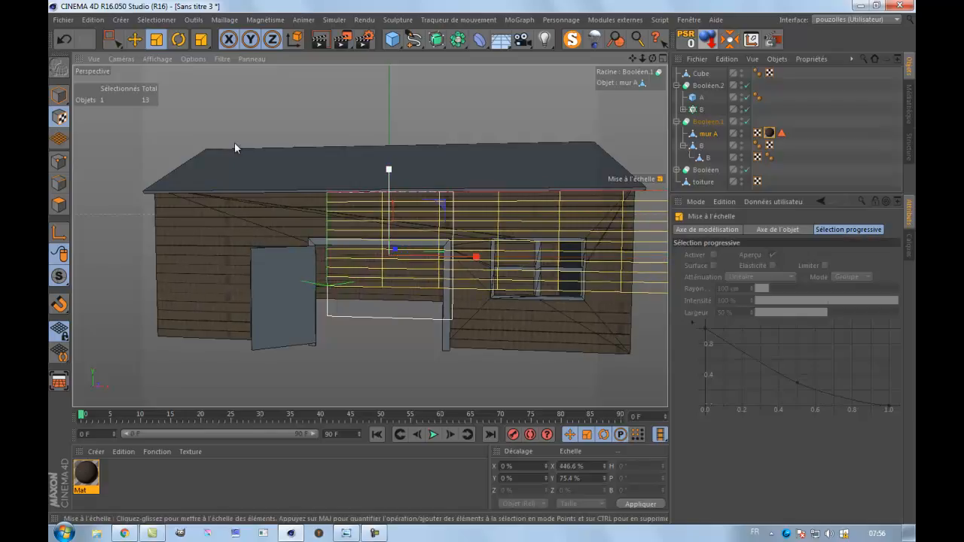
left_click(321, 38)
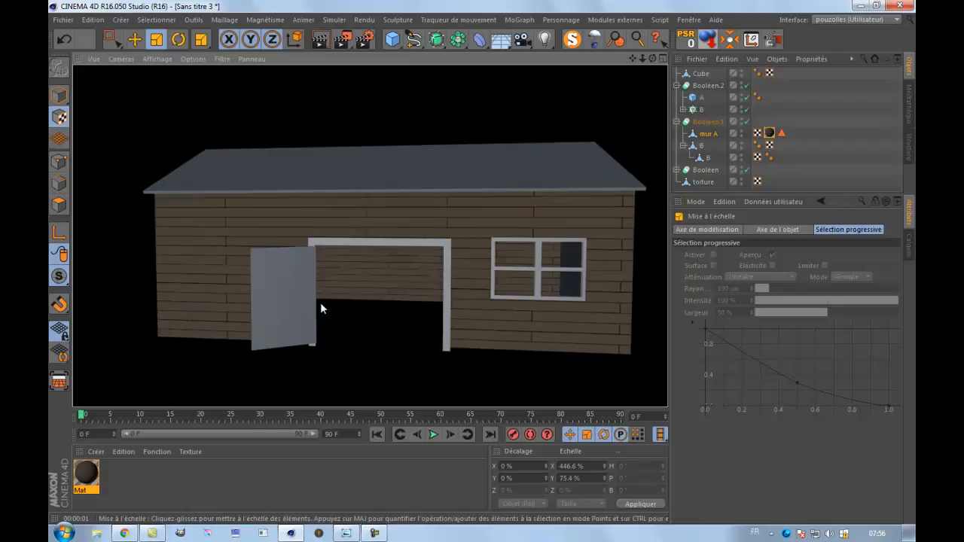
left_click(154, 479)
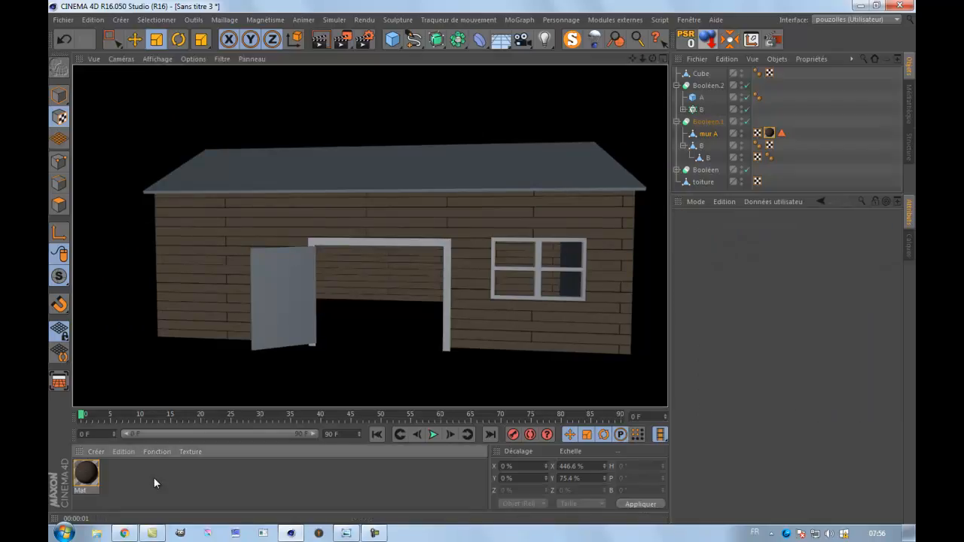
Select the four gable wall polygons of mur A, two at each end of the barn, in polygon mode.
left_click_drag(653, 59, 635, 63)
left_click_drag(480, 264, 460, 260)
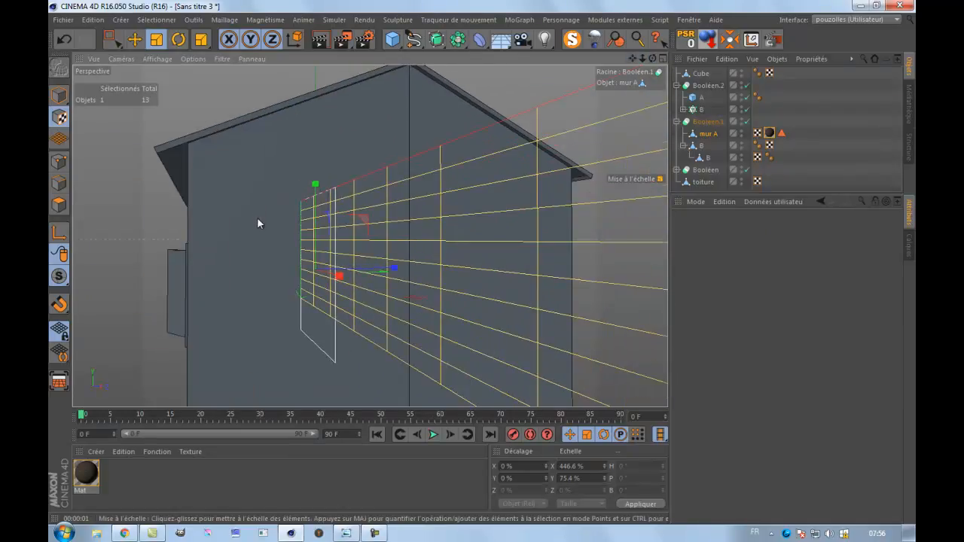
scroll(257, 226, "down", 2)
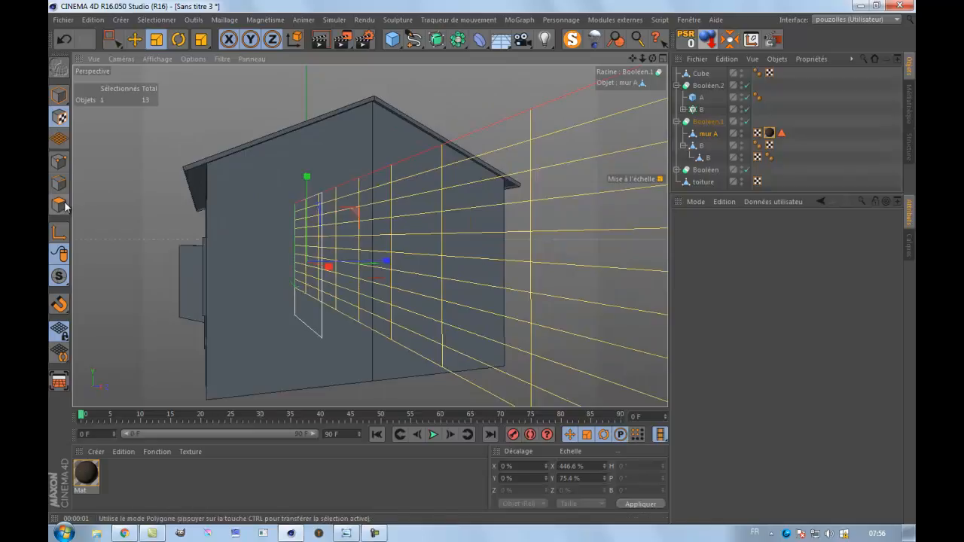
left_click(59, 206)
left_click(253, 229)
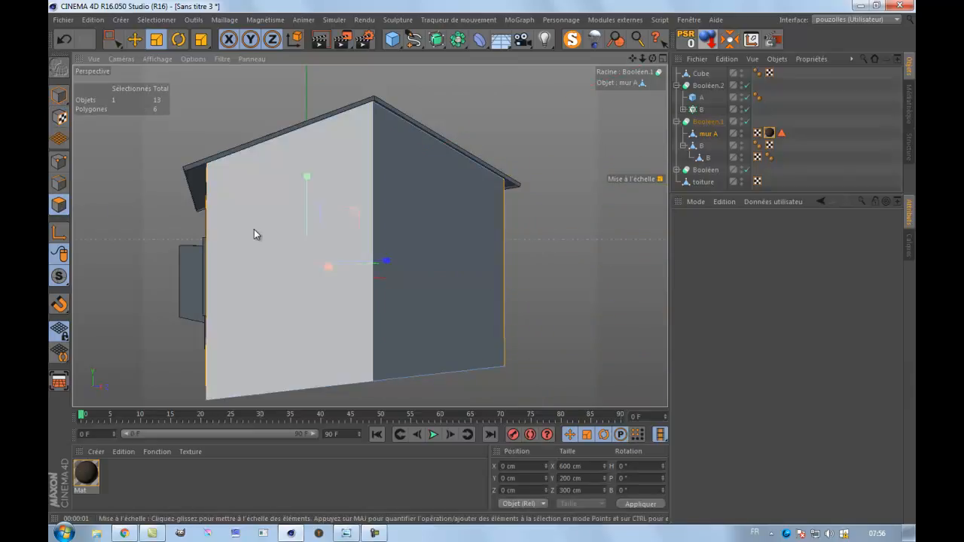
left_click(452, 318)
left_click(446, 320, "shift")
left_click_drag(653, 59, 622, 171)
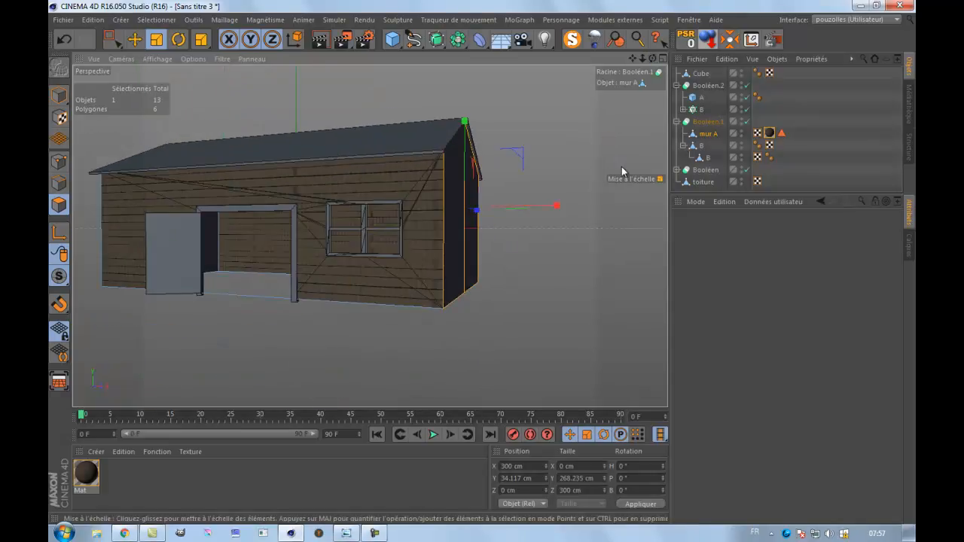
scroll(622, 166, "down", 3)
left_click_drag(493, 266, 482, 258)
left_click(341, 214, "shift")
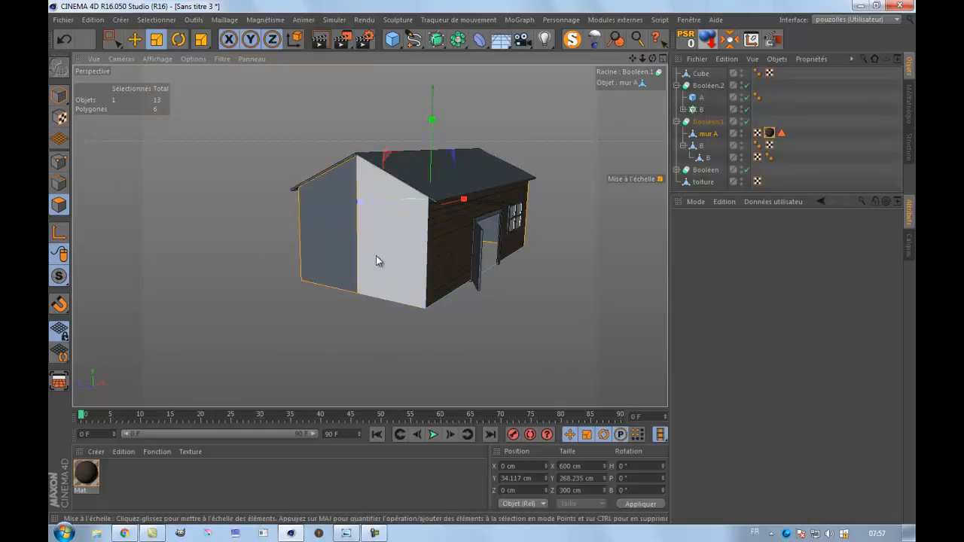
left_click_drag(652, 58, 471, 265)
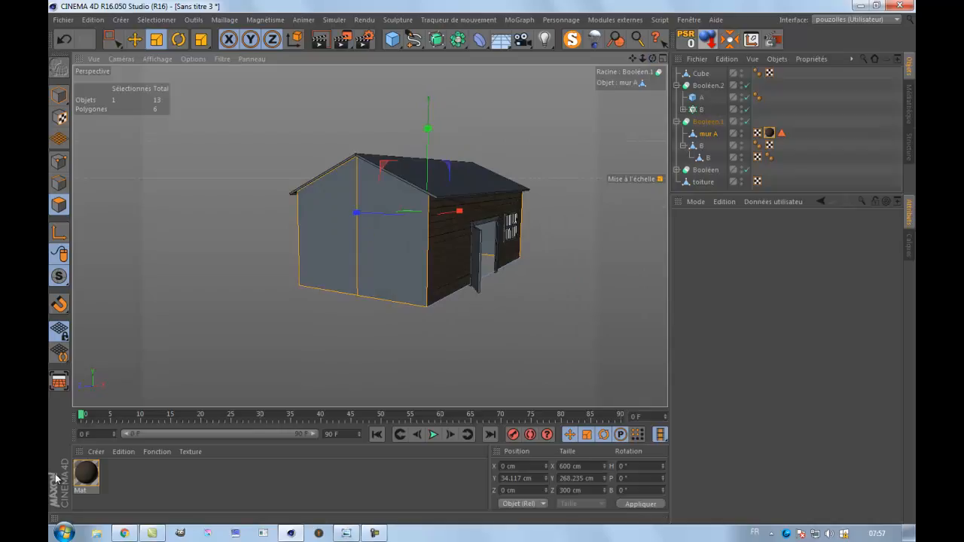
Apply the Mat wood material to the selected gable wall polygons.
left_click_drag(88, 476, 309, 325)
left_click_drag(377, 264, 377, 264)
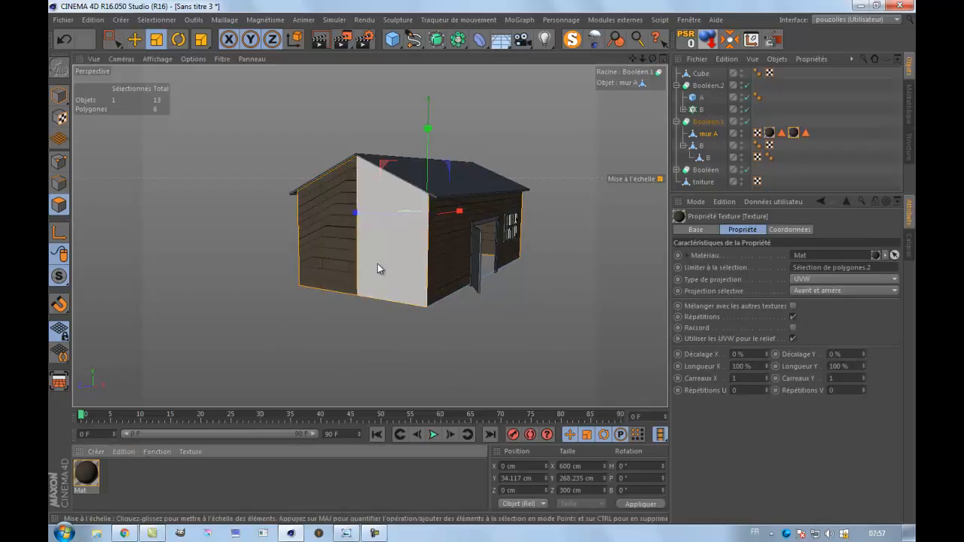
scroll(373, 254, "up", 2)
scroll(377, 253, "up", 2)
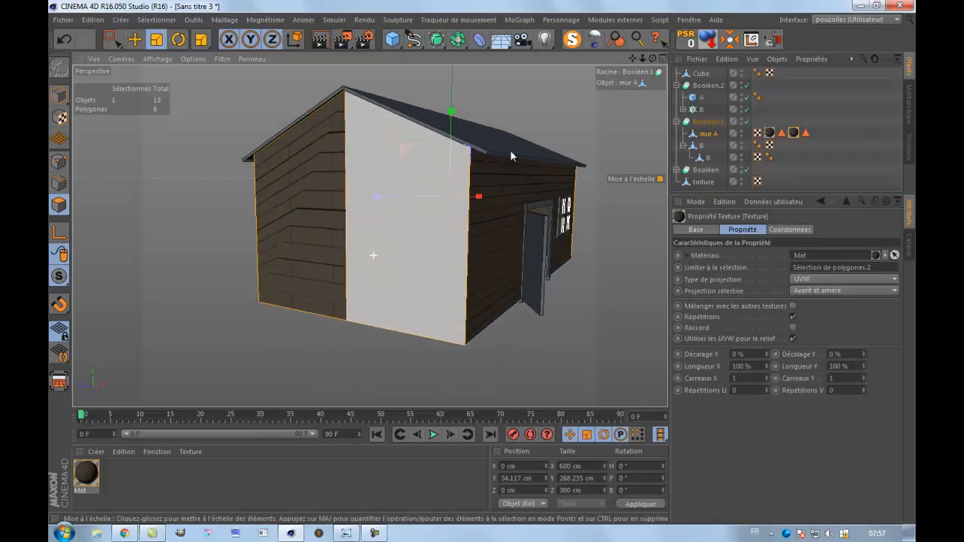
Set the projection type of the gable walls' texture tag to Planaire.
left_click_drag(654, 60, 610, 75)
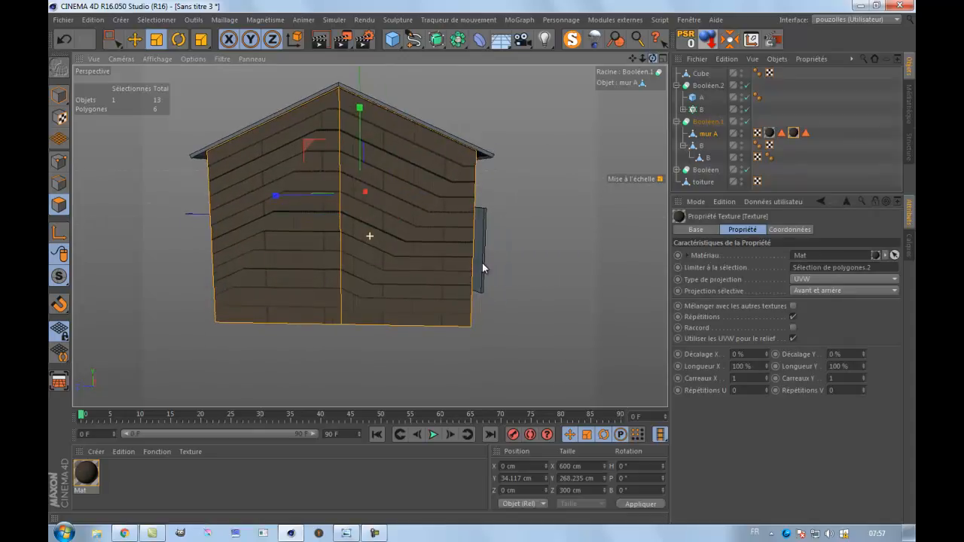
left_click(795, 135)
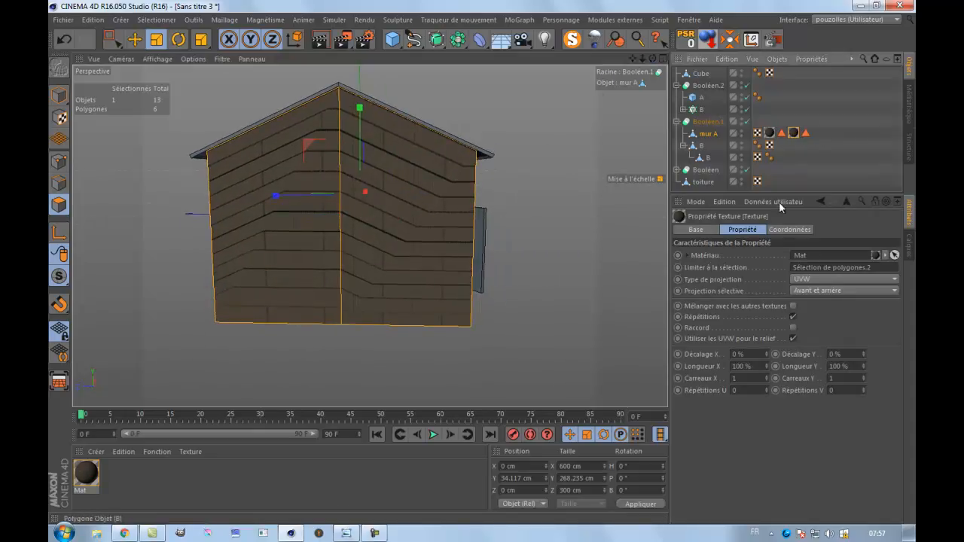
left_click(810, 283)
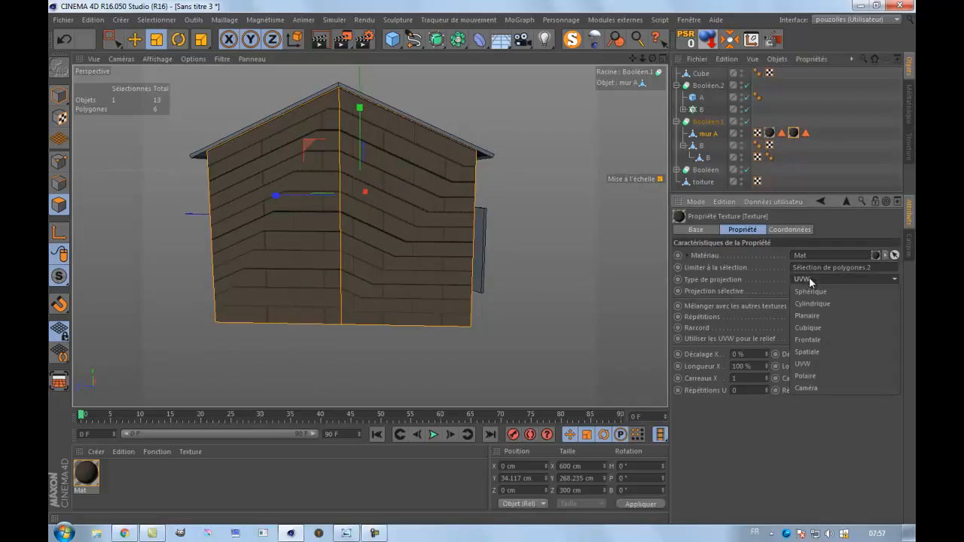
left_click(817, 315)
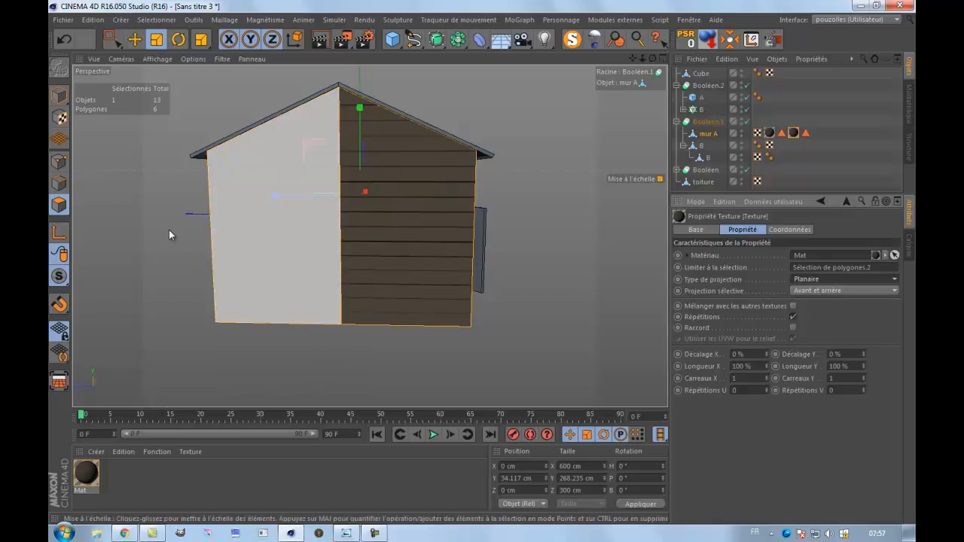
Rotate the gable walls' planar texture projection in texture mode to face the gable ends, and render the view.
left_click(61, 118)
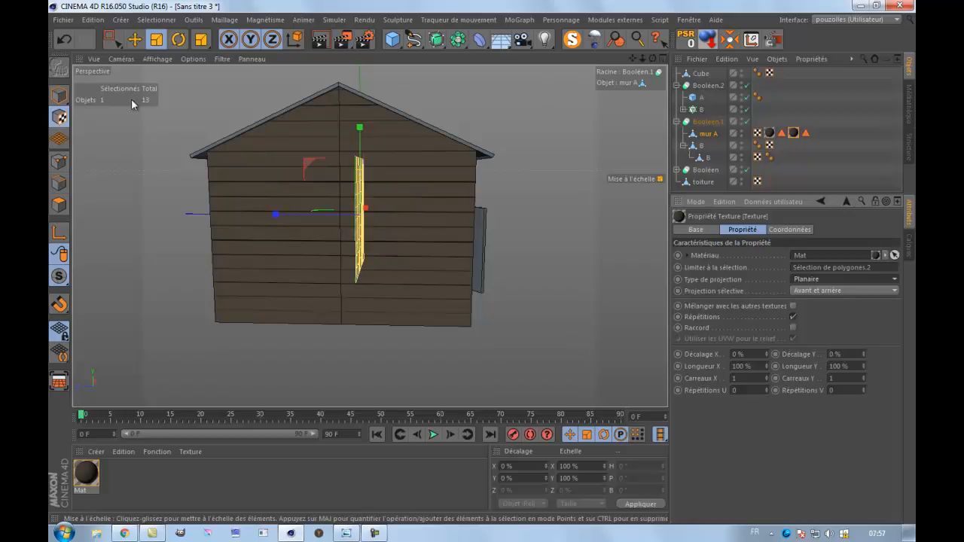
left_click(178, 40)
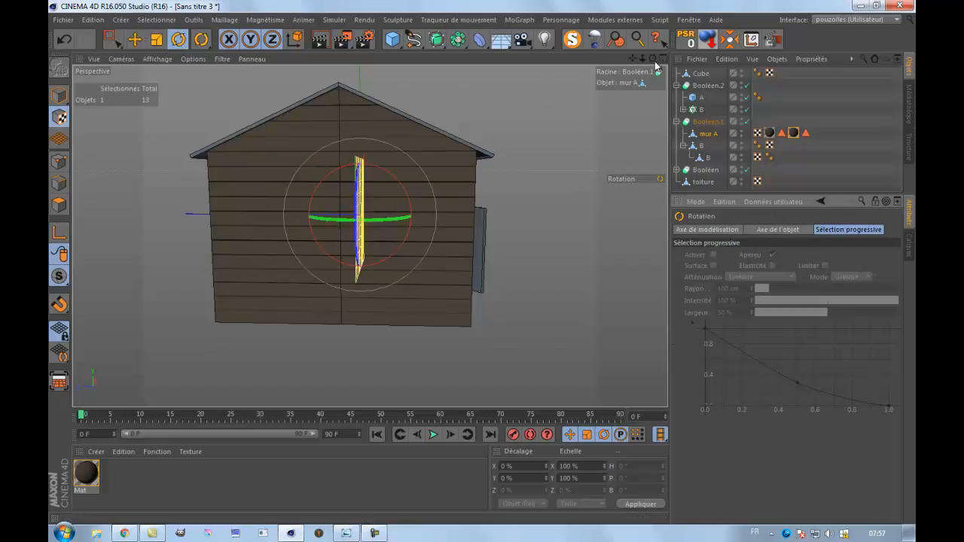
left_click_drag(653, 59, 482, 265)
left_click_drag(386, 210, 256, 184)
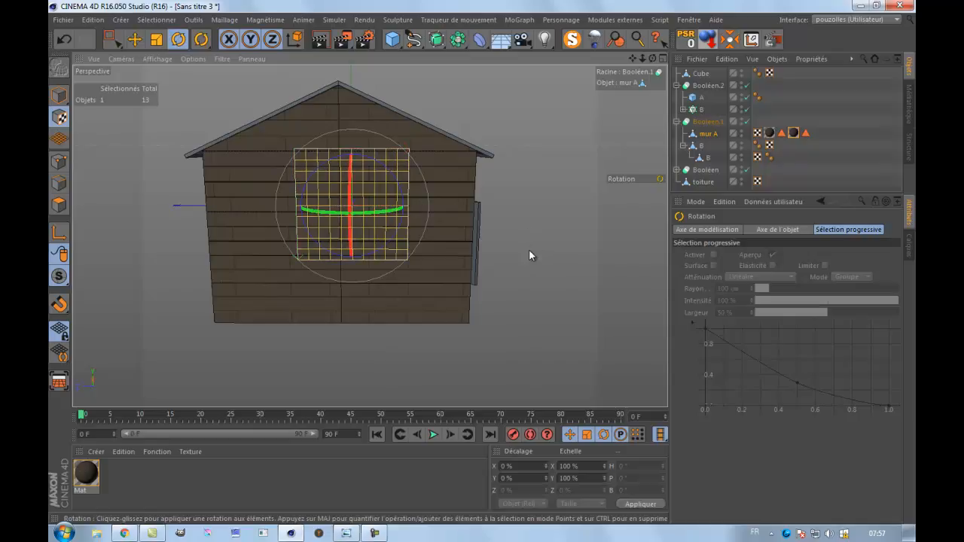
left_click(59, 95)
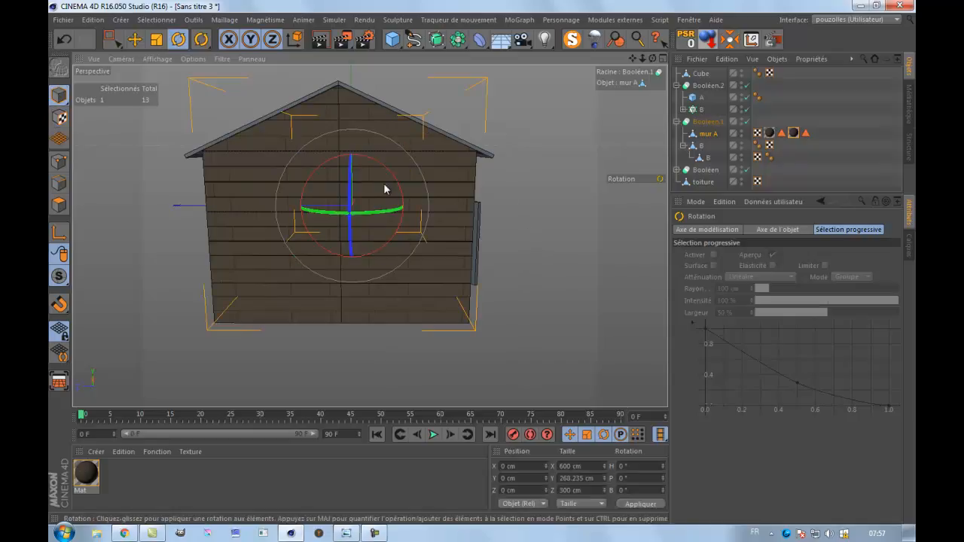
left_click(134, 39)
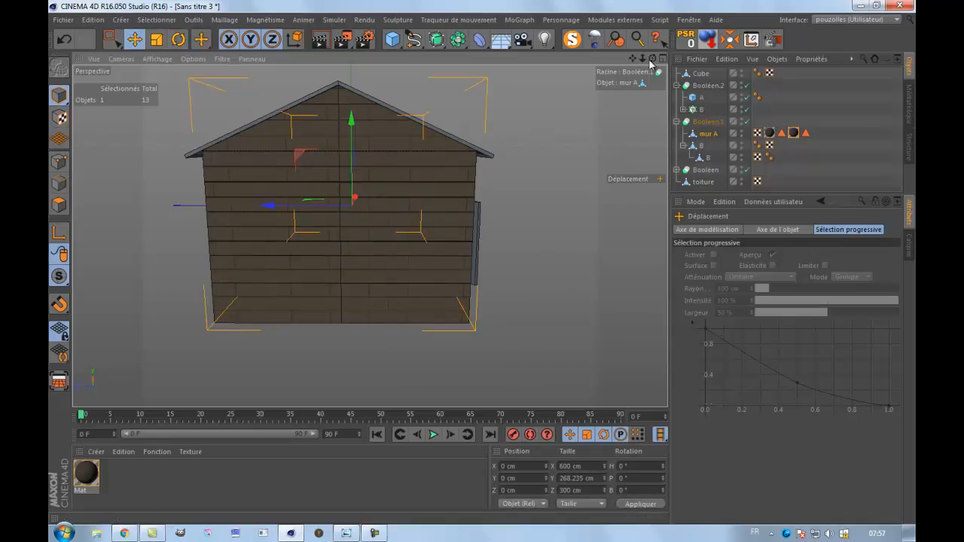
left_click_drag(651, 59, 482, 262)
left_click_drag(633, 59, 476, 269)
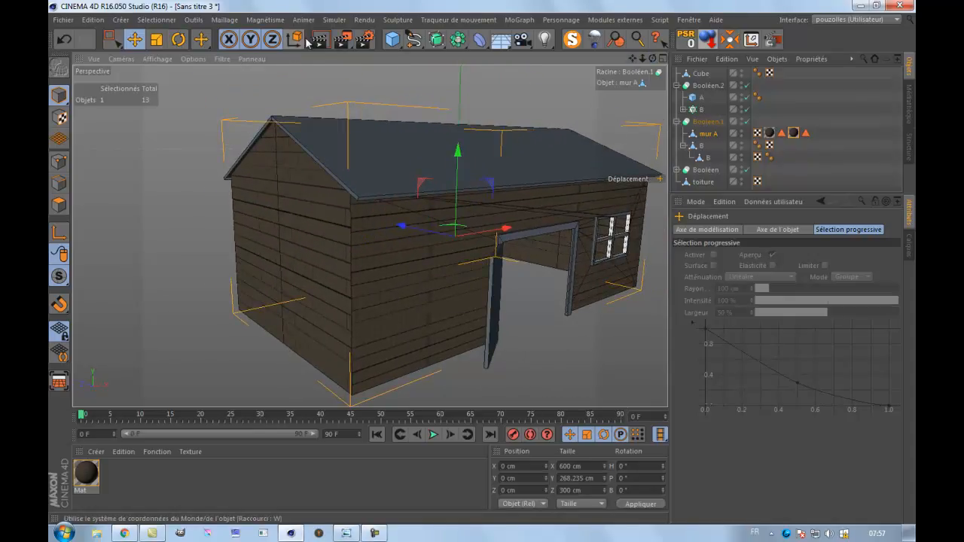
left_click(320, 40)
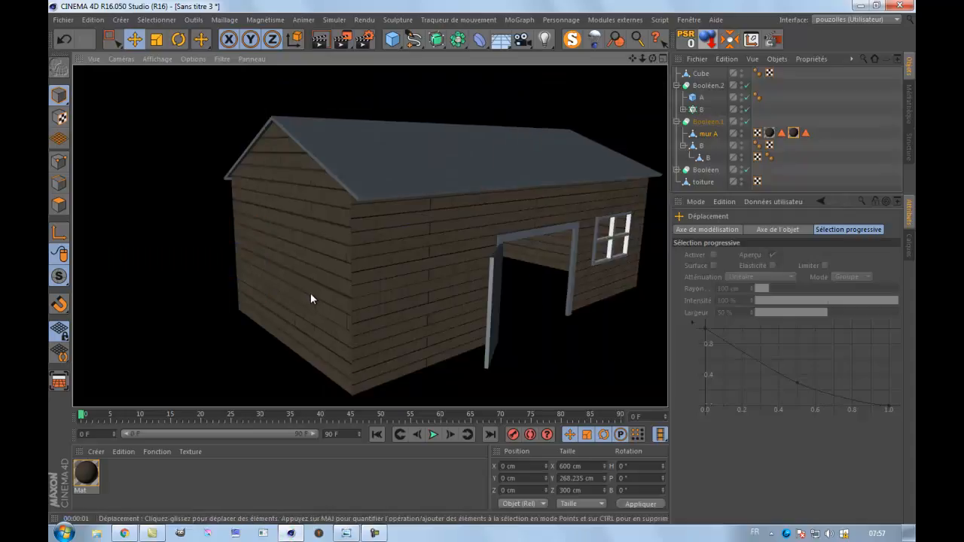
Shift the gable texture projection to -132 % in X, scale it to 213 % in X, and render the view.
left_click_drag(652, 60, 453, 277)
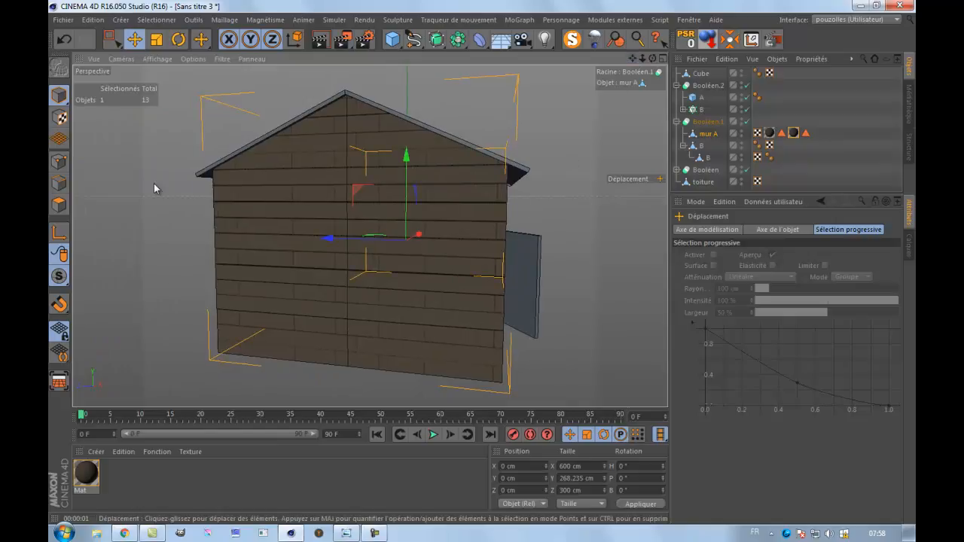
left_click(58, 117)
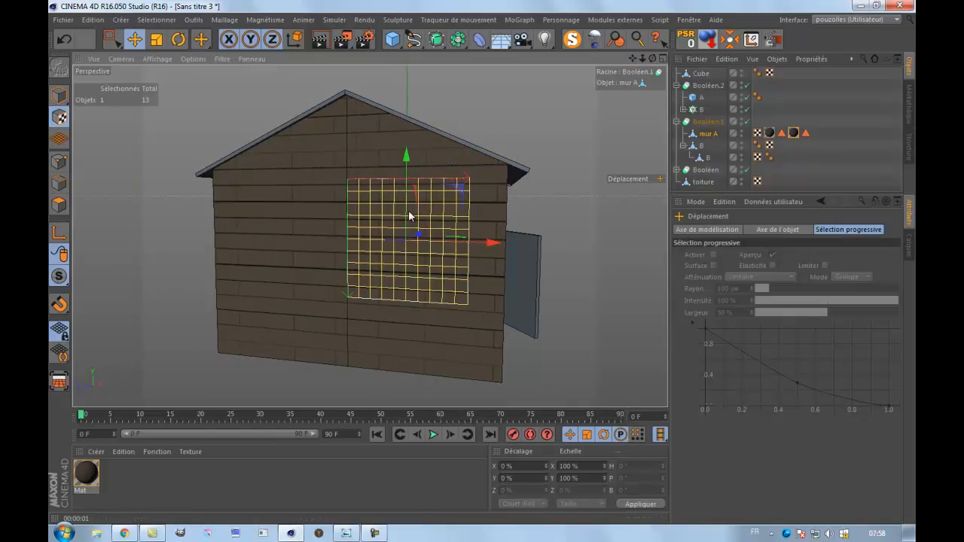
left_click_drag(488, 241, 94, 281)
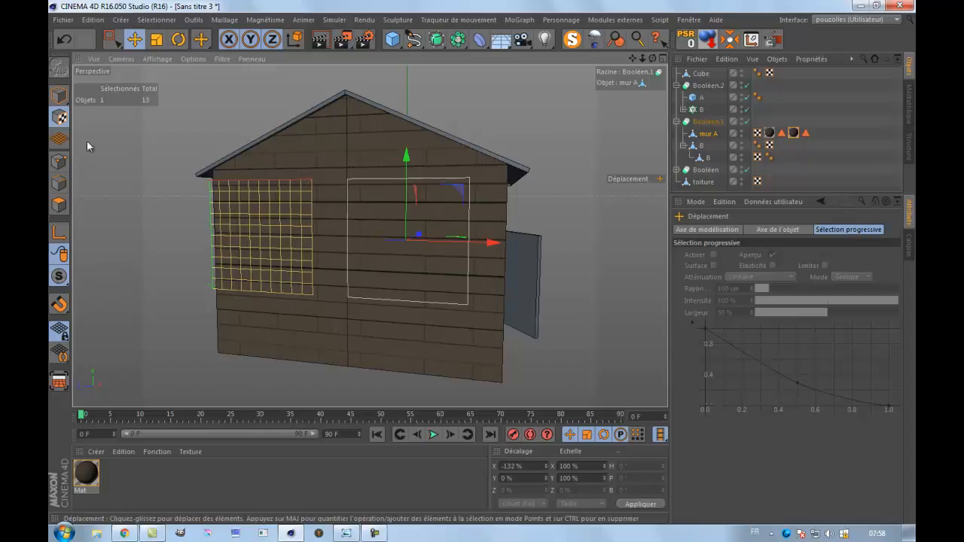
left_click(156, 39)
mouse_move(495, 242)
left_mouse_down()
mouse_move(644, 282)
mouse_move(492, 267)
mouse_move(477, 239)
left_mouse_up()
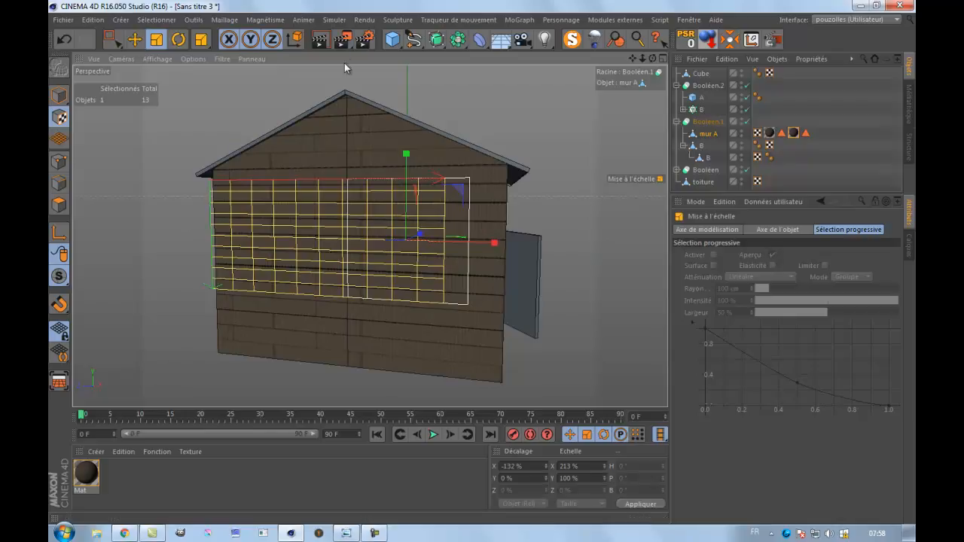
left_click(322, 41)
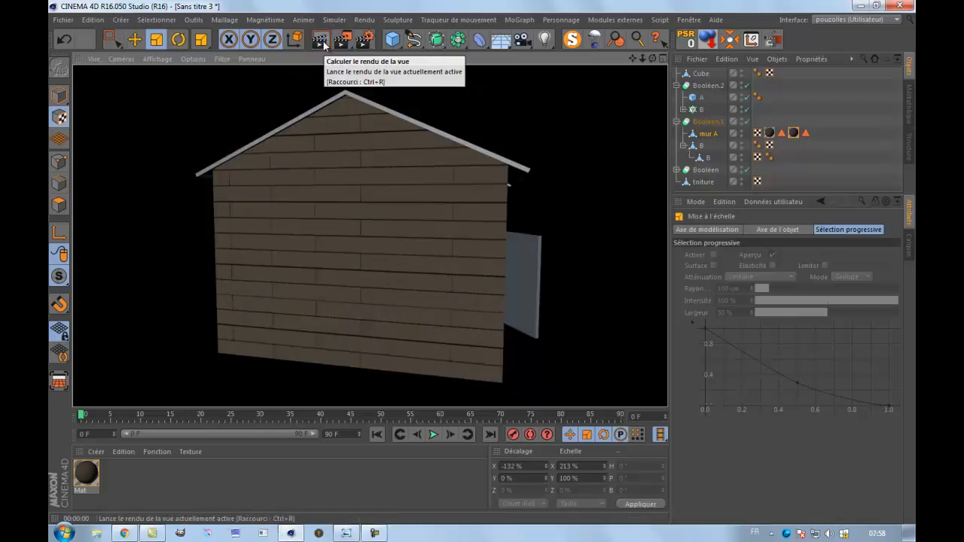
Create a new brown material with colour RGB 83, 56, 26 and its Réflexion channel disabled.
scroll(292, 289, "down", 3)
left_click_drag(652, 59, 484, 248)
left_click_drag(635, 60, 475, 256)
left_click_drag(633, 60, 482, 265)
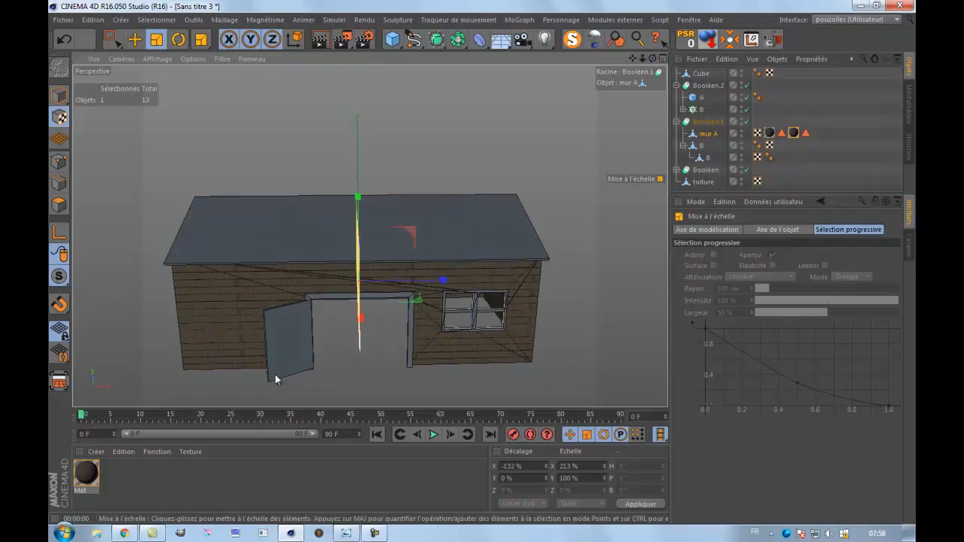
double_click(167, 473)
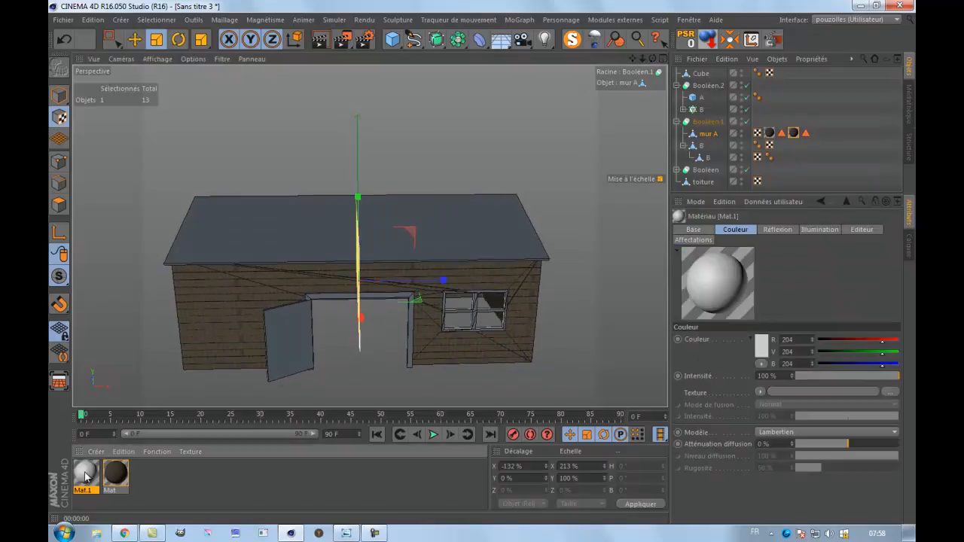
double_click(85, 475)
left_click(294, 252)
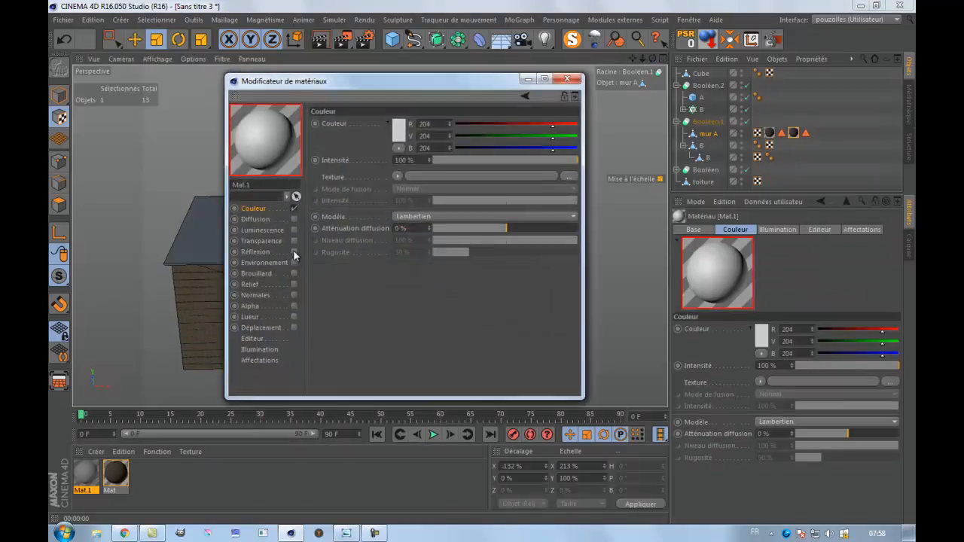
left_click(399, 130)
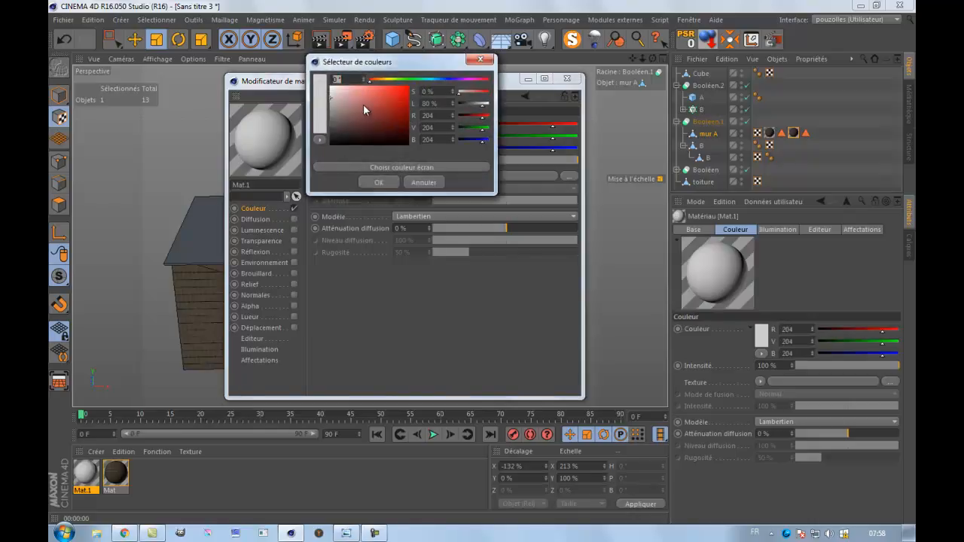
left_click(380, 79)
left_click(384, 127)
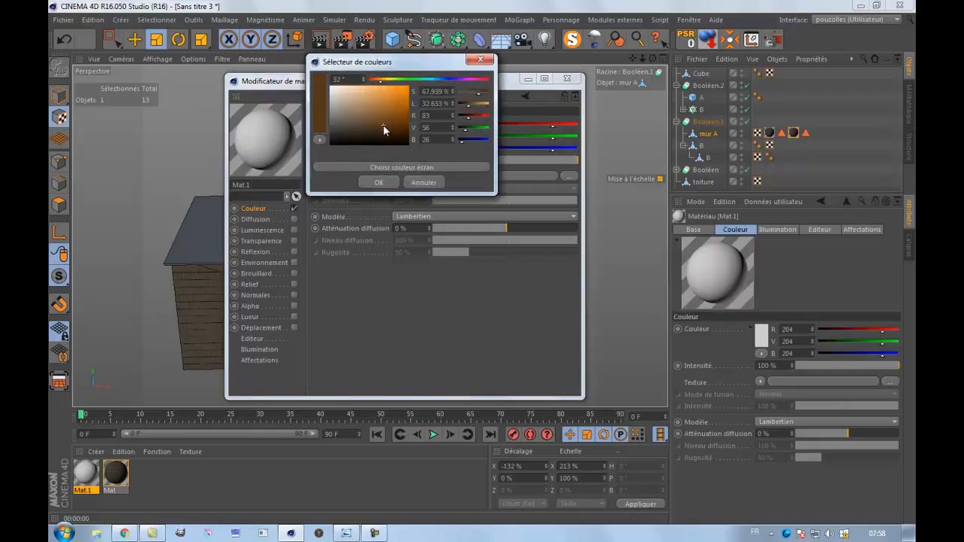
left_click(381, 183)
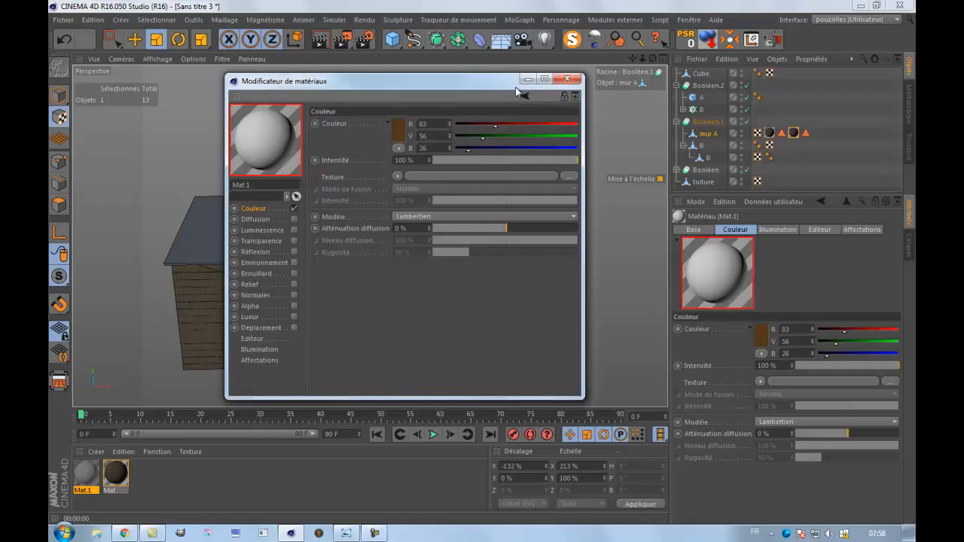
left_click(567, 79)
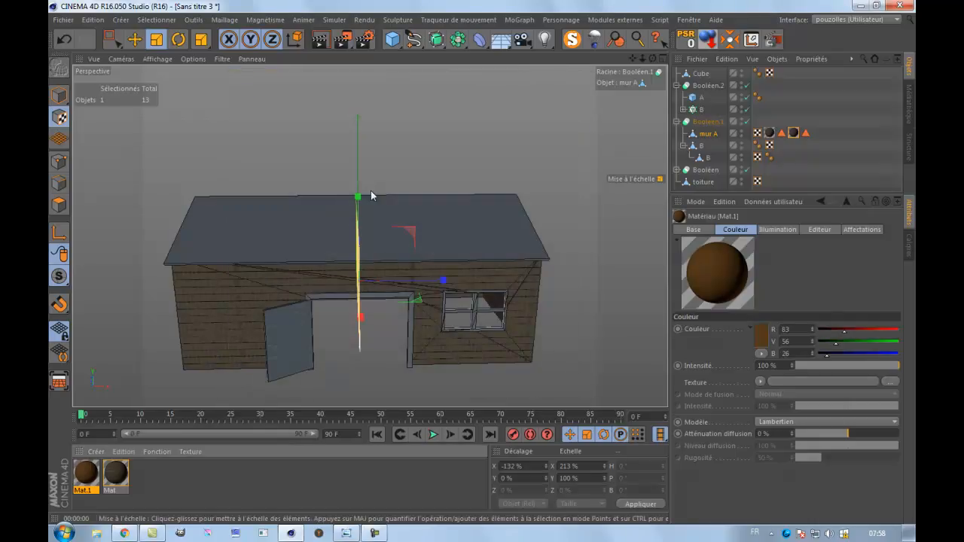
Apply the brown Mat.1 material to the doorway frame and the hinged door.
left_click_drag(79, 481, 122, 473)
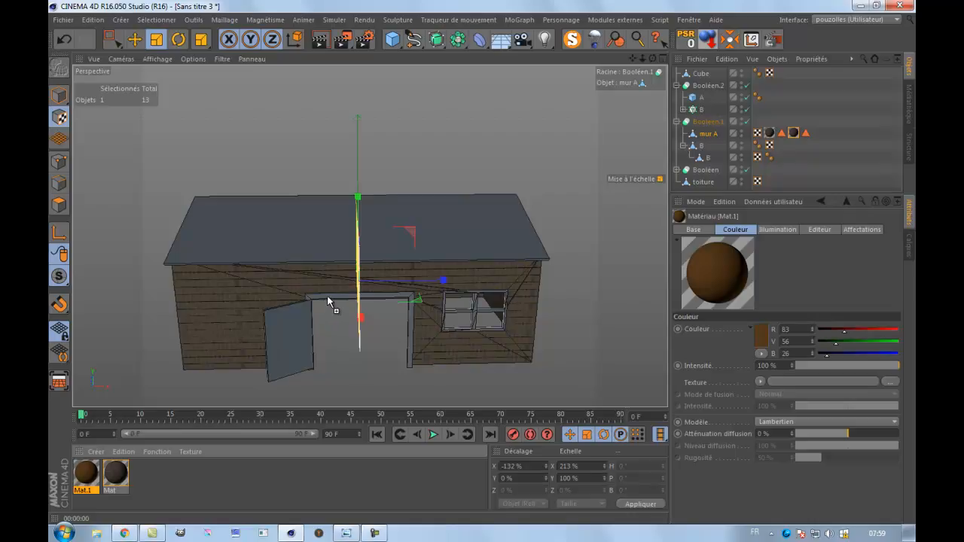
left_click_drag(328, 299, 328, 299)
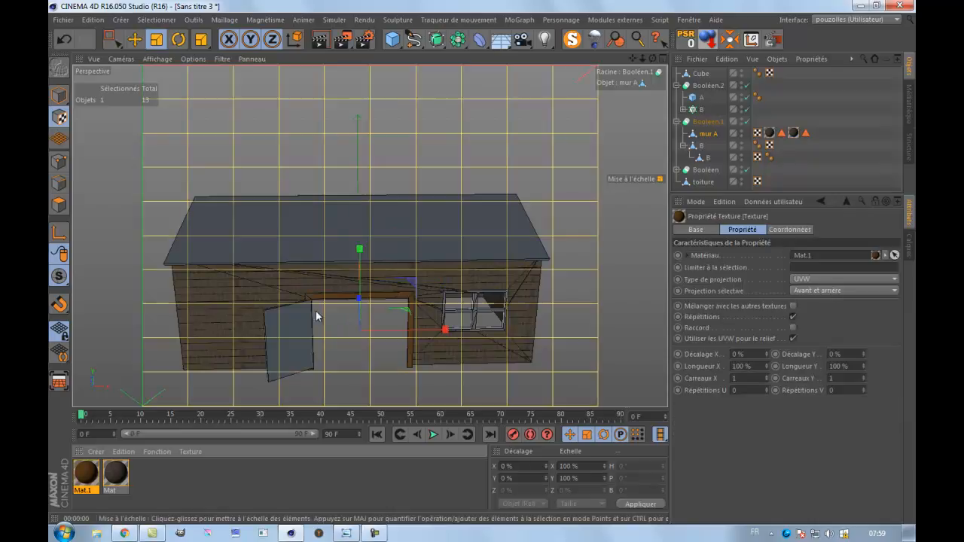
left_click(59, 95)
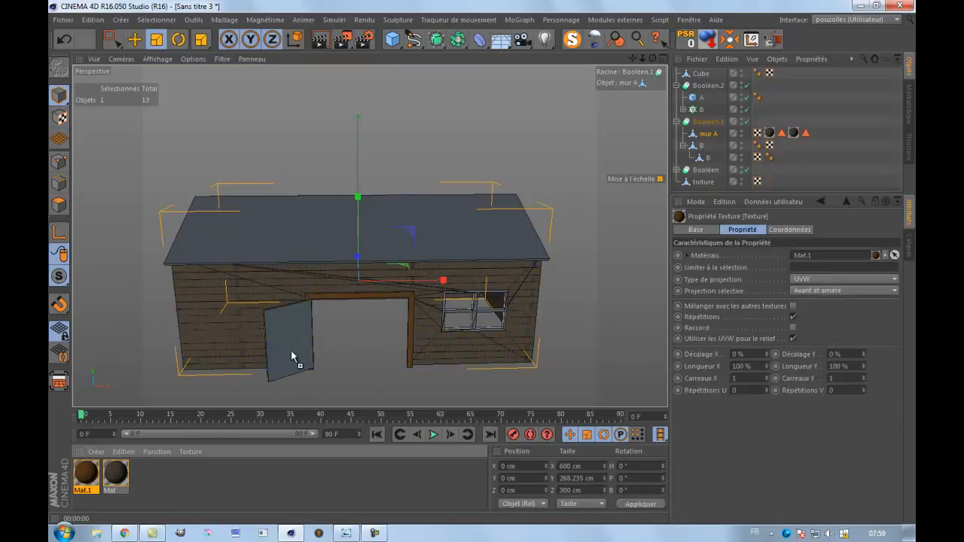
left_click_drag(293, 356, 292, 357)
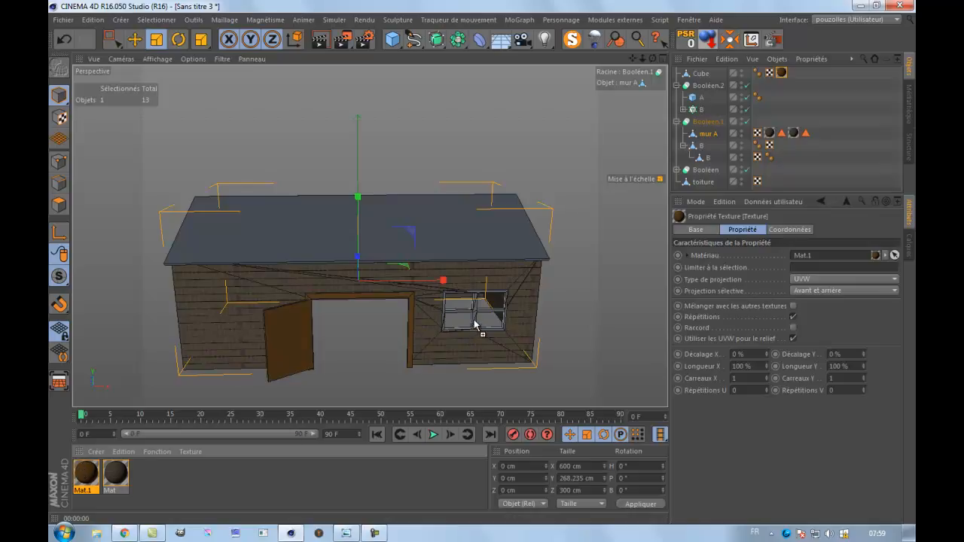
Apply Mat.1 to the window frame by assigning it to both objects A and B of Booléen.2.
left_click_drag(475, 324, 475, 325)
scroll(475, 326, "up", 5)
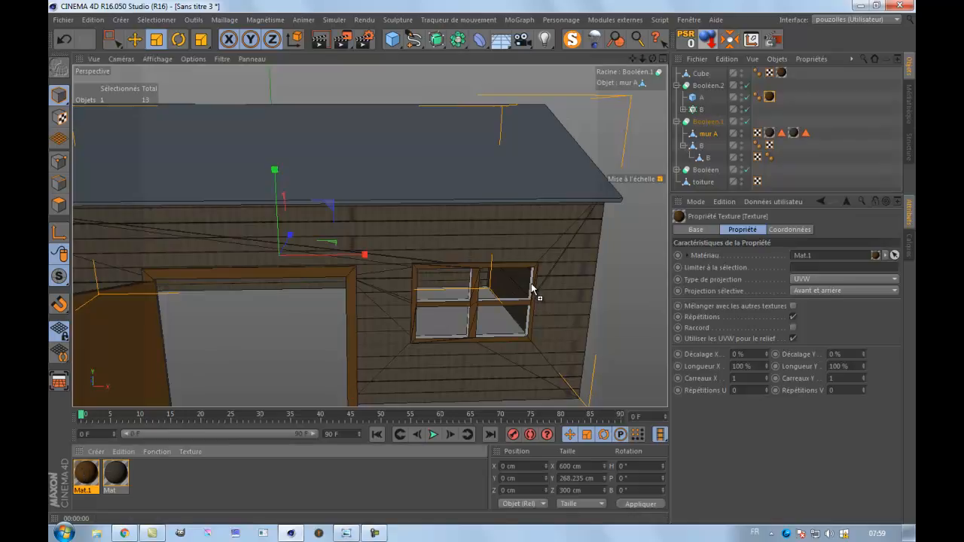
left_click_drag(531, 285, 531, 284)
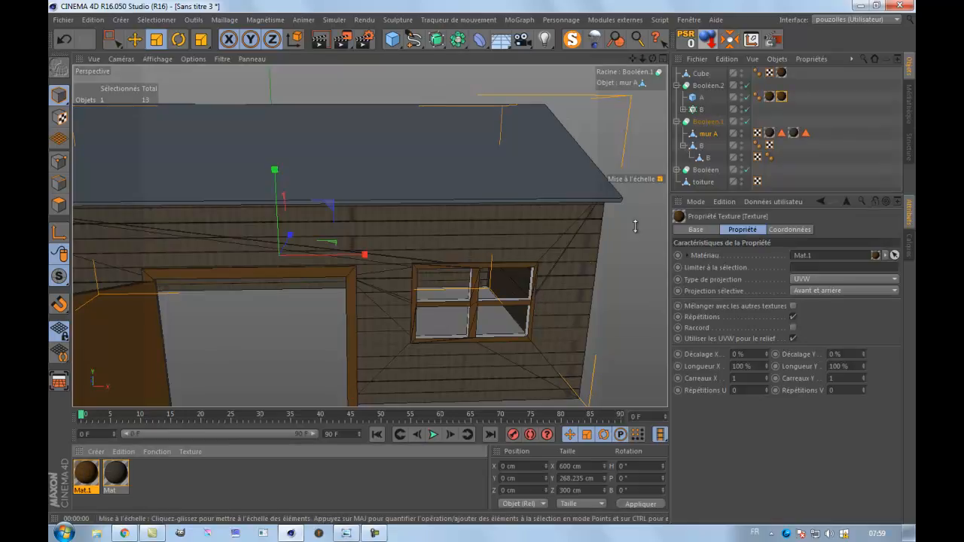
left_click_drag(783, 100, 758, 110)
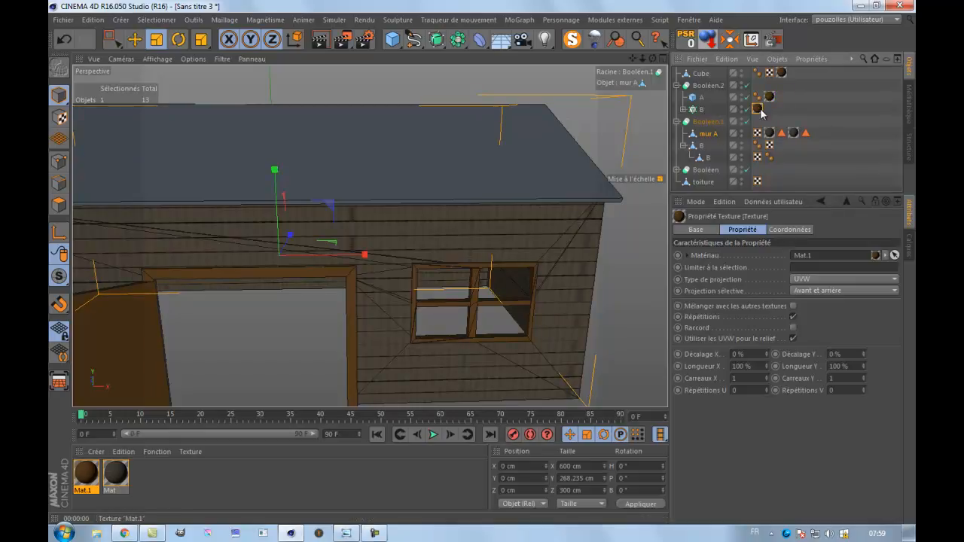
left_click_drag(796, 101, 799, 97)
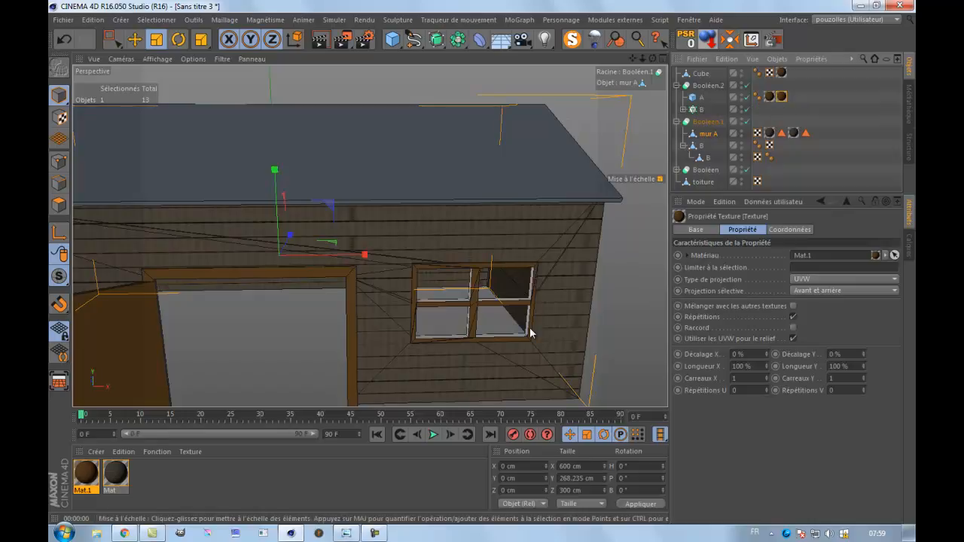
left_click(321, 39)
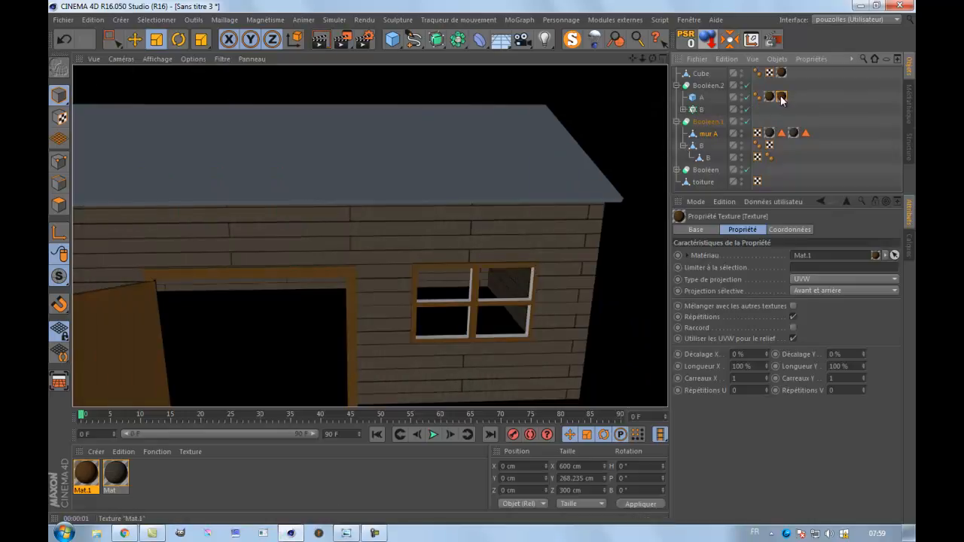
left_click_drag(755, 106, 758, 109)
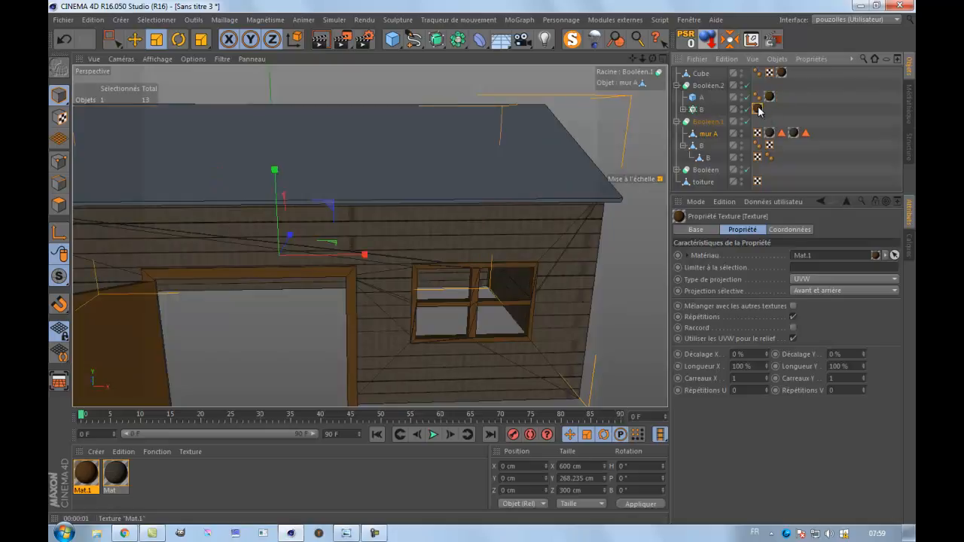
Create a dark brown material with colour RGB 57, 46, 36 and its Réflexion channel disabled, and apply it to the roof.
scroll(473, 228, "down", 4)
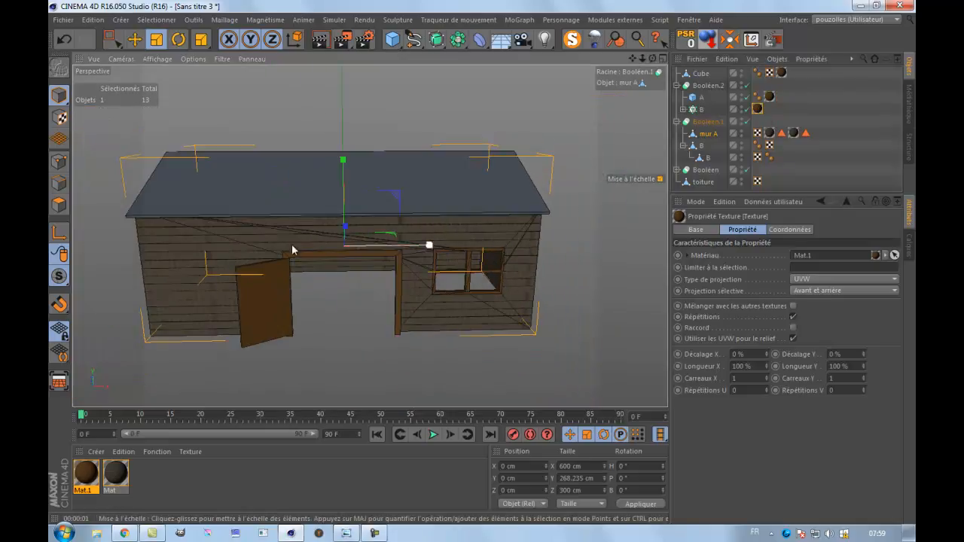
scroll(167, 240, "up", 1)
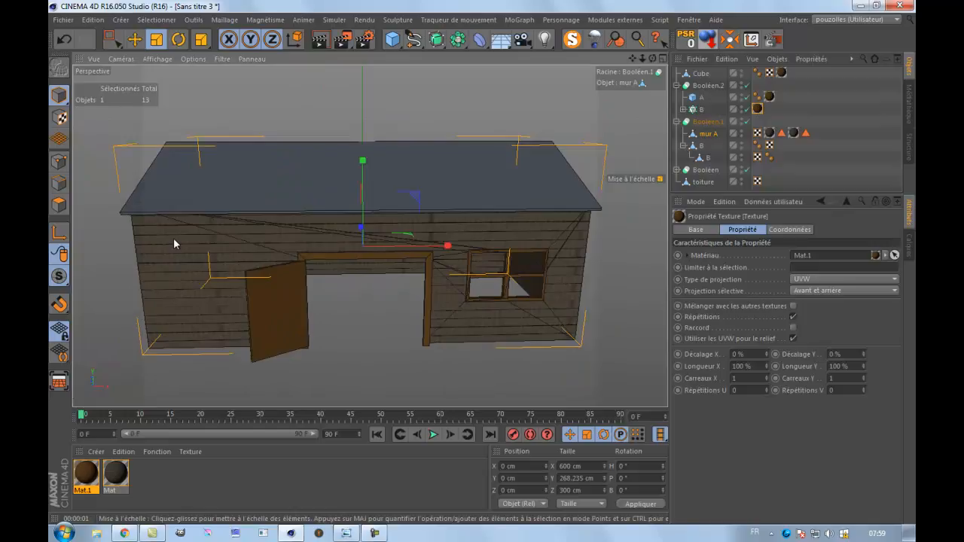
double_click(159, 480)
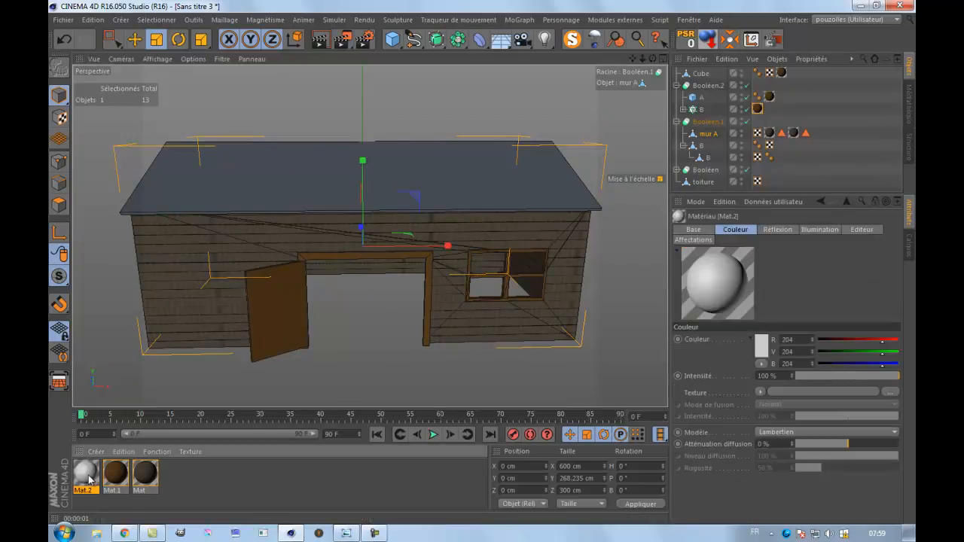
double_click(89, 479)
left_click(399, 130)
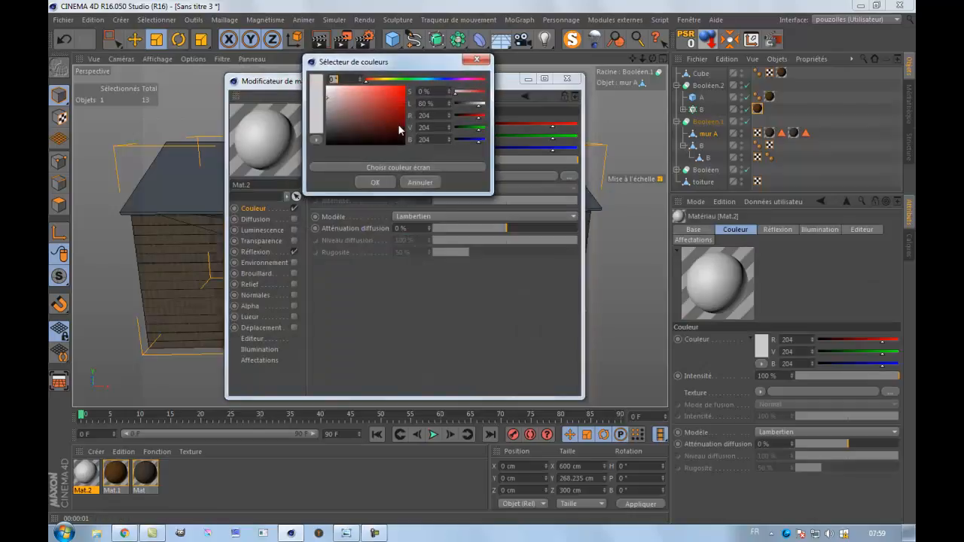
left_click(375, 80)
left_click_drag(373, 112, 358, 132)
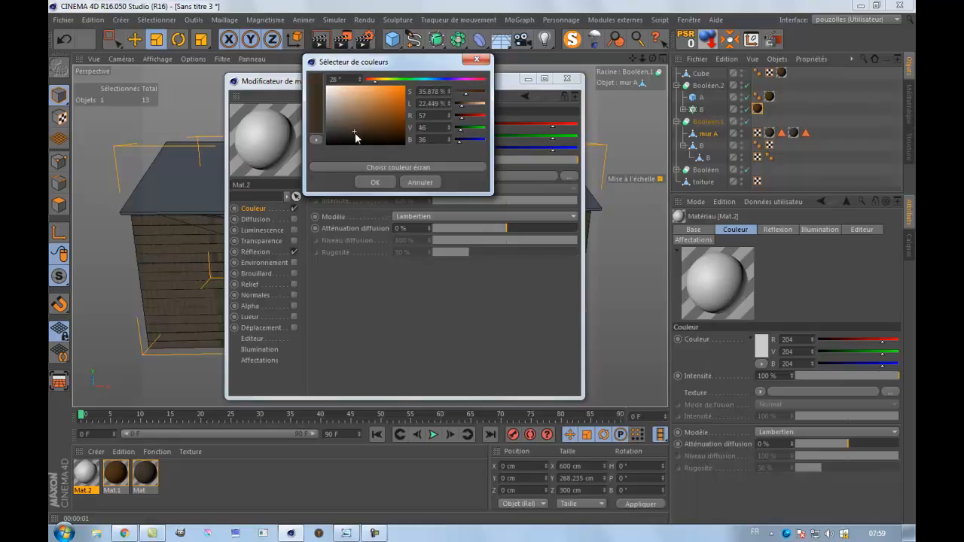
left_click(372, 183)
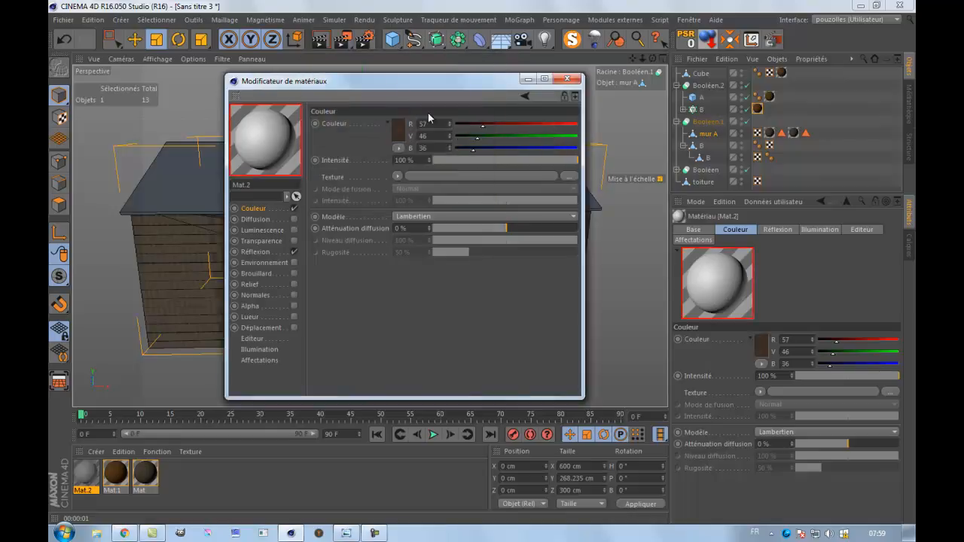
left_click(293, 252)
left_click_drag(205, 195, 206, 192)
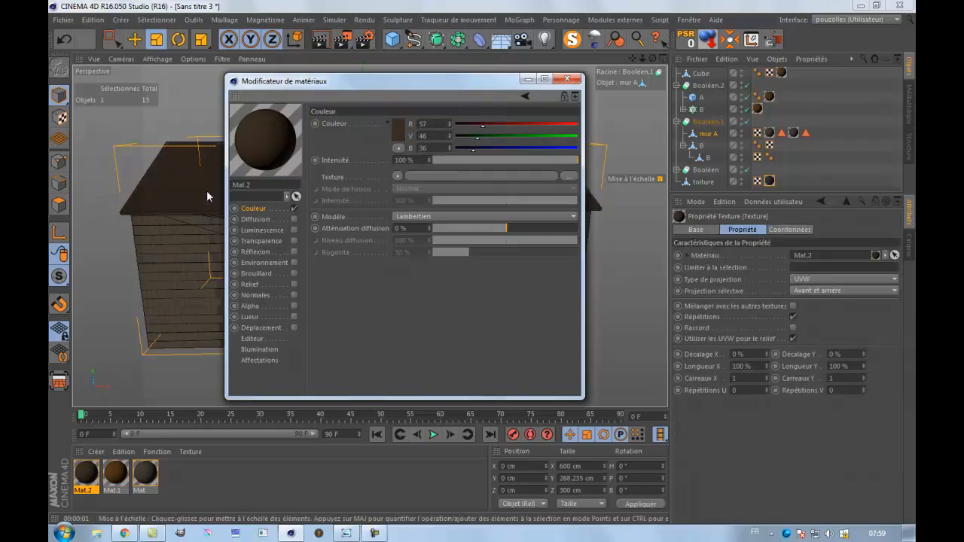
left_click(574, 78)
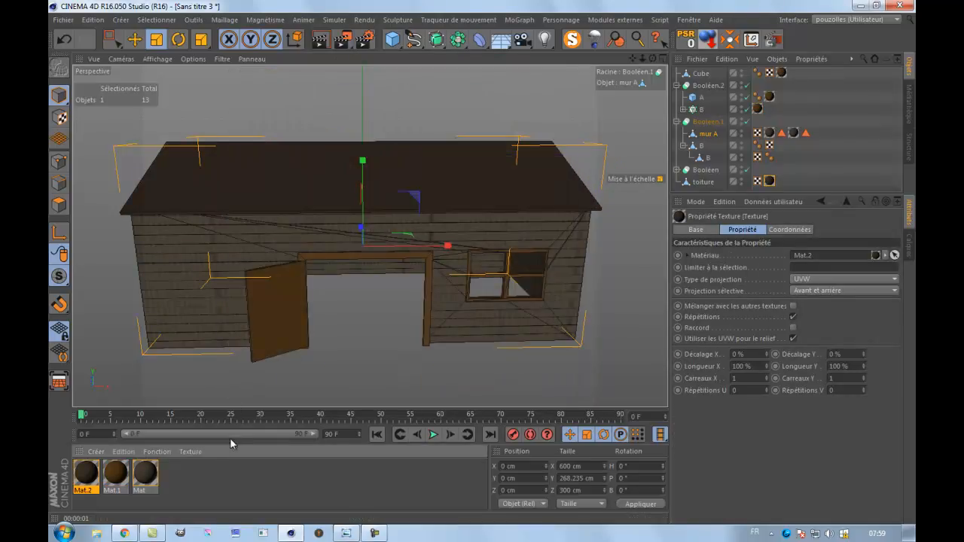
Create another new material and select the front slope polygon of the toiture object in polygon mode.
double_click(173, 490)
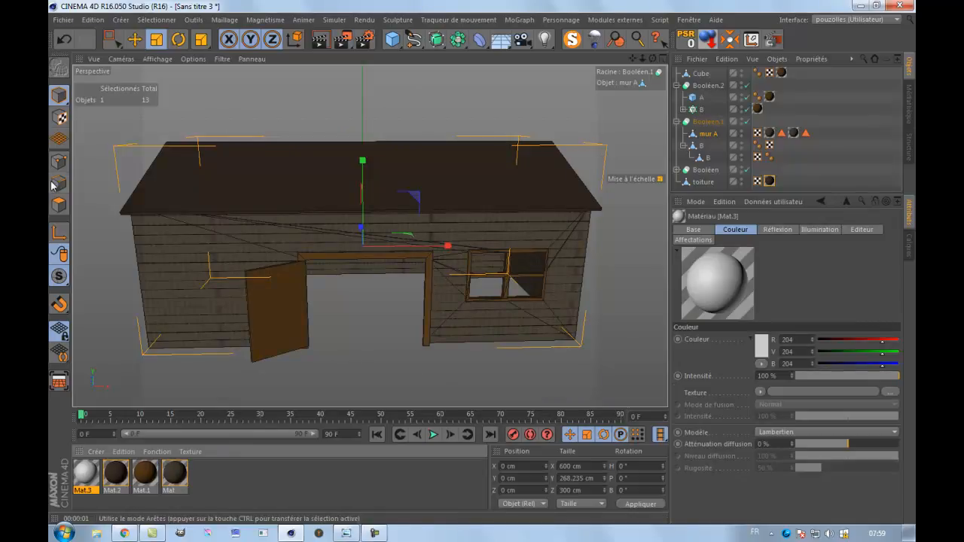
left_click(58, 204)
left_click(134, 39)
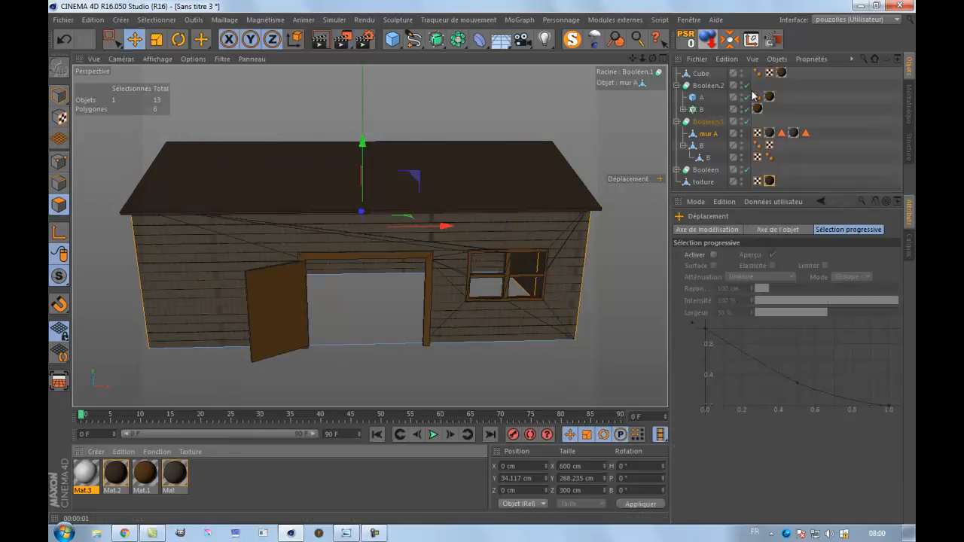
left_click(677, 86)
left_click(676, 97)
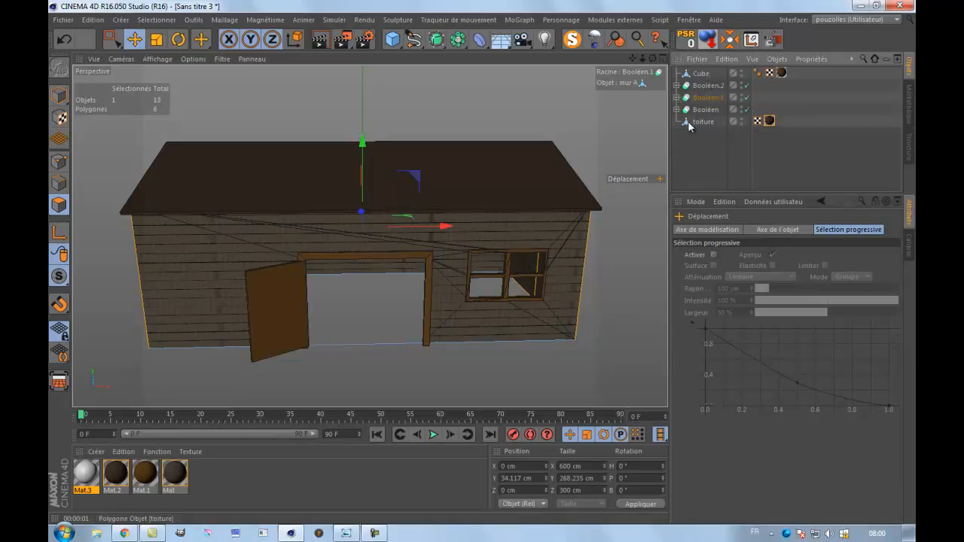
left_click(703, 121)
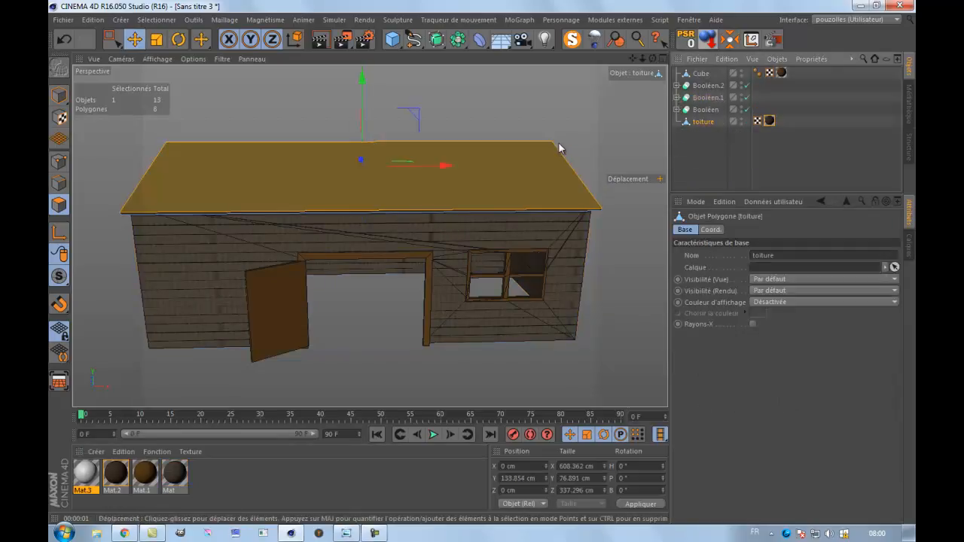
left_click(512, 183)
mouse_move(481, 265)
left_mouse_down("alt")
mouse_move(471, 252)
mouse_move(482, 264)
mouse_move(512, 264)
mouse_move(491, 263)
left_mouse_up("alt")
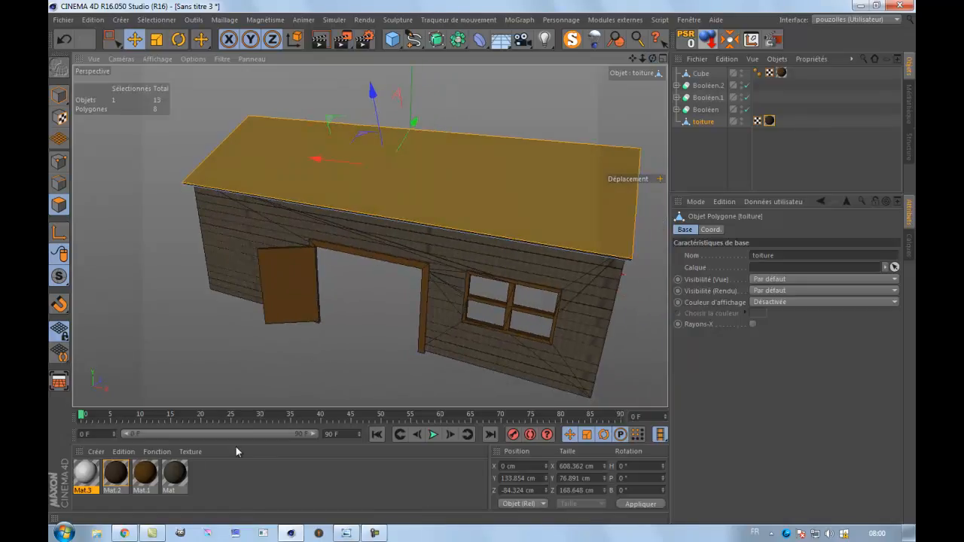
Load 18_texture toiture bois_COLOR.png as Mat.3's colour texture without copying it to the project, and disable its Réflexion channel.
double_click(84, 472)
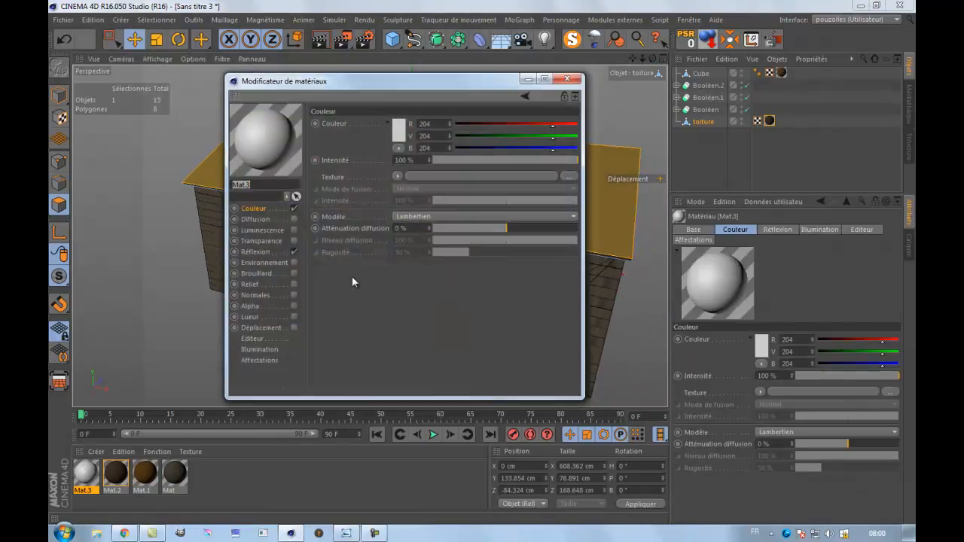
left_click(570, 177)
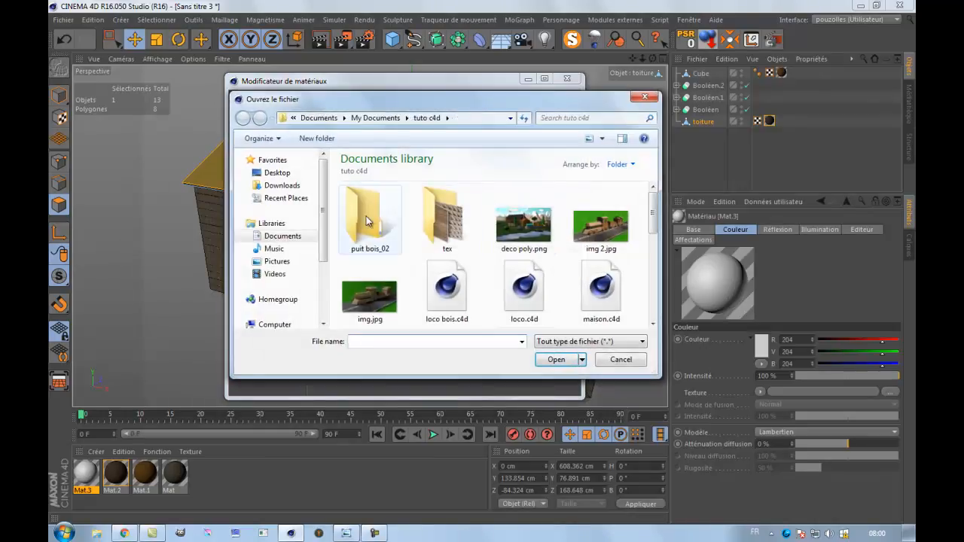
left_click_drag(322, 231, 317, 277)
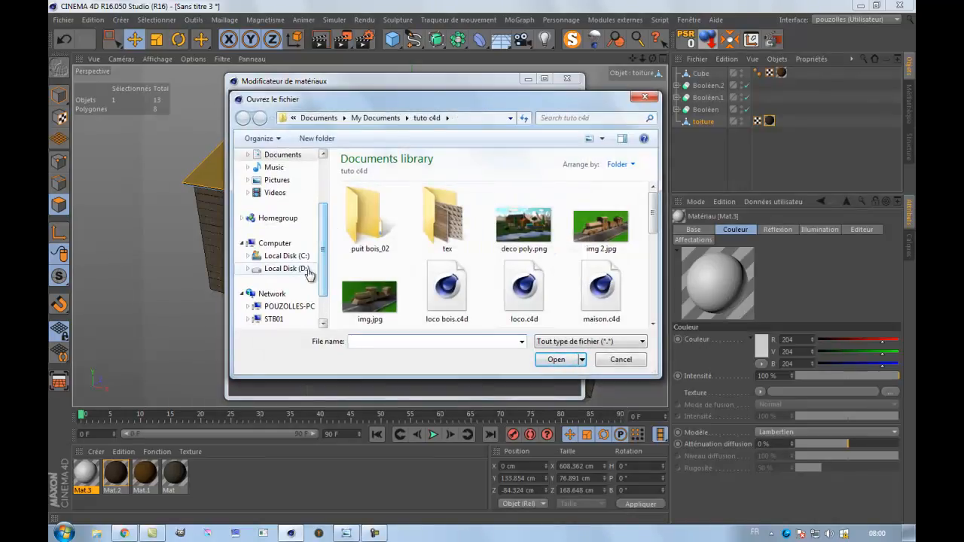
left_click(286, 269)
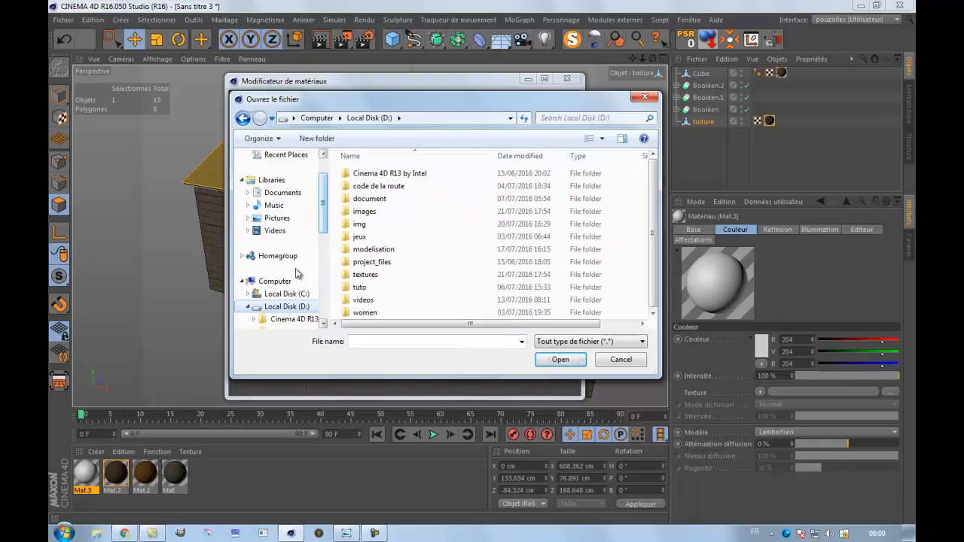
double_click(364, 274)
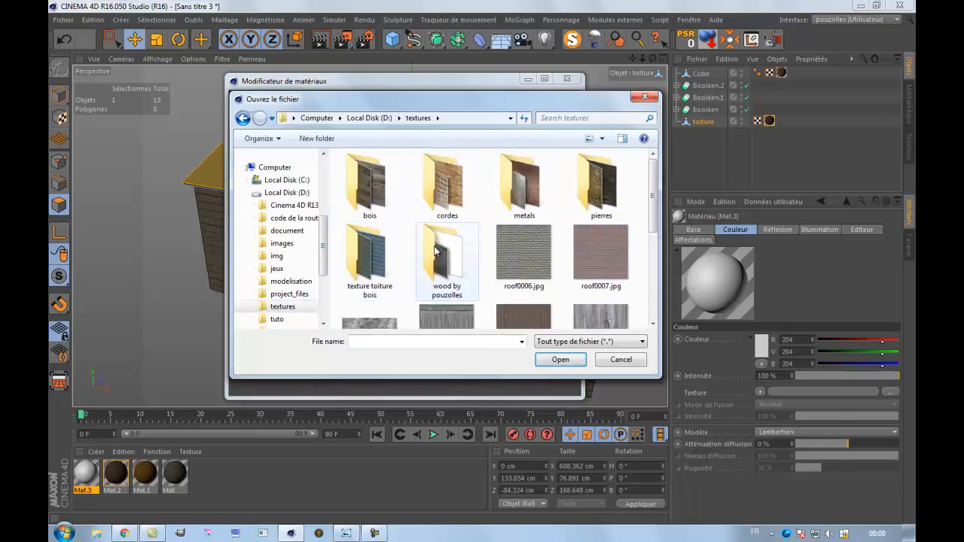
double_click(373, 275)
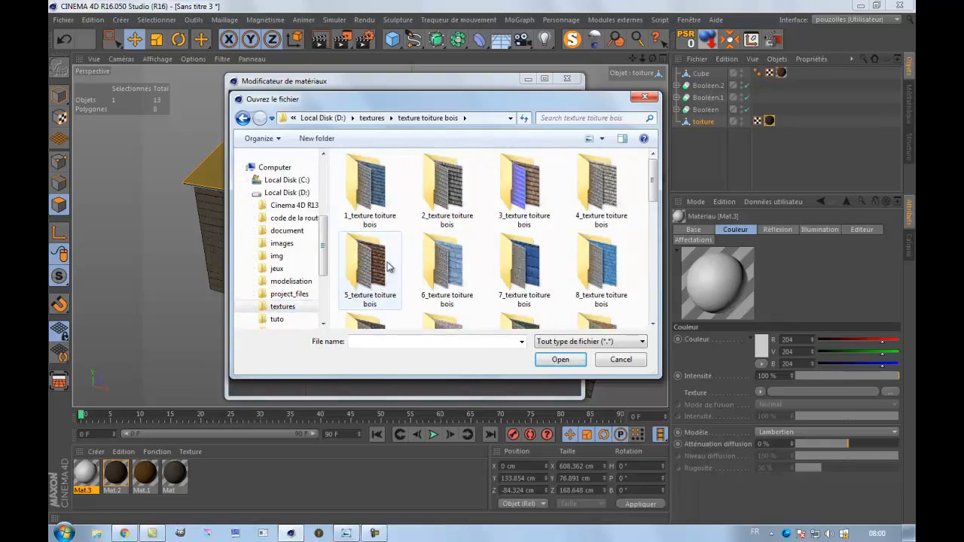
scroll(494, 272, "down", 4)
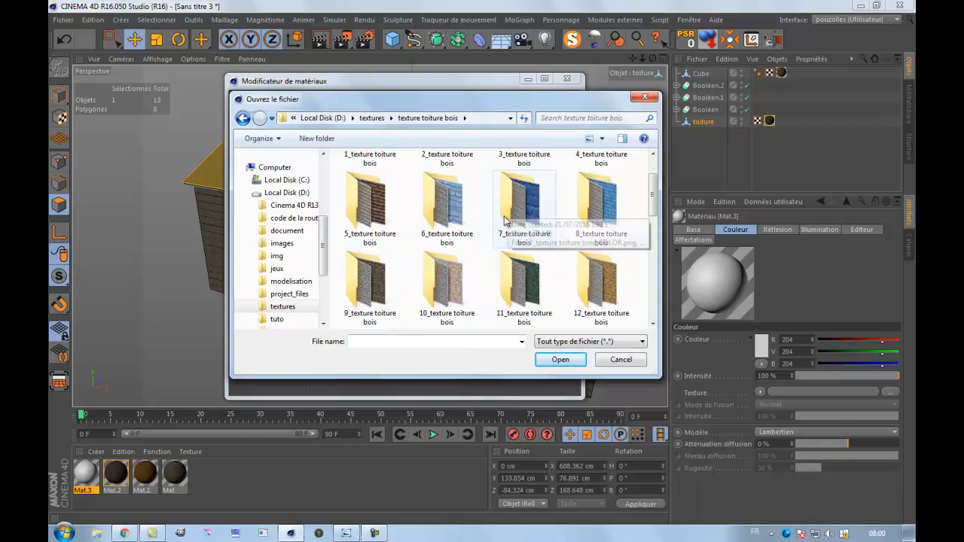
scroll(487, 249, "down", 3)
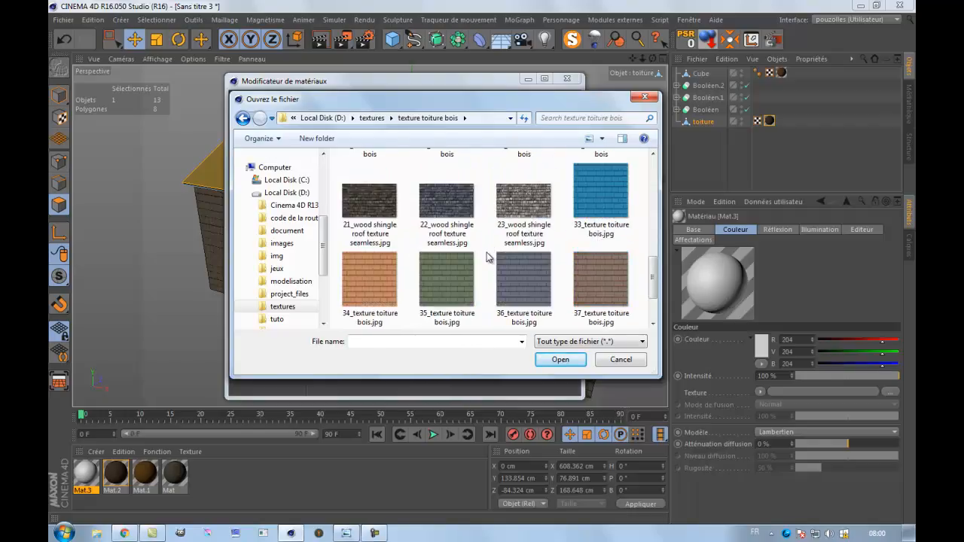
scroll(487, 257, "up", 2)
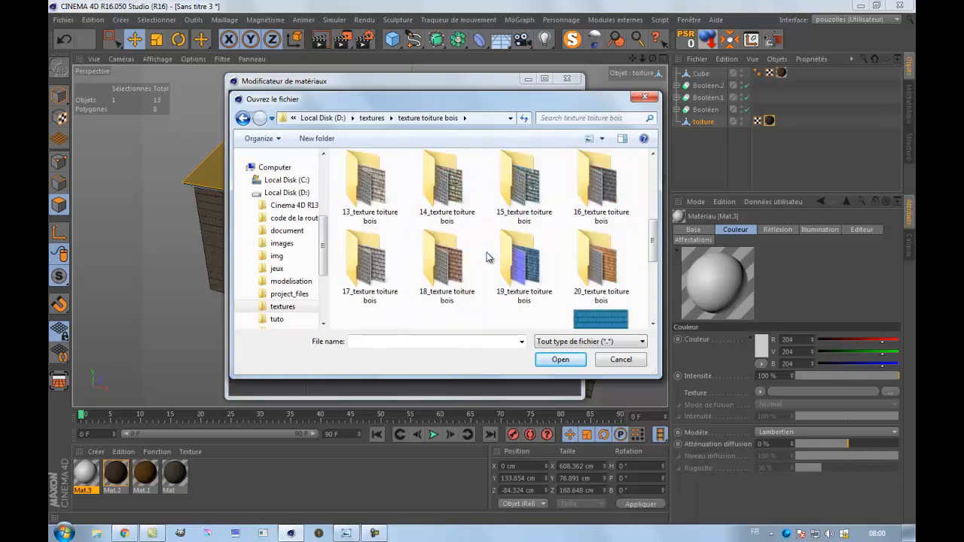
double_click(454, 269)
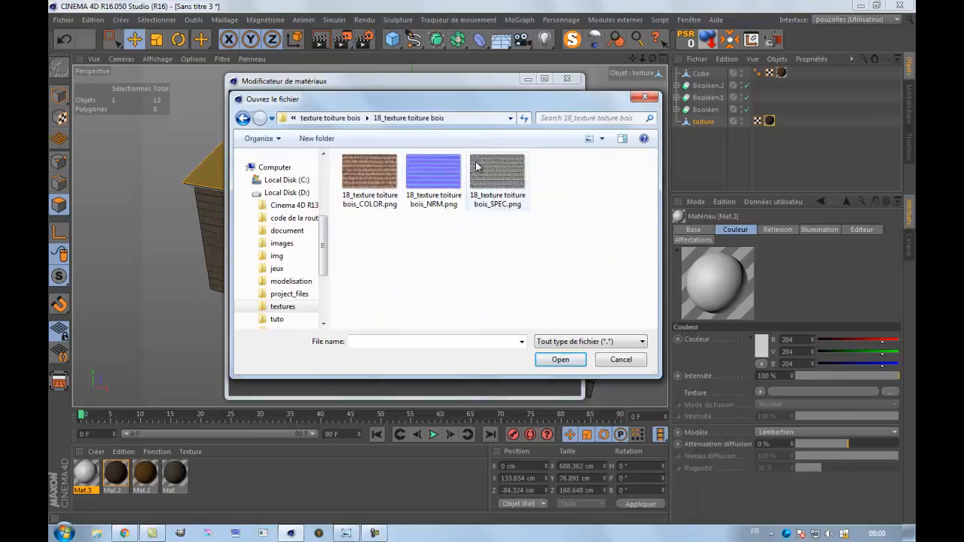
double_click(370, 181)
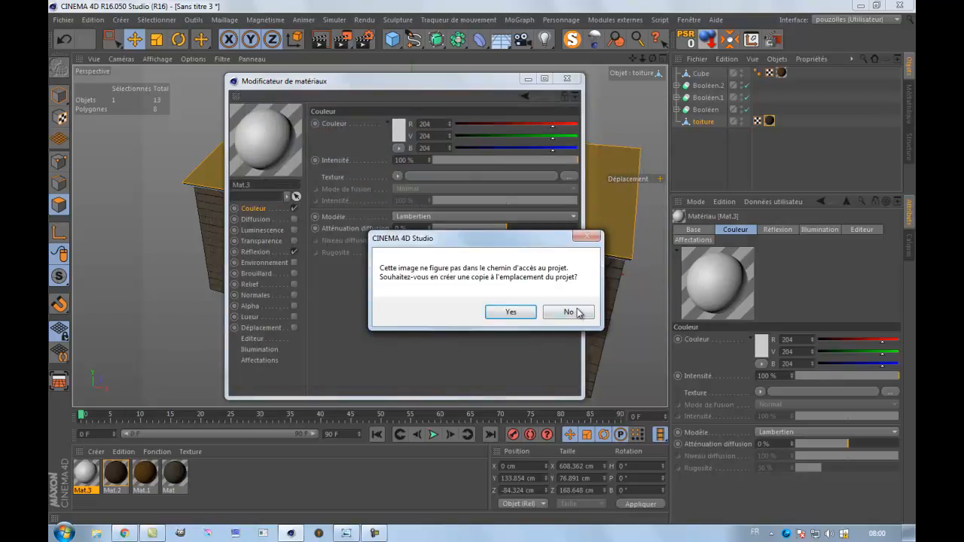
left_click(569, 312)
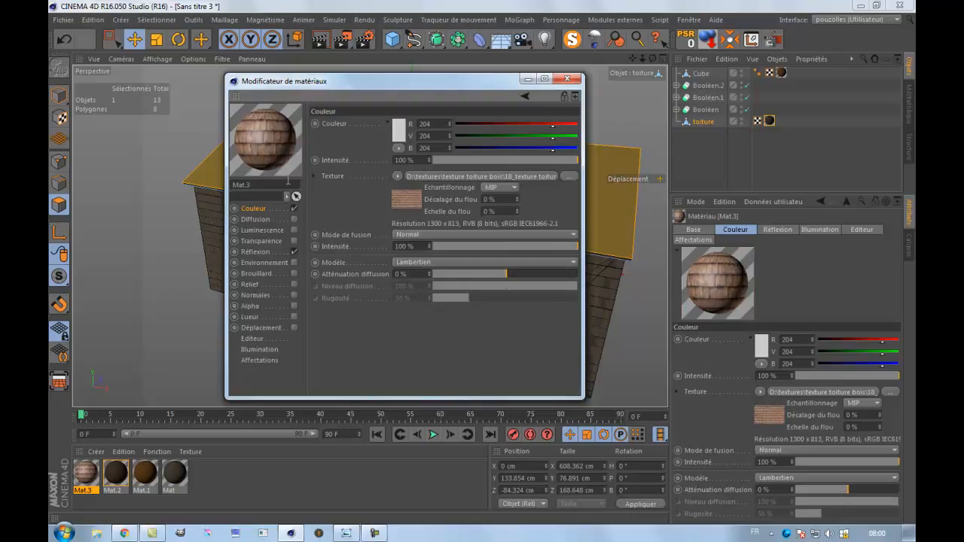
left_click(295, 251)
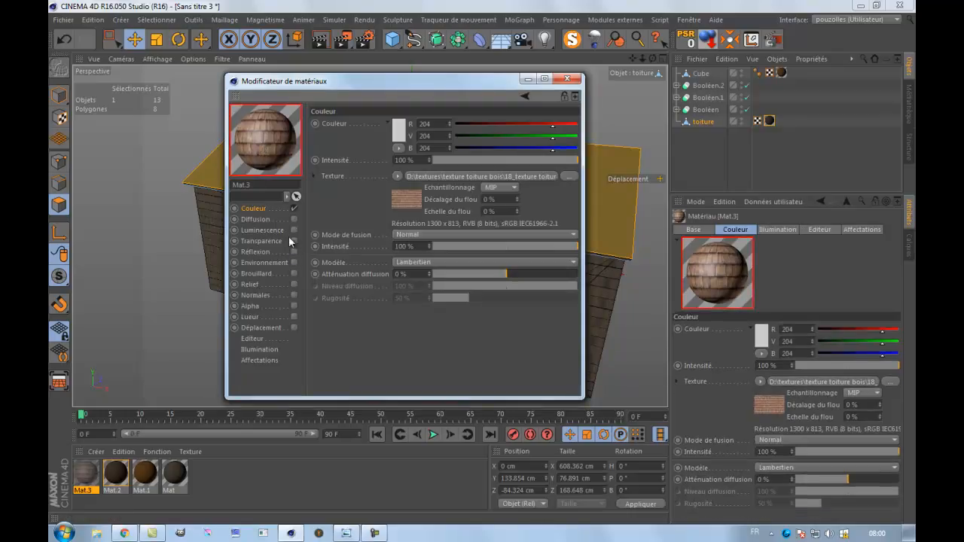
Examine the shingle texture of Mat.3 in an enlarged preview window.
right_click(262, 146)
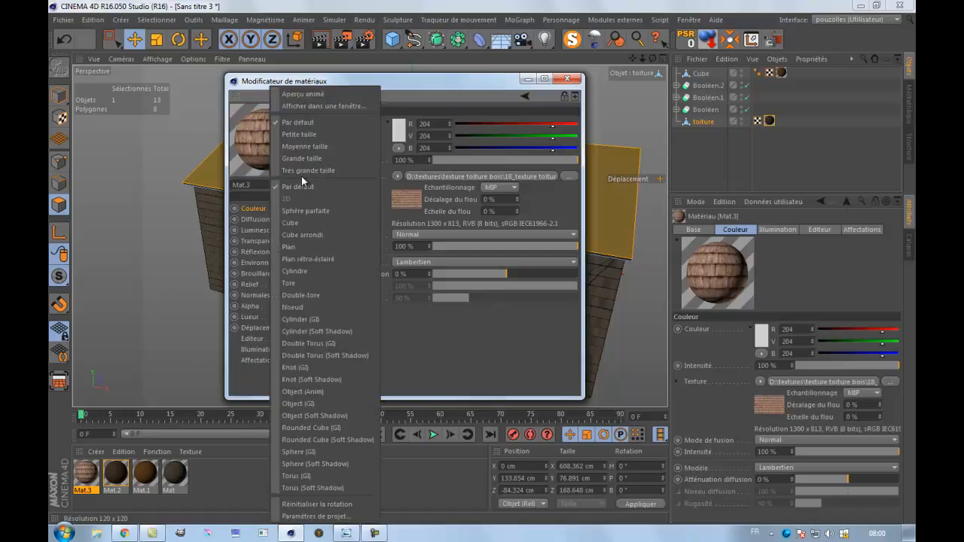
left_click(299, 106)
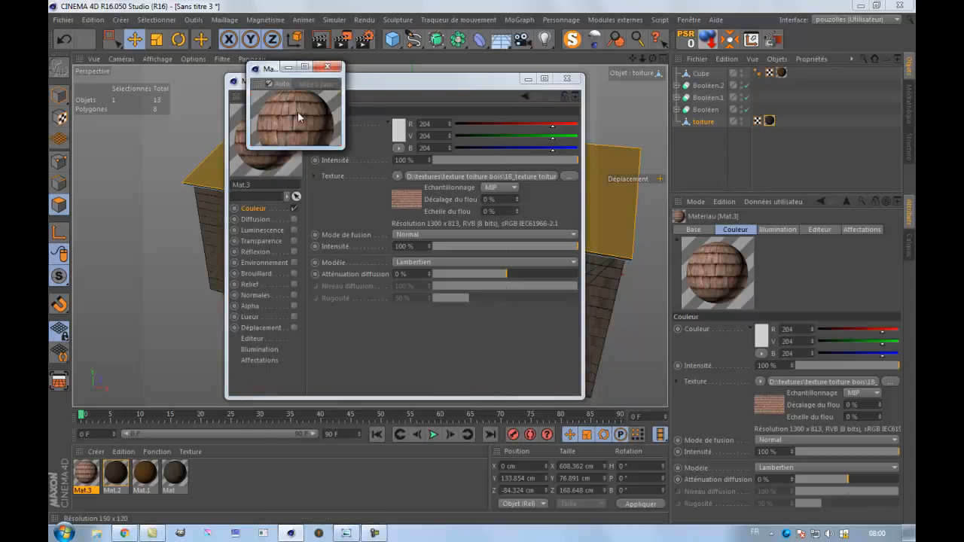
left_click_drag(340, 149, 800, 398)
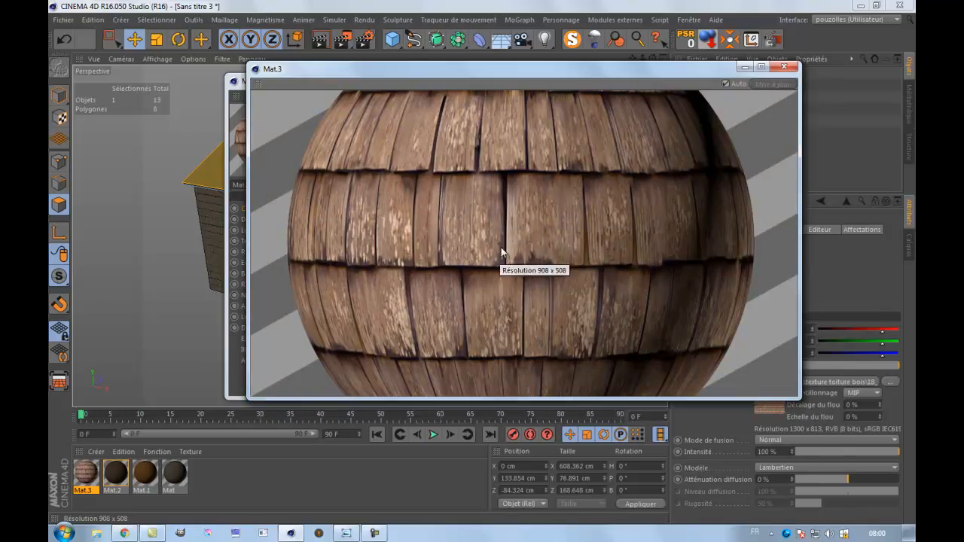
left_click(786, 69)
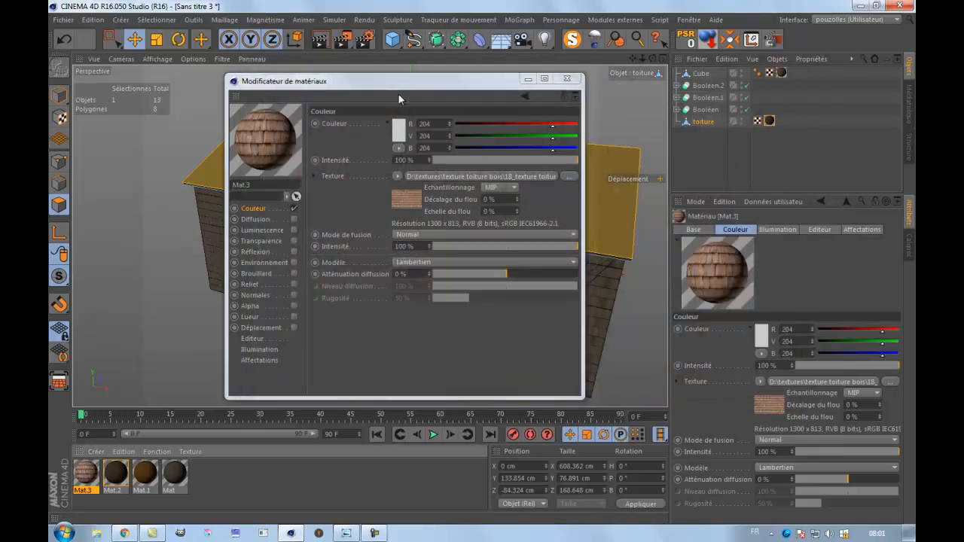
Apply the Mat.3 shingle material to the selected roof slope and close the material editor.
left_click_drag(397, 82, 665, 174)
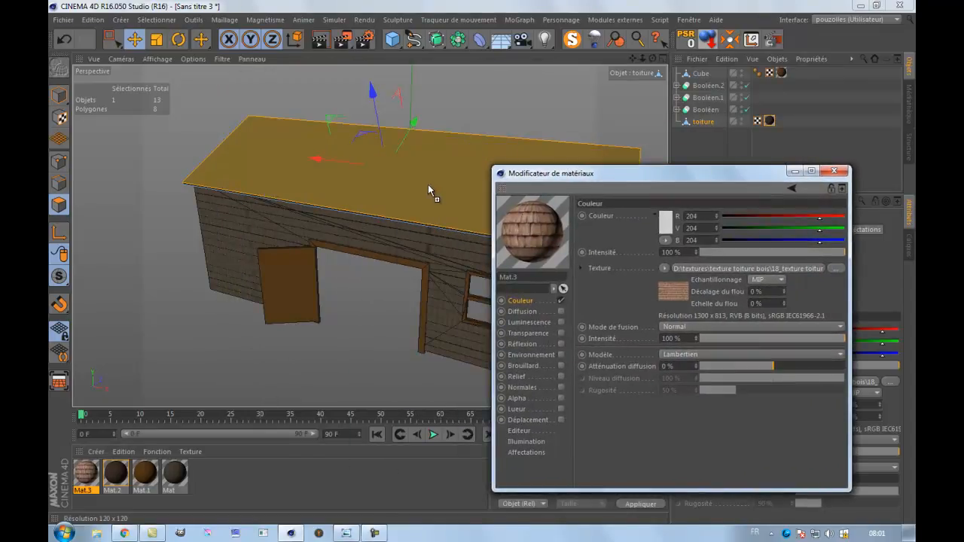
left_click_drag(430, 183, 431, 185)
left_click(834, 171)
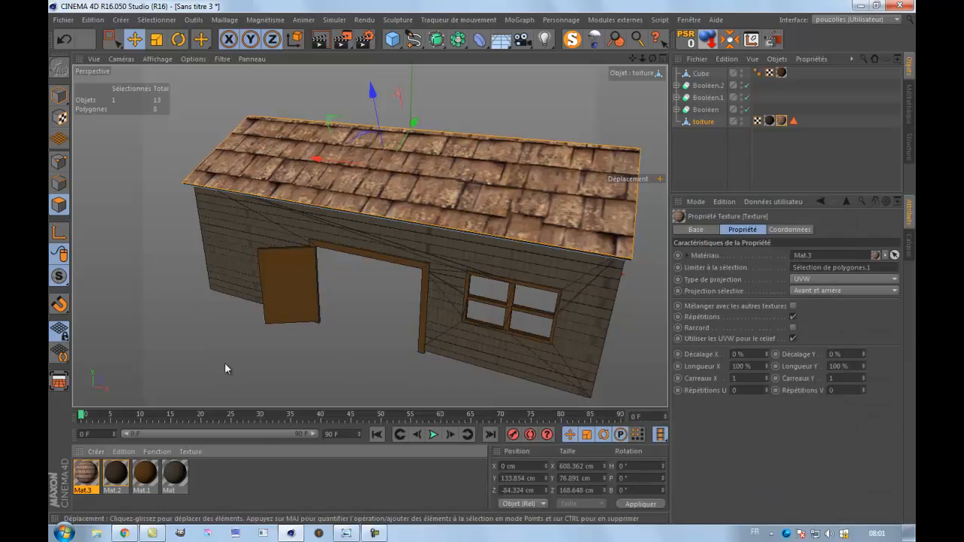
Set the projection type of the roof slope's Mat.3 texture to Planaire in texture mode.
left_click(60, 117)
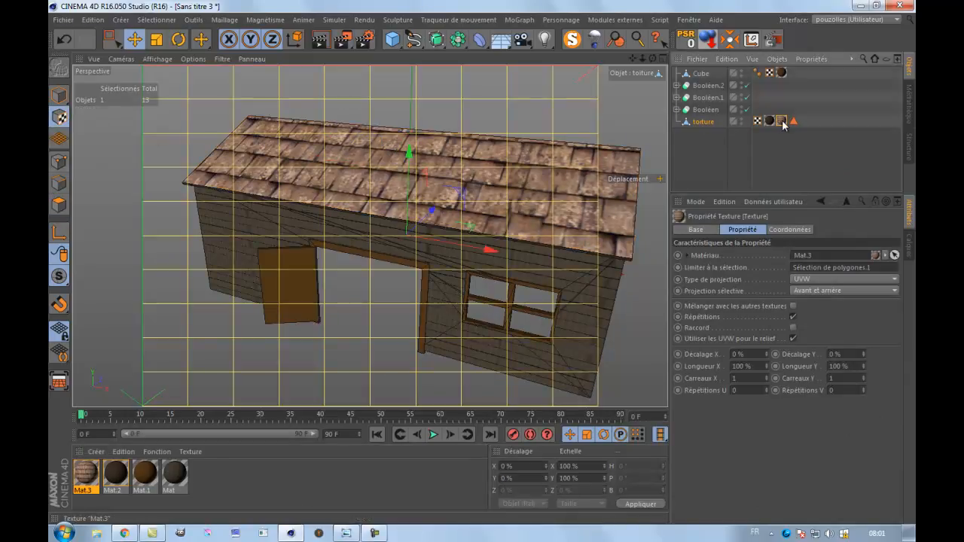
left_click(818, 280)
left_click(817, 315)
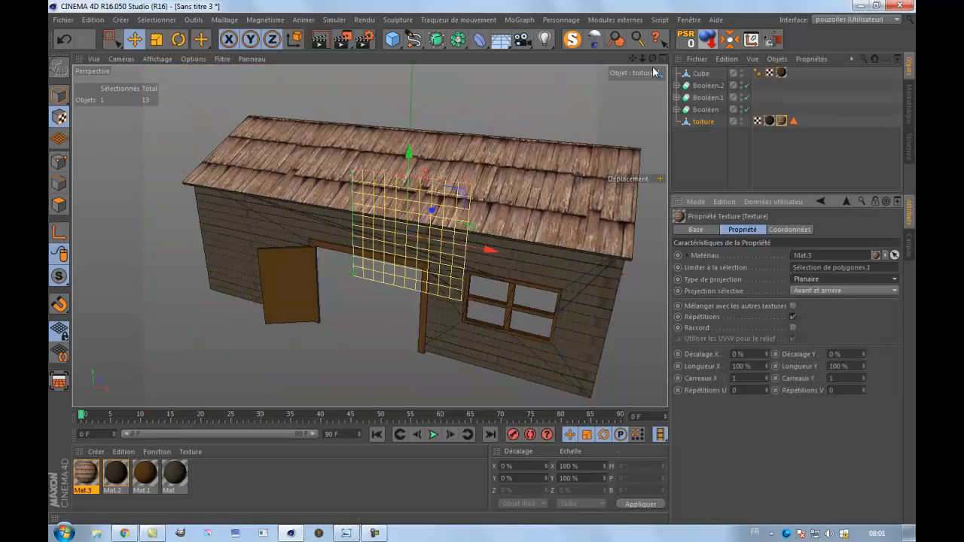
left_click_drag(654, 59, 482, 265)
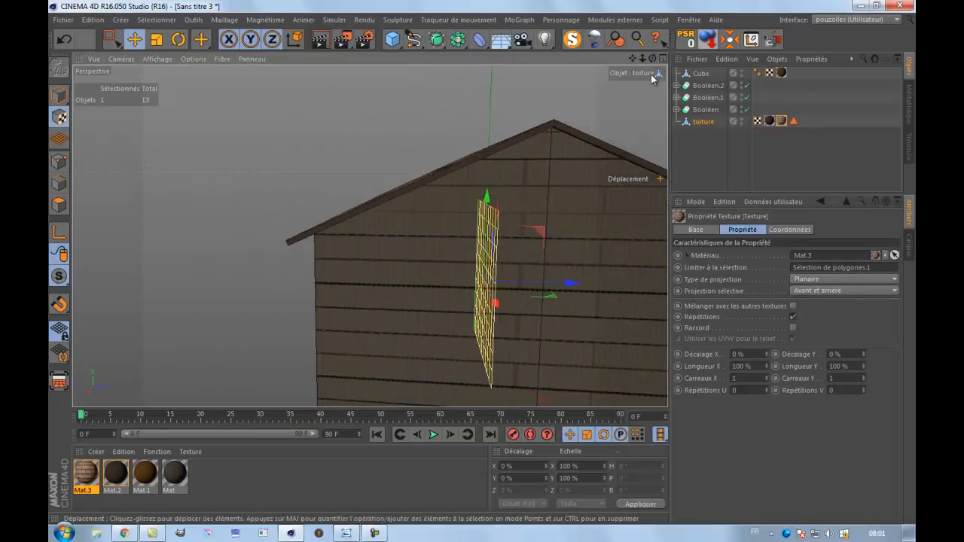
Rotate the Mat.3 planar projection in the Droite view until its grid lies parallel to the front roof slope.
left_click_drag(653, 60, 486, 267)
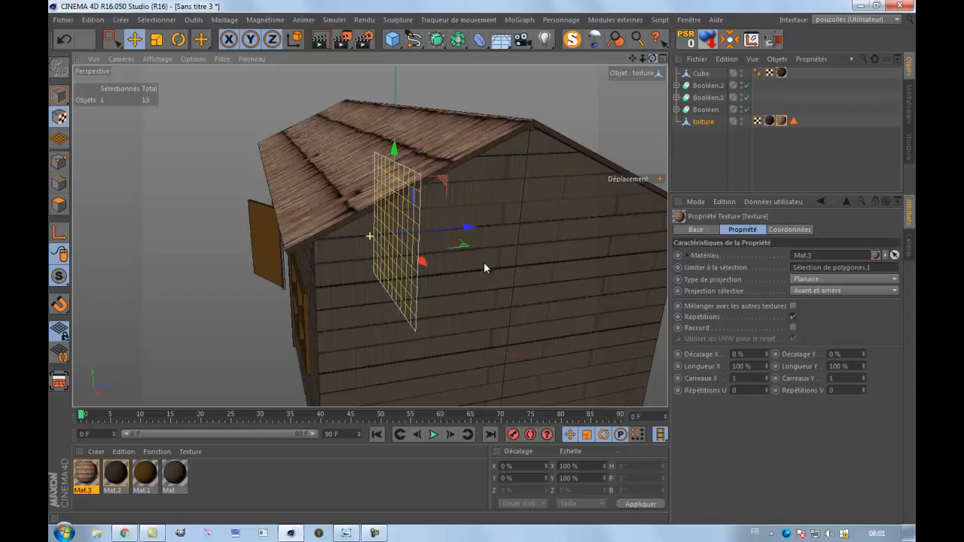
middle_click(443, 357)
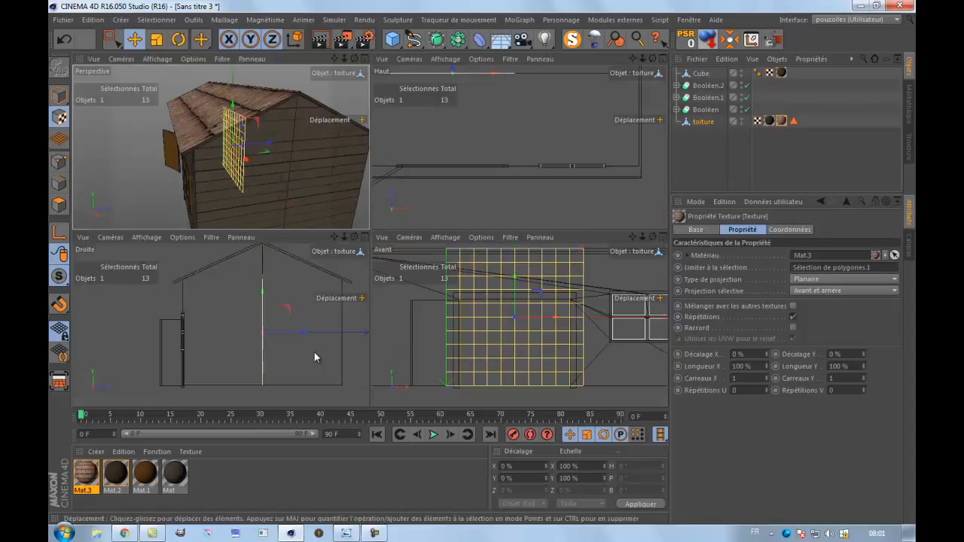
middle_click(338, 363)
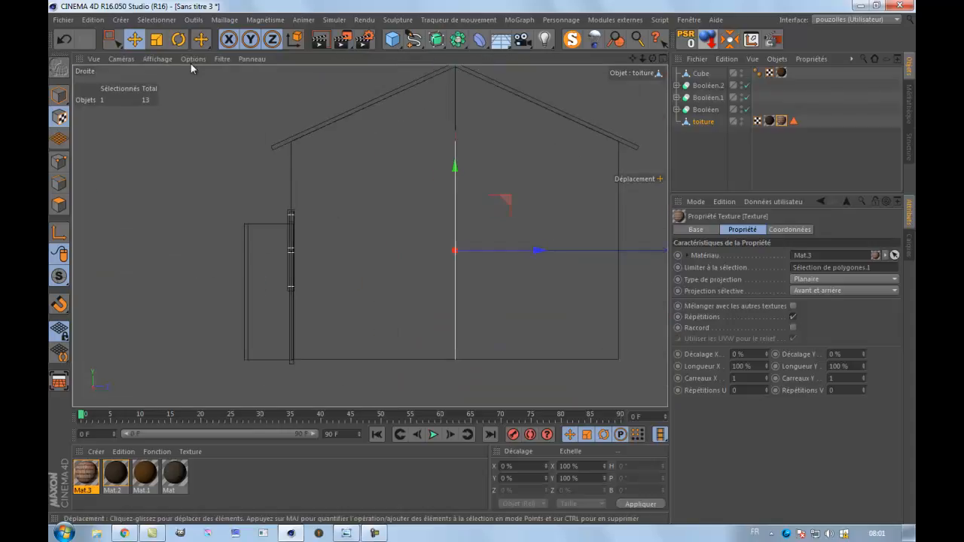
left_click(179, 39)
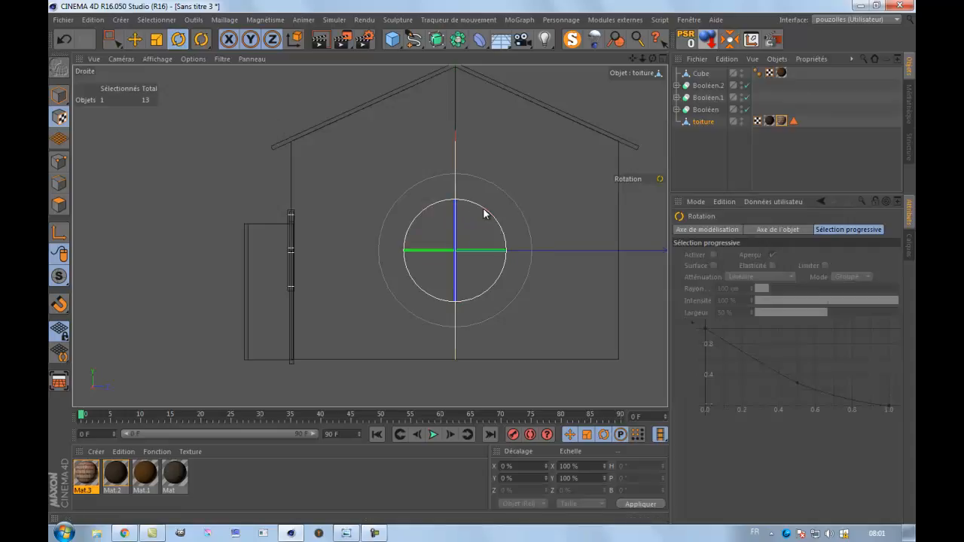
left_click_drag(485, 207, 502, 254)
left_click(135, 39)
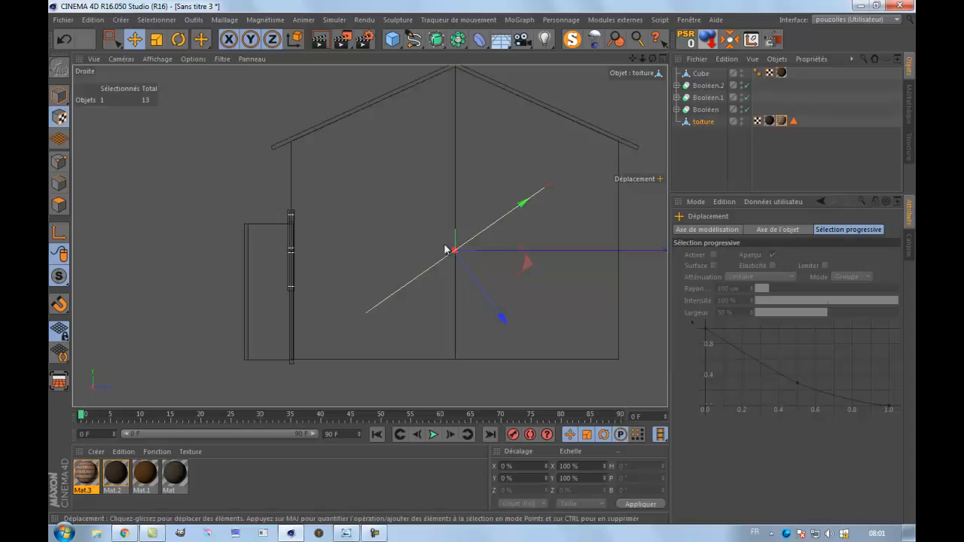
left_click(178, 40)
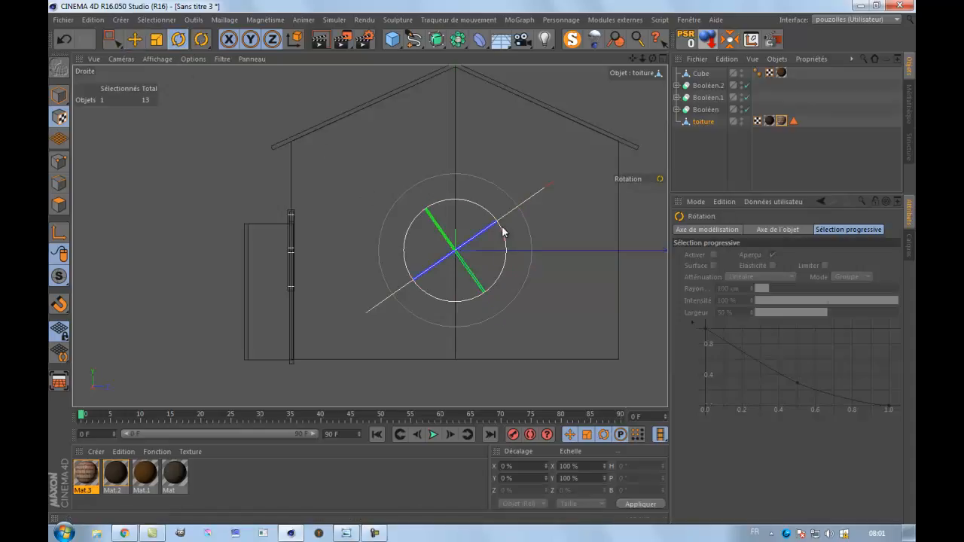
left_click_drag(503, 228, 502, 235)
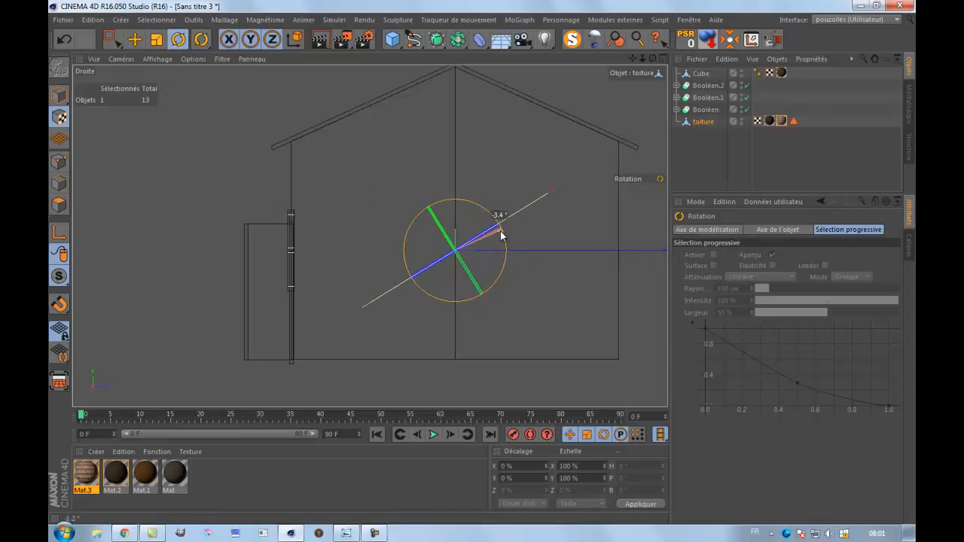
Render the perspective view to check the shingle texture's alignment on the front roof slope.
middle_click(282, 214)
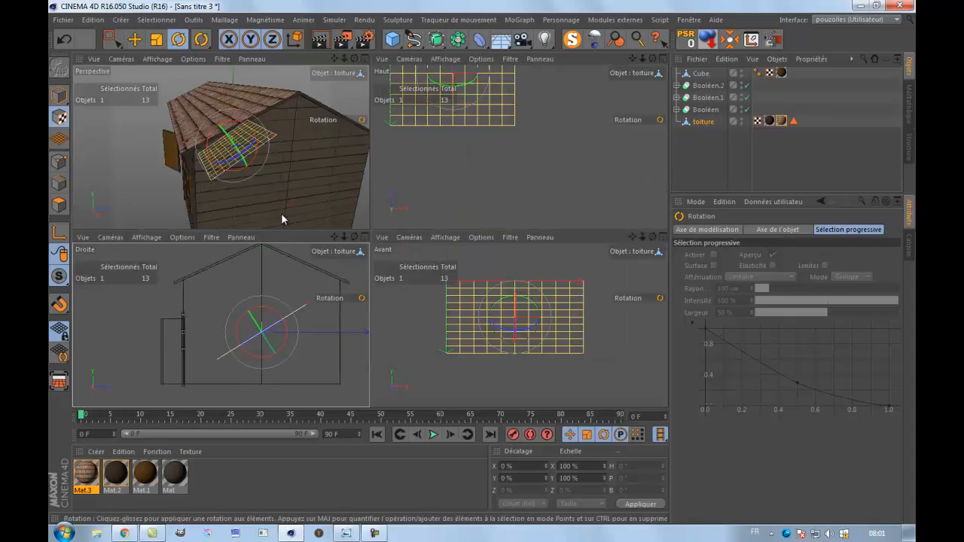
middle_click(281, 214)
scroll(483, 226, "up", 4)
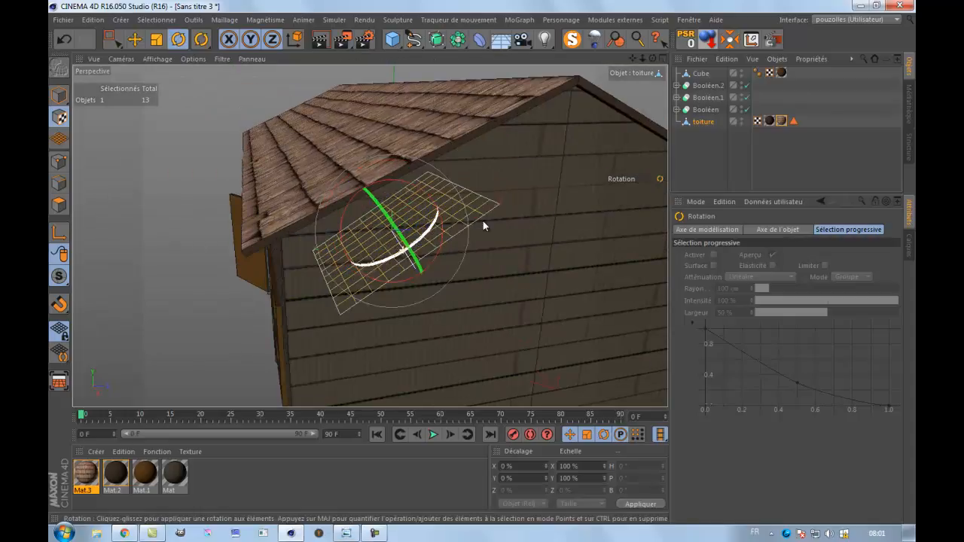
scroll(483, 235, "down", 3)
left_click_drag(653, 58, 443, 254)
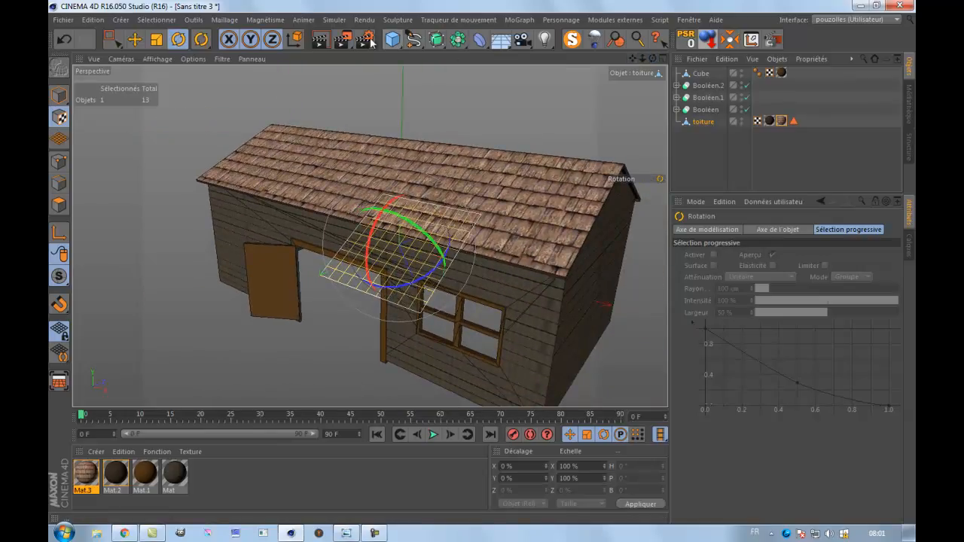
left_click(321, 42)
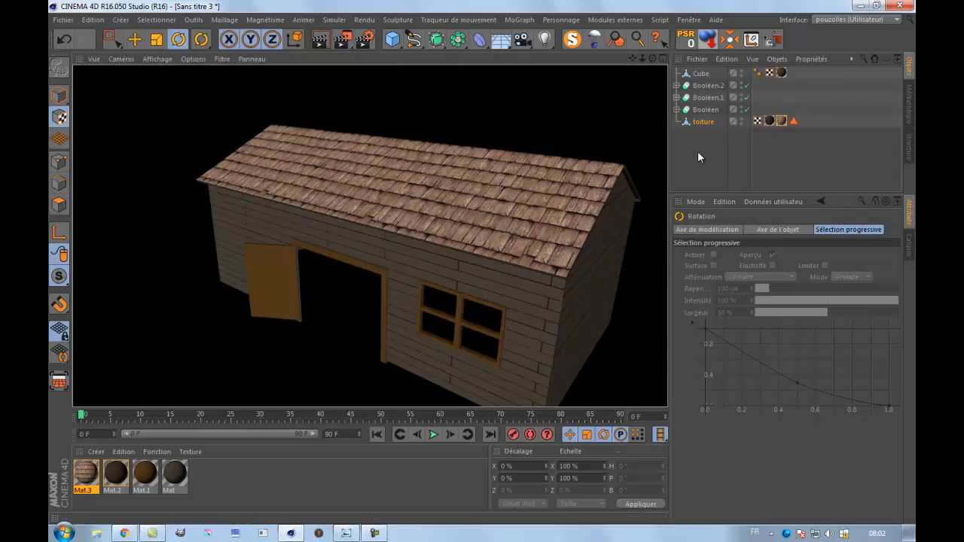
Scale the toiture shingle projection in texture mode to about 70.4 % in X and 69 % in Y, and render the view.
left_click(703, 121)
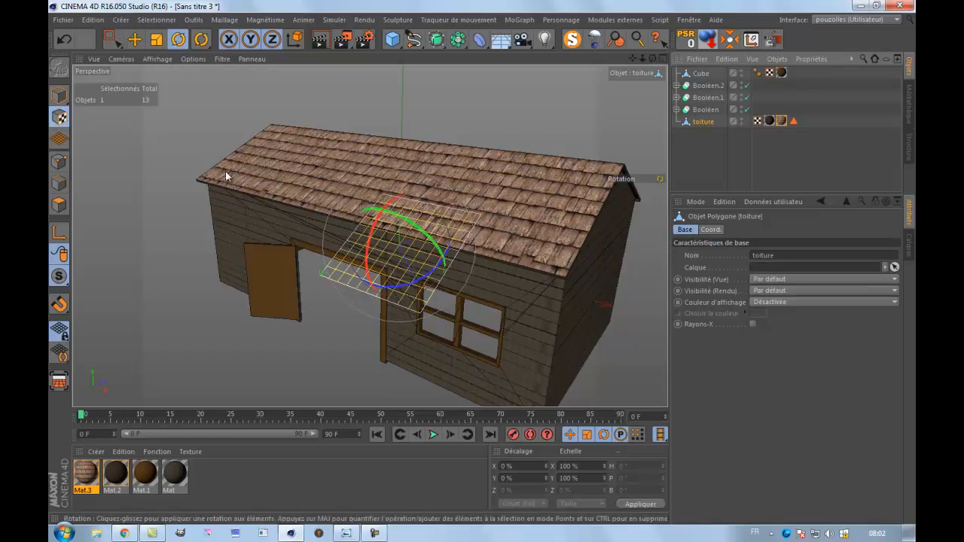
left_click(156, 40)
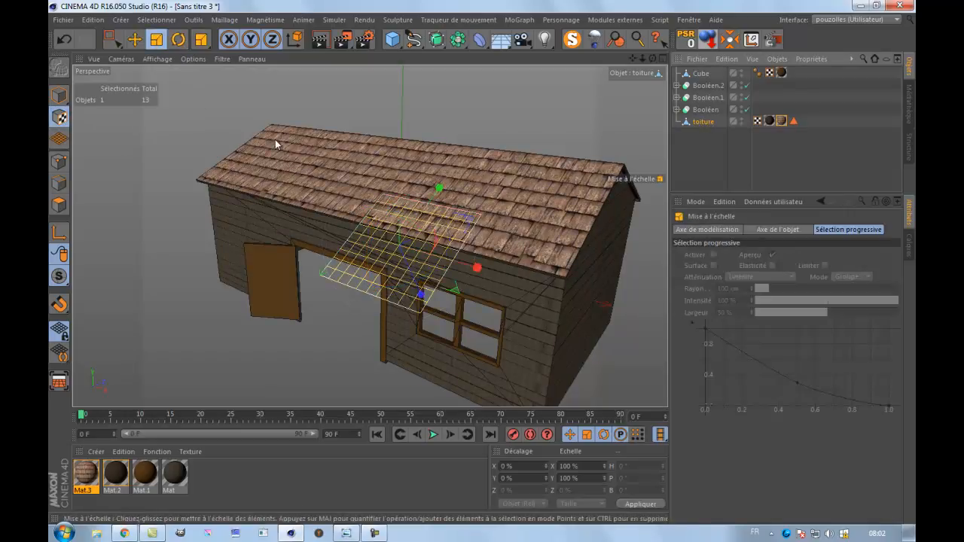
left_click(59, 117)
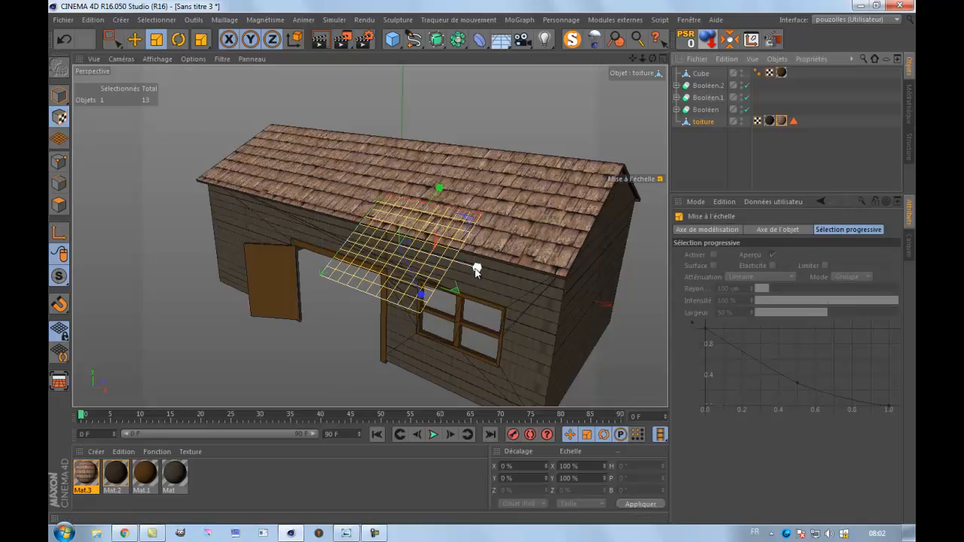
left_click_drag(477, 269, 471, 273)
left_click_drag(467, 272, 390, 253)
left_click_drag(439, 189, 515, 94)
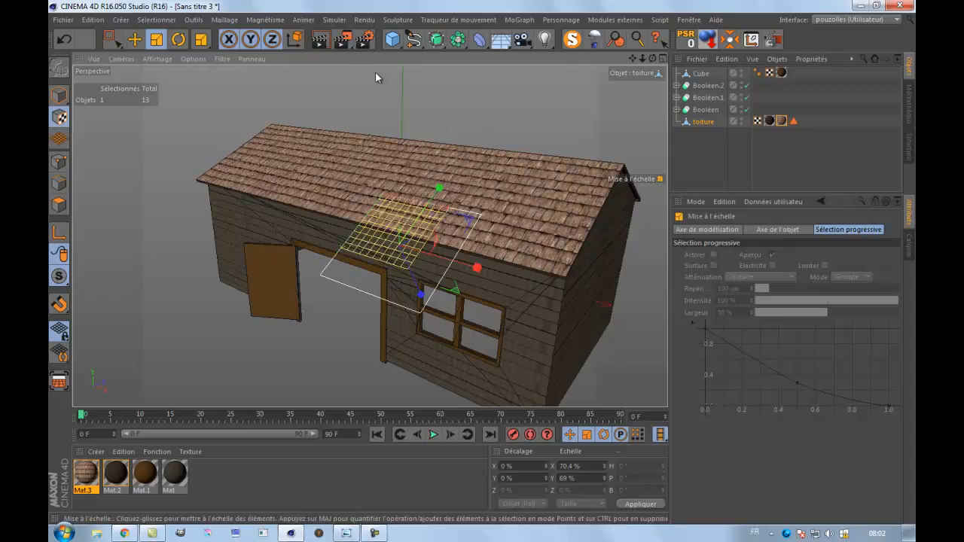
key("ctrl+r")
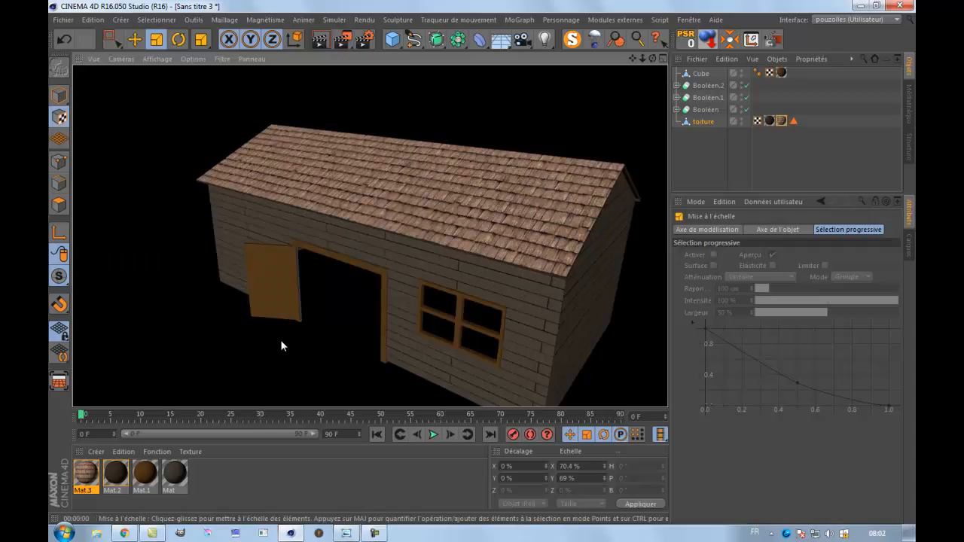
Apply the brown Mat.1 material to object B of Booléen, return to model mode and render the whole barn.
scroll(307, 325, "up", 3)
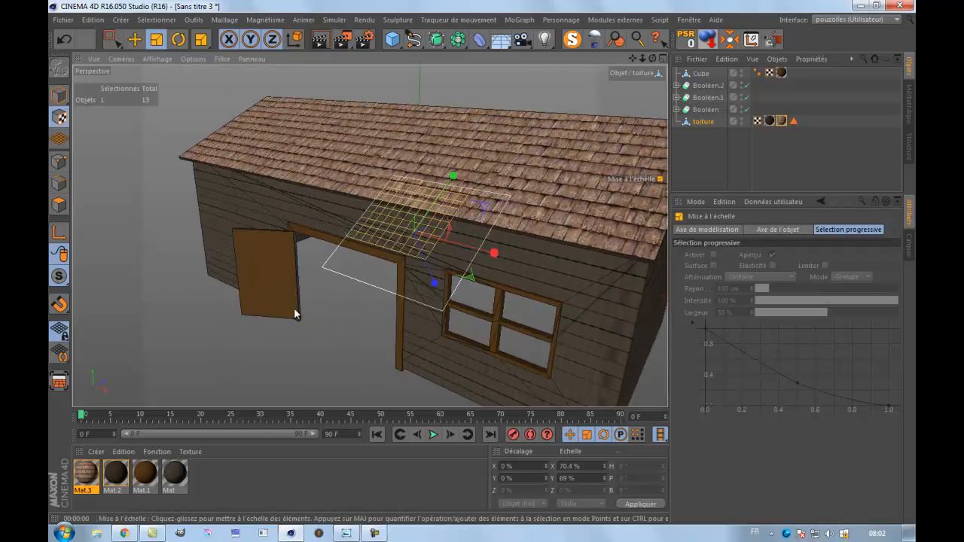
scroll(295, 314, "up", 5)
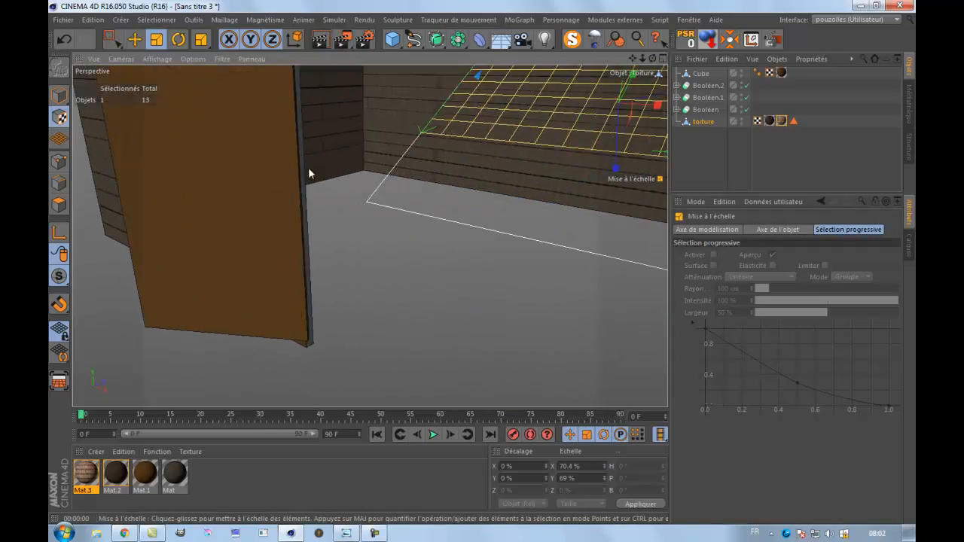
left_click(677, 109)
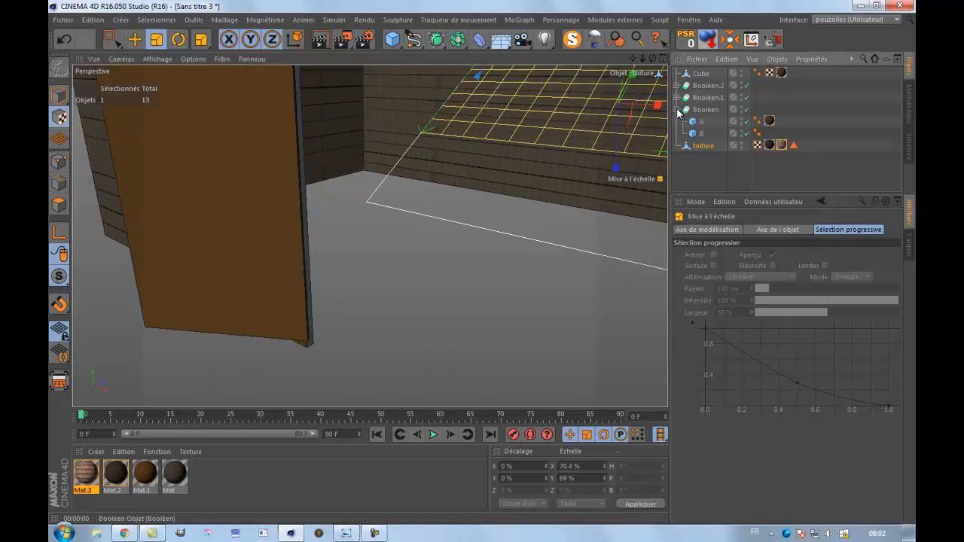
left_click_drag(699, 134, 676, 174)
left_click_drag(710, 133, 711, 133)
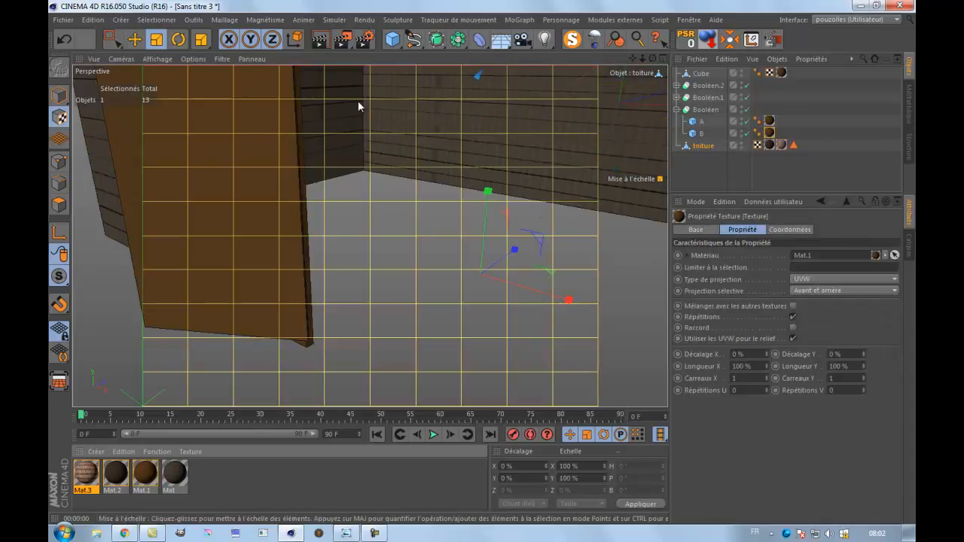
left_click(59, 96)
right_click_drag(326, 237, 328, 285, "alt")
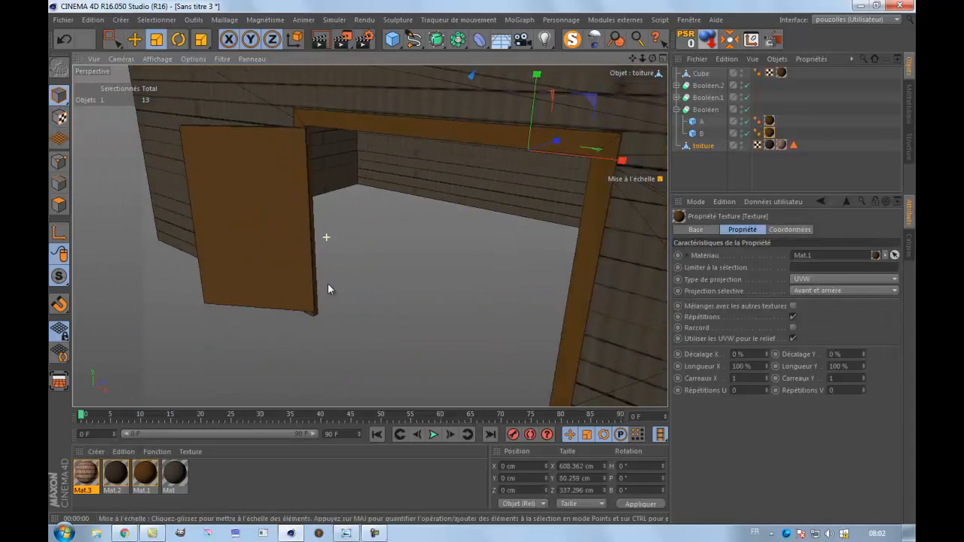
scroll(328, 284, "down", 10)
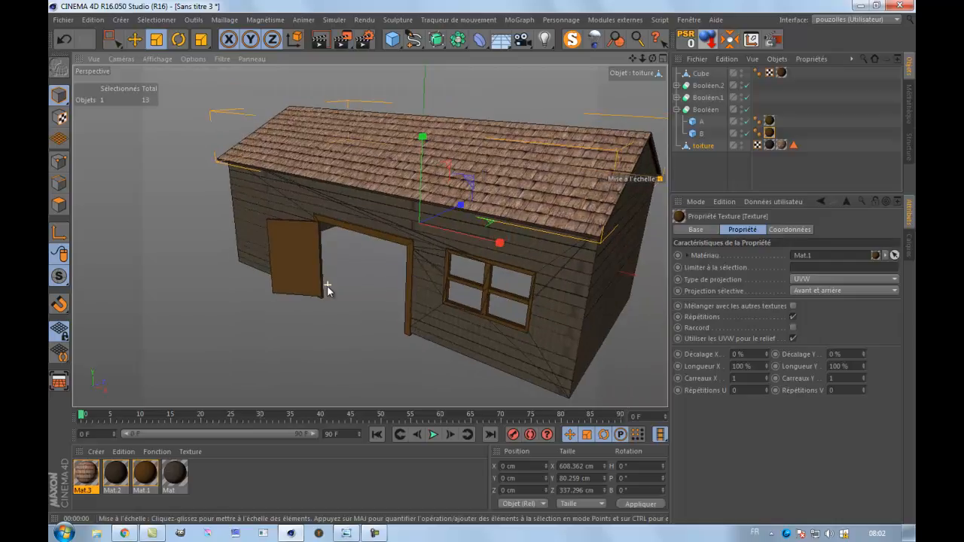
left_click(320, 40)
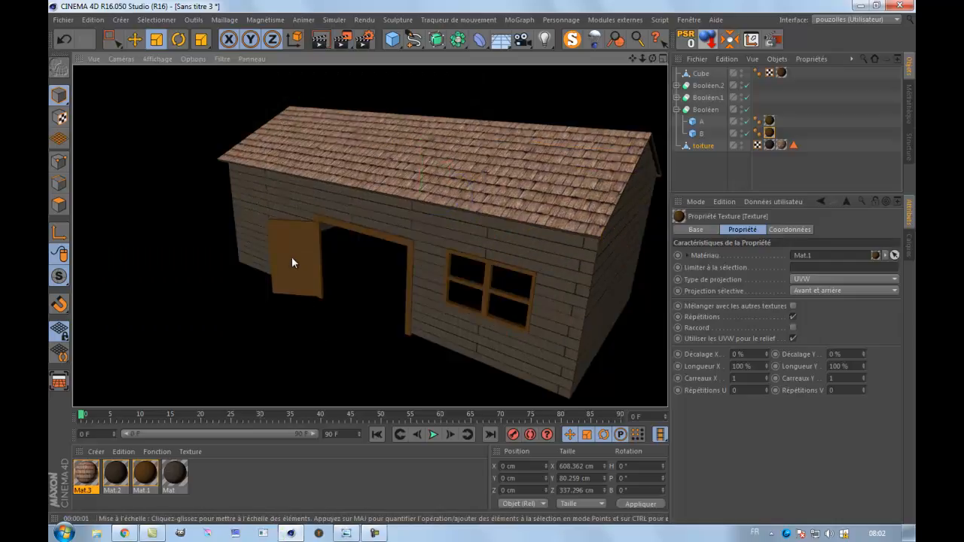
Apply the plank material Mat to the open door panel, render the view to check it, and deselect everything.
left_click(276, 283)
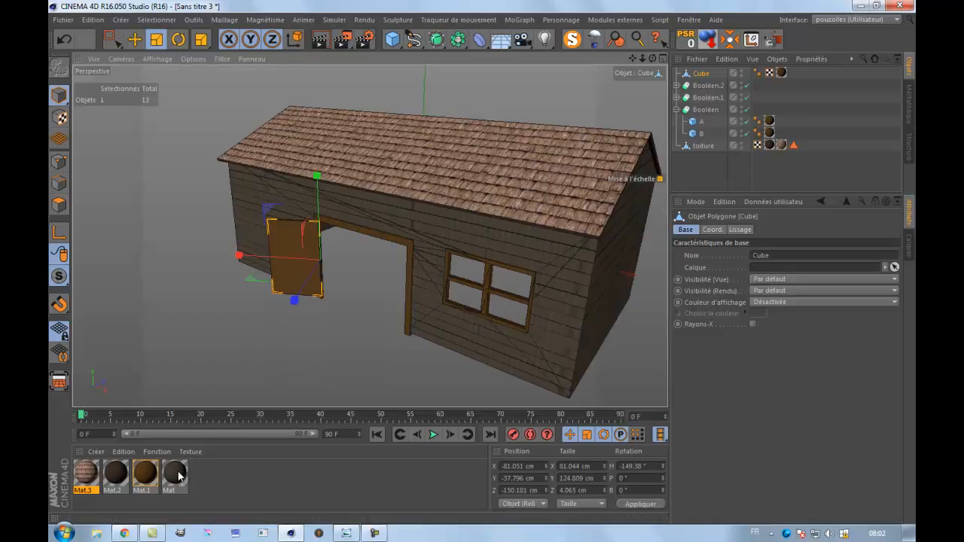
left_click_drag(283, 276, 282, 277)
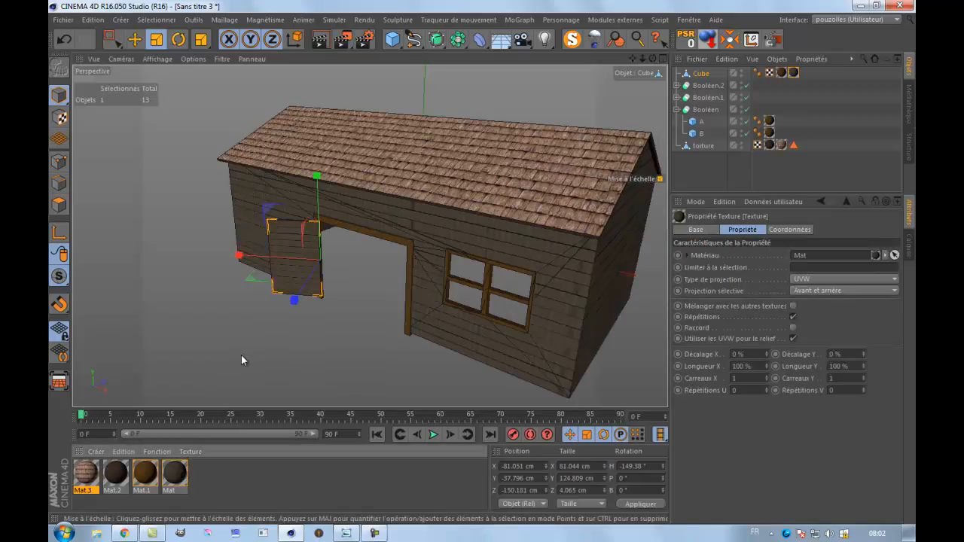
left_click(317, 42)
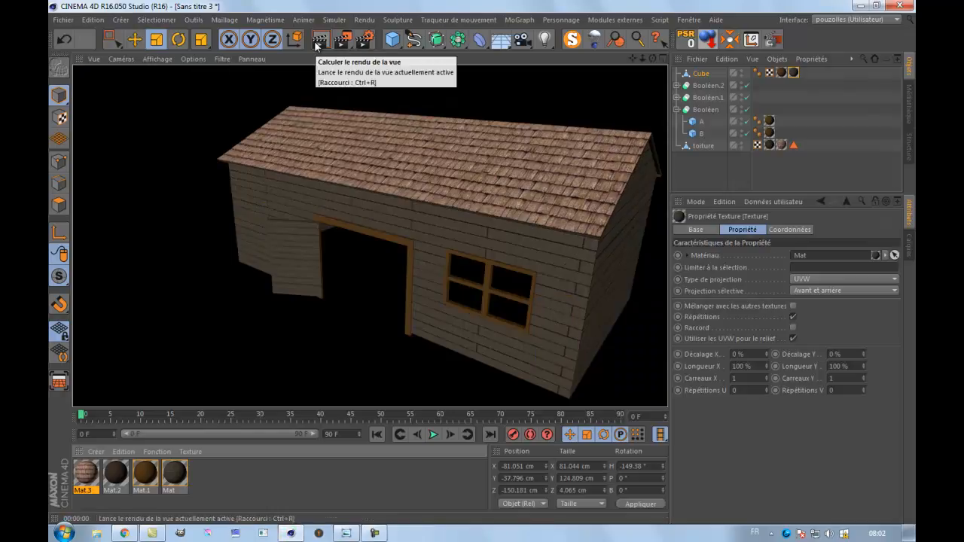
left_click(306, 271)
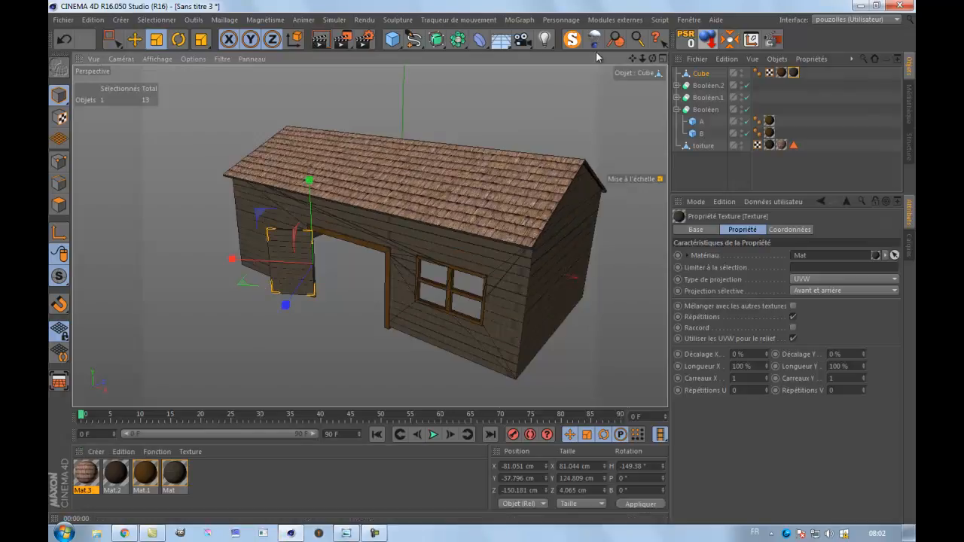
left_click_drag(633, 58, 500, 263)
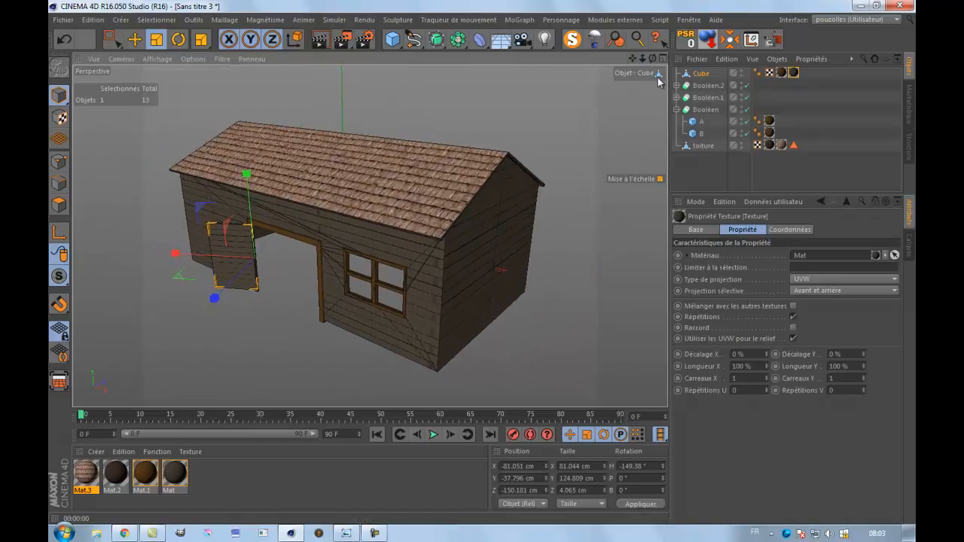
left_click_drag(652, 59, 549, 155)
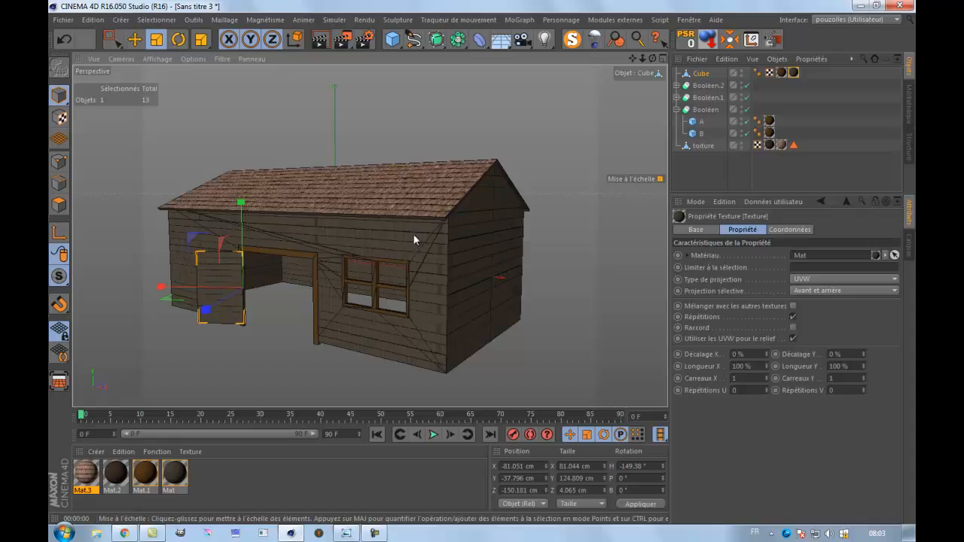
left_click(279, 106)
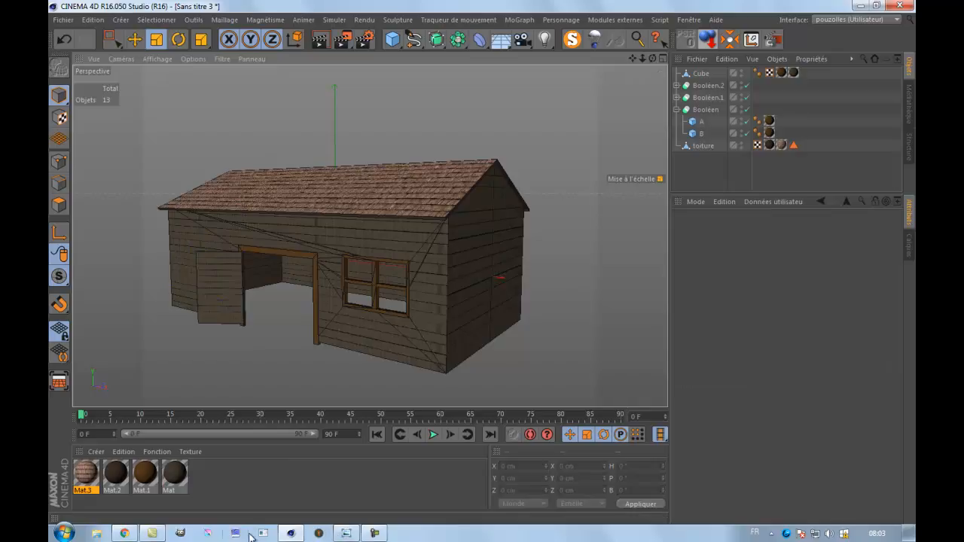
Examine the reference scene deco poly.png from the tuto c4d documents folder, and close the image and folder windows.
mouse_move(125, 533)
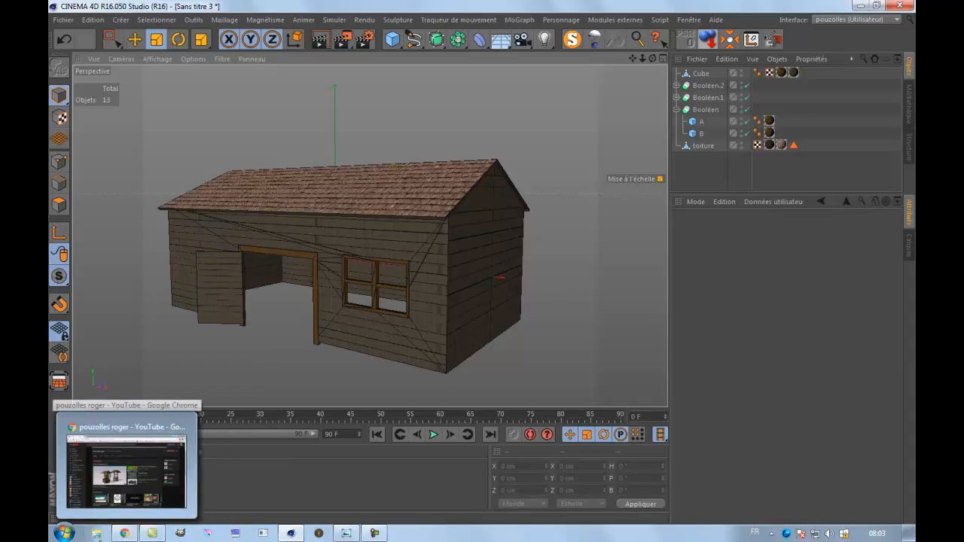
left_click(99, 536)
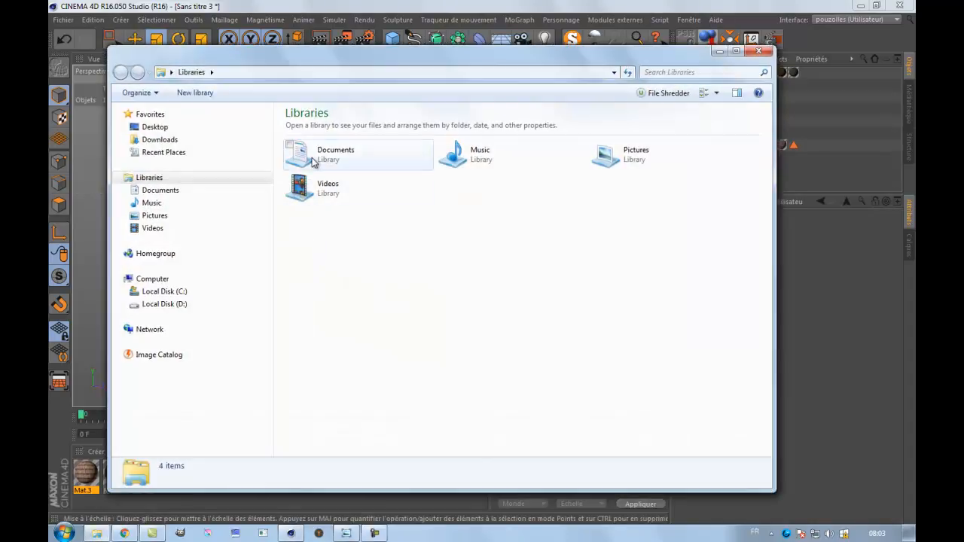
double_click(314, 163)
left_click(452, 244)
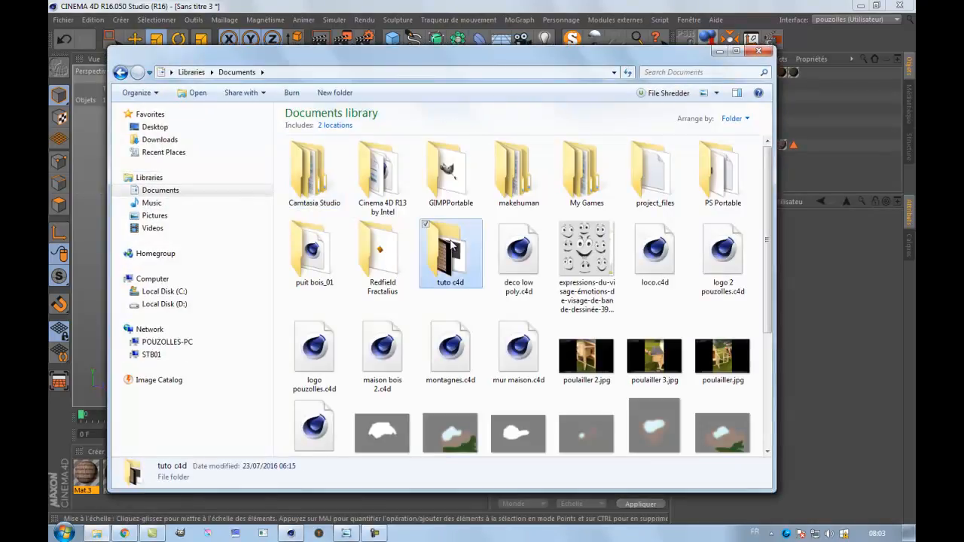
double_click(452, 244)
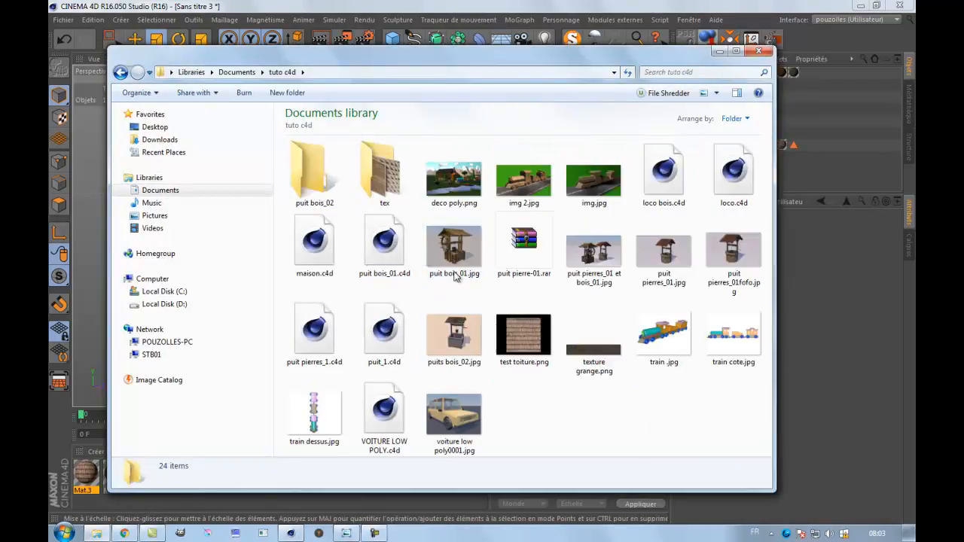
double_click(454, 179)
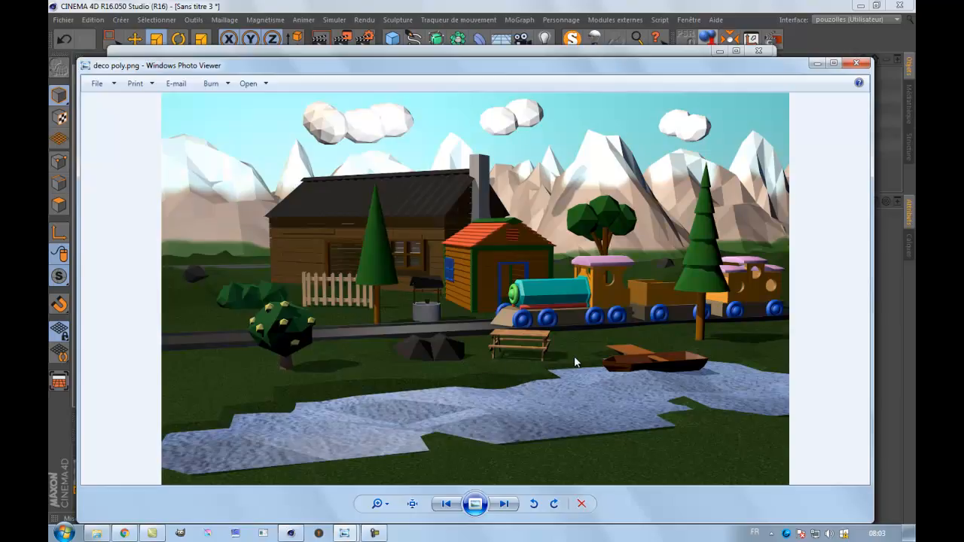
left_click(853, 64)
left_click(761, 52)
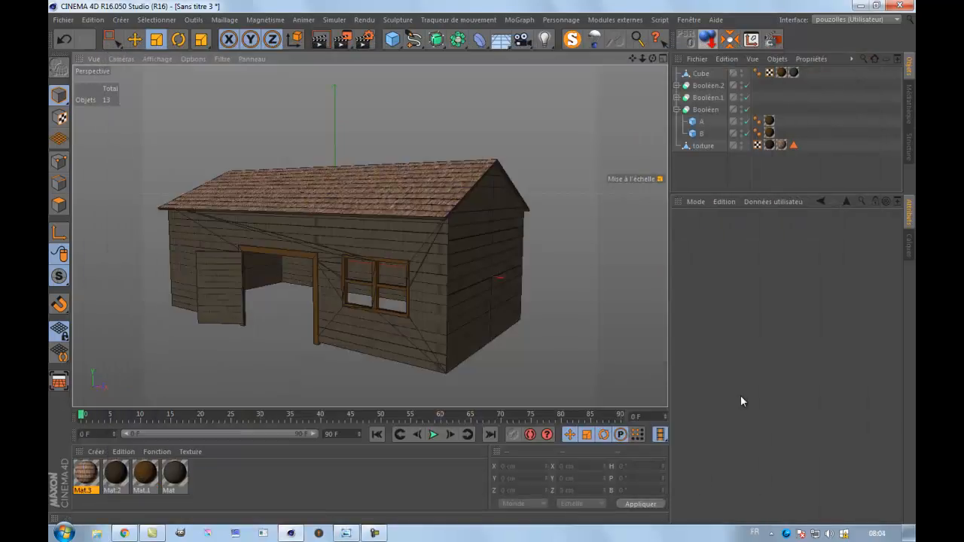
Add a Sol floor to the scene, group all the barn objects under a null, and place the group on the floor.
left_click(321, 39)
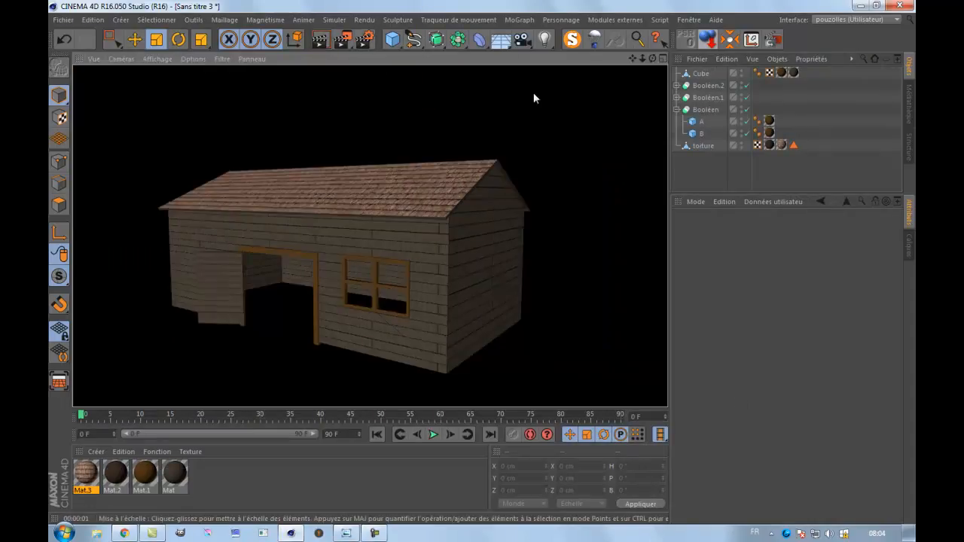
left_click(502, 40)
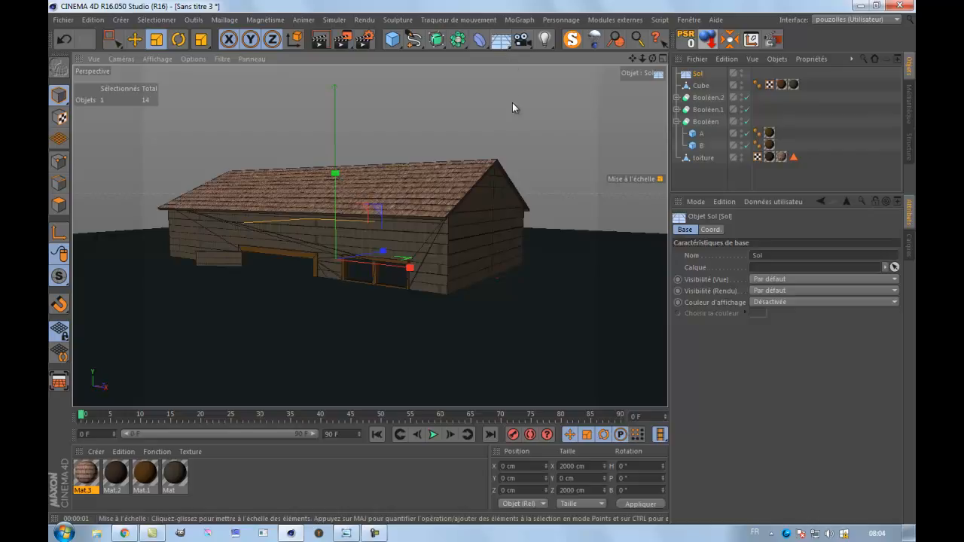
left_click_drag(828, 84, 690, 161)
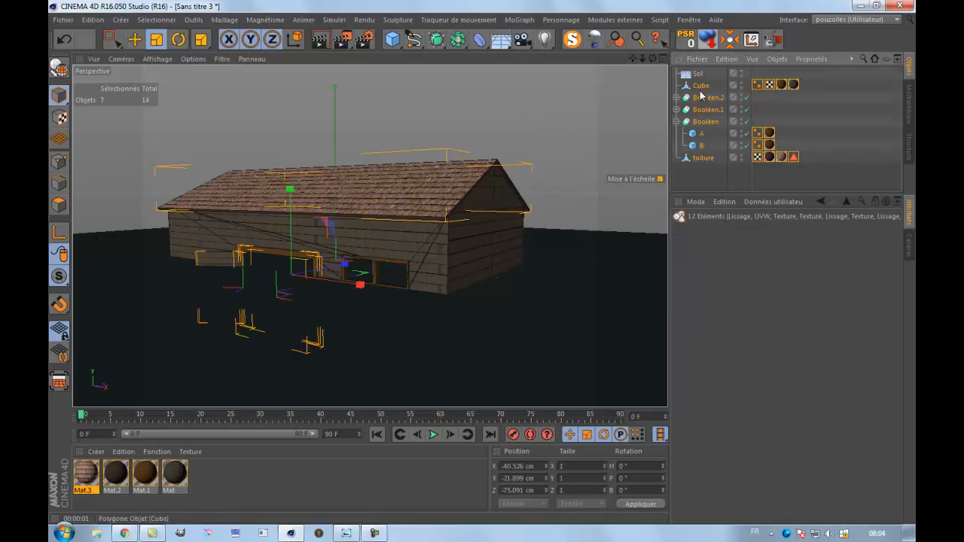
key("alt+g")
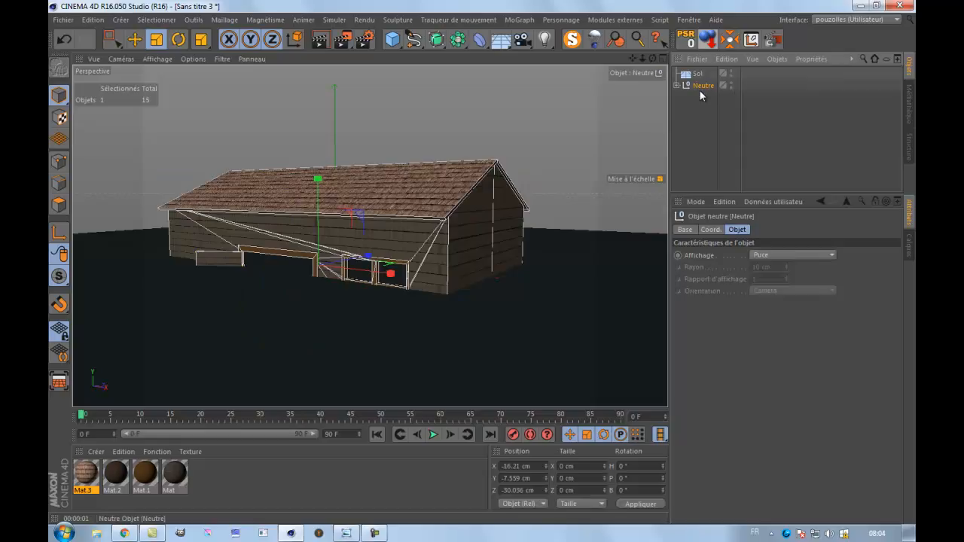
left_click(708, 42)
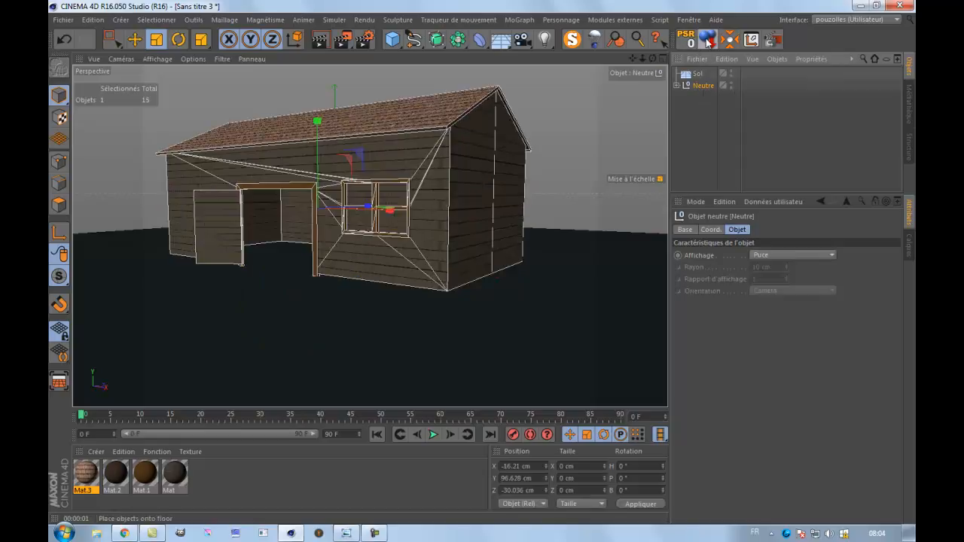
Render the view to check the barn on the floor, and add a physical sky (Objet Ciel) to the scene.
left_click(321, 40)
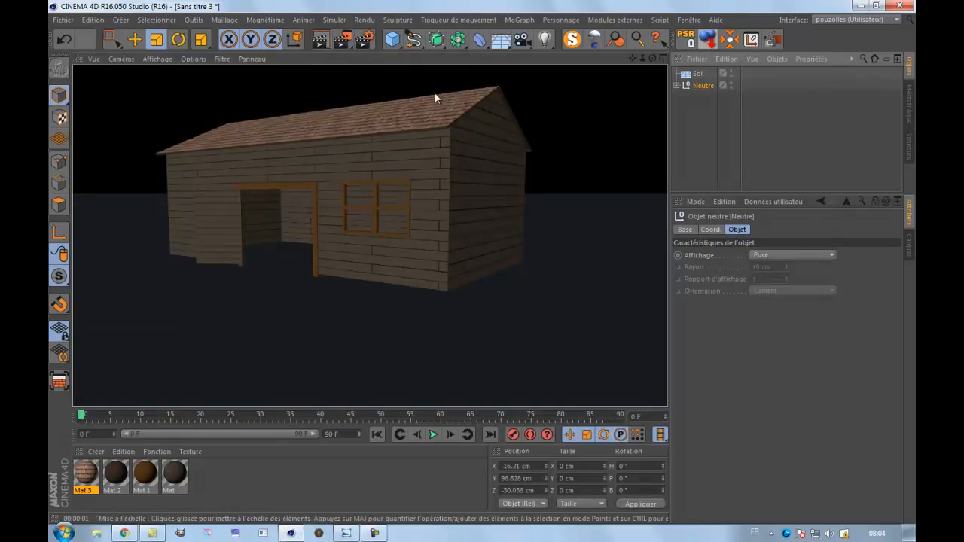
left_click_drag(504, 41, 482, 261)
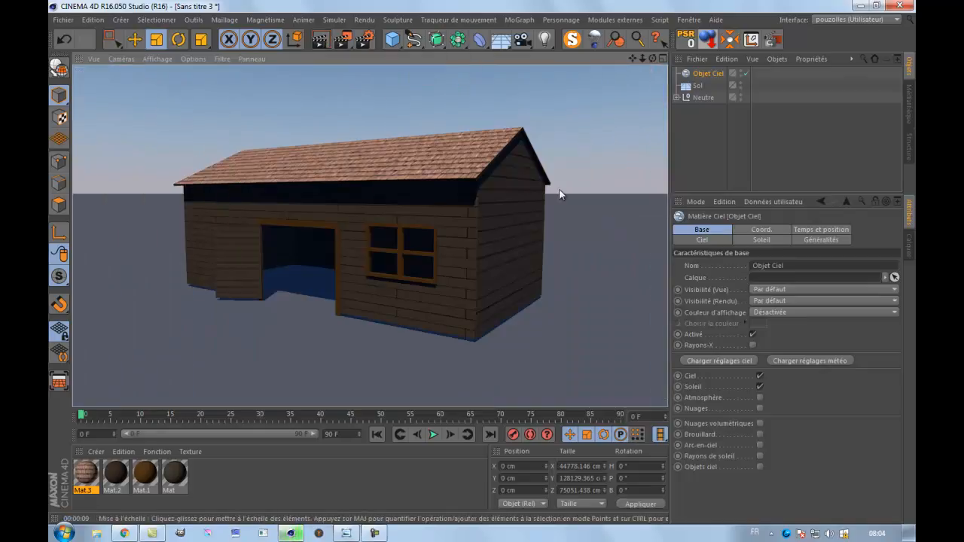
Lower the Neutre barn group in the front view to about 91.7 cm in Y so its walls meet the floor, and render the perspective view.
left_click(703, 98)
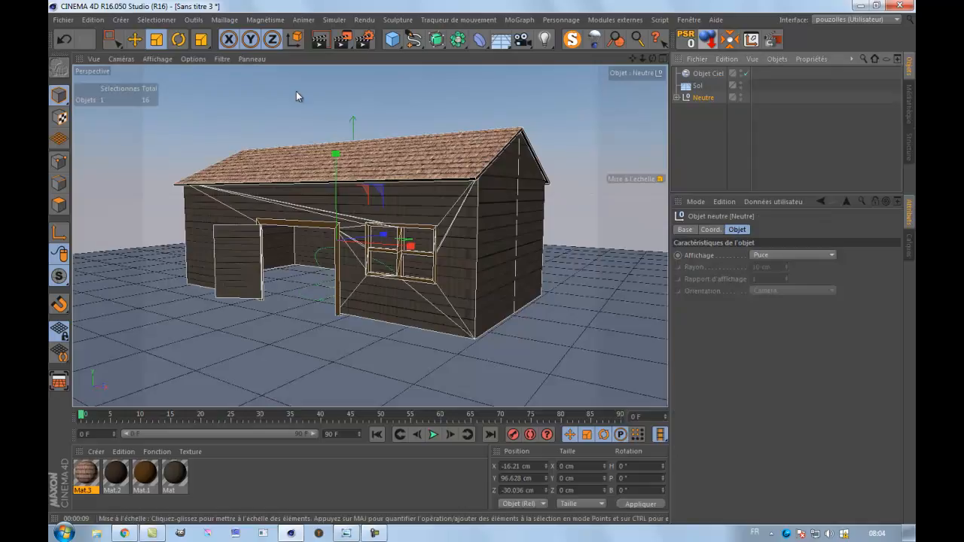
left_click(135, 39)
middle_click(368, 328)
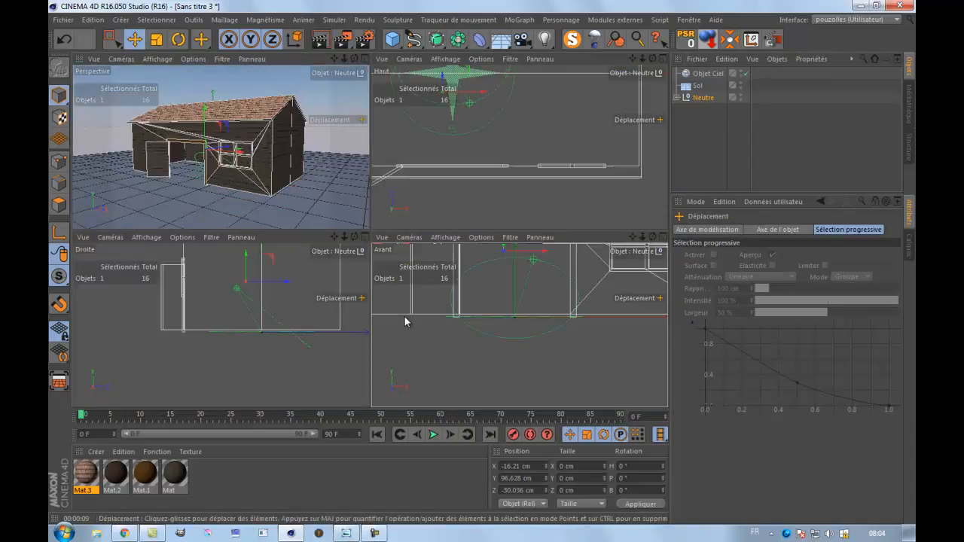
middle_click(405, 321)
scroll(404, 322, "down", 5)
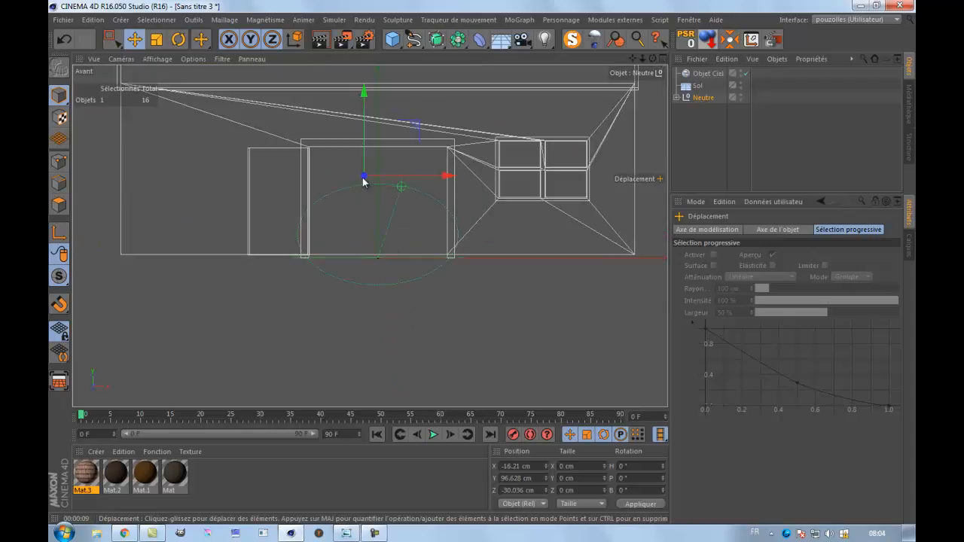
left_click_drag(364, 91, 366, 95)
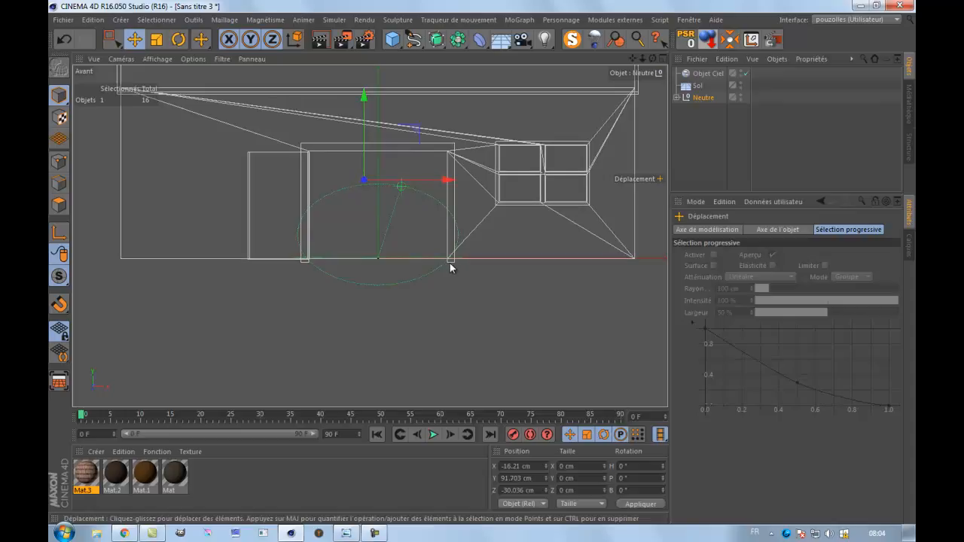
middle_click(248, 155)
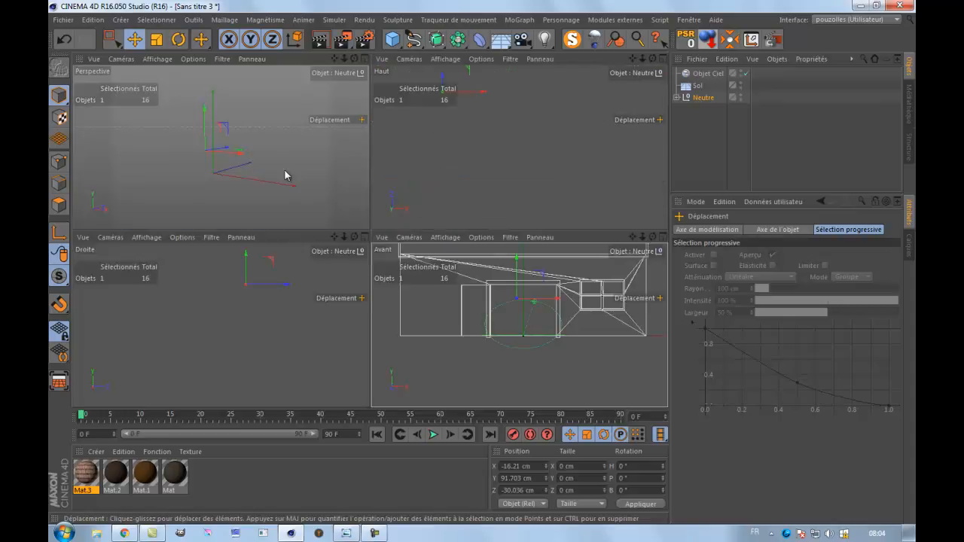
middle_click(280, 159)
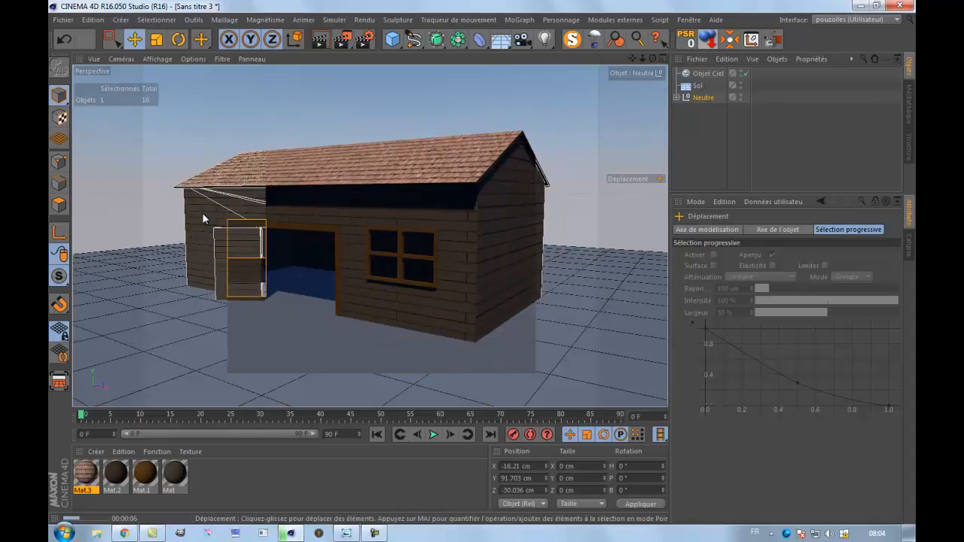
Add an Omni light to the scene and raise it to about 175 cm in Y.
left_click(544, 39)
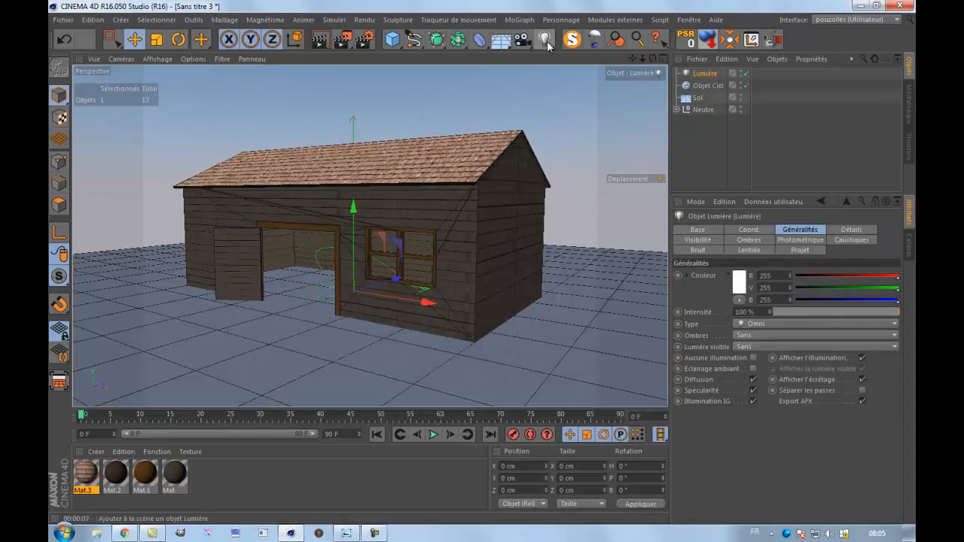
left_click_drag(348, 214, 356, 113)
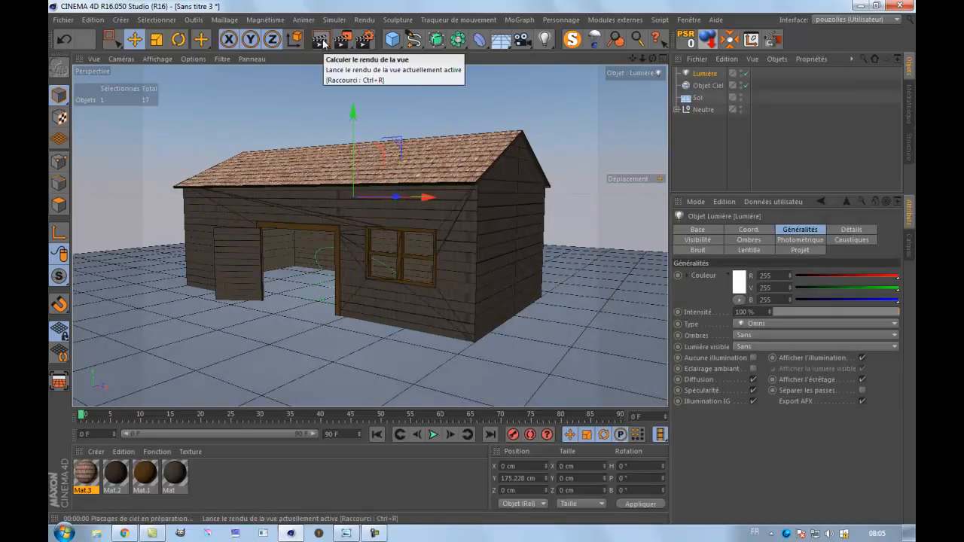